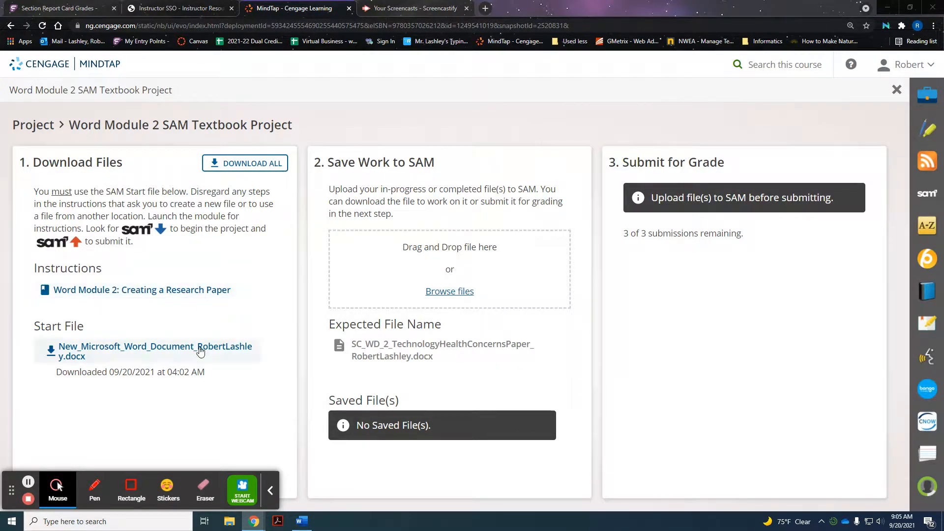
Step: Bring up the blank Word document and the MindTap textbook window, showing the start of section WD 2-1 Project: Research Paper
{"action": "left_click", "coordinate": [304, 522]}
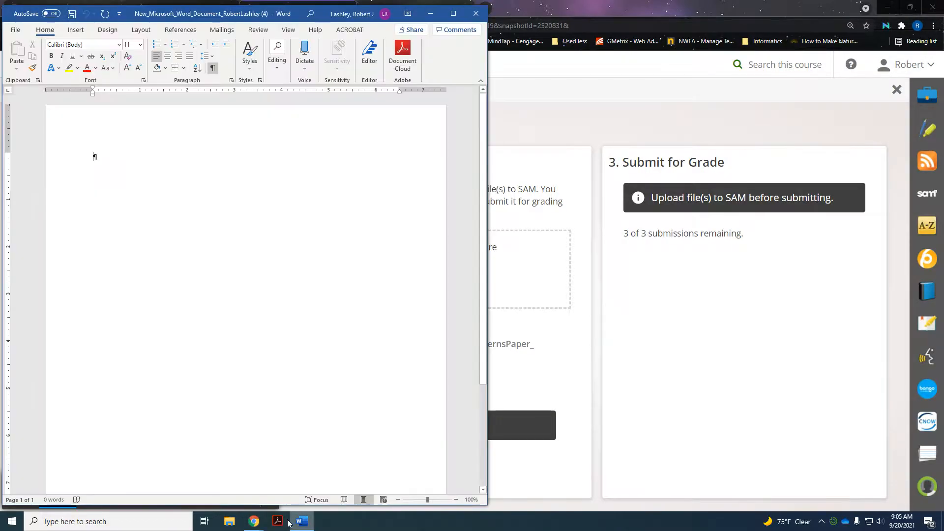
{"action": "mouse_move", "coordinate": [259, 525]}
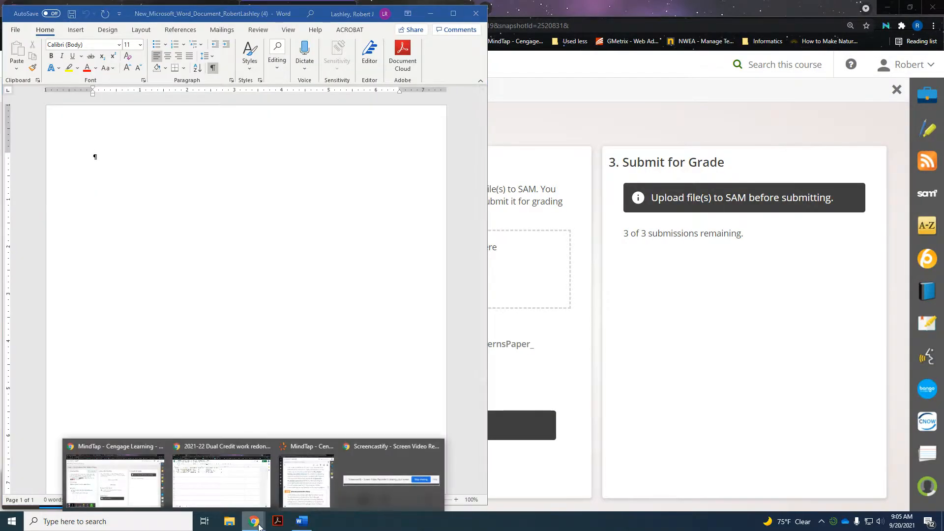
{"action": "left_click", "coordinate": [304, 479]}
{"action": "scroll", "coordinate": [595, 295], "scroll_direction": "up", "scroll_amount": 4}
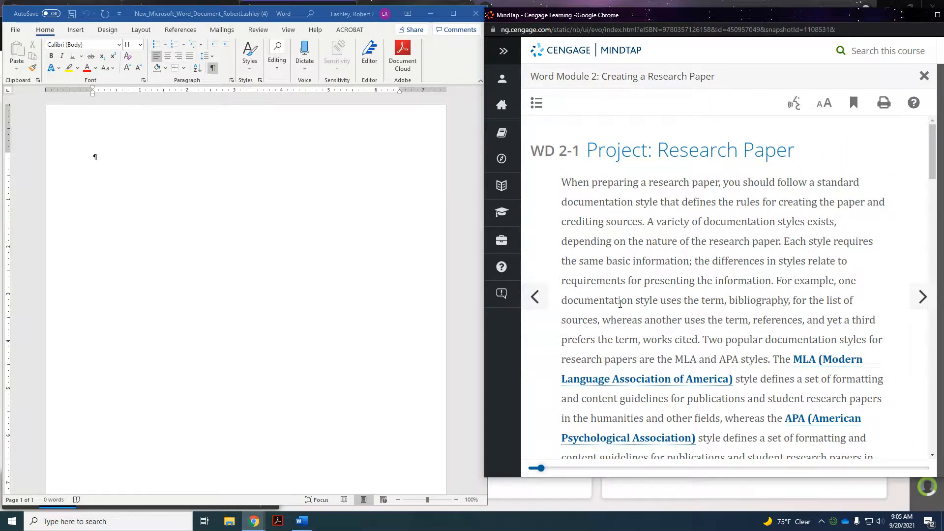
Step: Examine the sample research paper in Figure 2-1 and the list of general tasks for the module
{"action": "scroll", "coordinate": [620, 304], "scroll_direction": "down", "scroll_amount": 15}
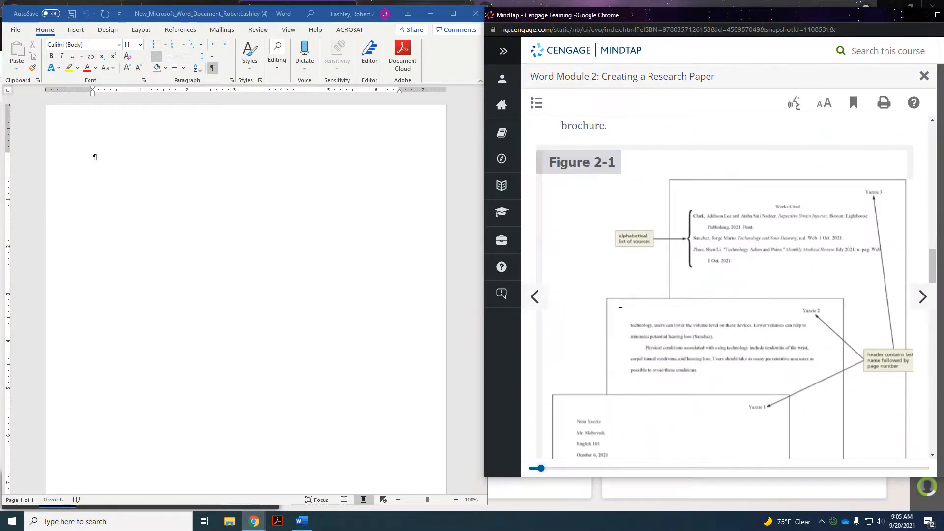
{"action": "scroll", "coordinate": [620, 305], "scroll_direction": "down", "scroll_amount": 1}
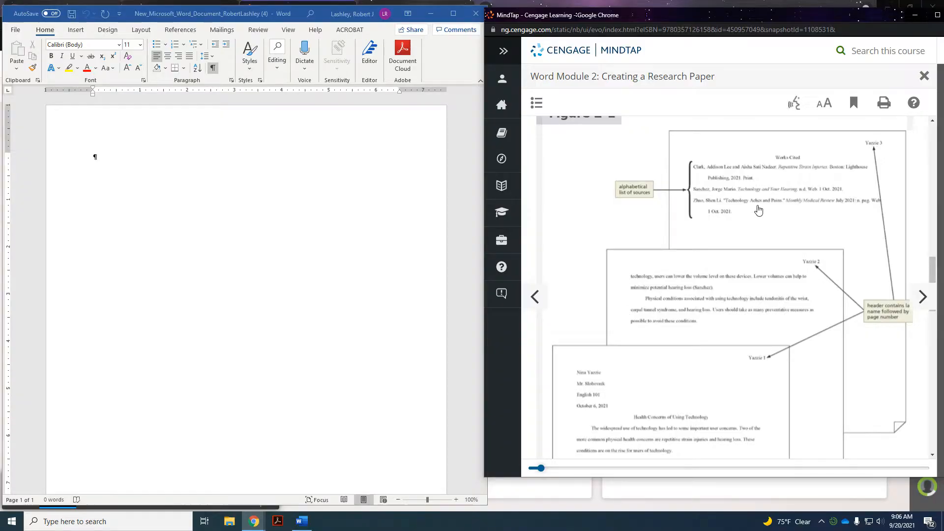
{"action": "scroll", "coordinate": [717, 370], "scroll_direction": "down", "scroll_amount": 2}
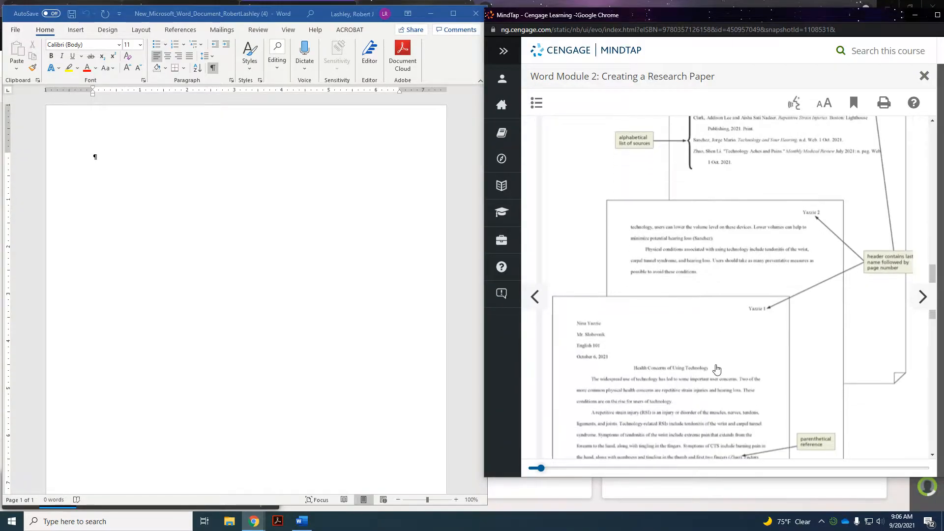
{"action": "scroll", "coordinate": [716, 370], "scroll_direction": "down", "scroll_amount": 2}
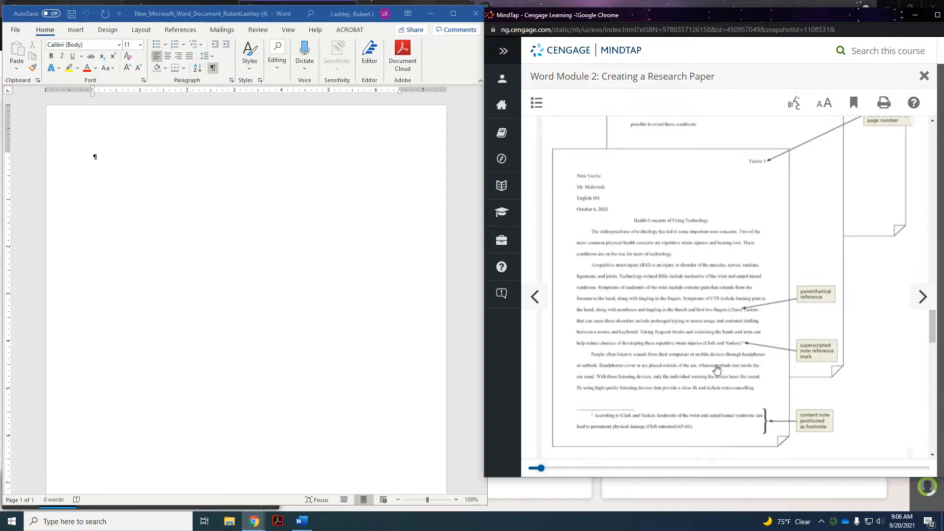
{"action": "scroll", "coordinate": [670, 290], "scroll_direction": "up", "scroll_amount": 6}
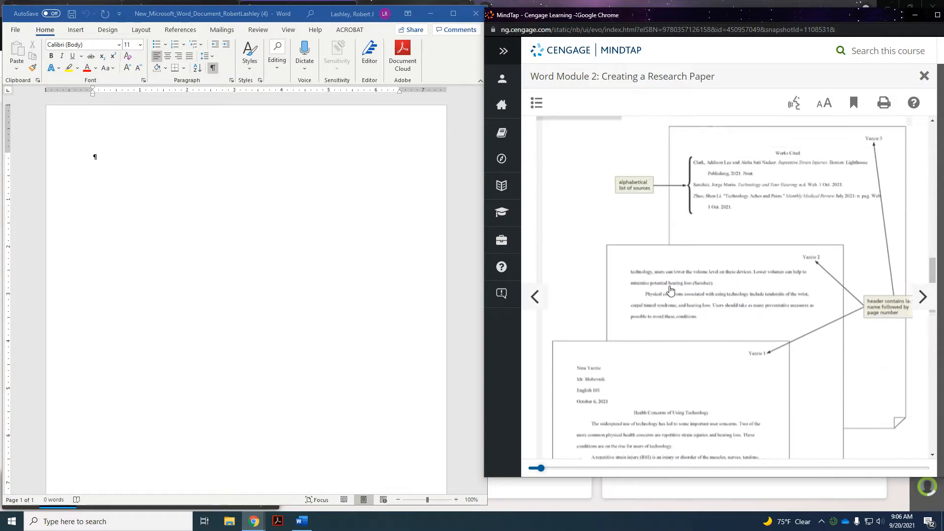
{"action": "scroll", "coordinate": [669, 285], "scroll_direction": "down", "scroll_amount": 12}
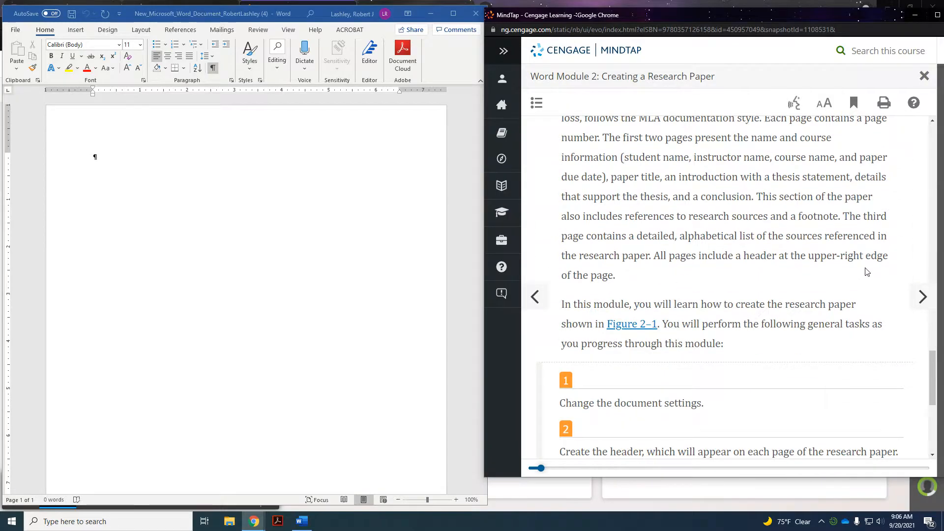
{"action": "scroll", "coordinate": [867, 272], "scroll_direction": "down", "scroll_amount": 4}
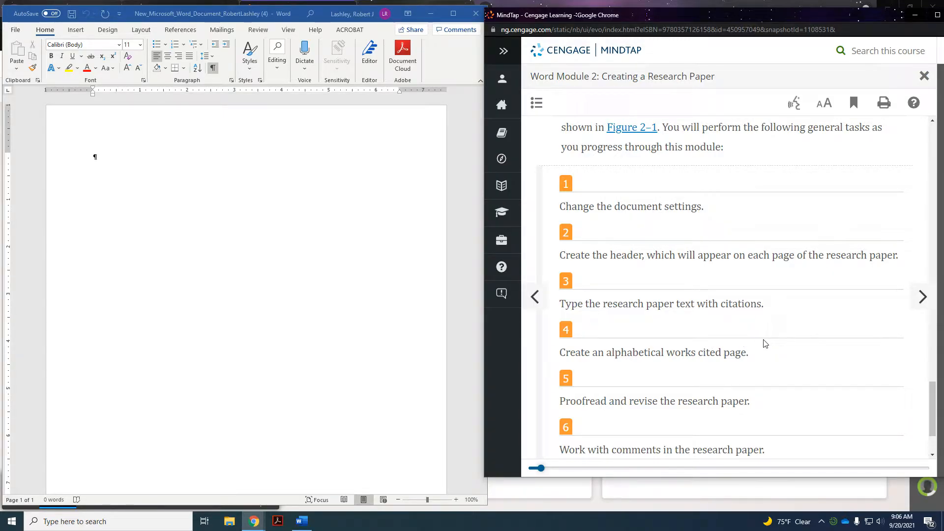
{"action": "scroll", "coordinate": [764, 343], "scroll_direction": "down", "scroll_amount": 1}
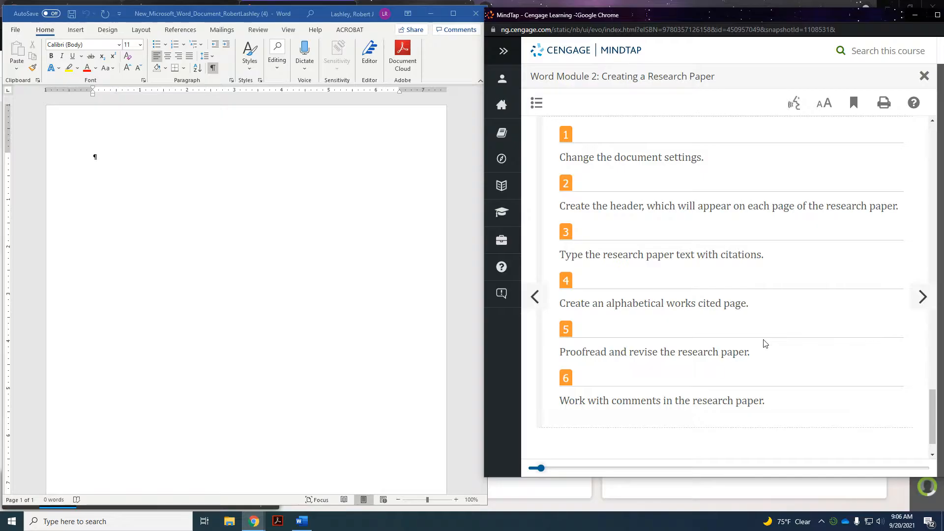
{"action": "scroll", "coordinate": [765, 343], "scroll_direction": "up", "scroll_amount": 6}
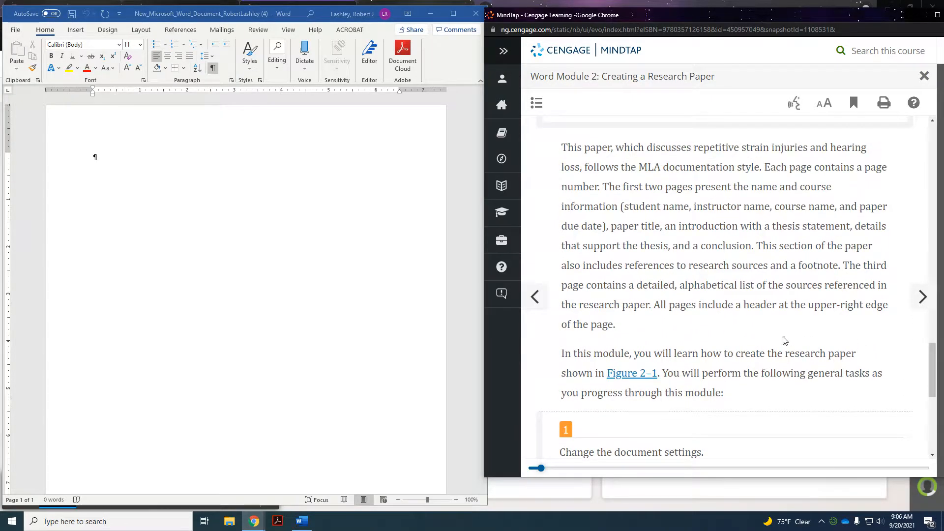
Step: Look through textbook section WD 2-1a on MLA Documentation Style and continue to WD 2-2 Changing Document Settings
{"action": "left_click", "coordinate": [921, 310]}
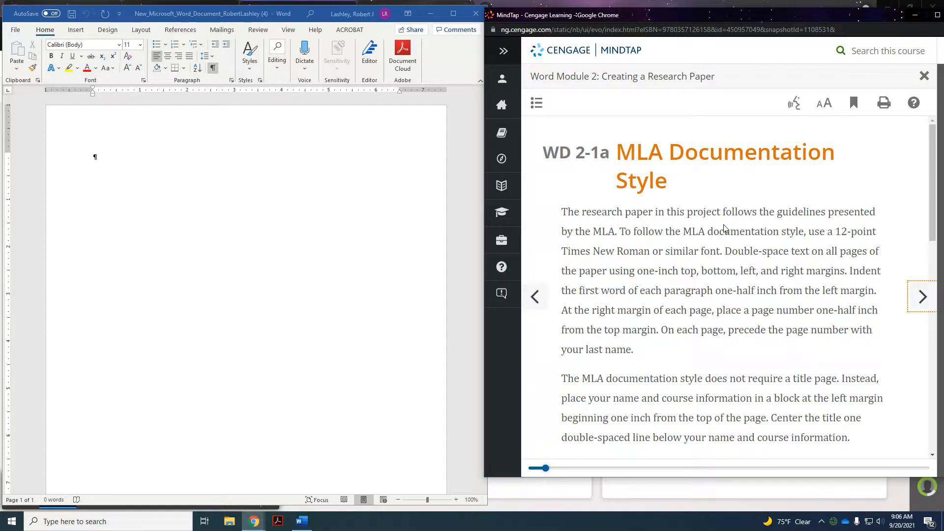
{"action": "scroll", "coordinate": [723, 228], "scroll_direction": "down", "scroll_amount": 10}
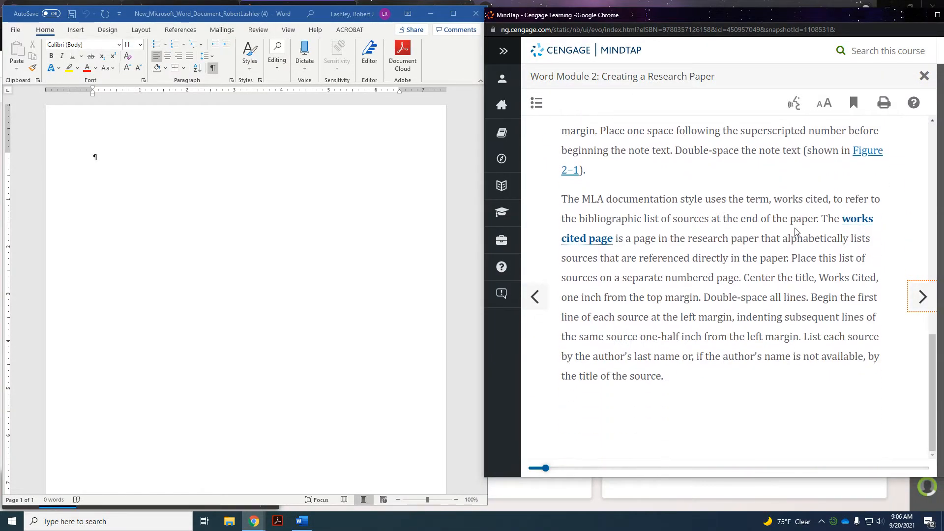
{"action": "left_click", "coordinate": [917, 293]}
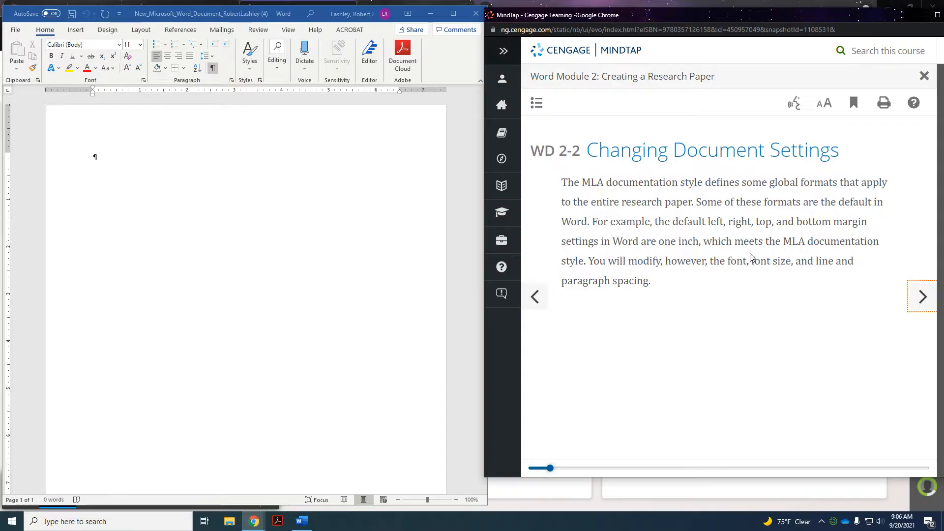
Step: Go to textbook section WD 2-2a To Start Word and Specify Settings and review its instructions along with Figure 2-2
{"action": "left_click", "coordinate": [930, 305]}
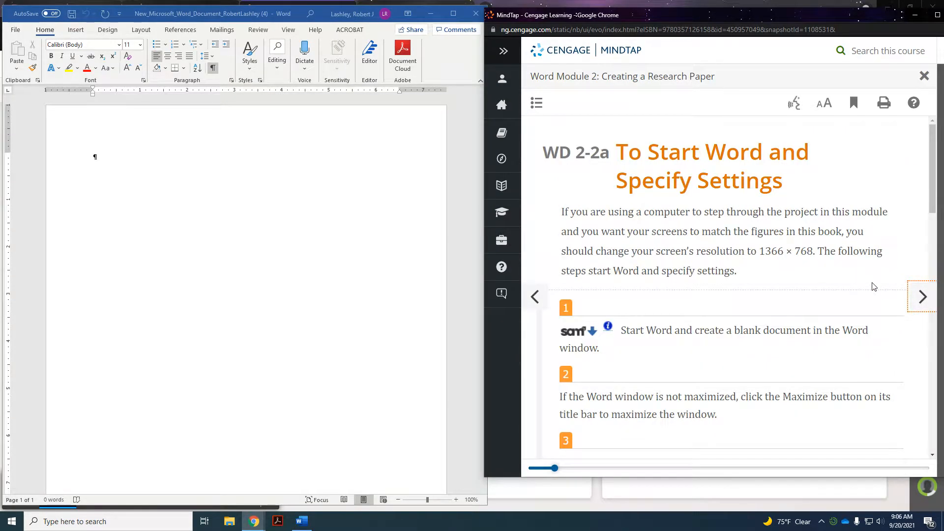
{"action": "scroll", "coordinate": [873, 287], "scroll_direction": "down", "scroll_amount": 3}
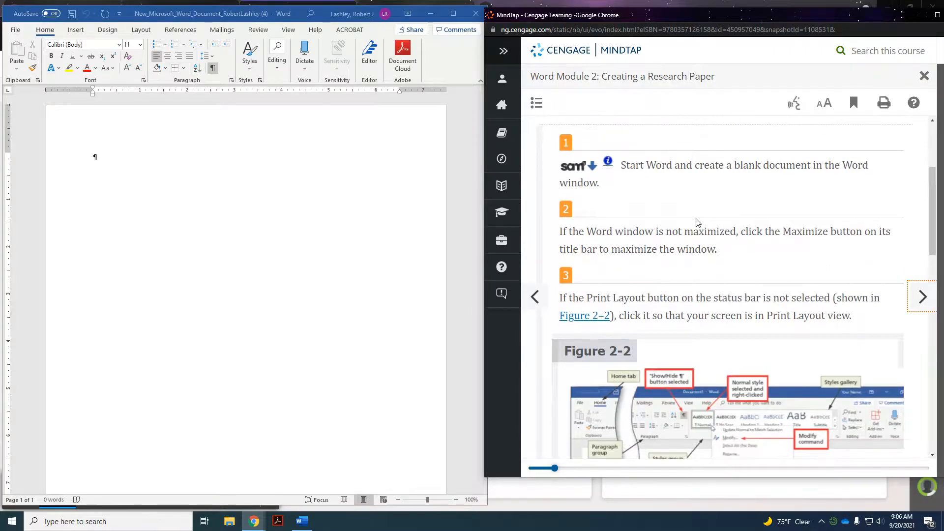
{"action": "scroll", "coordinate": [698, 222], "scroll_direction": "down", "scroll_amount": 2}
{"action": "scroll", "coordinate": [706, 220], "scroll_direction": "down", "scroll_amount": 1}
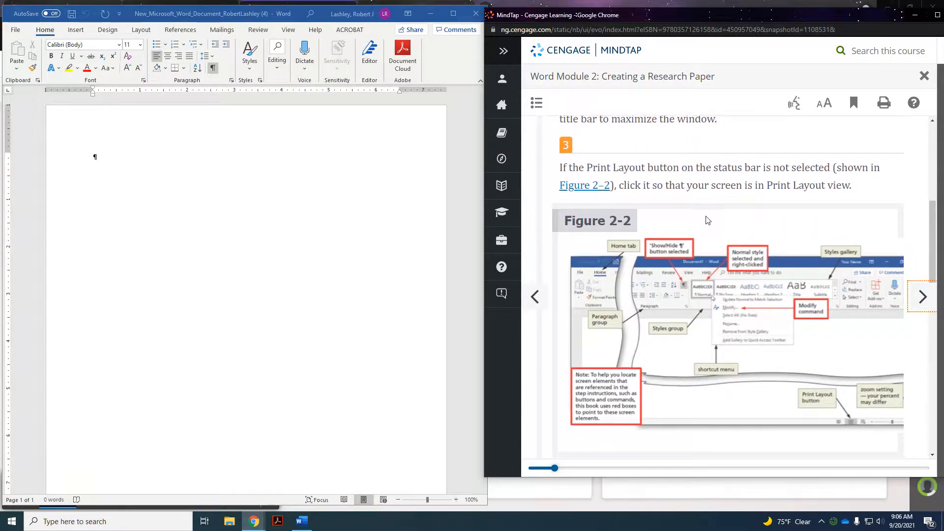
{"action": "scroll", "coordinate": [707, 220], "scroll_direction": "down", "scroll_amount": 1}
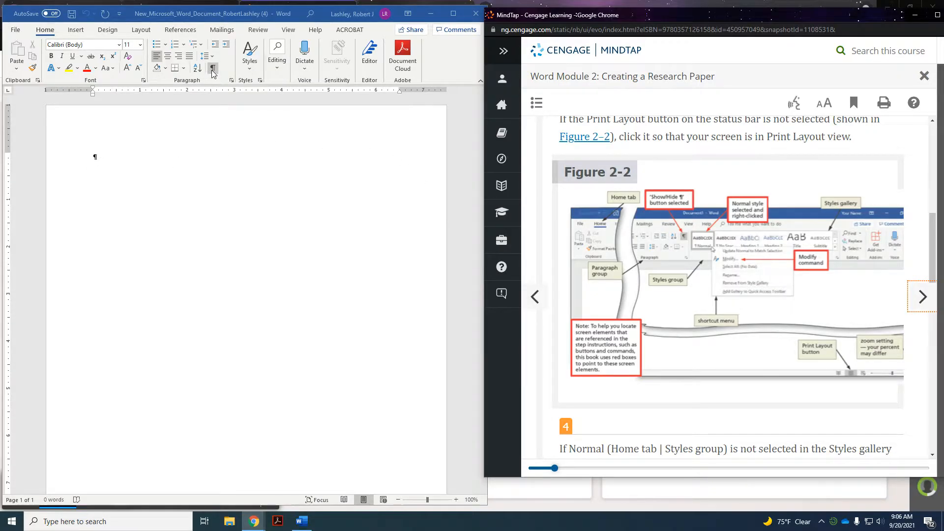
{"action": "scroll", "coordinate": [703, 162], "scroll_direction": "down", "scroll_amount": 4}
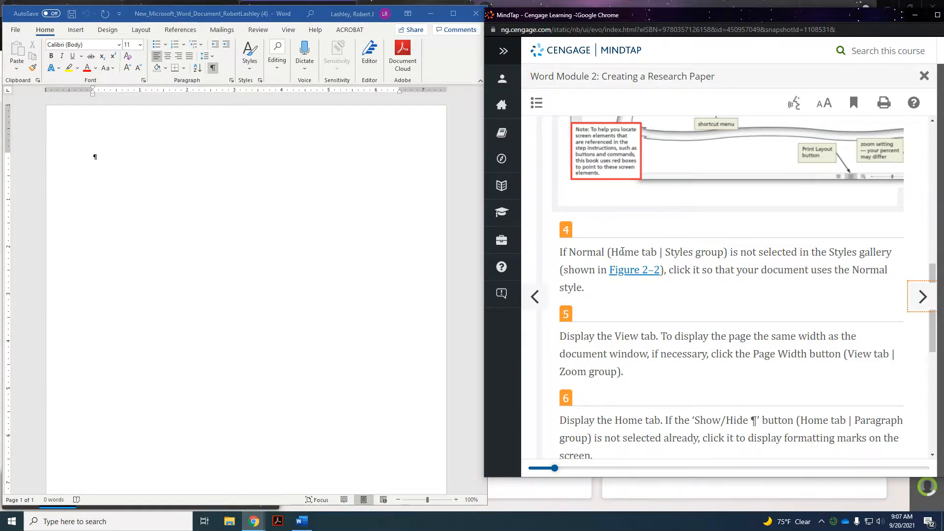
{"action": "scroll", "coordinate": [622, 251], "scroll_direction": "up", "scroll_amount": 4}
{"action": "scroll", "coordinate": [622, 251], "scroll_direction": "up", "scroll_amount": 2}
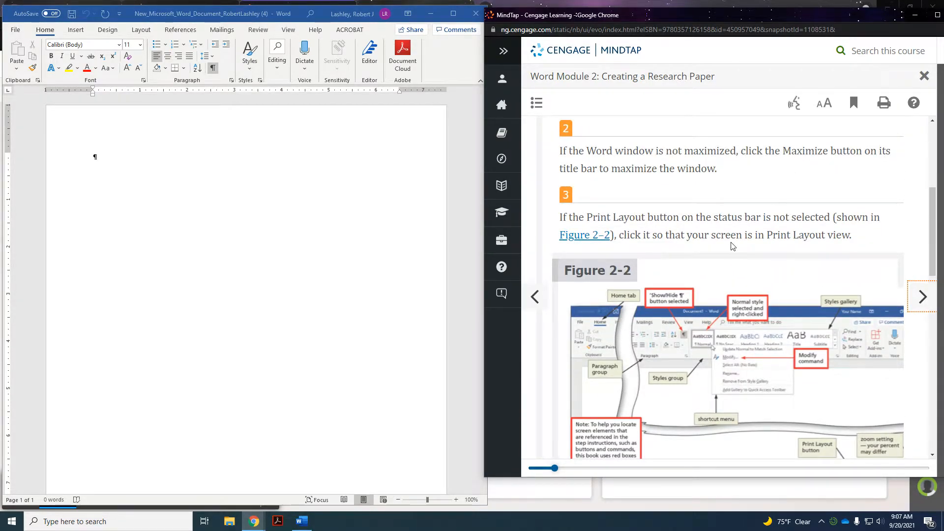
Step: Apply the Normal style to the blank Word document, following instruction 4 of the textbook section
{"action": "scroll", "coordinate": [731, 246], "scroll_direction": "down", "scroll_amount": 8}
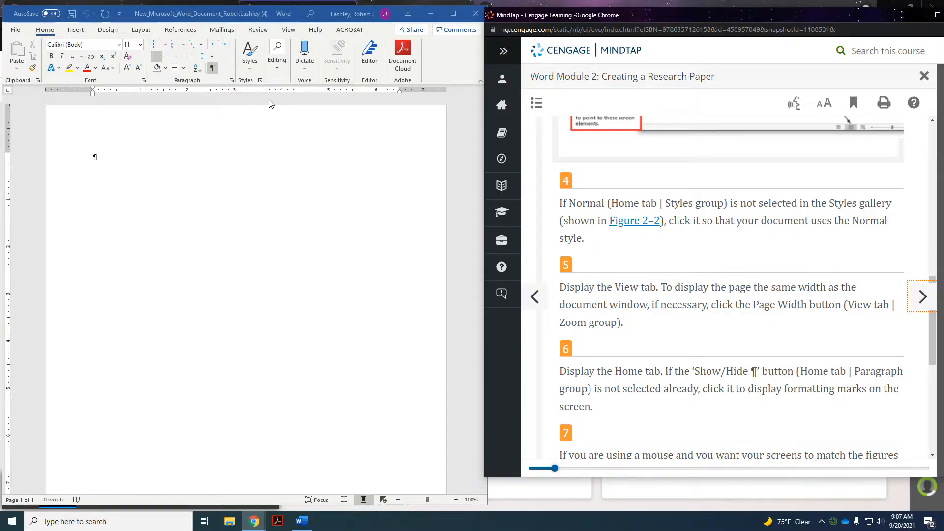
{"action": "left_click", "coordinate": [256, 69]}
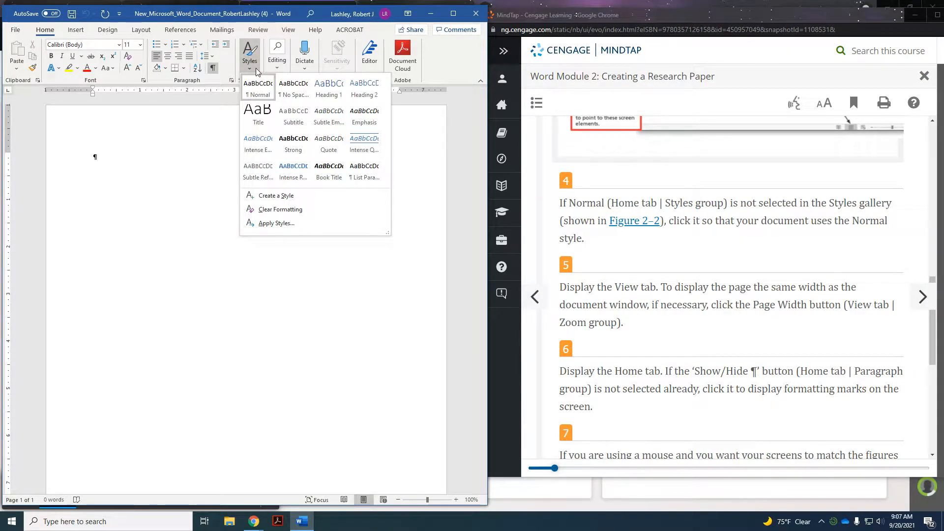
{"action": "left_click", "coordinate": [256, 92]}
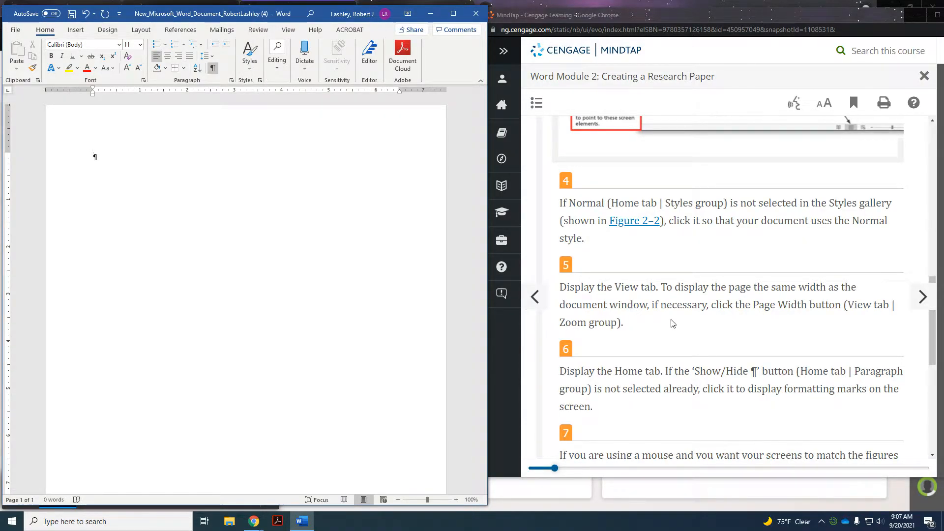
Step: Review the remaining WD 2-2a instructions on page width, formatting marks and Mouse mode, and display Word's View commands
{"action": "scroll", "coordinate": [672, 323], "scroll_direction": "down", "scroll_amount": 1}
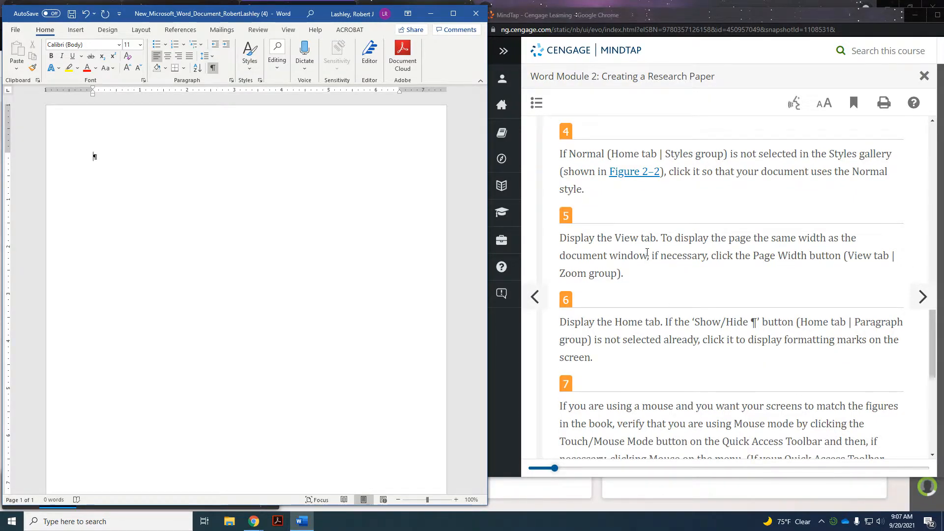
{"action": "left_click", "coordinate": [287, 30]}
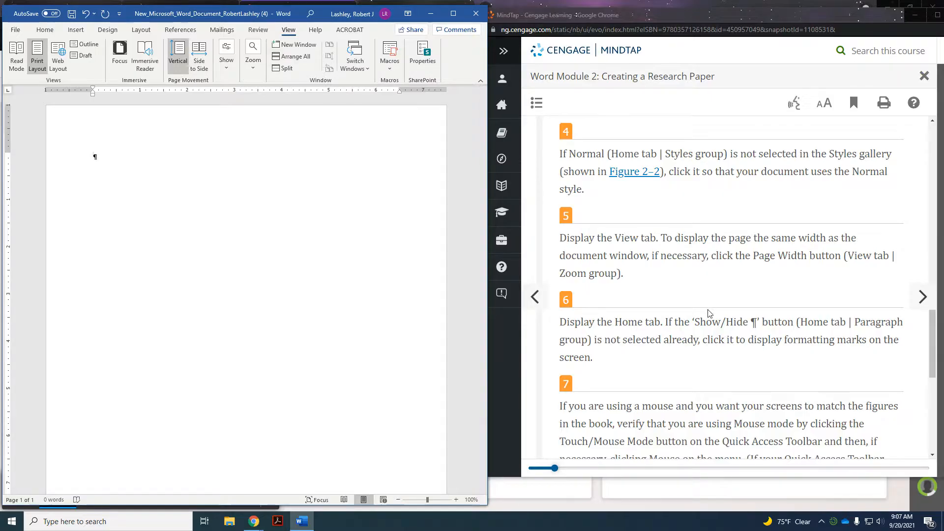
{"action": "scroll", "coordinate": [709, 335], "scroll_direction": "down", "scroll_amount": 3}
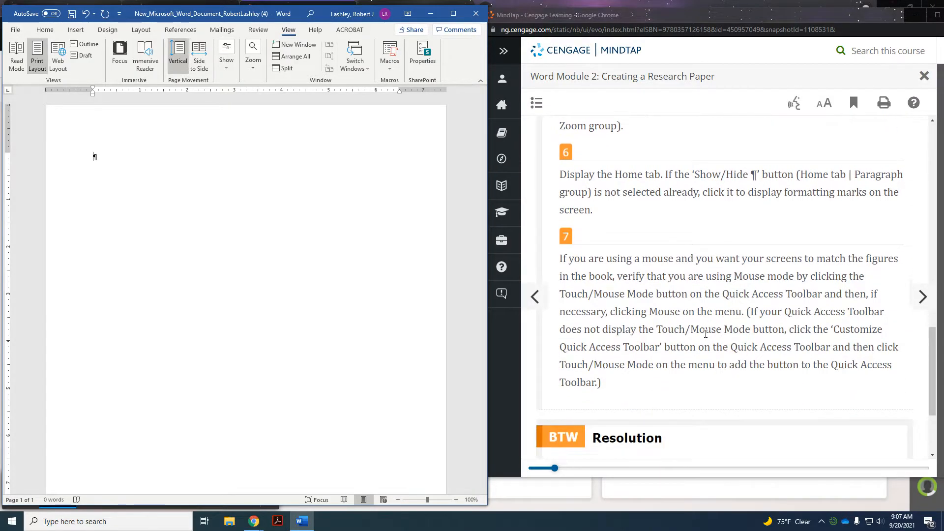
{"action": "scroll", "coordinate": [703, 332], "scroll_direction": "down", "scroll_amount": 3}
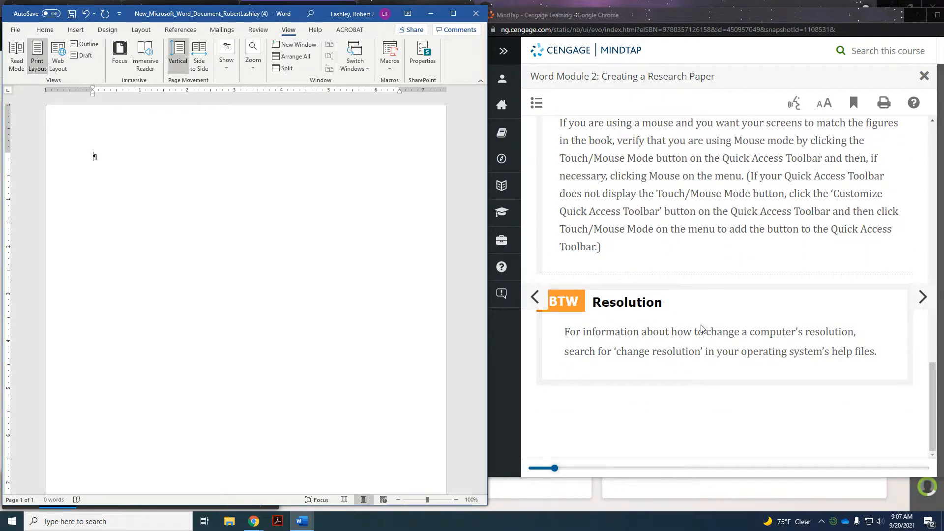
Step: Go past section WD 2-2b Styles to WD 2-2c To Modify a Style and find its first instructions
{"action": "left_click", "coordinate": [922, 297]}
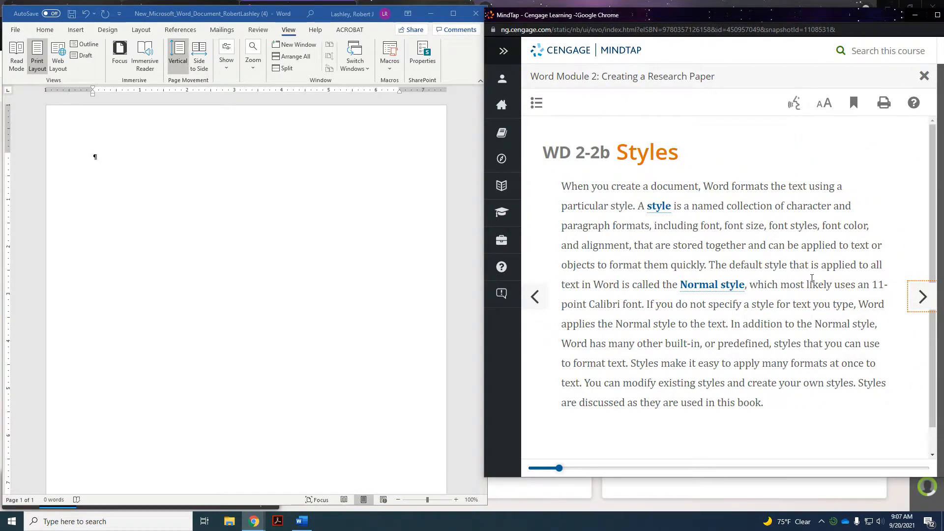
{"action": "scroll", "coordinate": [807, 278], "scroll_direction": "down", "scroll_amount": 1}
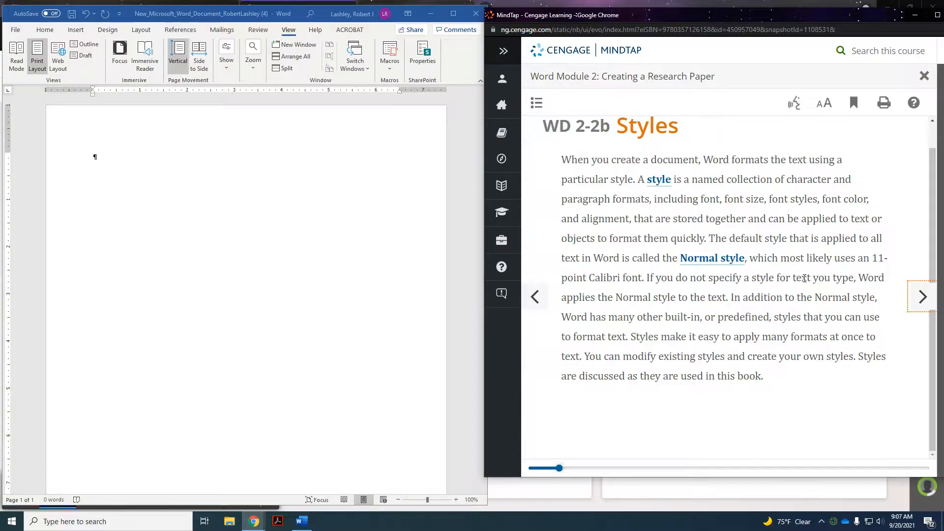
{"action": "left_click", "coordinate": [922, 296]}
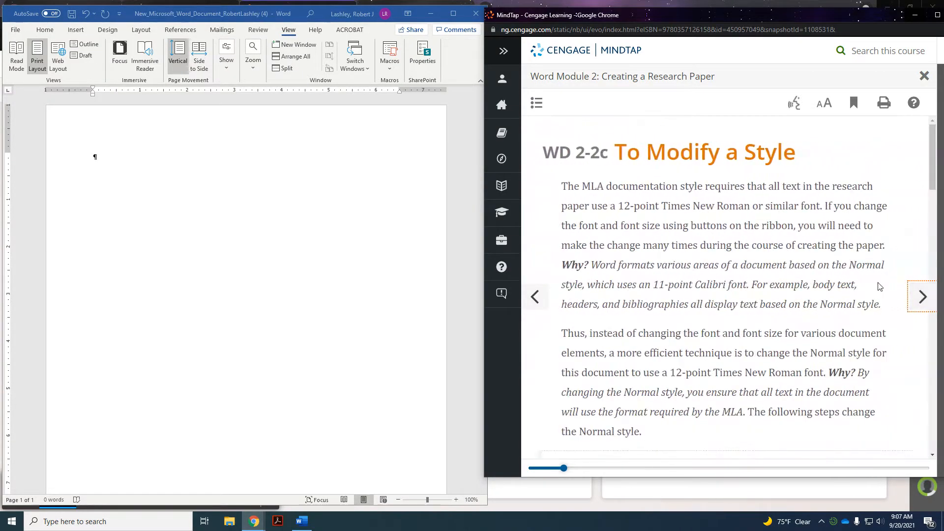
{"action": "scroll", "coordinate": [878, 286], "scroll_direction": "down", "scroll_amount": 1}
{"action": "scroll", "coordinate": [878, 286], "scroll_direction": "down", "scroll_amount": 5}
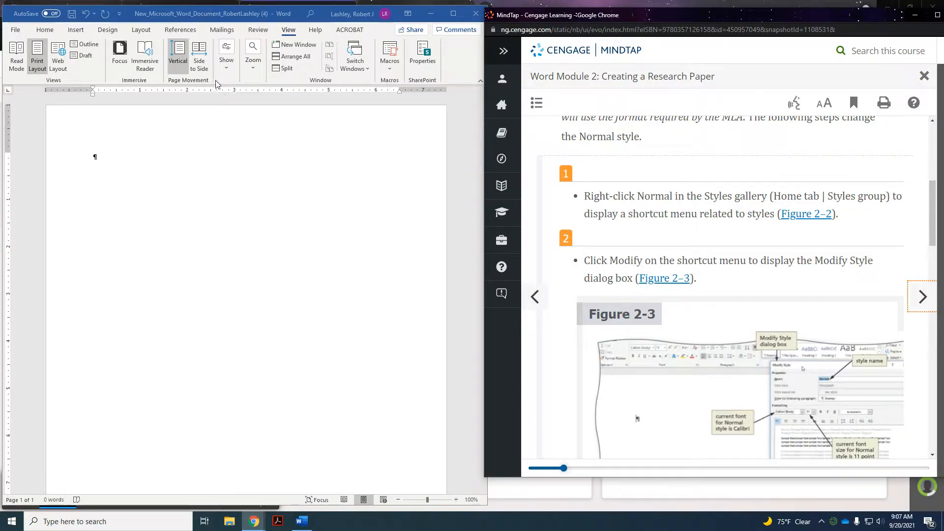
Step: Open the Normal style of the blank Word document for modification
{"action": "left_click", "coordinate": [93, 154]}
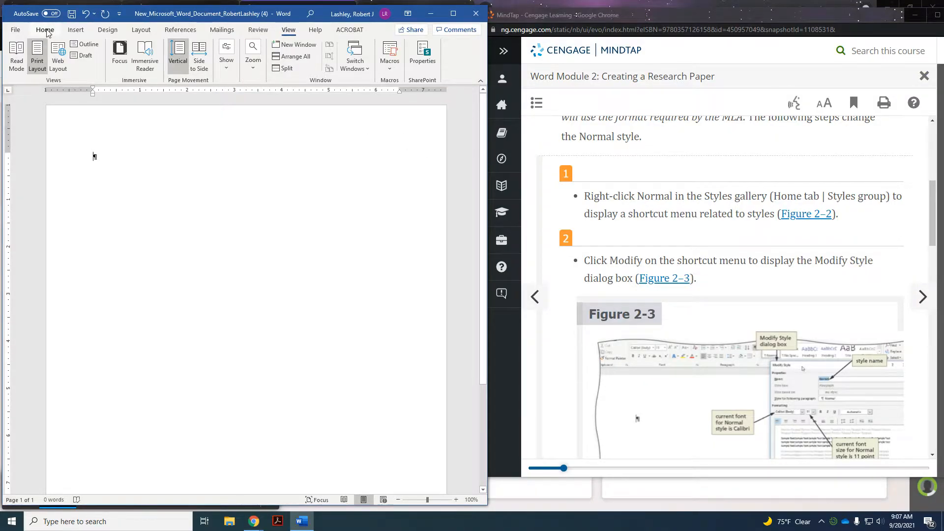
{"action": "left_click", "coordinate": [45, 31]}
{"action": "left_click", "coordinate": [249, 59]}
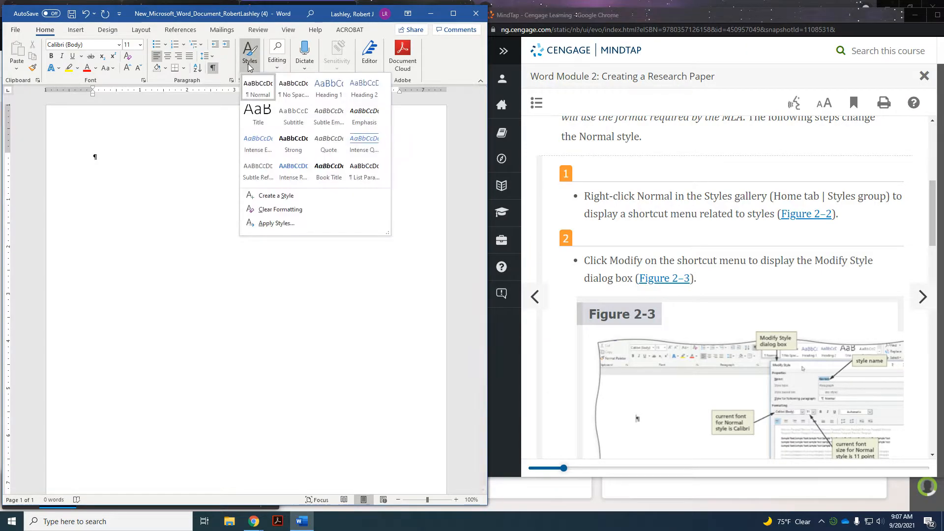
{"action": "right_click", "coordinate": [257, 92]}
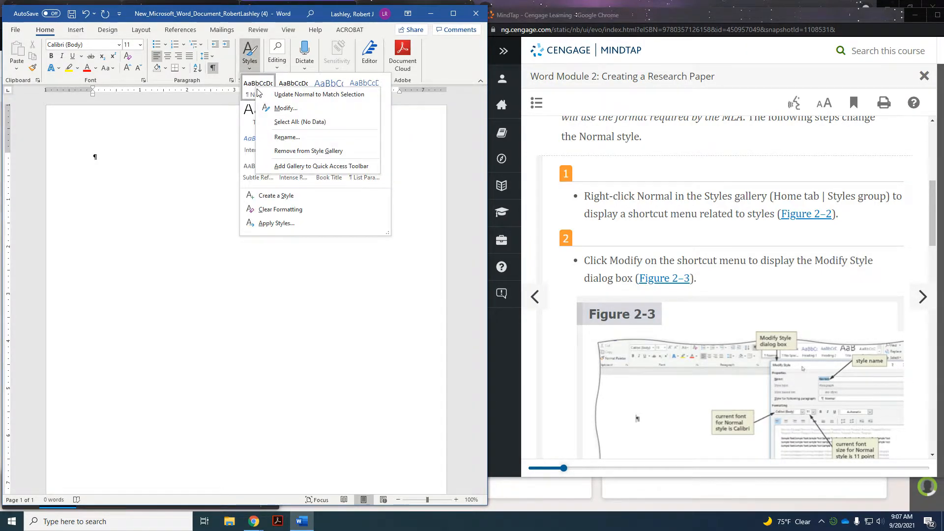
{"action": "left_click", "coordinate": [275, 108]}
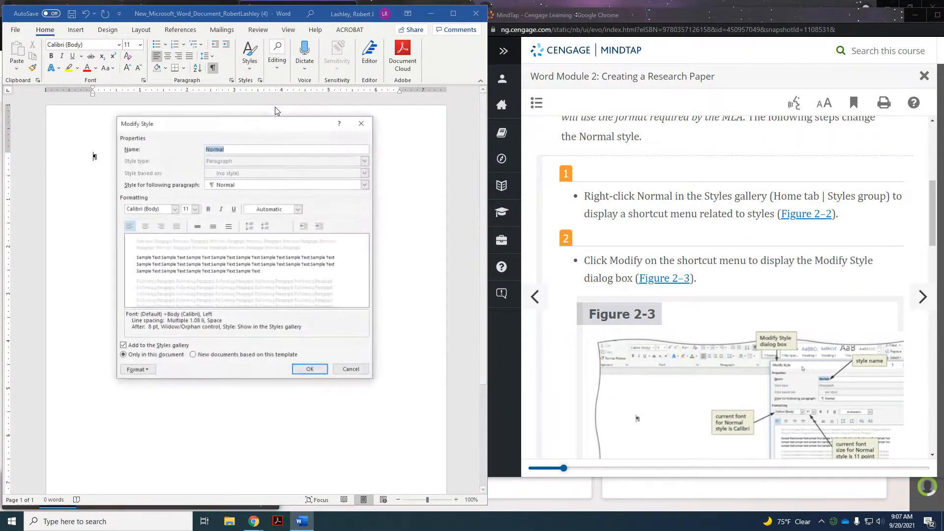
Step: Set the Normal style's font to Times New Roman and its size to 12, following instruction 3 of the textbook section
{"action": "scroll", "coordinate": [791, 281], "scroll_direction": "down", "scroll_amount": 1}
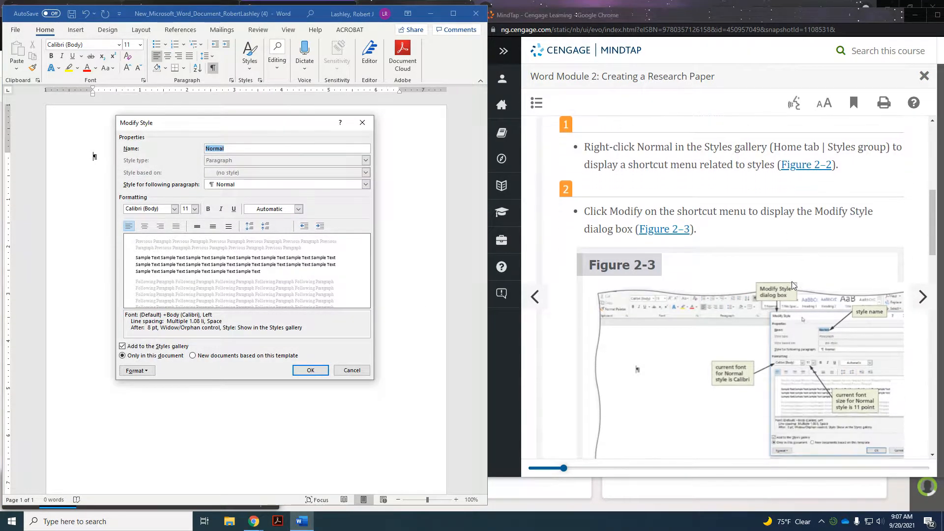
{"action": "scroll", "coordinate": [792, 281], "scroll_direction": "down", "scroll_amount": 3}
{"action": "scroll", "coordinate": [813, 251], "scroll_direction": "down", "scroll_amount": 2}
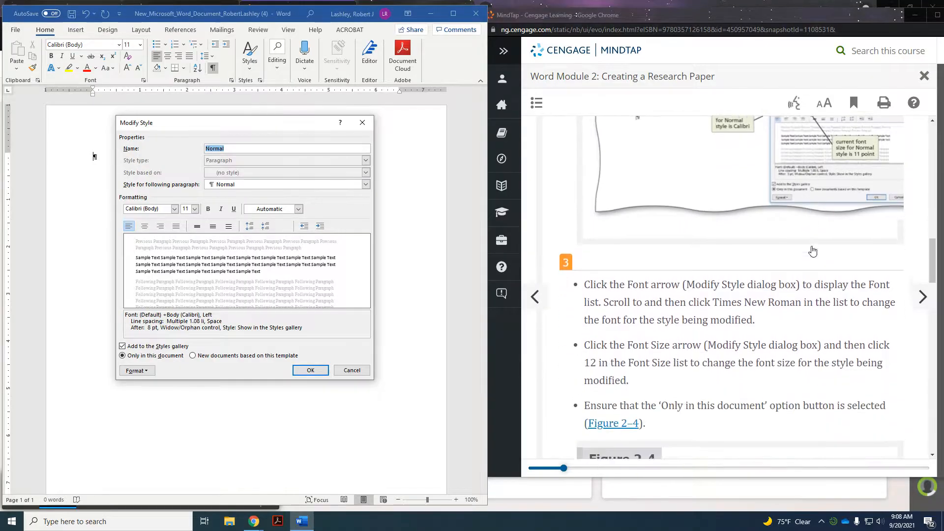
{"action": "scroll", "coordinate": [812, 251], "scroll_direction": "down", "scroll_amount": 2}
{"action": "scroll", "coordinate": [812, 251], "scroll_direction": "down", "scroll_amount": 1}
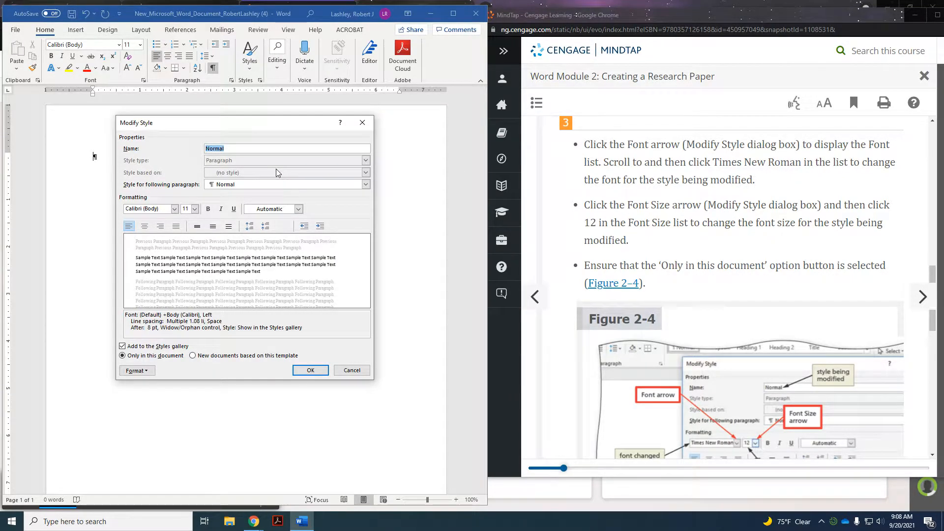
{"action": "left_click", "coordinate": [175, 208]}
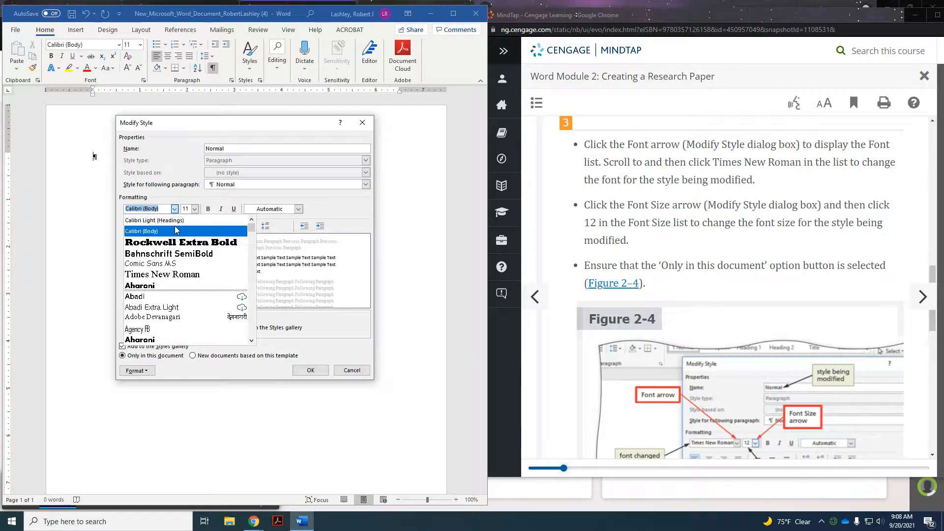
{"action": "left_click", "coordinate": [175, 277]}
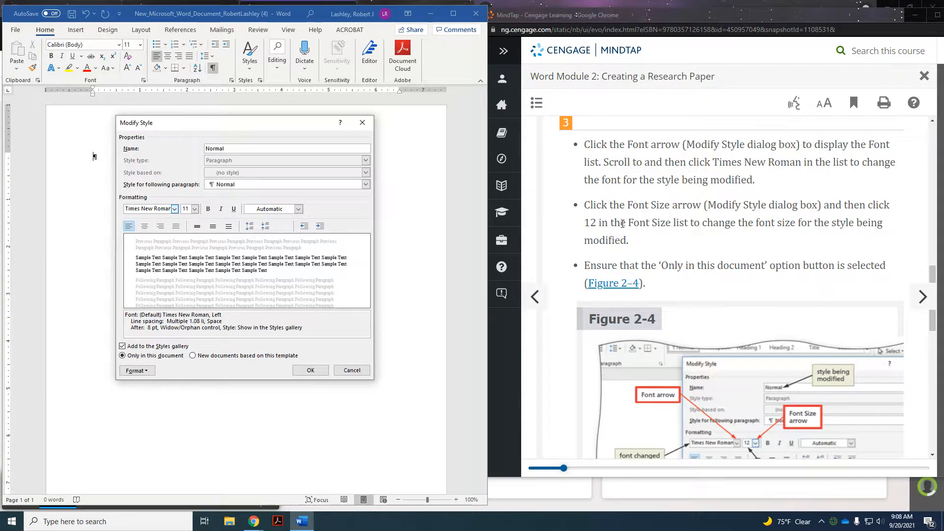
{"action": "left_click", "coordinate": [195, 209]}
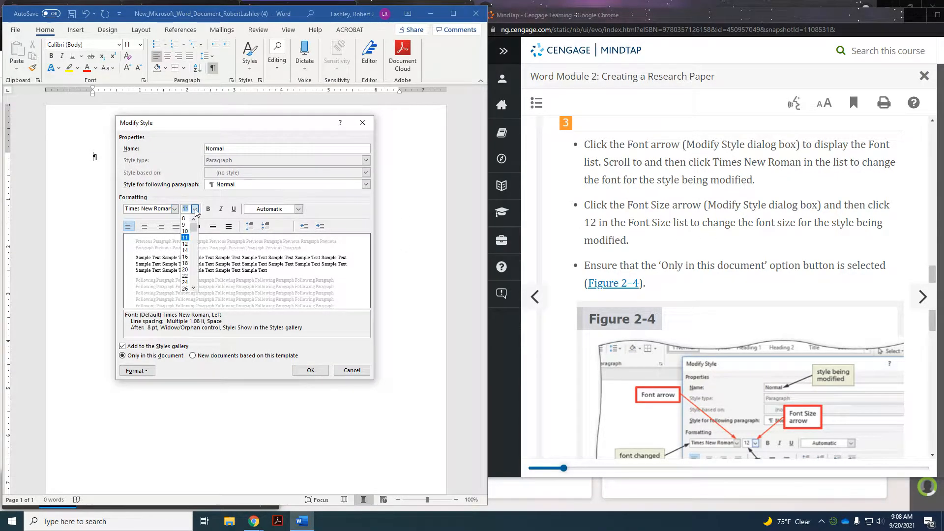
{"action": "left_click", "coordinate": [188, 244]}
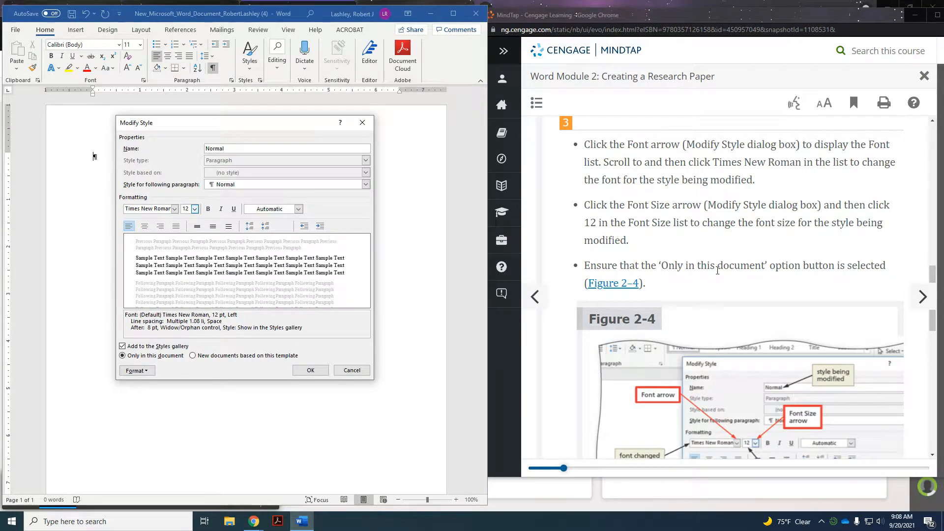
Step: Review the remaining style instructions through number 4 and apply the Normal style changes to this document only
{"action": "scroll", "coordinate": [765, 276], "scroll_direction": "down", "scroll_amount": 1}
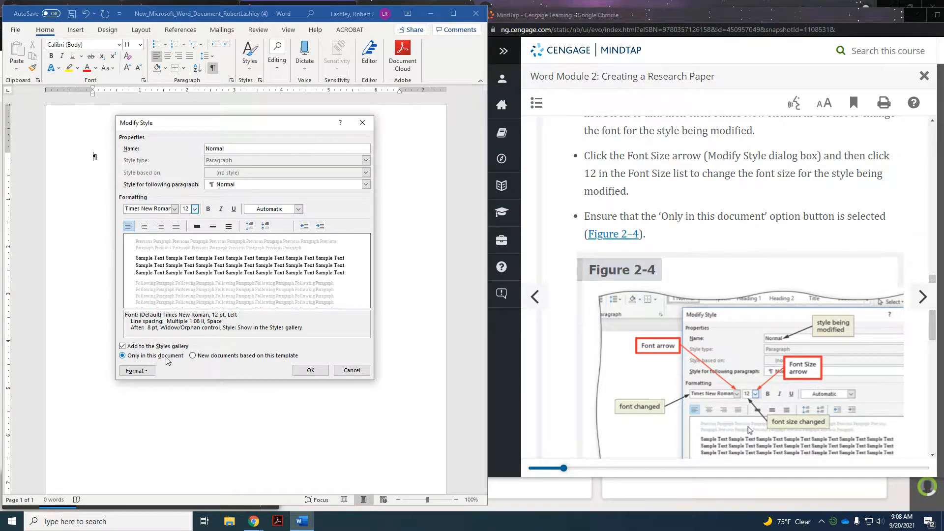
{"action": "scroll", "coordinate": [830, 307], "scroll_direction": "down", "scroll_amount": 8}
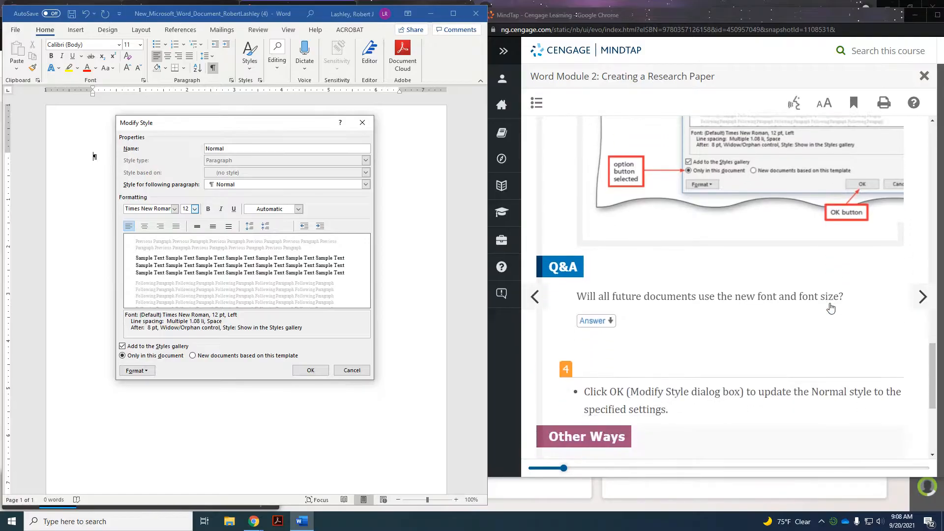
{"action": "scroll", "coordinate": [831, 308], "scroll_direction": "down", "scroll_amount": 1}
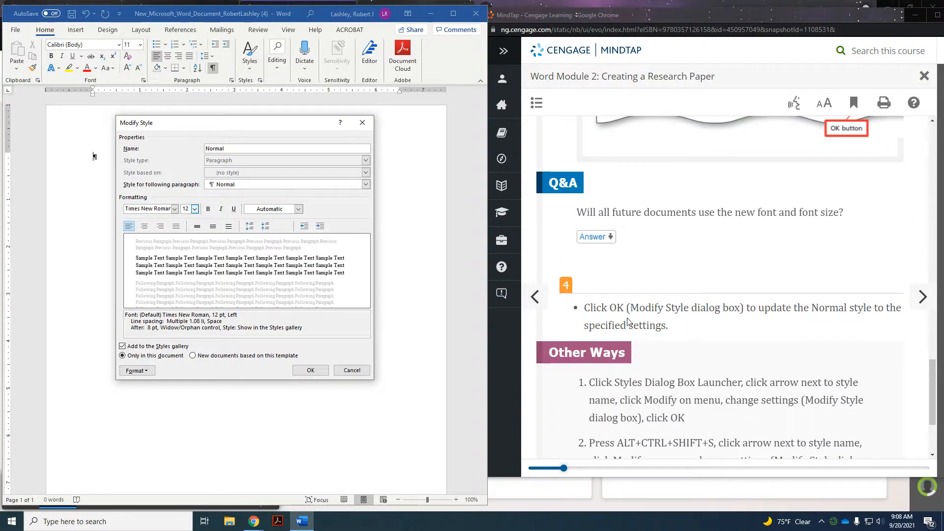
{"action": "left_click", "coordinate": [310, 371]}
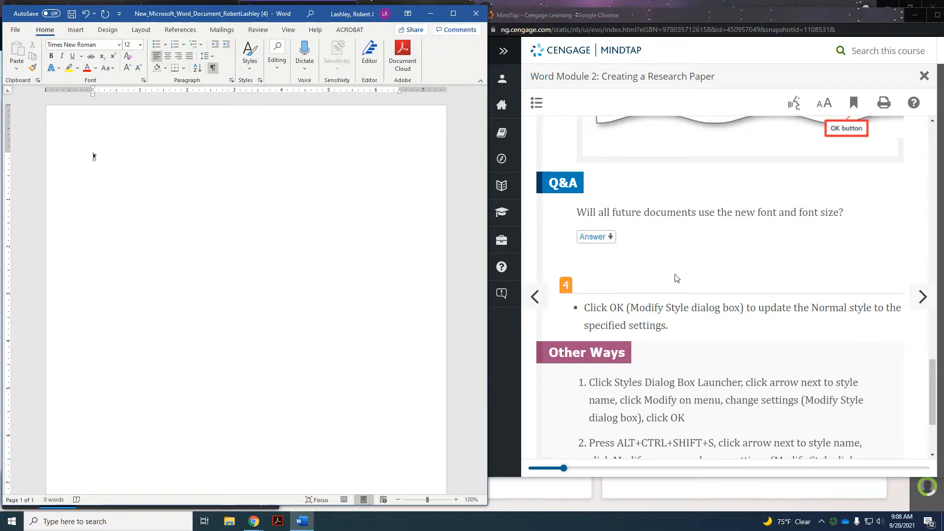
Step: Read textbook section WD 2-2d Adjusting Line and Paragraph Spacing and go on to WD 2-2e To Change Line Spacing
{"action": "scroll", "coordinate": [698, 270], "scroll_direction": "down", "scroll_amount": 3}
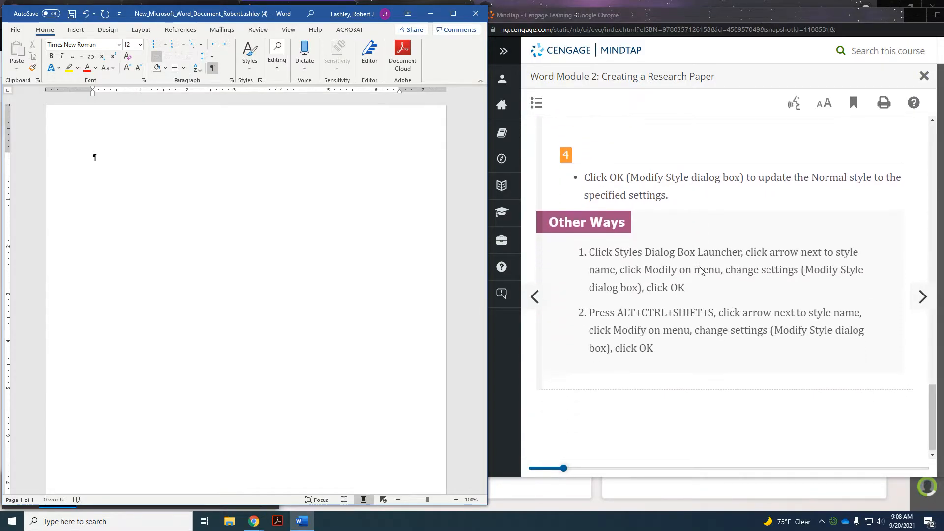
{"action": "left_click", "coordinate": [923, 297]}
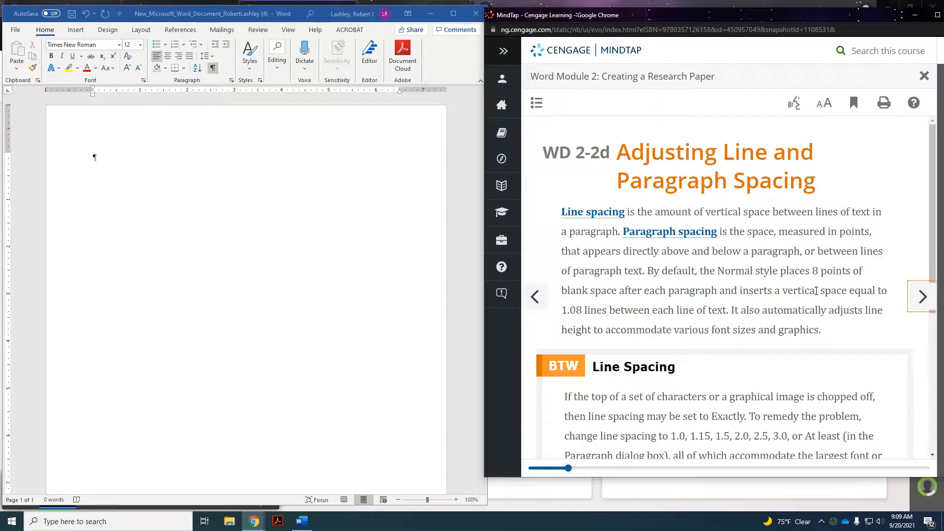
{"action": "scroll", "coordinate": [816, 294], "scroll_direction": "down", "scroll_amount": 2}
{"action": "scroll", "coordinate": [818, 295], "scroll_direction": "down", "scroll_amount": 1}
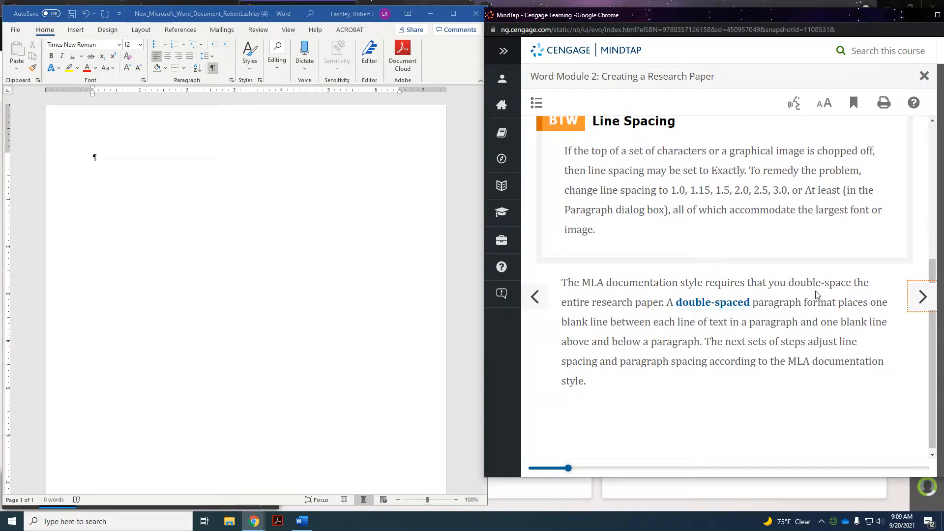
{"action": "left_click", "coordinate": [913, 302]}
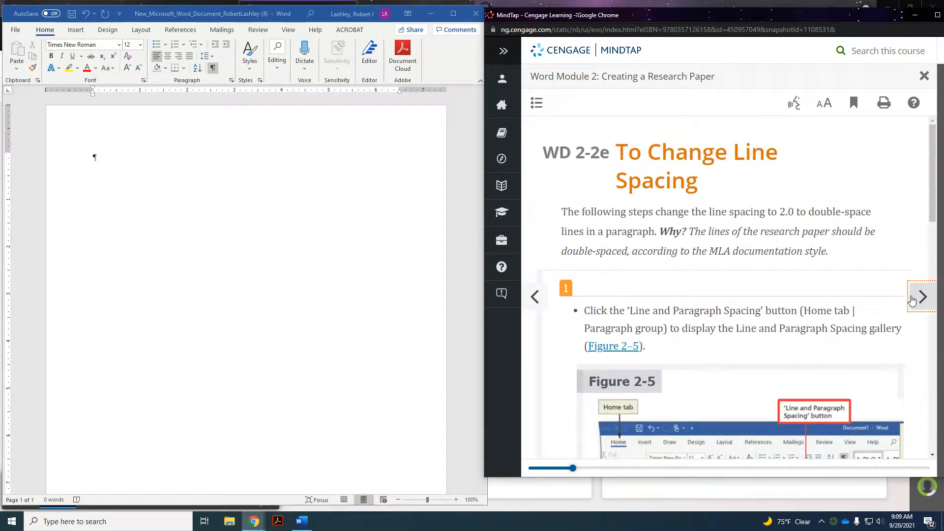
Step: Set the line spacing at the insertion point to 2.0, following instructions 1 and 2 of section WD 2-2e
{"action": "scroll", "coordinate": [713, 248], "scroll_direction": "down", "scroll_amount": 3}
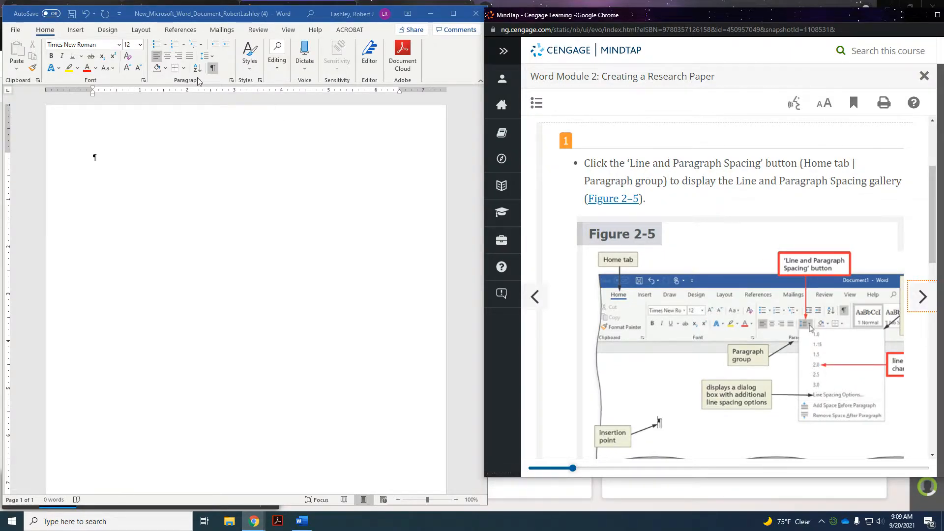
{"action": "left_click", "coordinate": [212, 57]}
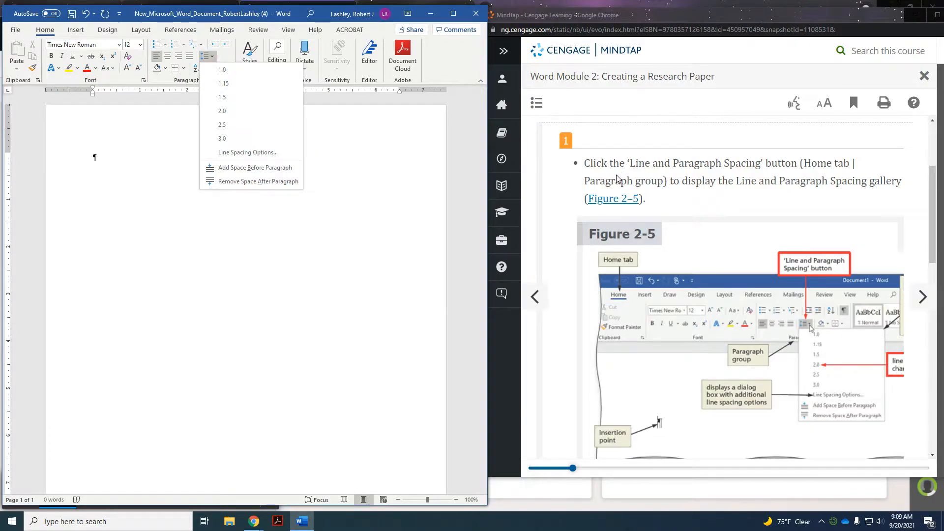
{"action": "scroll", "coordinate": [816, 231], "scroll_direction": "down", "scroll_amount": 3}
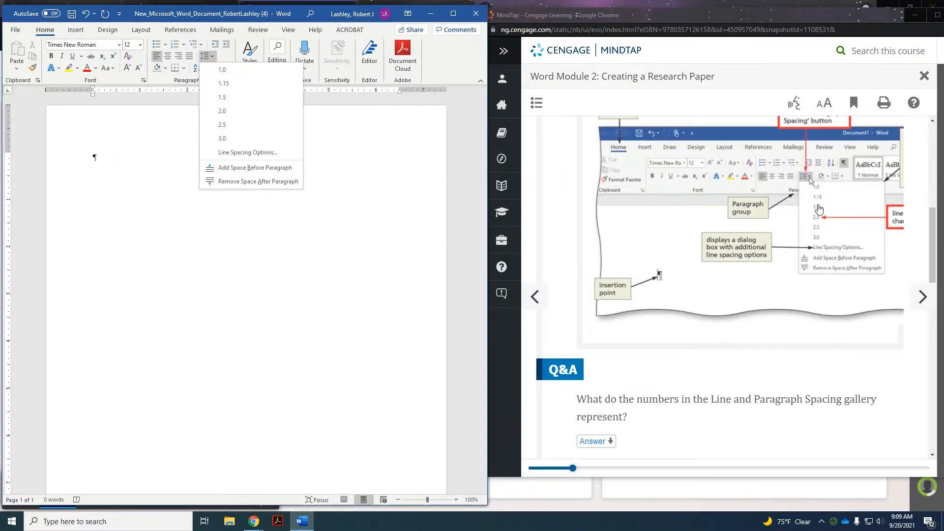
{"action": "scroll", "coordinate": [828, 237], "scroll_direction": "down", "scroll_amount": 5}
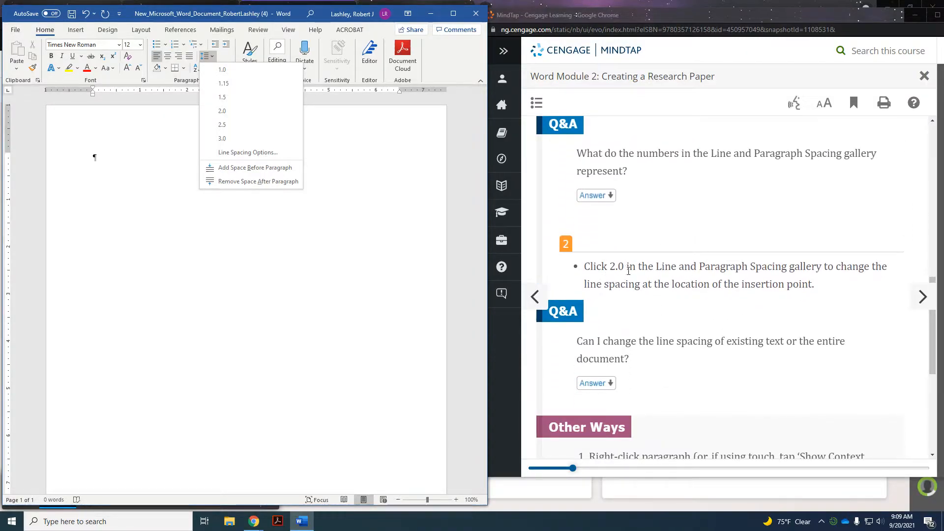
{"action": "scroll", "coordinate": [653, 278], "scroll_direction": "down", "scroll_amount": 1}
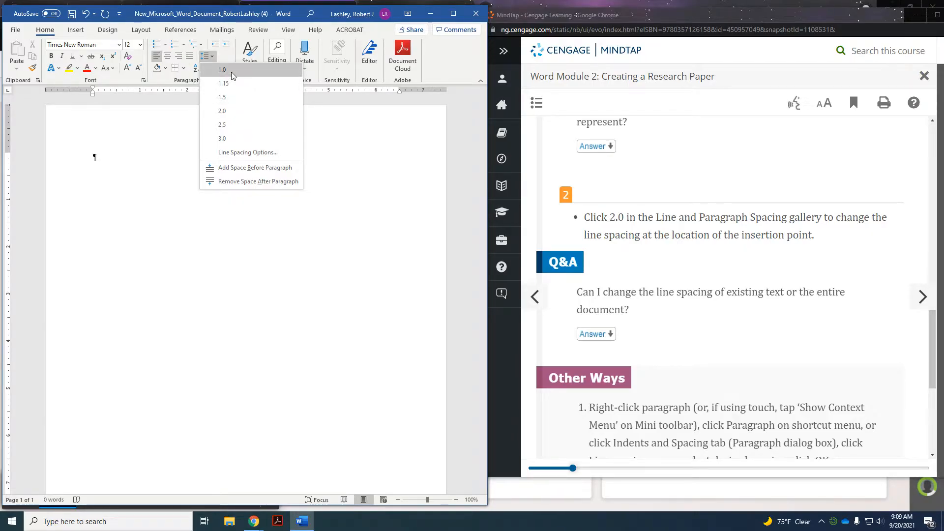
{"action": "left_click", "coordinate": [240, 111]}
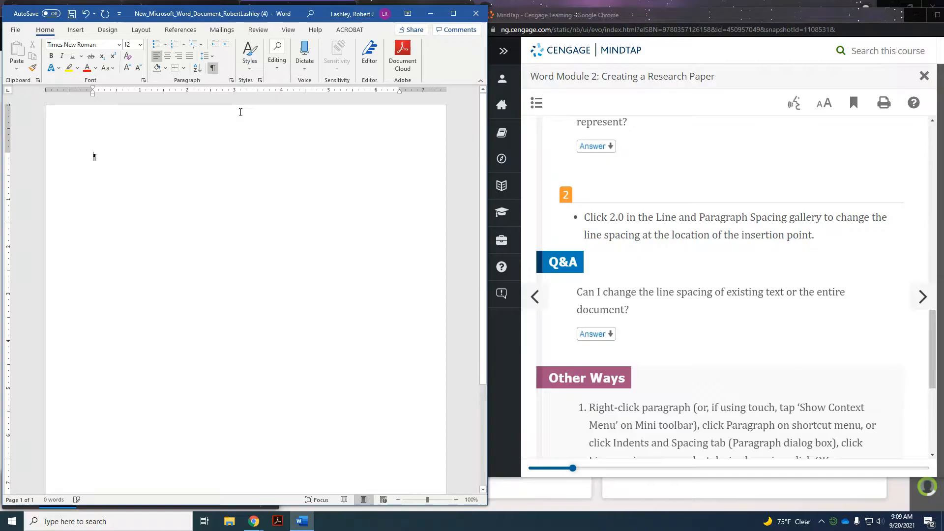
Step: Go to the textbook section on removing space after a paragraph and review its first instruction with Figure 2-6
{"action": "scroll", "coordinate": [738, 285], "scroll_direction": "down", "scroll_amount": 2}
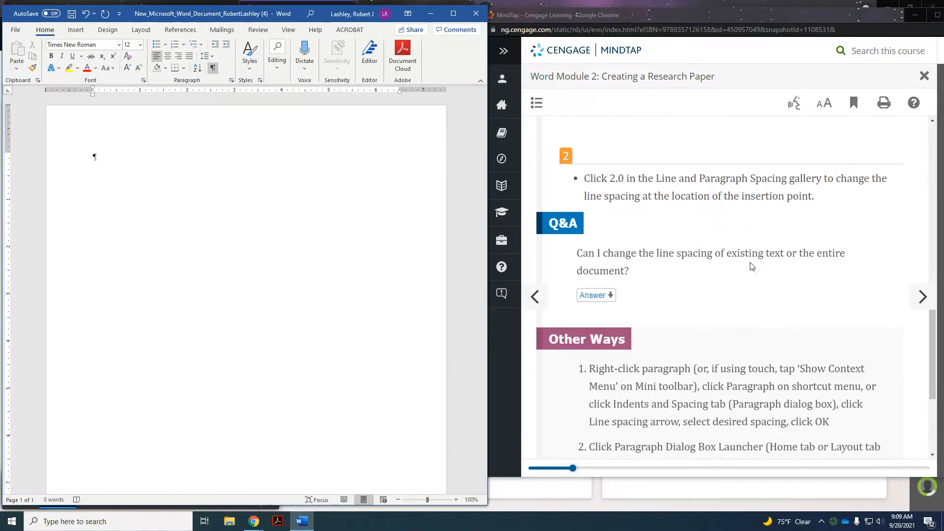
{"action": "left_click", "coordinate": [921, 307]}
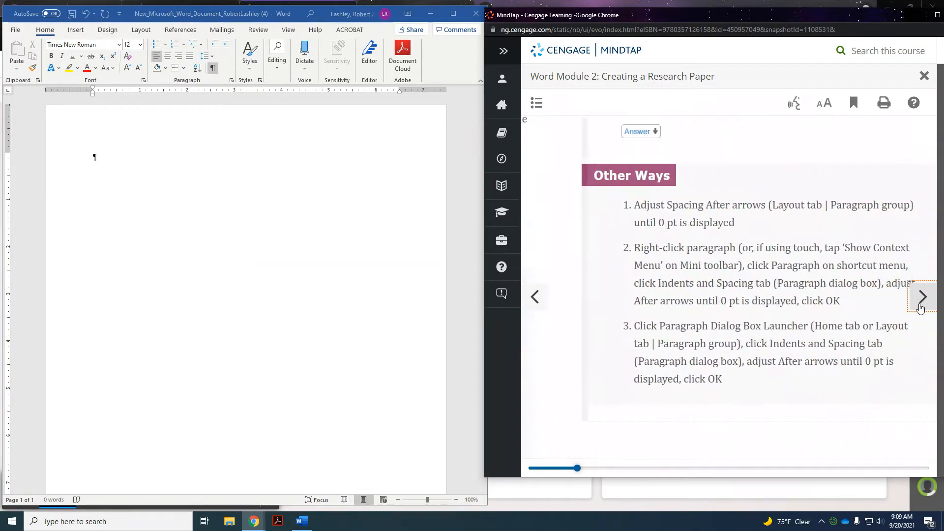
{"action": "scroll", "coordinate": [831, 288], "scroll_direction": "down", "scroll_amount": 1}
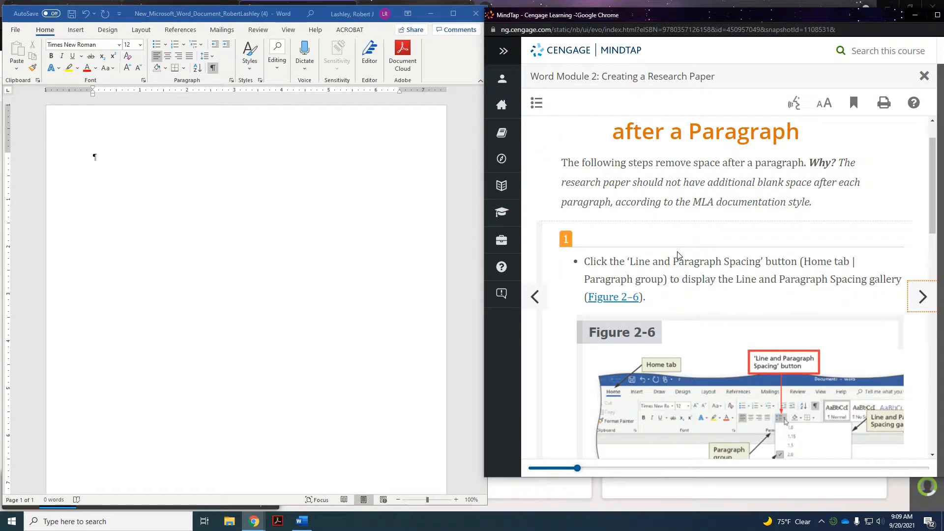
{"action": "scroll", "coordinate": [679, 256], "scroll_direction": "down", "scroll_amount": 1}
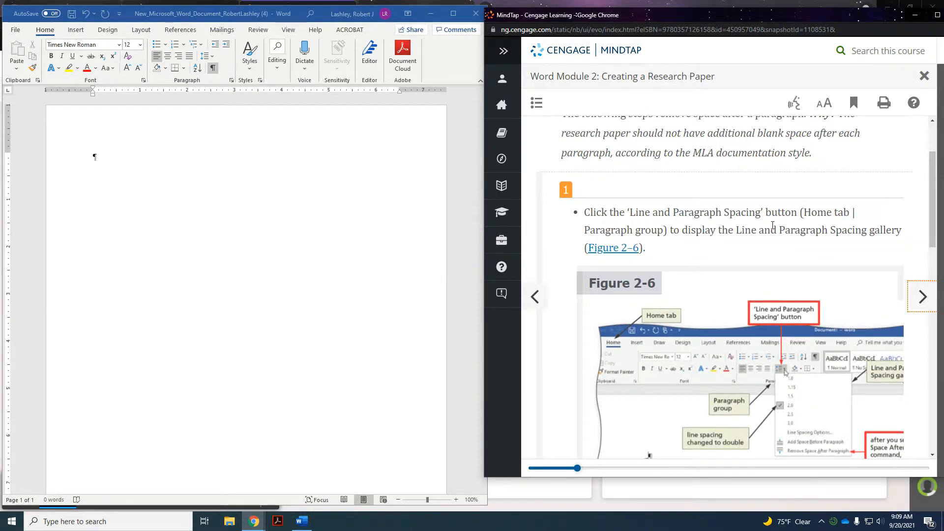
{"action": "scroll", "coordinate": [642, 240], "scroll_direction": "down", "scroll_amount": 2}
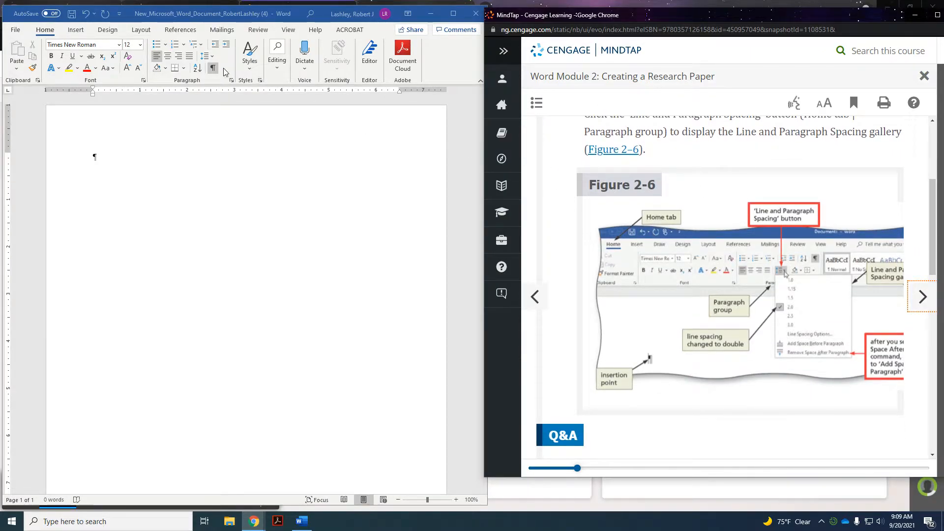
Step: Remove the space after the paragraph in the Word document and compare with instruction 2 of the textbook section
{"action": "left_click", "coordinate": [214, 55]}
{"action": "left_click", "coordinate": [213, 55]}
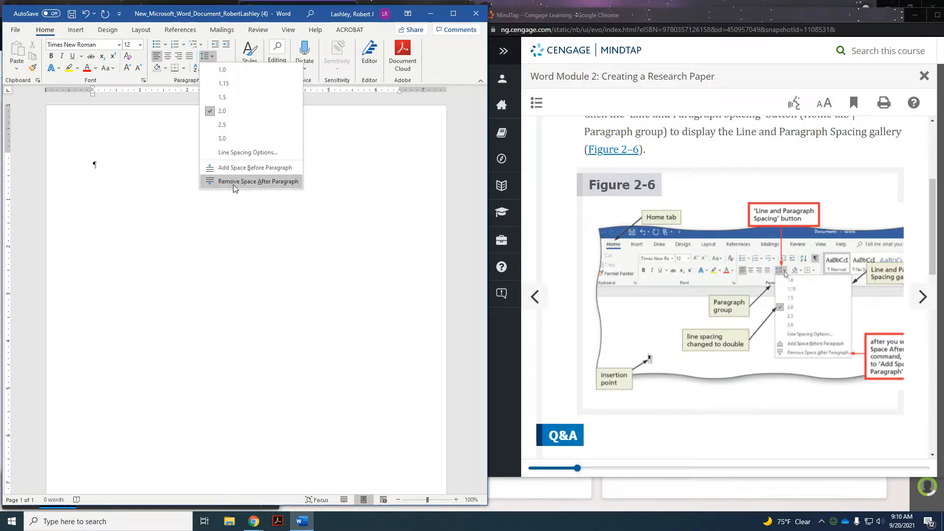
{"action": "left_click", "coordinate": [247, 182]}
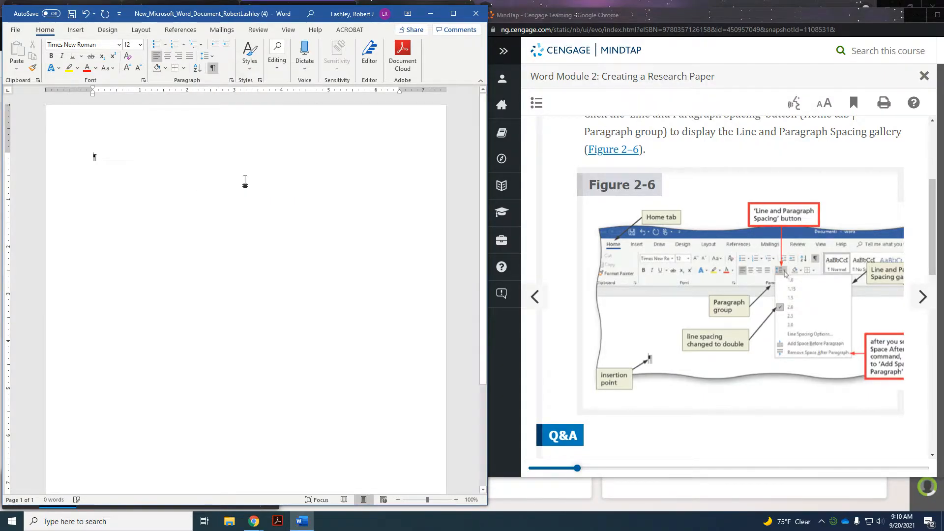
{"action": "scroll", "coordinate": [700, 197], "scroll_direction": "down", "scroll_amount": 5}
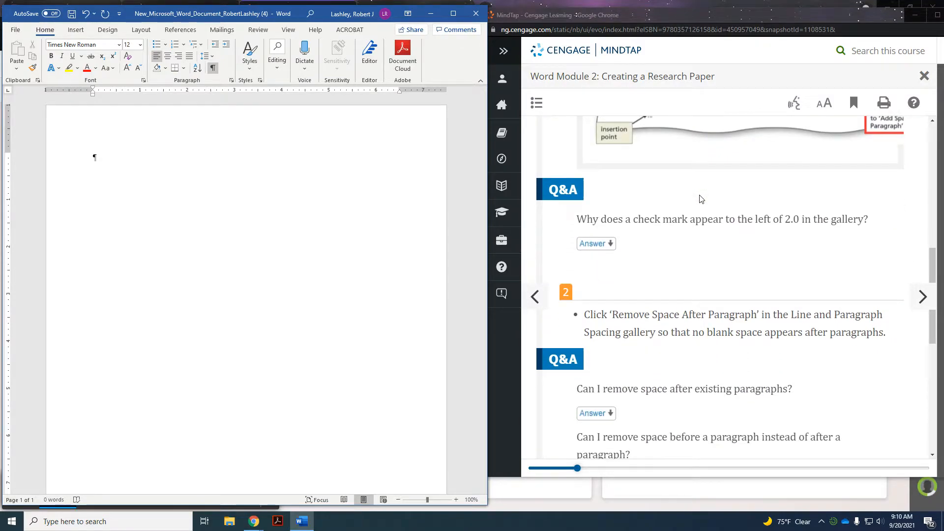
{"action": "scroll", "coordinate": [700, 199], "scroll_direction": "down", "scroll_amount": 1}
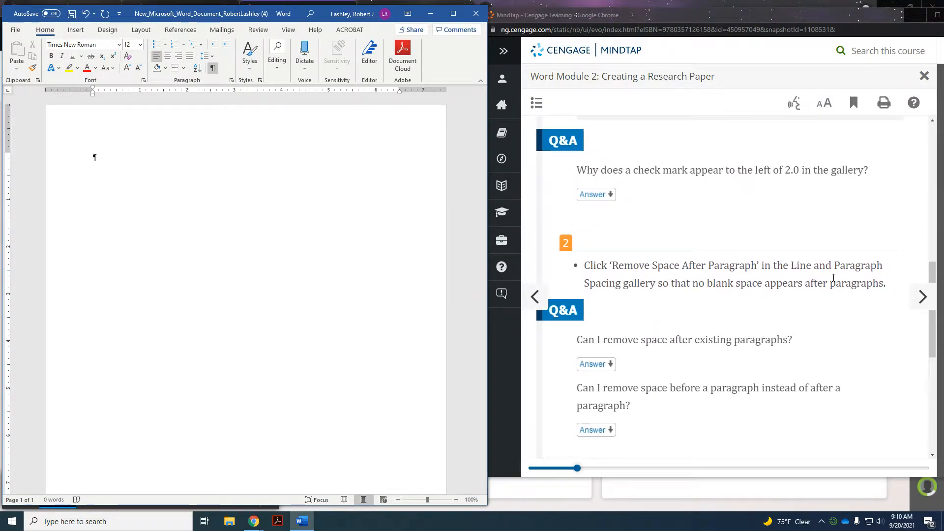
{"action": "scroll", "coordinate": [834, 278], "scroll_direction": "down", "scroll_amount": 1}
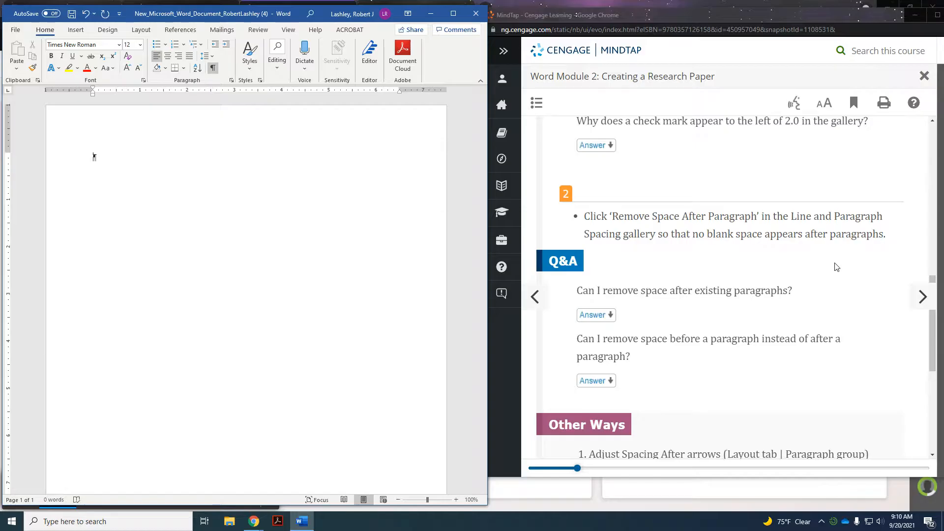
Step: Go to the textbook section on updating a style to match a selection and read its first instruction with Figure 2-7
{"action": "left_click", "coordinate": [927, 299]}
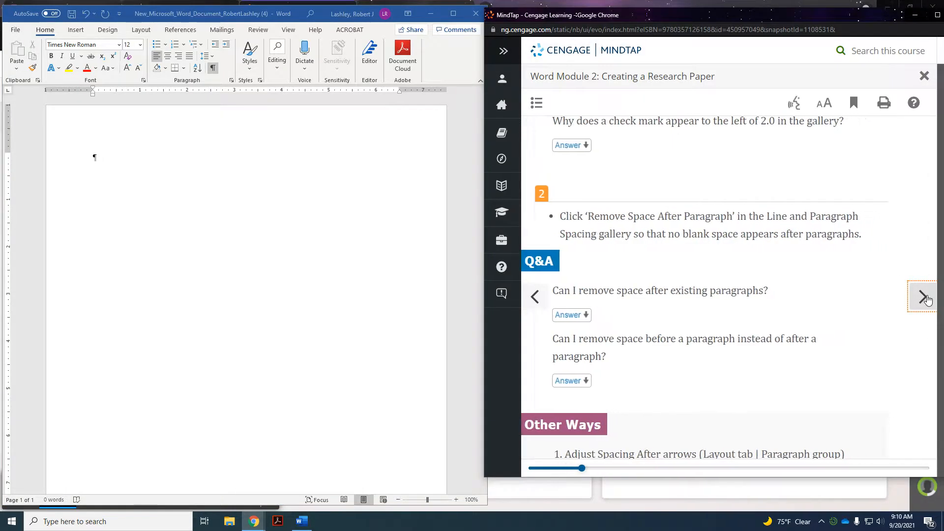
{"action": "scroll", "coordinate": [856, 254], "scroll_direction": "down", "scroll_amount": 1}
{"action": "scroll", "coordinate": [856, 253], "scroll_direction": "up", "scroll_amount": 1}
{"action": "scroll", "coordinate": [856, 254], "scroll_direction": "down", "scroll_amount": 4}
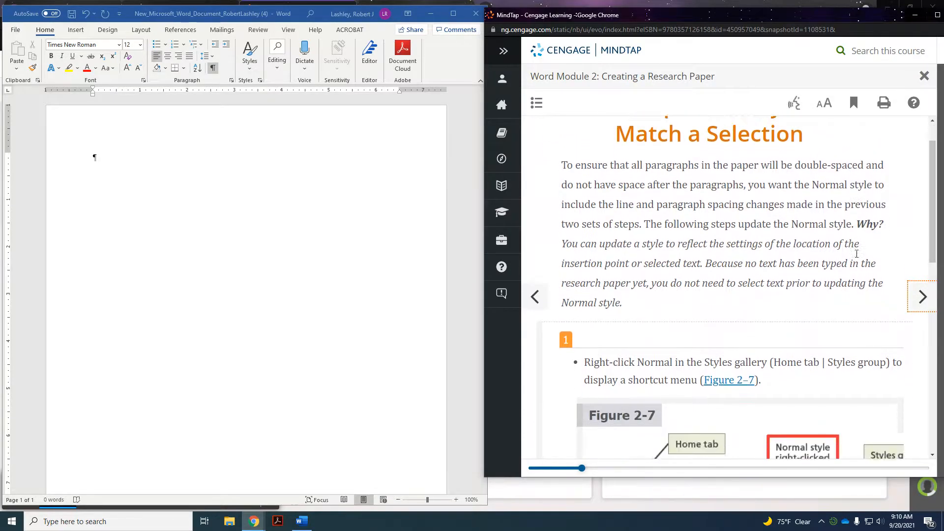
{"action": "scroll", "coordinate": [856, 254], "scroll_direction": "down", "scroll_amount": 1}
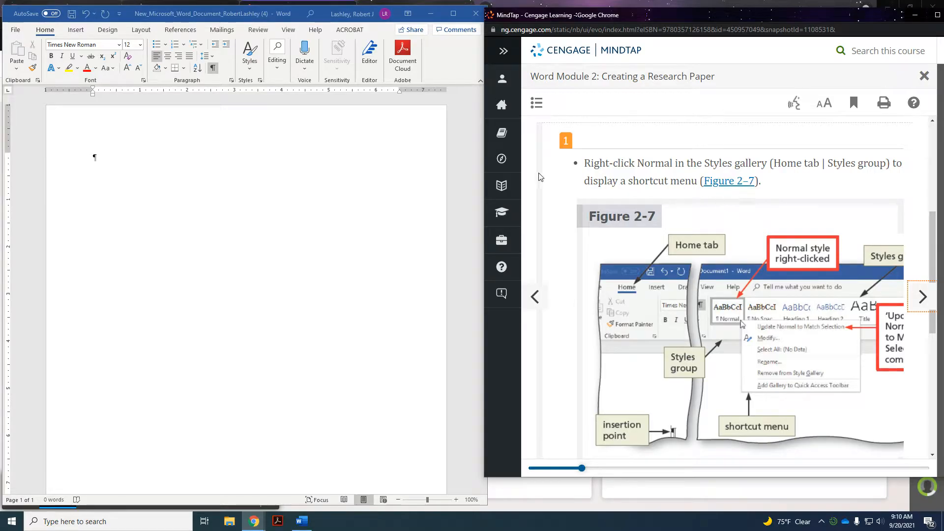
Step: Update the Normal style in the Word document to match the selection at the insertion point and compare with the section's instruction 2
{"action": "left_click", "coordinate": [93, 155]}
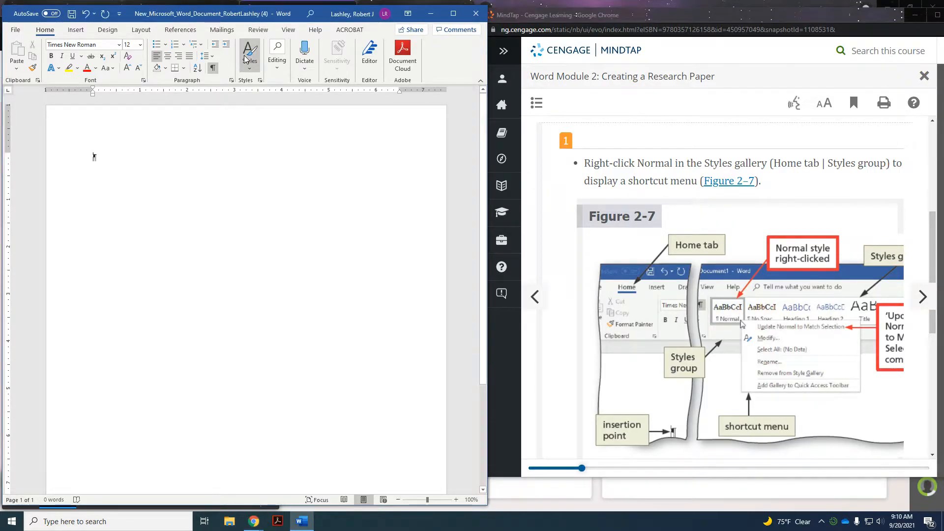
{"action": "left_click", "coordinate": [248, 64]}
{"action": "right_click", "coordinate": [259, 96]}
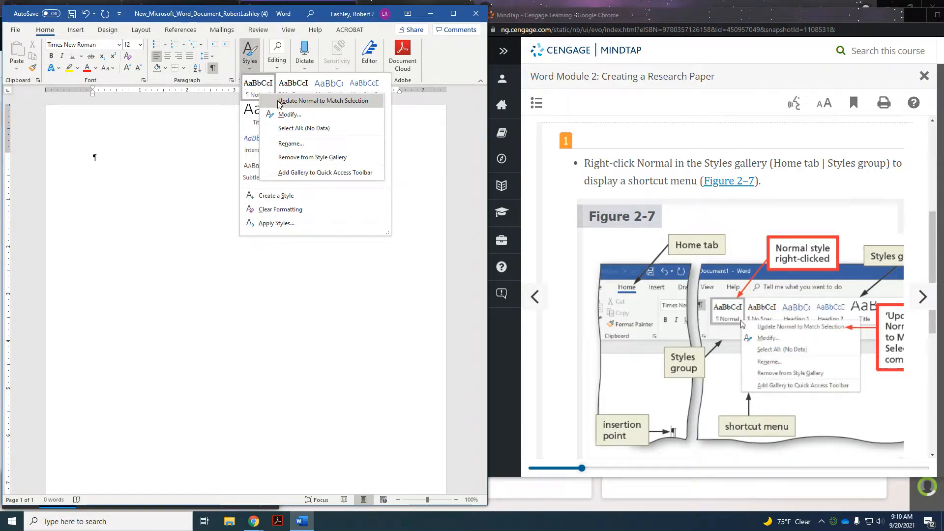
{"action": "left_click", "coordinate": [341, 102]}
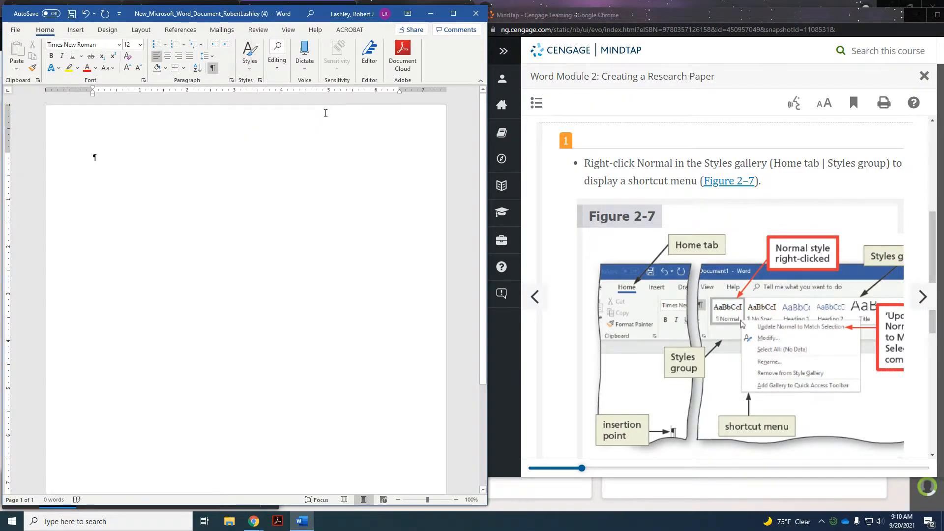
{"action": "scroll", "coordinate": [775, 213], "scroll_direction": "down", "scroll_amount": 3}
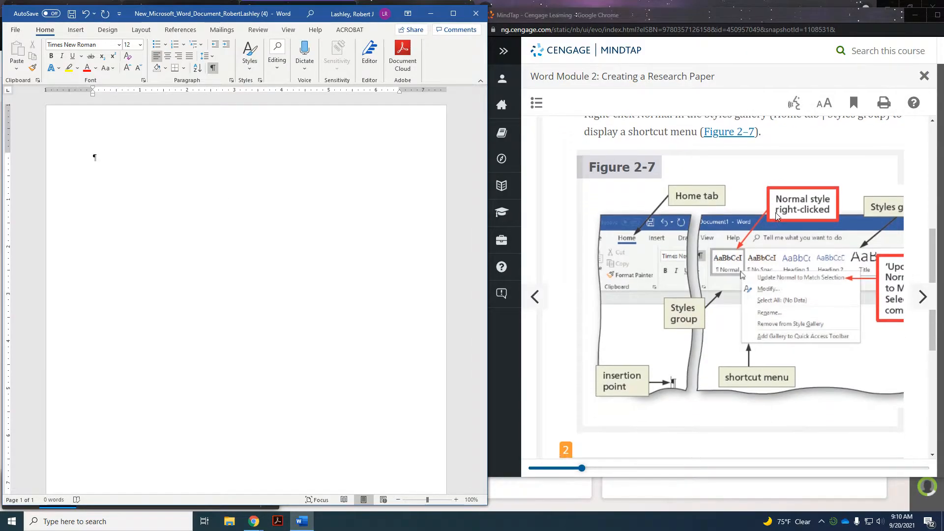
{"action": "scroll", "coordinate": [787, 217], "scroll_direction": "down", "scroll_amount": 2}
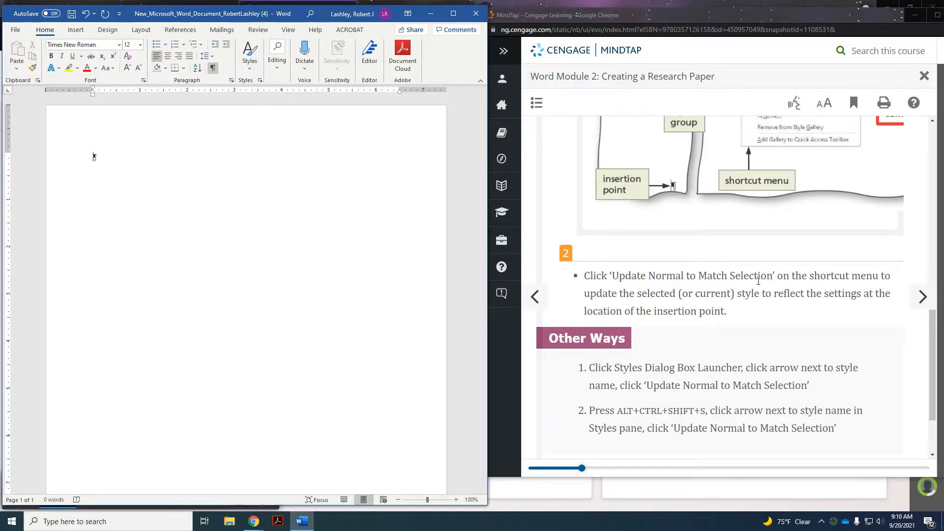
{"action": "scroll", "coordinate": [758, 281], "scroll_direction": "down", "scroll_amount": 2}
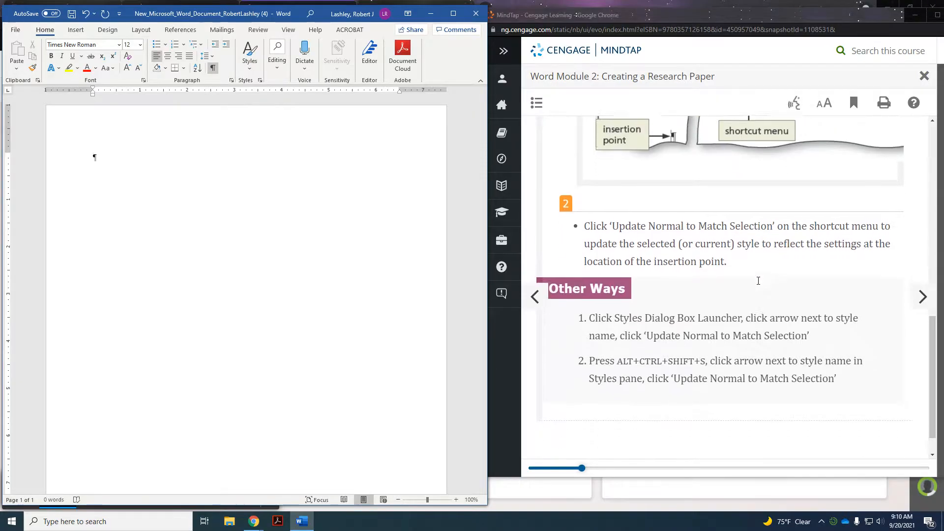
Step: Read textbook section WD 2-3 Creating a Header and instruction 1 of WD 2-3a To Insert a Header with Figure 2-8
{"action": "left_click", "coordinate": [920, 306]}
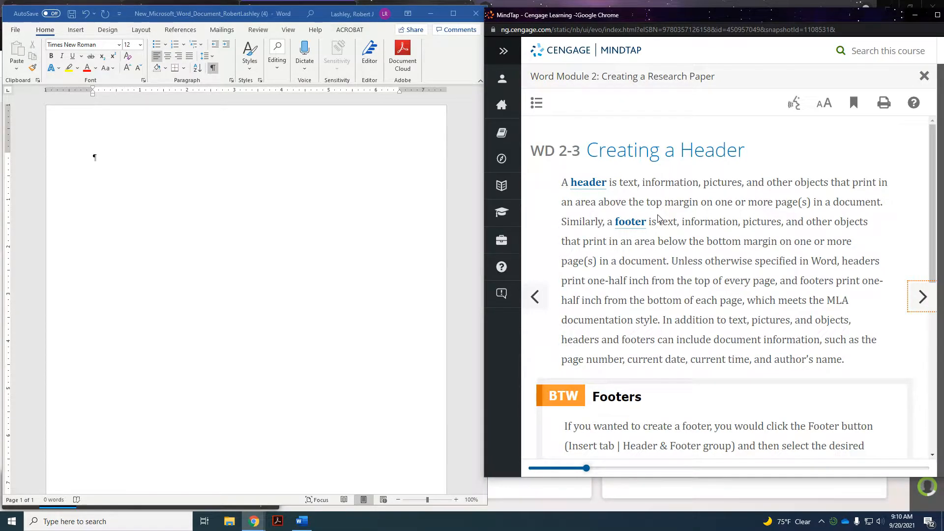
{"action": "scroll", "coordinate": [659, 218], "scroll_direction": "down", "scroll_amount": 4}
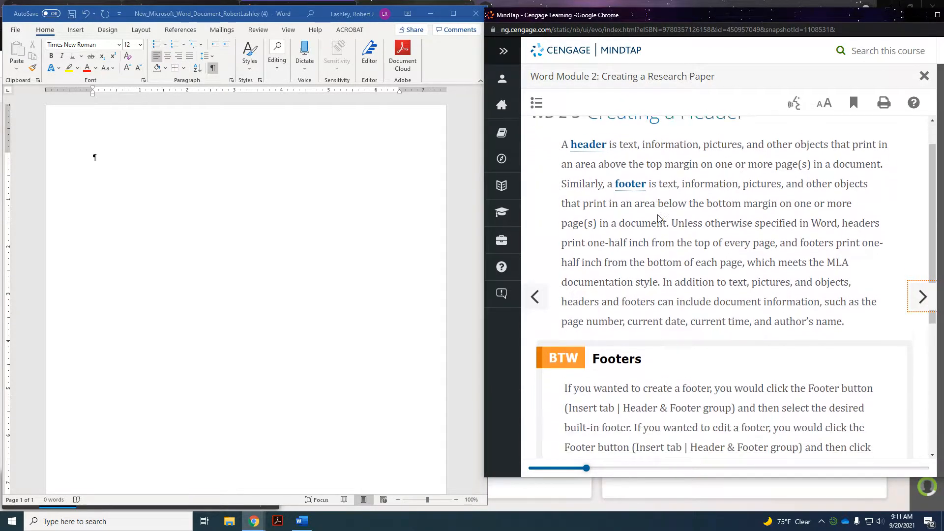
{"action": "scroll", "coordinate": [658, 215], "scroll_direction": "down", "scroll_amount": 2}
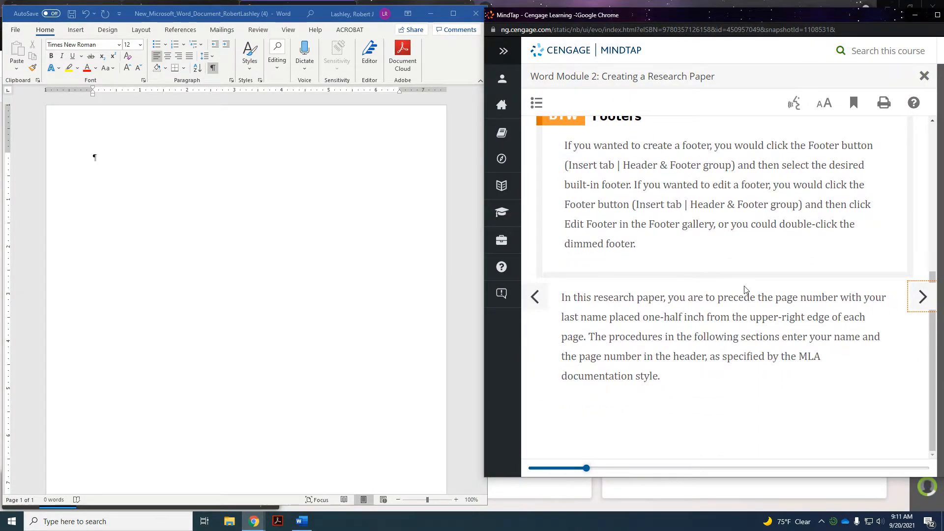
{"action": "left_click", "coordinate": [913, 298]}
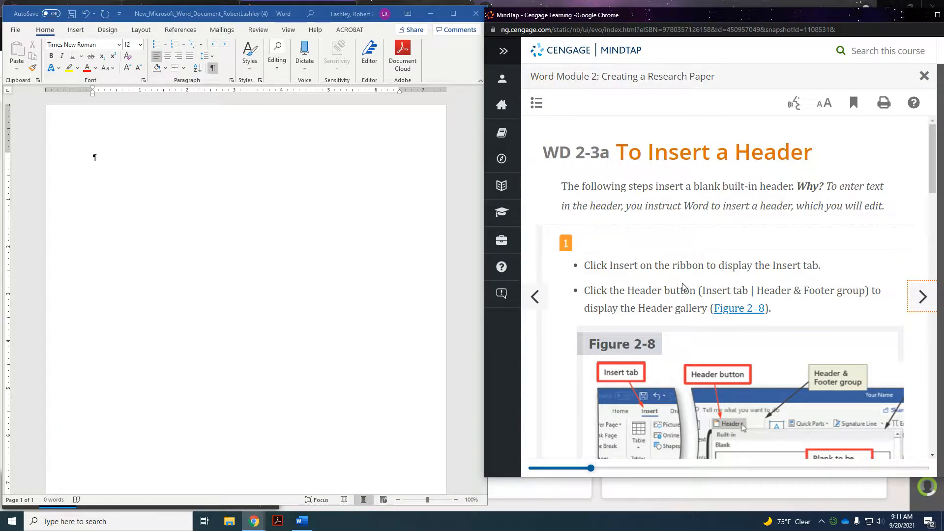
{"action": "scroll", "coordinate": [676, 286], "scroll_direction": "down", "scroll_amount": 1}
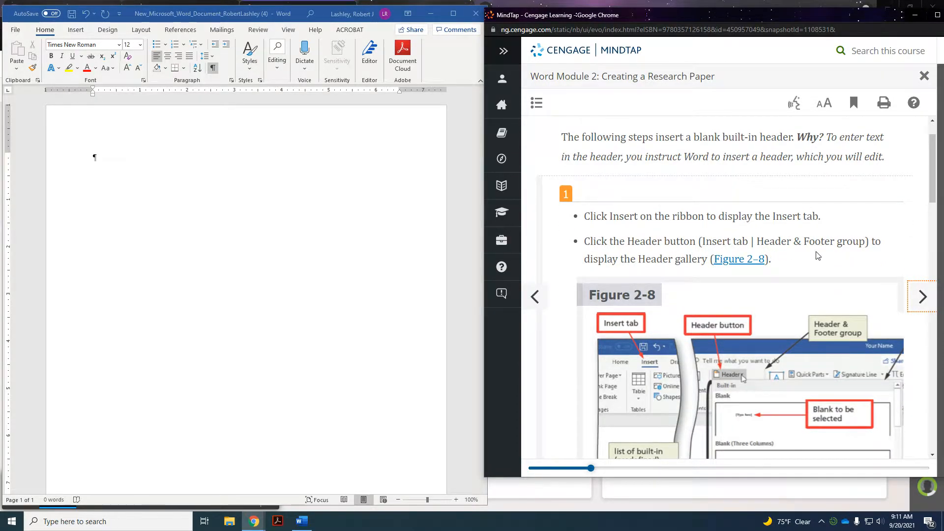
{"action": "scroll", "coordinate": [815, 253], "scroll_direction": "down", "scroll_amount": 3}
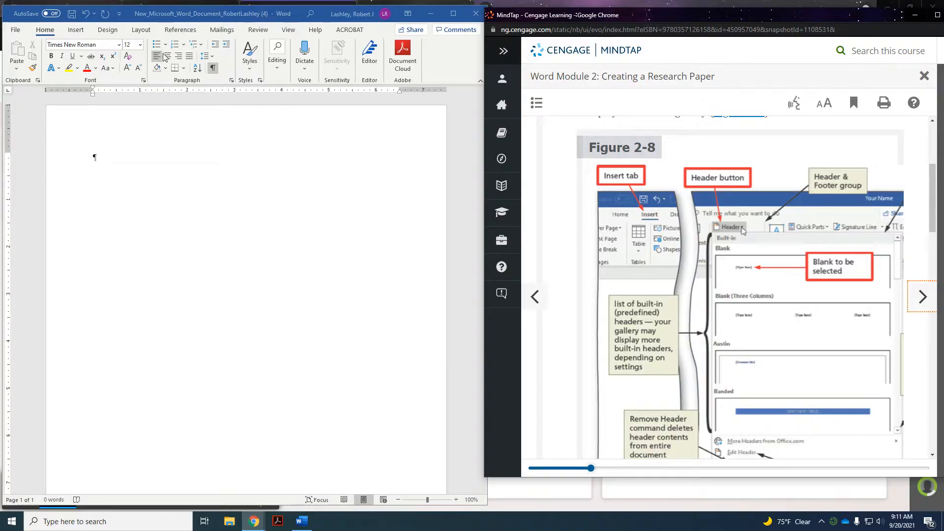
Step: Open the gallery of built-in headers in the Word document, checking against instruction 1 of section WD 2-3a and Figure 2-8
{"action": "left_click", "coordinate": [74, 32]}
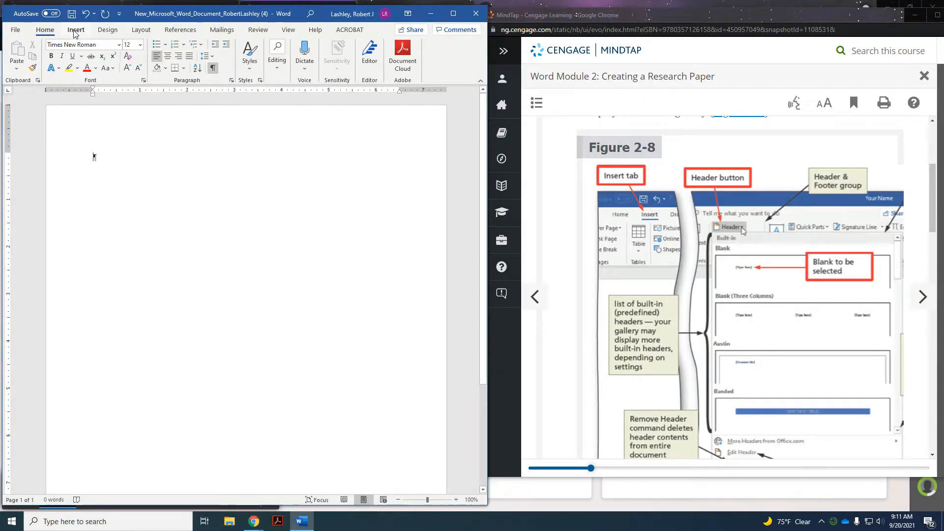
{"action": "left_click", "coordinate": [79, 31]}
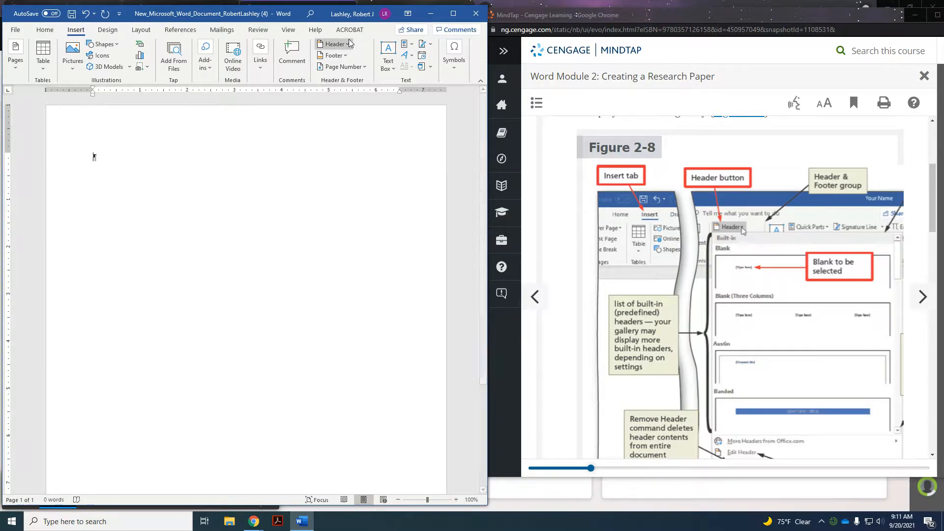
{"action": "scroll", "coordinate": [756, 183], "scroll_direction": "up", "scroll_amount": 2}
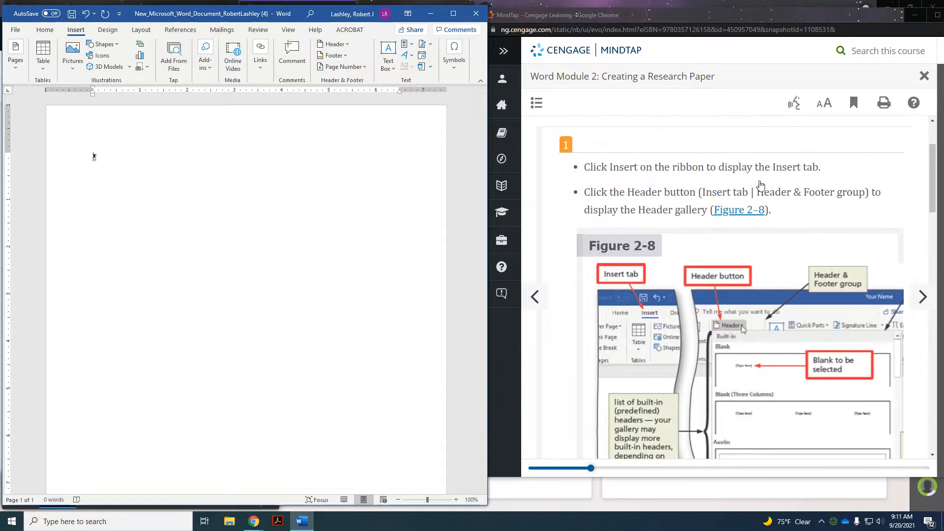
{"action": "scroll", "coordinate": [760, 181], "scroll_direction": "down", "scroll_amount": 5}
{"action": "scroll", "coordinate": [760, 185], "scroll_direction": "down", "scroll_amount": 1}
{"action": "scroll", "coordinate": [761, 185], "scroll_direction": "up", "scroll_amount": 3}
{"action": "scroll", "coordinate": [761, 185], "scroll_direction": "up", "scroll_amount": 2}
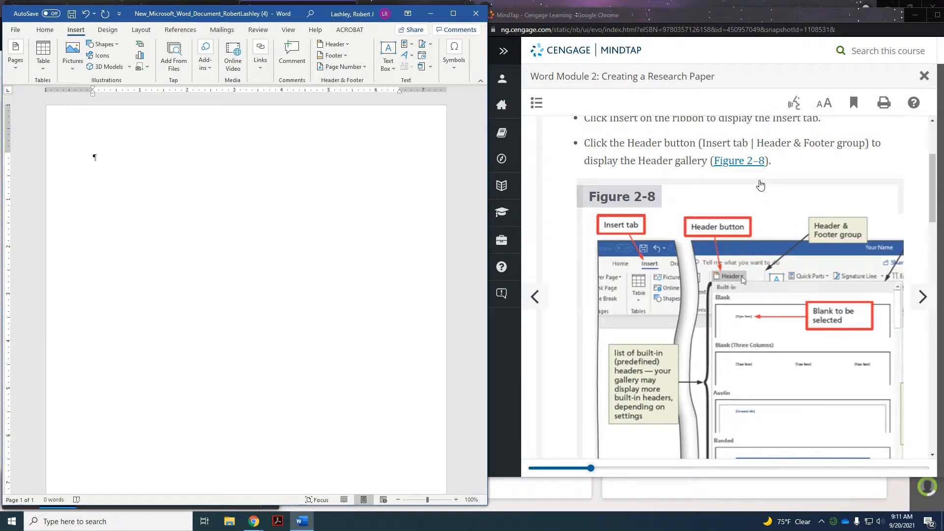
{"action": "left_click", "coordinate": [345, 46]}
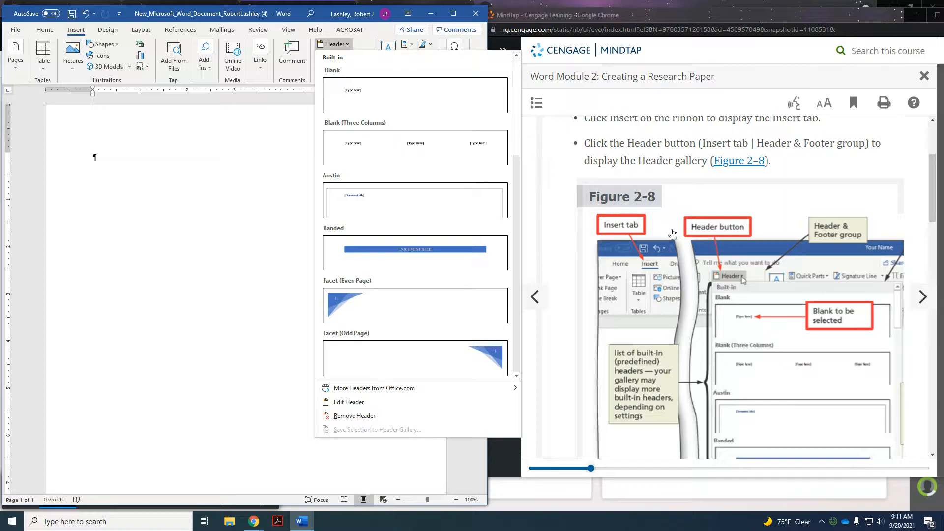
Step: Read instruction 2 of section WD 2-3a with Figure 2-9 and insert the Blank built-in header in the document
{"action": "scroll", "coordinate": [673, 233], "scroll_direction": "down", "scroll_amount": 2}
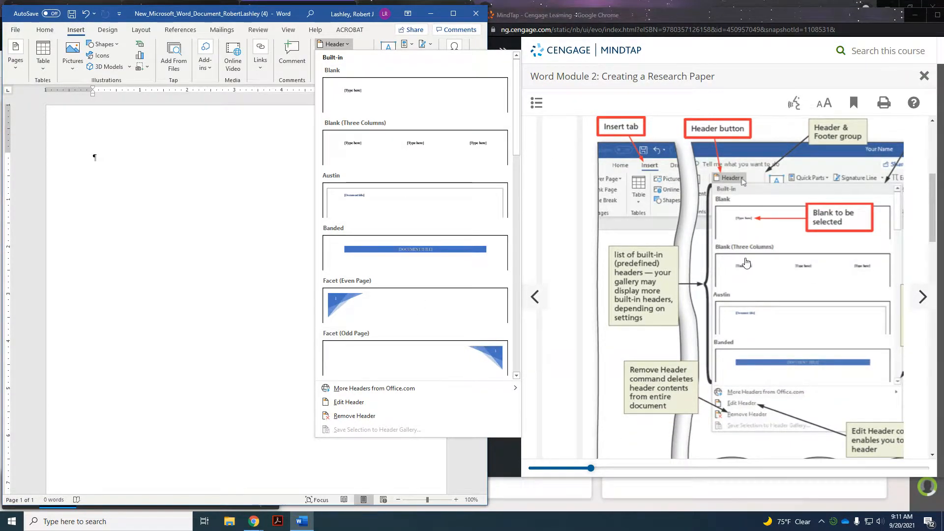
{"action": "scroll", "coordinate": [778, 261], "scroll_direction": "down", "scroll_amount": 2}
{"action": "scroll", "coordinate": [777, 261], "scroll_direction": "down", "scroll_amount": 8}
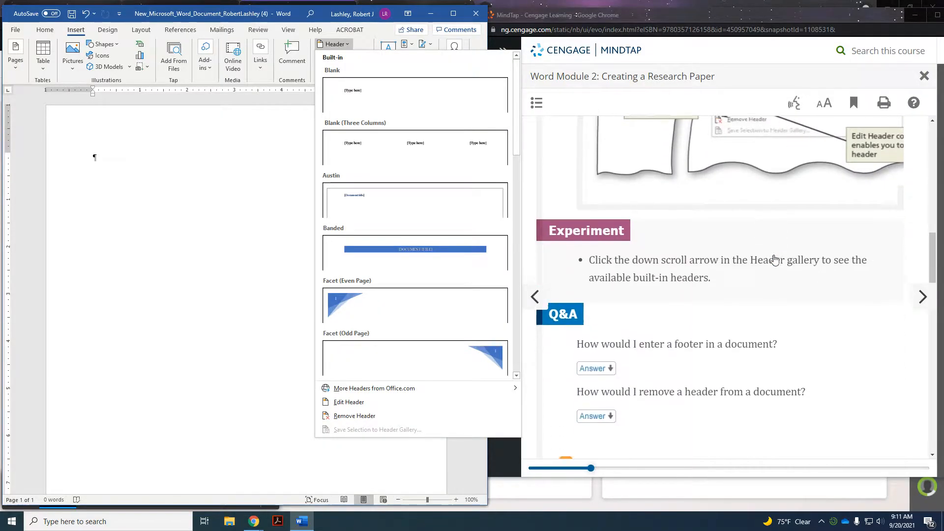
{"action": "scroll", "coordinate": [775, 259], "scroll_direction": "down", "scroll_amount": 1}
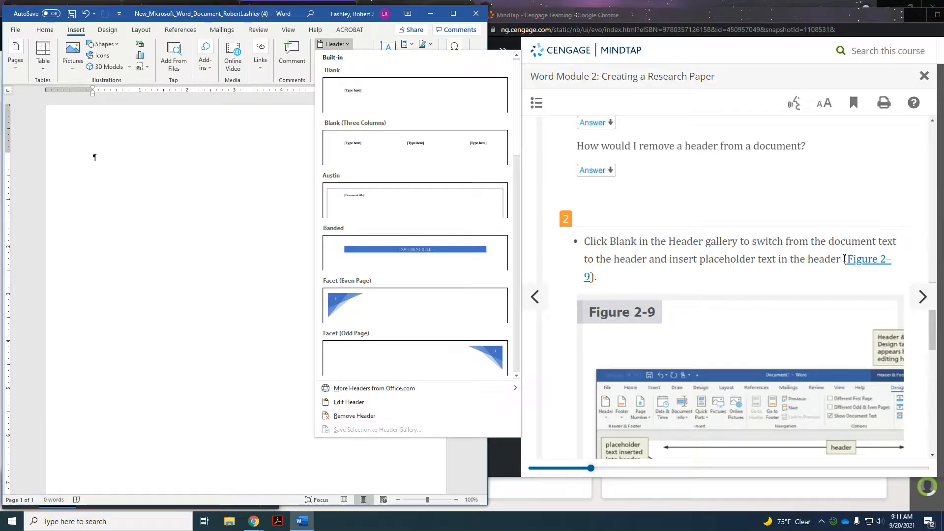
{"action": "scroll", "coordinate": [844, 258], "scroll_direction": "down", "scroll_amount": 1}
{"action": "scroll", "coordinate": [755, 250], "scroll_direction": "down", "scroll_amount": 1}
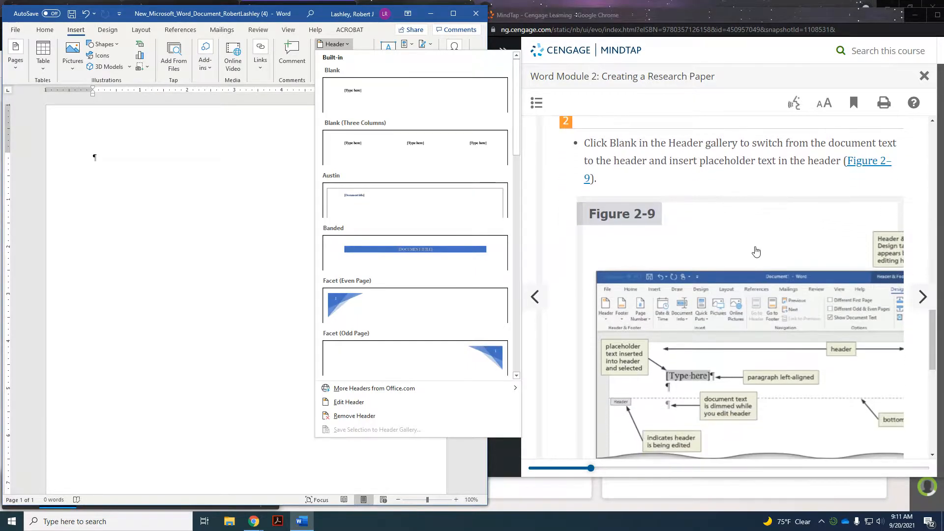
{"action": "left_click", "coordinate": [376, 97]}
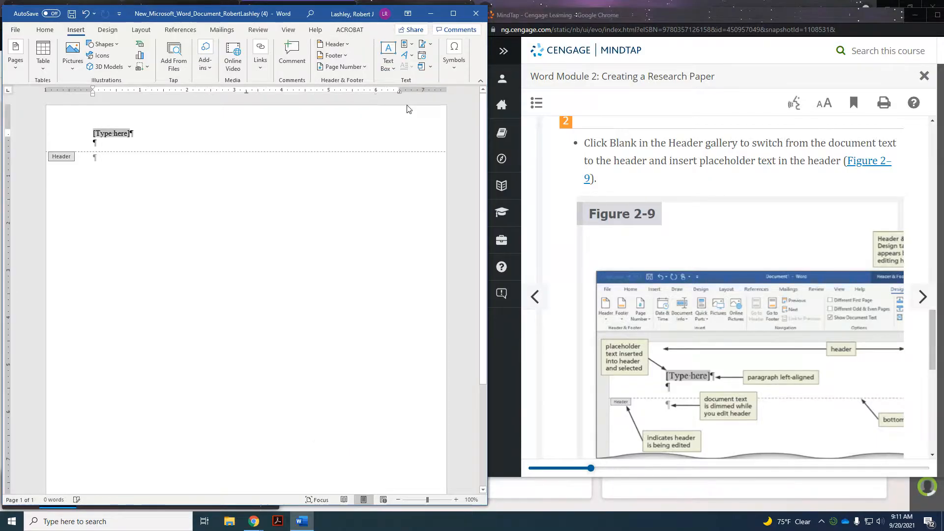
Step: Review the rest of section WD 2-3a and read instruction 1 of WD 2-3b To Right-Align a Paragraph
{"action": "scroll", "coordinate": [812, 241], "scroll_direction": "down", "scroll_amount": 3}
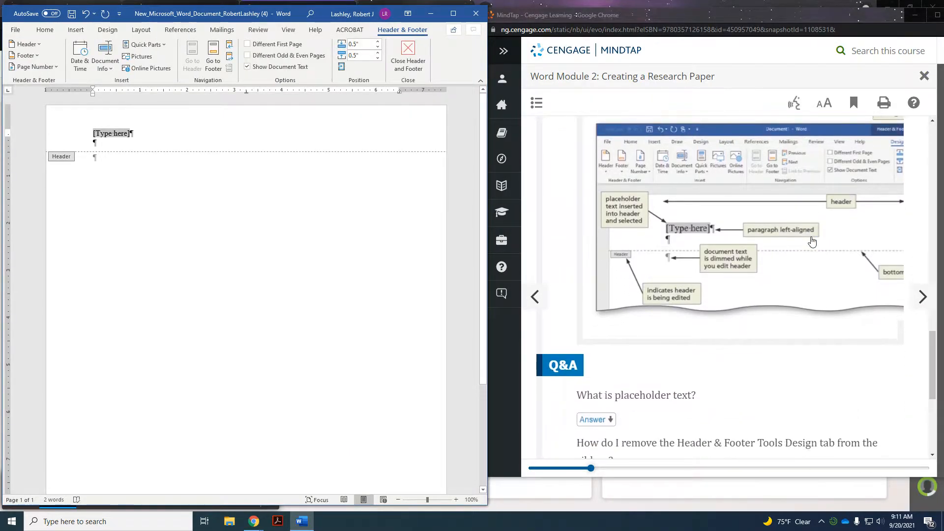
{"action": "scroll", "coordinate": [812, 241], "scroll_direction": "down", "scroll_amount": 3}
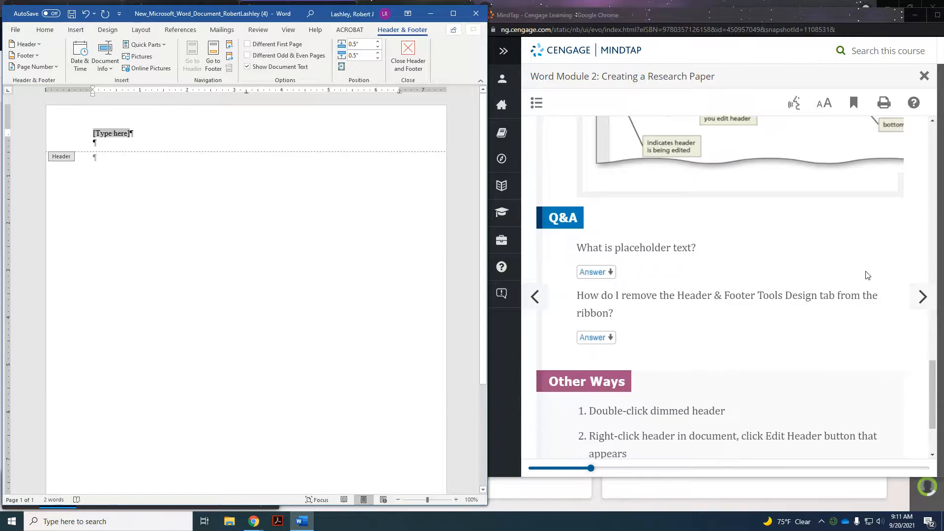
{"action": "left_click", "coordinate": [923, 301]}
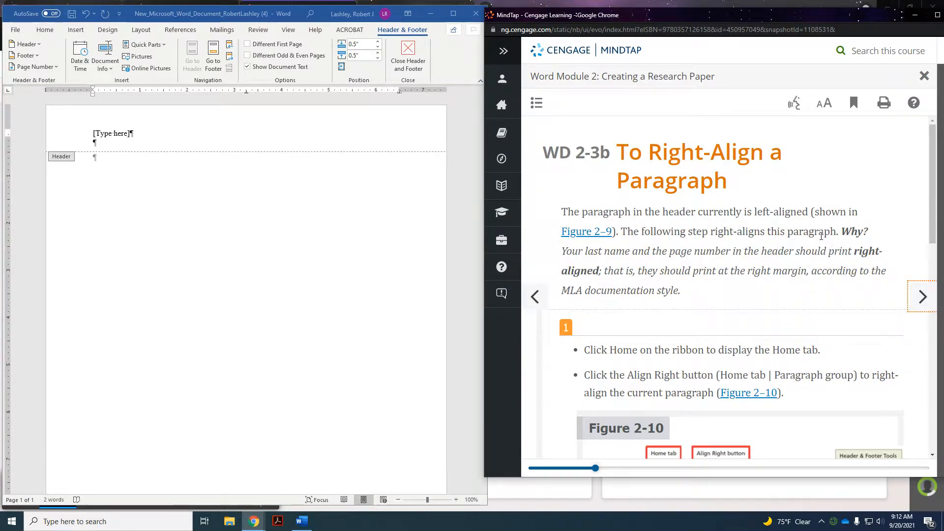
{"action": "scroll", "coordinate": [821, 237], "scroll_direction": "down", "scroll_amount": 3}
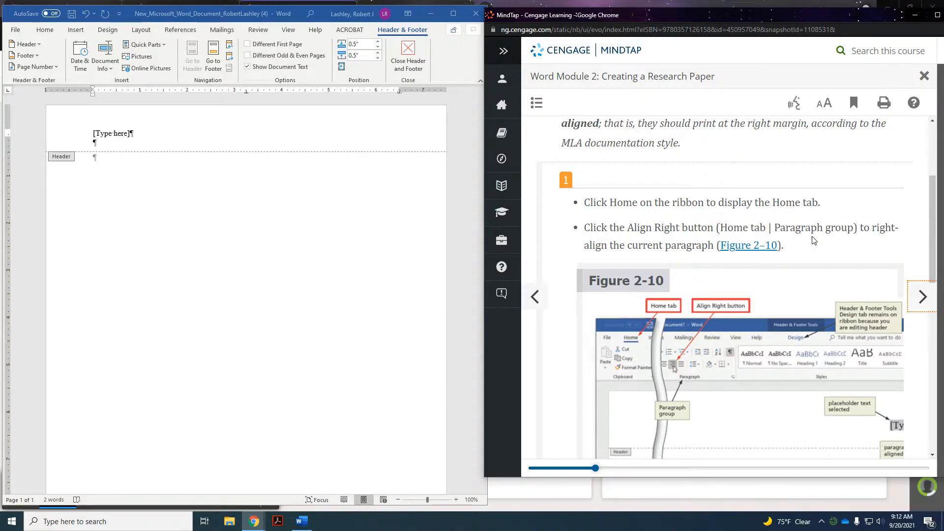
Step: Right-align the header paragraph containing the [Type here] placeholder in the Word document
{"action": "left_click", "coordinate": [44, 33]}
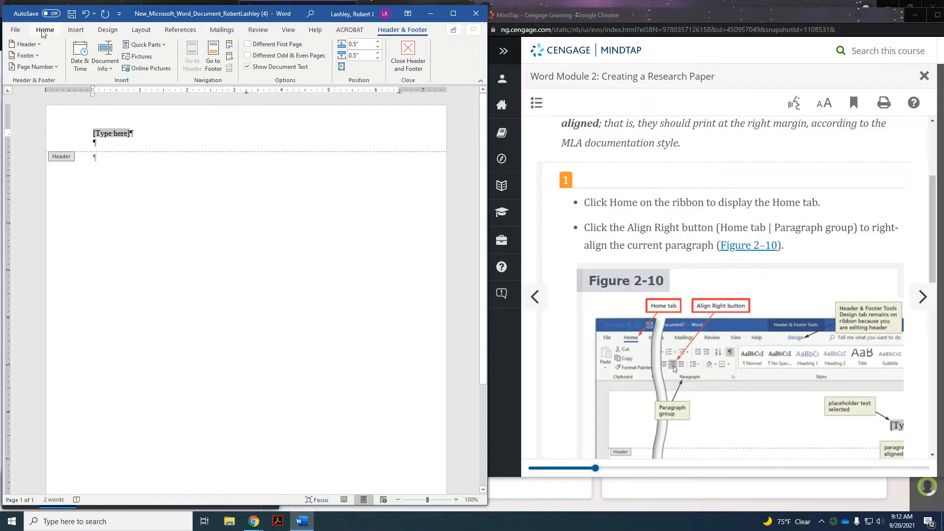
{"action": "left_click", "coordinate": [44, 33]}
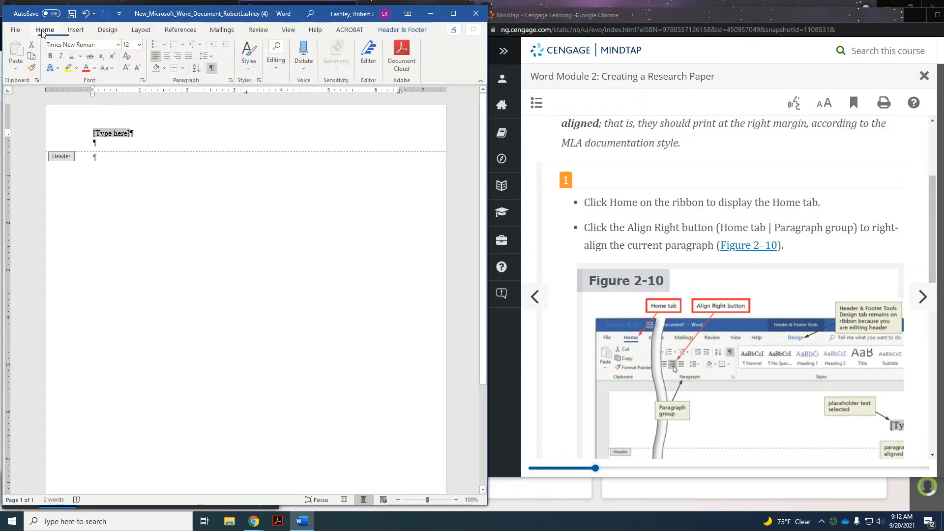
{"action": "left_click", "coordinate": [178, 58]}
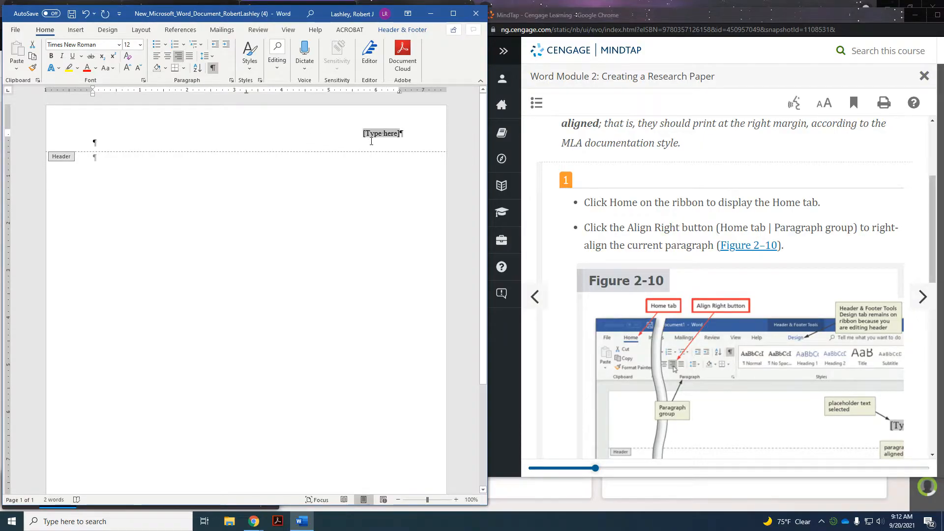
Step: Skim the rest of section WD 2-3b and read the instruction in WD 2-3c To Enter Text in a Header
{"action": "scroll", "coordinate": [727, 214], "scroll_direction": "down", "scroll_amount": 3}
{"action": "scroll", "coordinate": [727, 215], "scroll_direction": "down", "scroll_amount": 5}
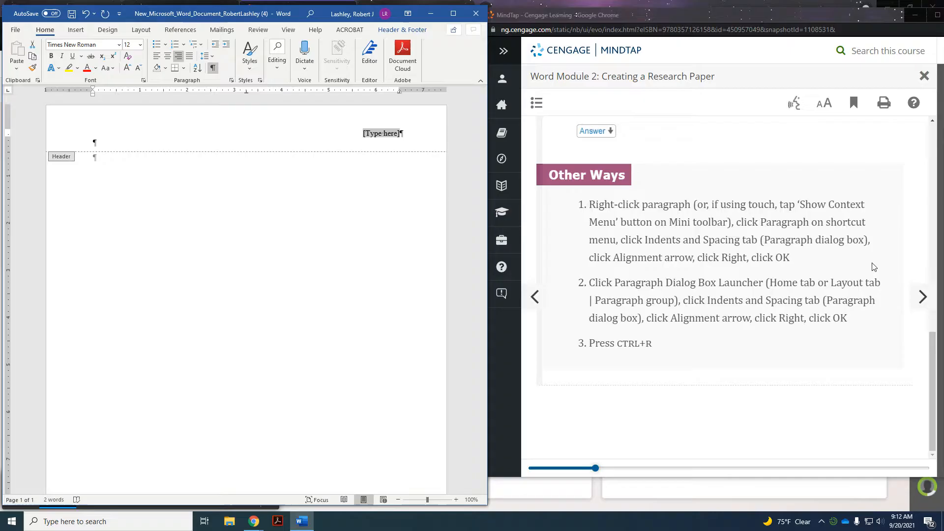
{"action": "left_click", "coordinate": [922, 300]}
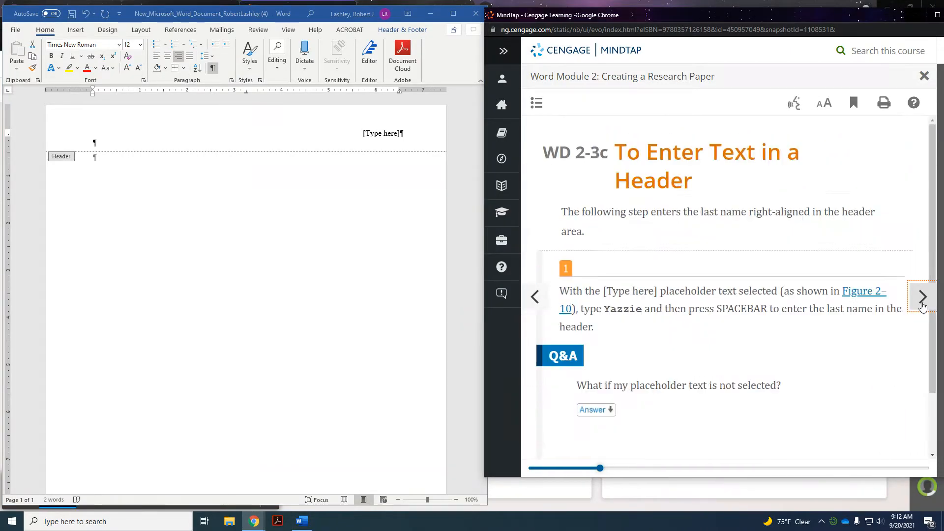
{"action": "scroll", "coordinate": [696, 217], "scroll_direction": "down", "scroll_amount": 1}
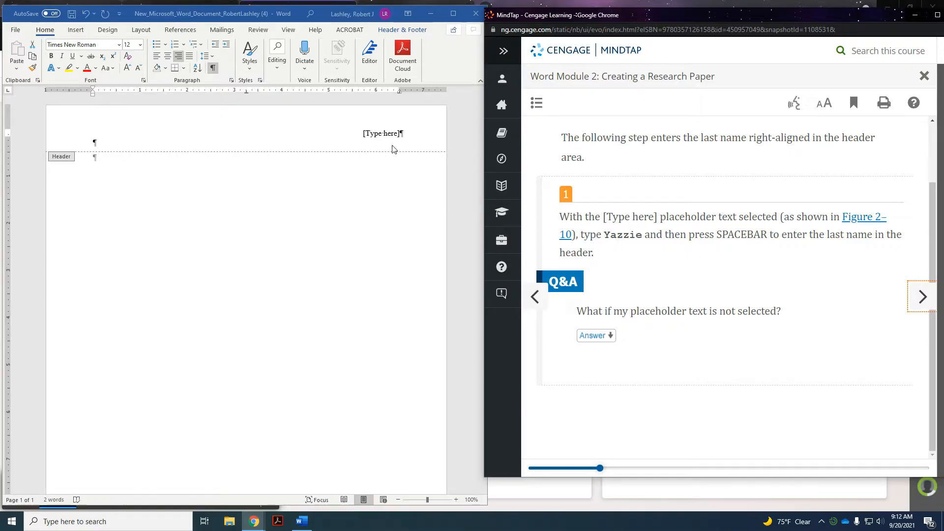
Step: Replace the [Type here] placeholder in the right-aligned header with the student's last name given in the textbook instruction
{"action": "left_click", "coordinate": [381, 136]}
{"action": "type", "text": "Yazzie"}
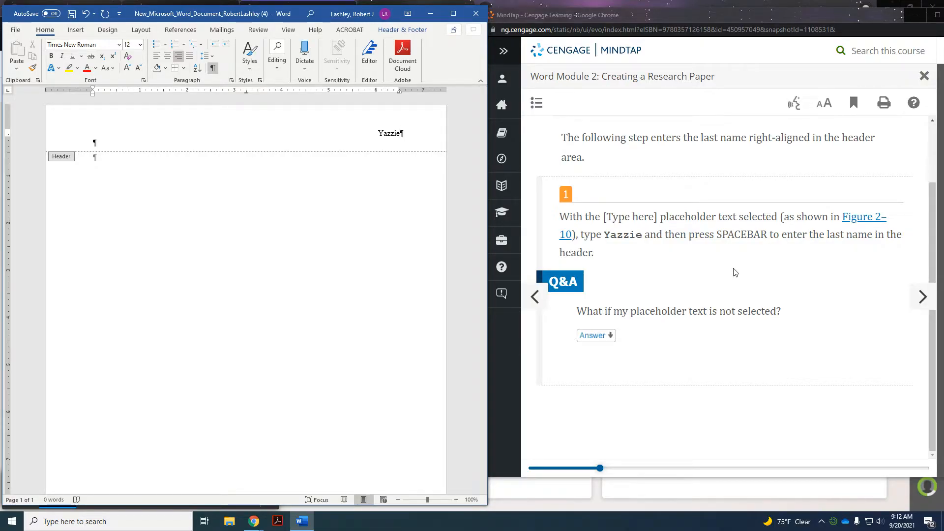
Step: Read section WD 2-3d To Insert Page Numbers, including instructions 1 and 2 and Figure 2-11, and display the Header & Footer tools in Word
{"action": "left_click", "coordinate": [927, 304]}
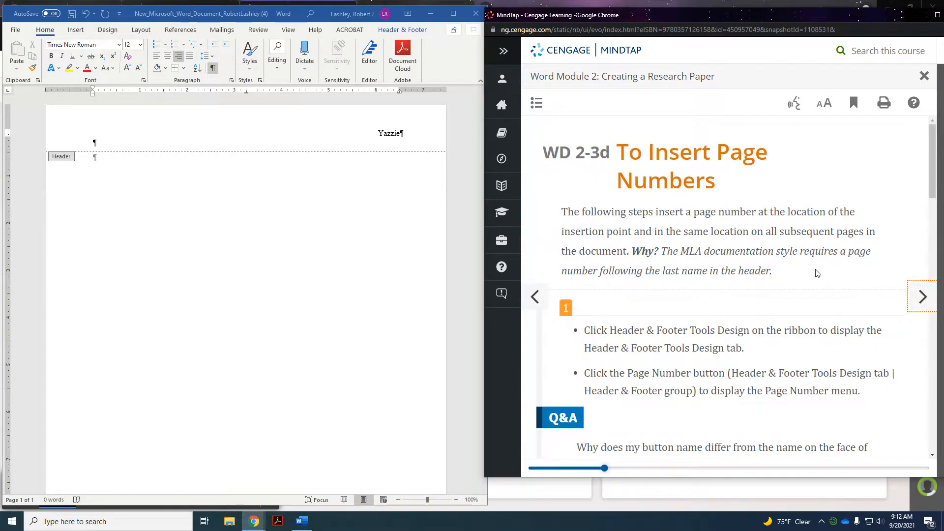
{"action": "scroll", "coordinate": [663, 207], "scroll_direction": "down", "scroll_amount": 1}
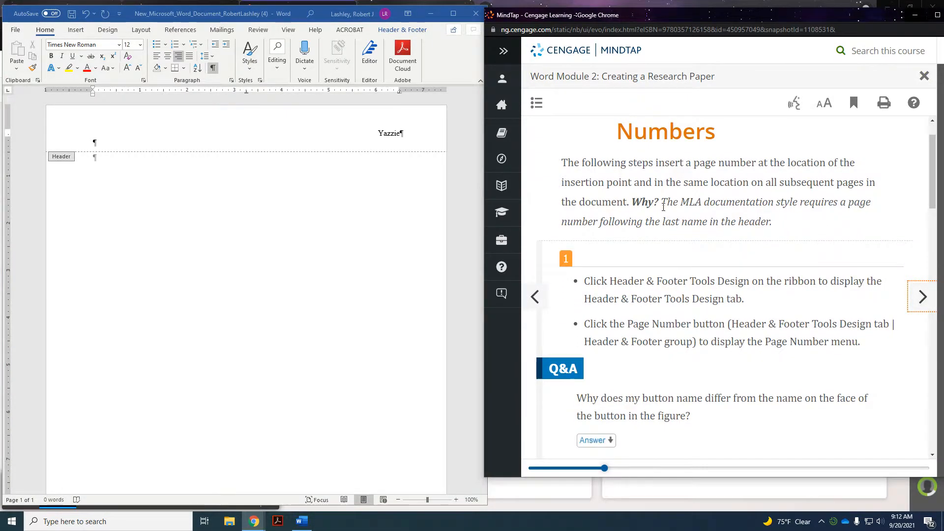
{"action": "scroll", "coordinate": [663, 207], "scroll_direction": "down", "scroll_amount": 1}
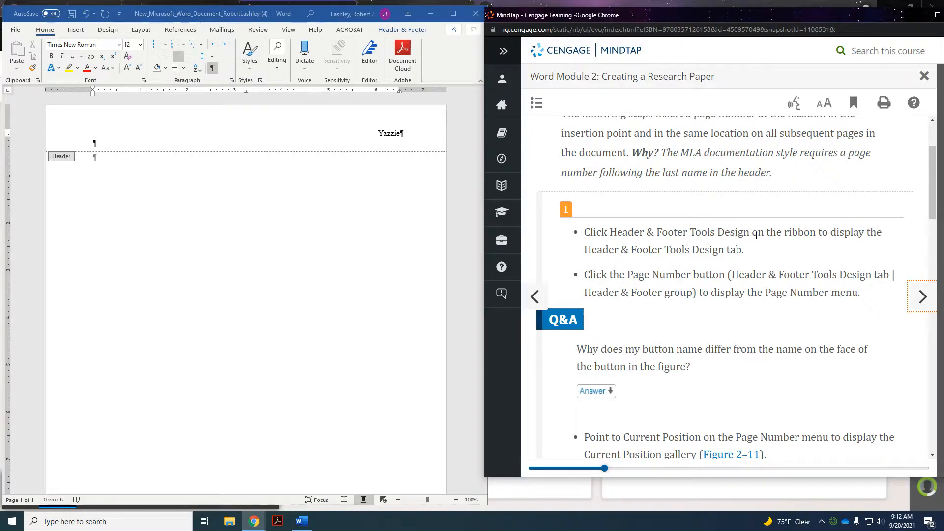
{"action": "scroll", "coordinate": [756, 235], "scroll_direction": "down", "scroll_amount": 1}
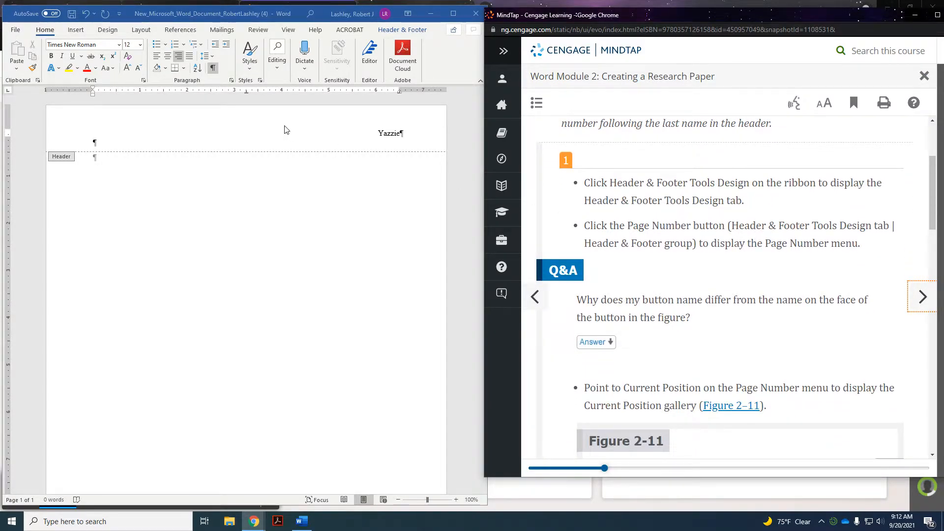
{"action": "left_click", "coordinate": [406, 33]}
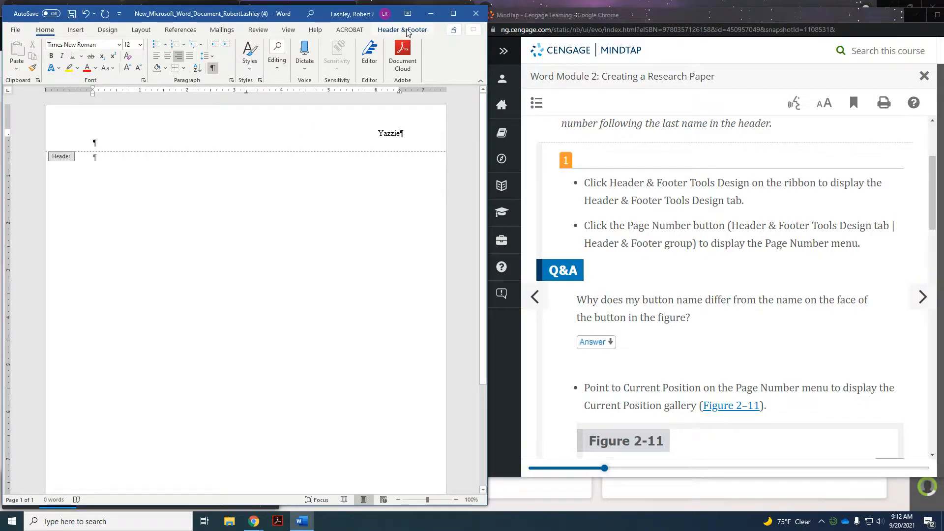
{"action": "left_click", "coordinate": [406, 33]}
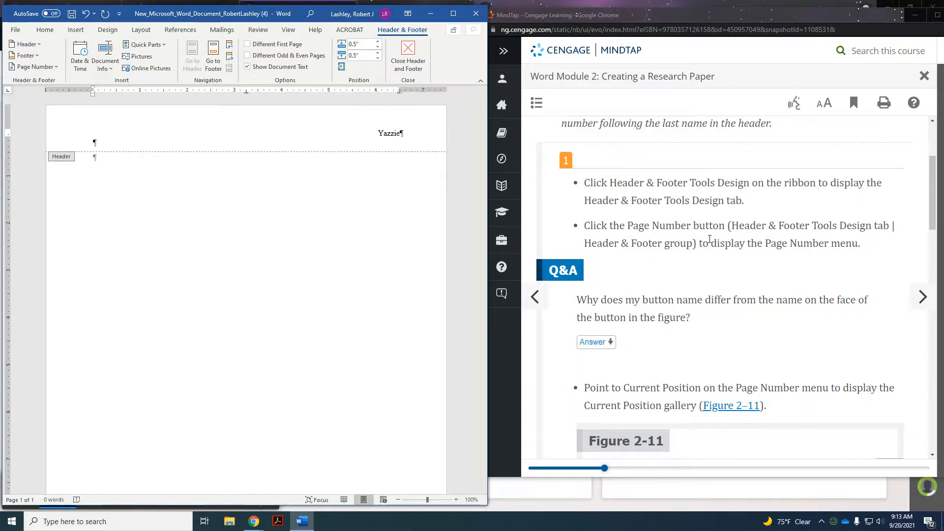
{"action": "scroll", "coordinate": [689, 237], "scroll_direction": "down", "scroll_amount": 6}
{"action": "scroll", "coordinate": [710, 239], "scroll_direction": "down", "scroll_amount": 5}
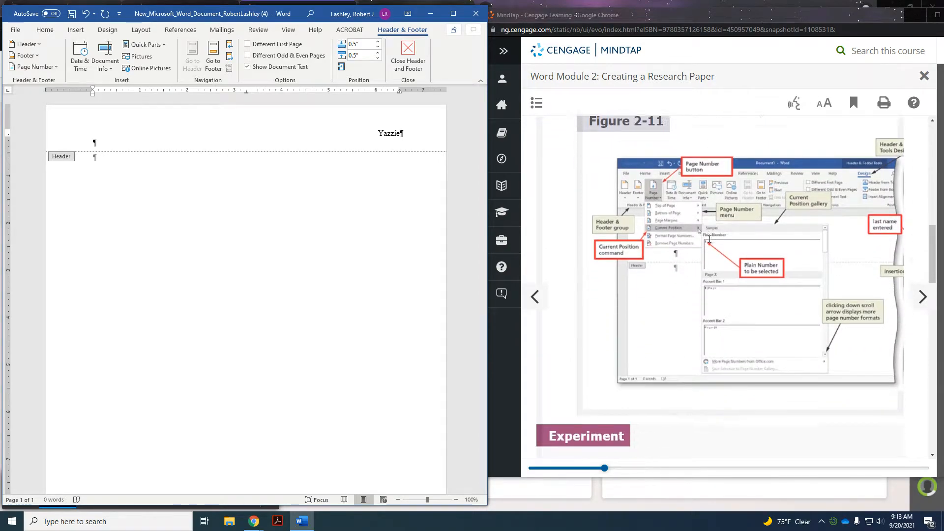
{"action": "scroll", "coordinate": [709, 239], "scroll_direction": "down", "scroll_amount": 3}
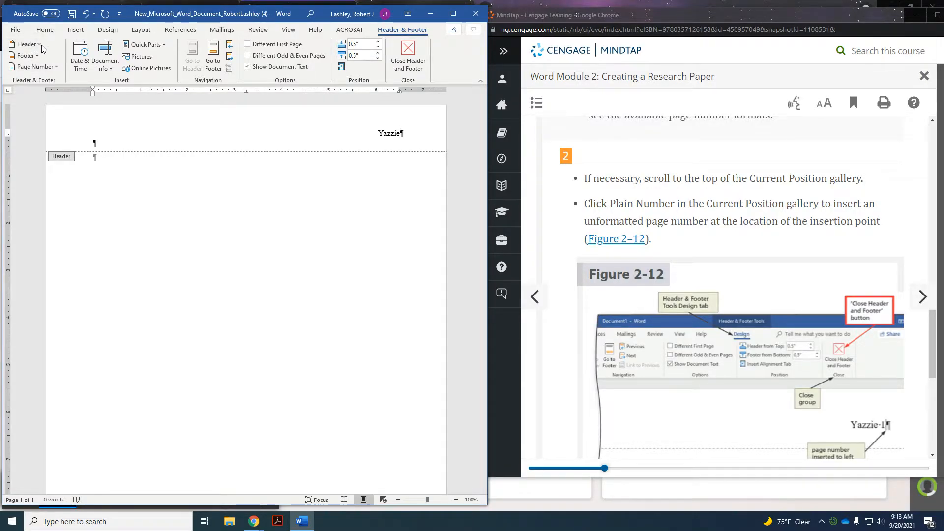
{"action": "scroll", "coordinate": [697, 202], "scroll_direction": "up", "scroll_amount": 2}
{"action": "scroll", "coordinate": [698, 201], "scroll_direction": "up", "scroll_amount": 6}
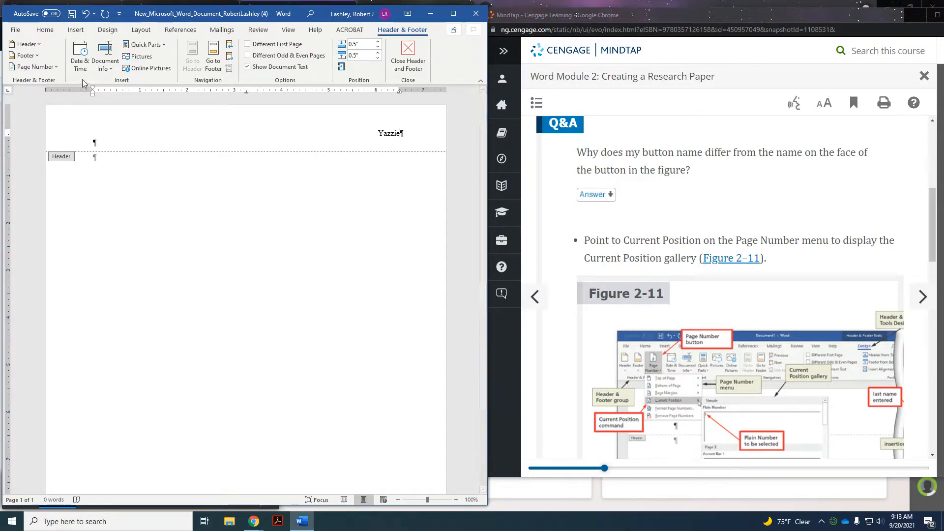
Step: Insert a Plain Number page number at the current position, directly after the last name in the header
{"action": "left_click", "coordinate": [45, 68]}
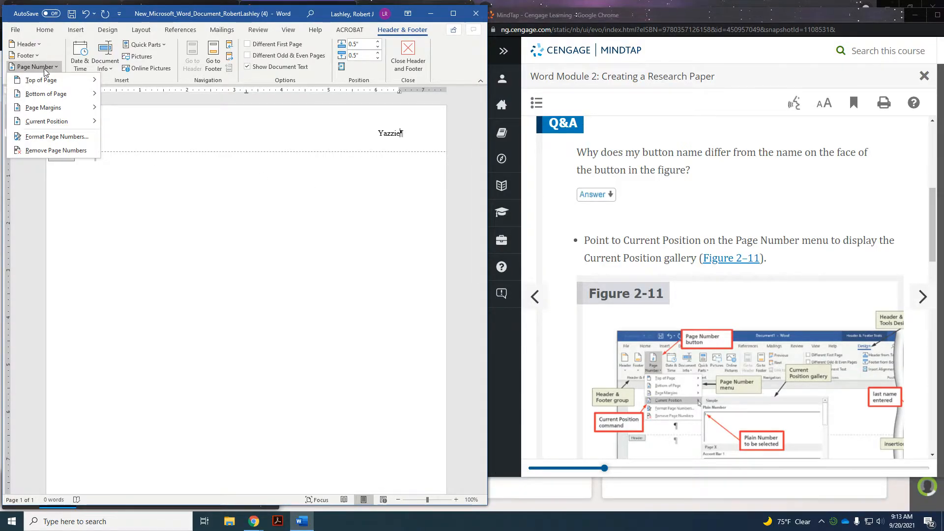
{"action": "mouse_move", "coordinate": [57, 121]}
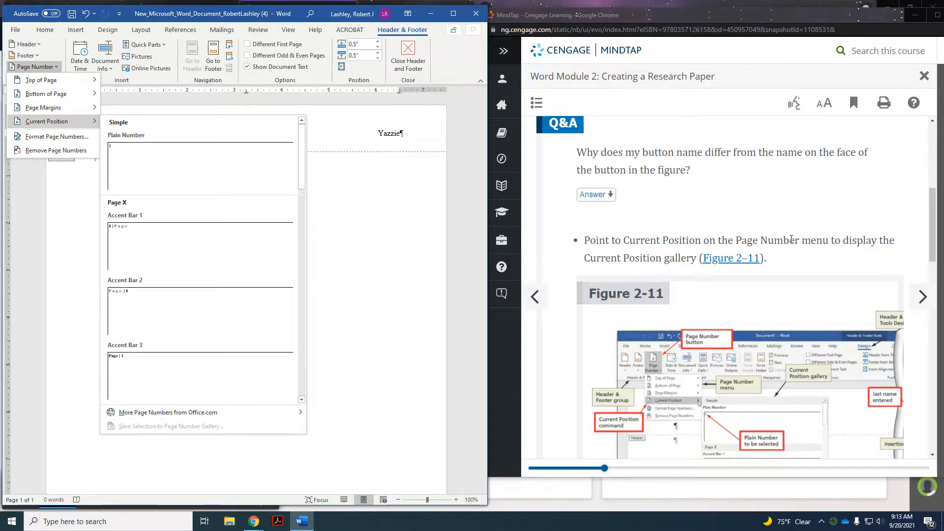
{"action": "scroll", "coordinate": [790, 243], "scroll_direction": "down", "scroll_amount": 4}
{"action": "scroll", "coordinate": [790, 243], "scroll_direction": "down", "scroll_amount": 3}
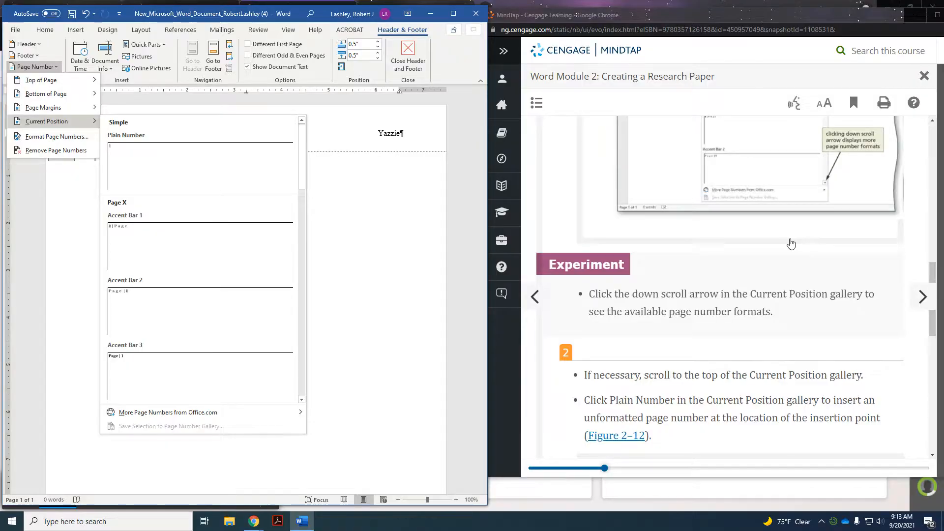
{"action": "scroll", "coordinate": [790, 243], "scroll_direction": "down", "scroll_amount": 5}
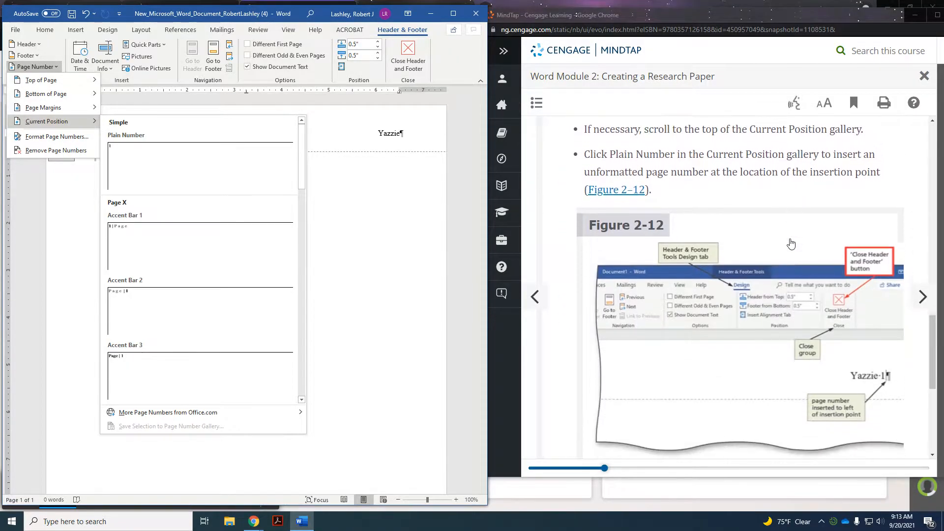
{"action": "scroll", "coordinate": [791, 243], "scroll_direction": "up", "scroll_amount": 1}
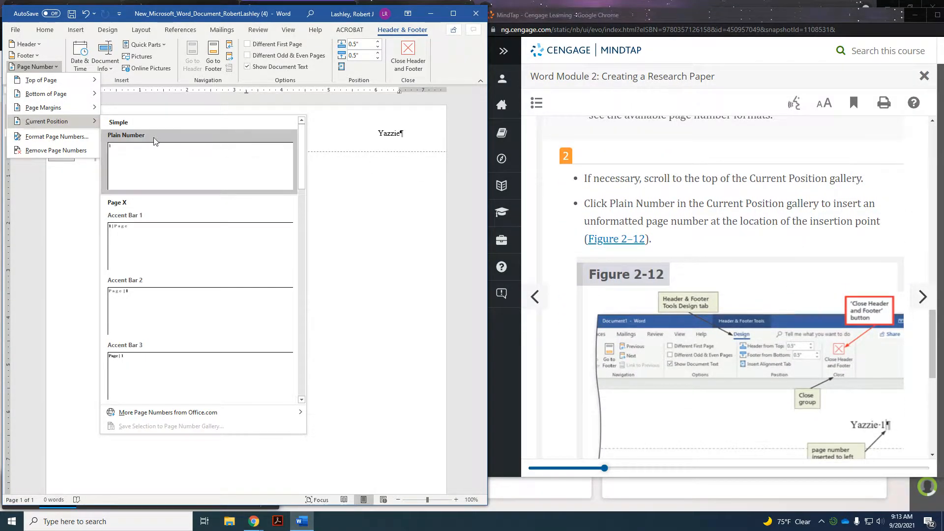
{"action": "left_click", "coordinate": [135, 156]}
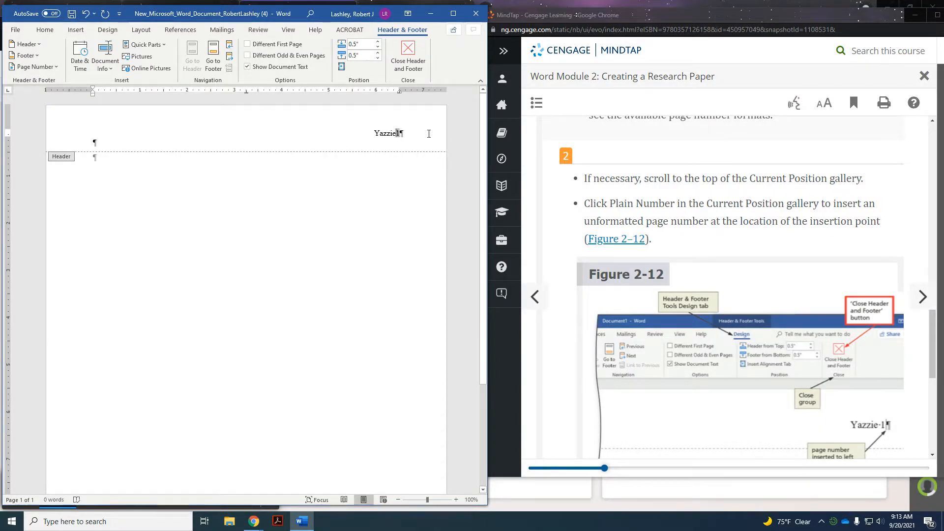
Step: Add a space between the last name and the page number in the header, and compare it with Figure 2-12
{"action": "key", "text": "Left"}
{"action": "scroll", "coordinate": [824, 251], "scroll_direction": "down", "scroll_amount": 3}
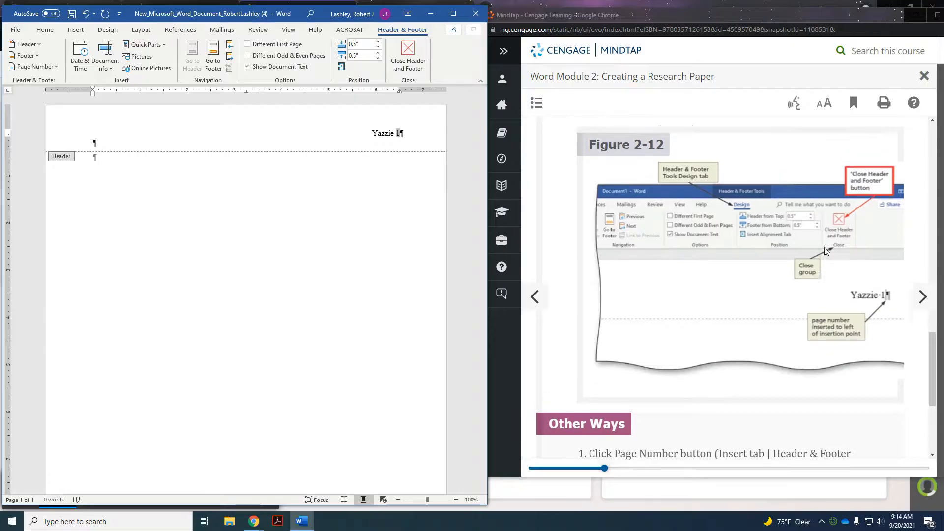
{"action": "scroll", "coordinate": [824, 251], "scroll_direction": "up", "scroll_amount": 2}
{"action": "scroll", "coordinate": [825, 252], "scroll_direction": "down", "scroll_amount": 5}
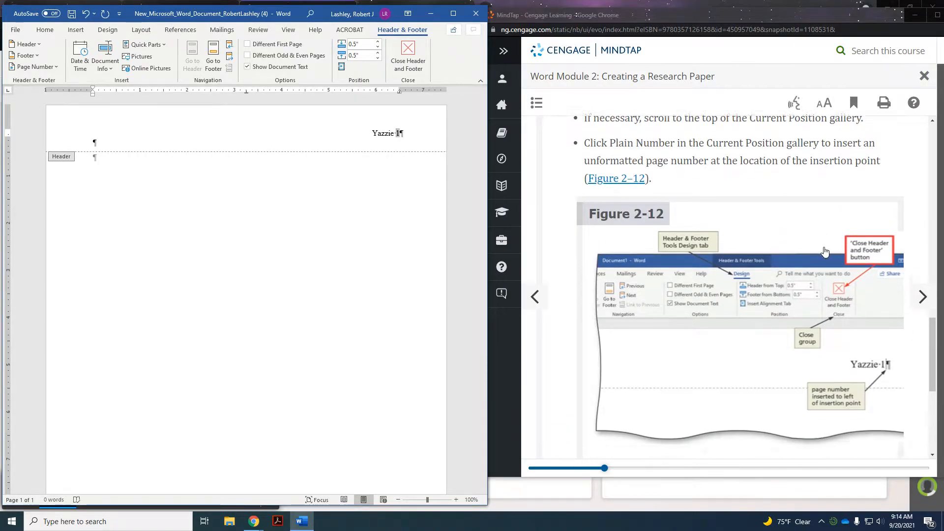
Step: Read the instruction in section WD 2-3e To Close the Header and close the header to return to the document text
{"action": "left_click", "coordinate": [921, 297]}
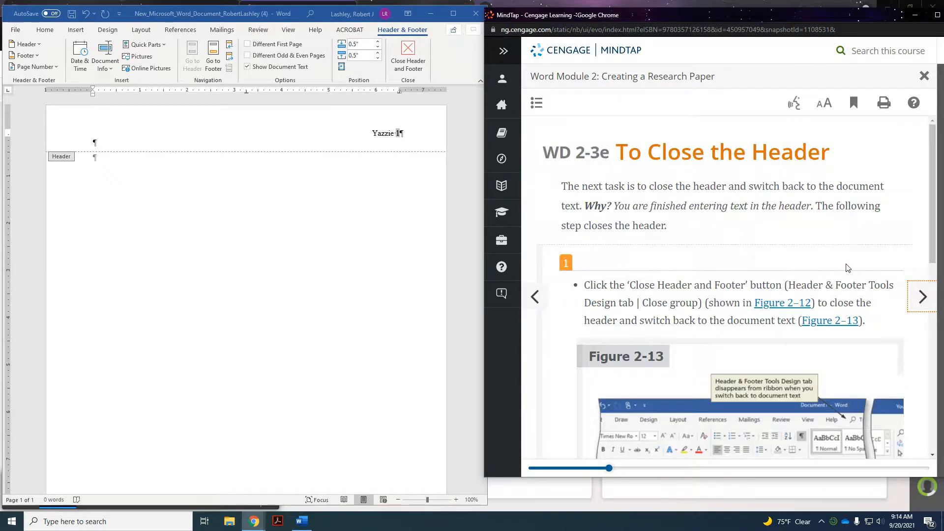
{"action": "scroll", "coordinate": [845, 268], "scroll_direction": "down", "scroll_amount": 1}
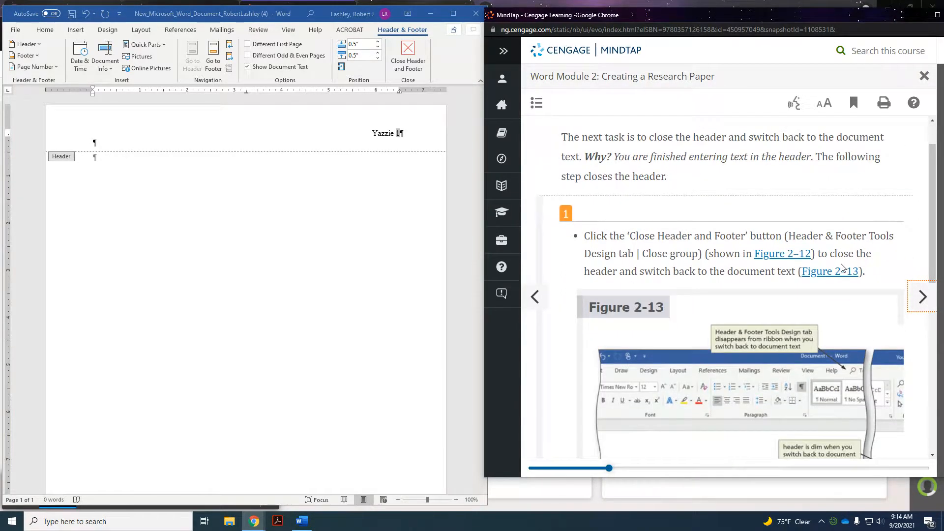
{"action": "scroll", "coordinate": [844, 268], "scroll_direction": "down", "scroll_amount": 2}
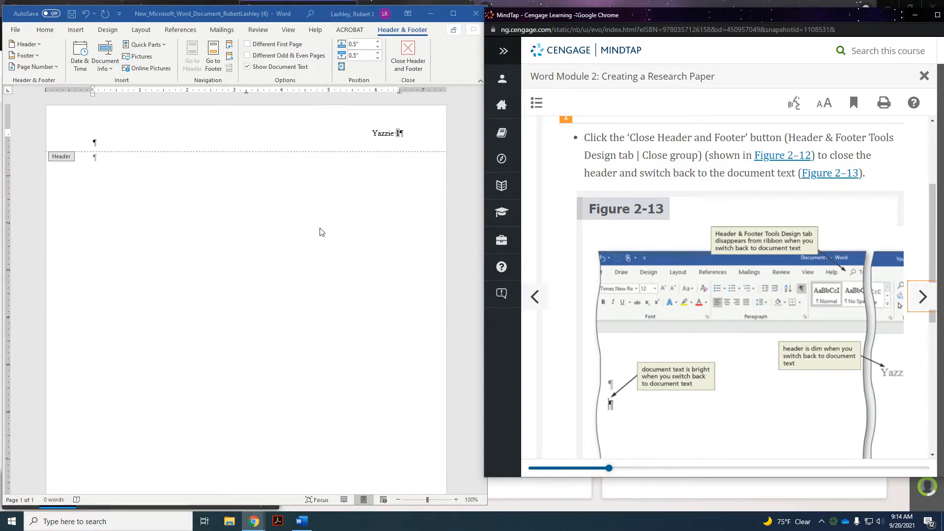
{"action": "left_click", "coordinate": [407, 54]}
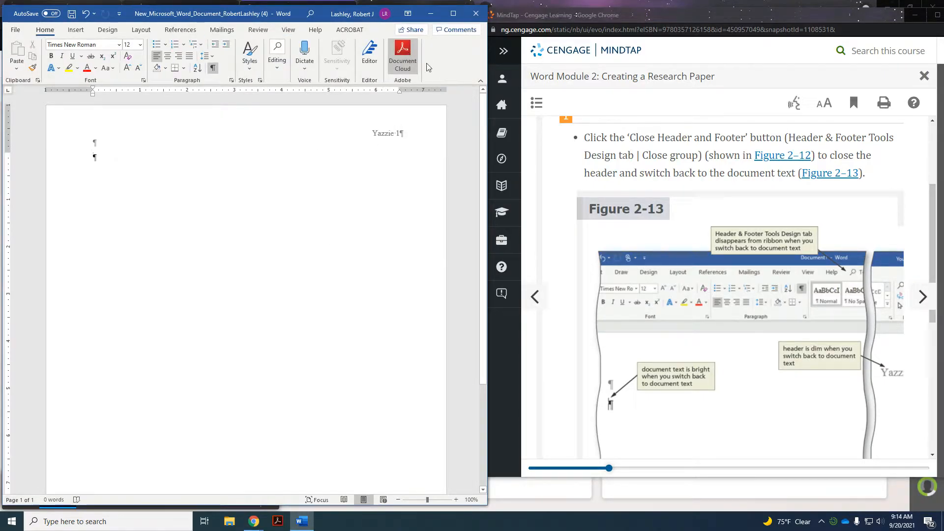
Step: Skim the rest of section WD 2-3e and read section WD 2-4 Typing the Research Paper Text on writing a first draft
{"action": "scroll", "coordinate": [736, 222], "scroll_direction": "down", "scroll_amount": 6}
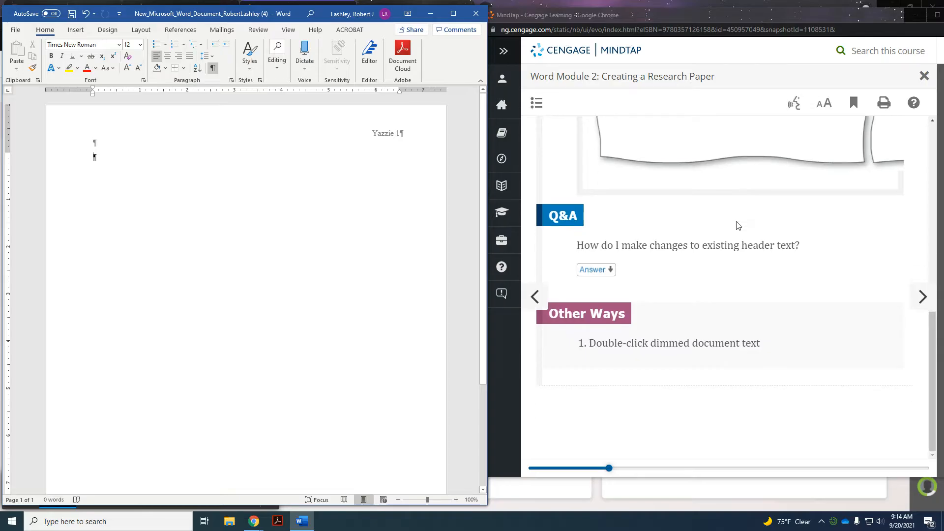
{"action": "left_click", "coordinate": [923, 297]}
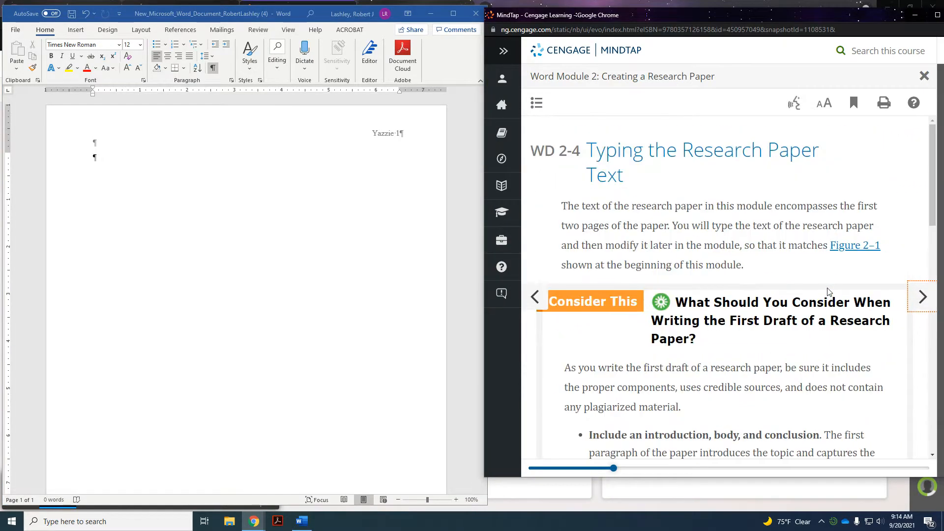
{"action": "scroll", "coordinate": [829, 289], "scroll_direction": "down", "scroll_amount": 8}
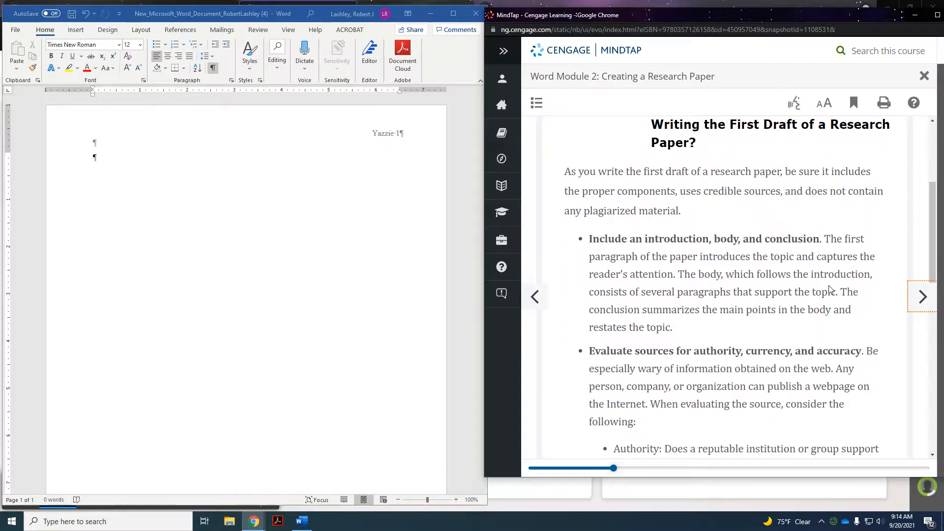
{"action": "scroll", "coordinate": [830, 286], "scroll_direction": "down", "scroll_amount": 5}
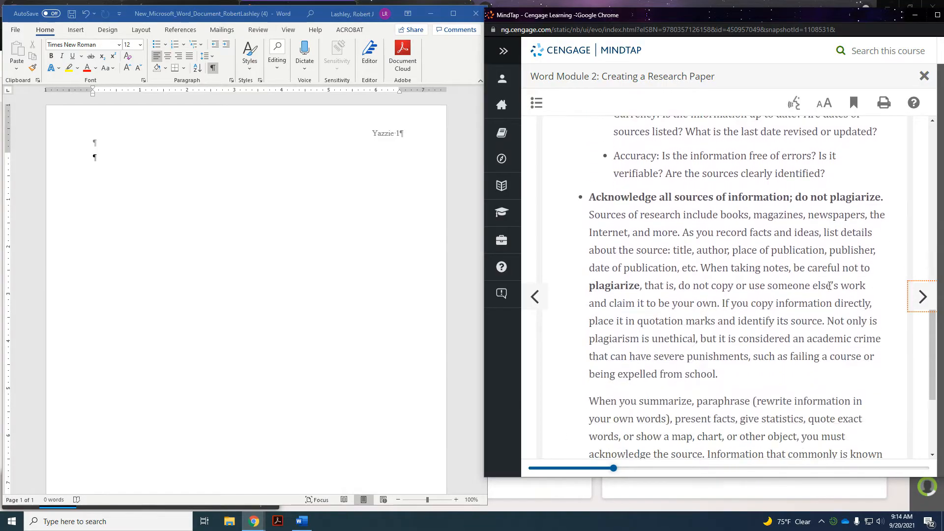
{"action": "scroll", "coordinate": [830, 286], "scroll_direction": "up", "scroll_amount": 11}
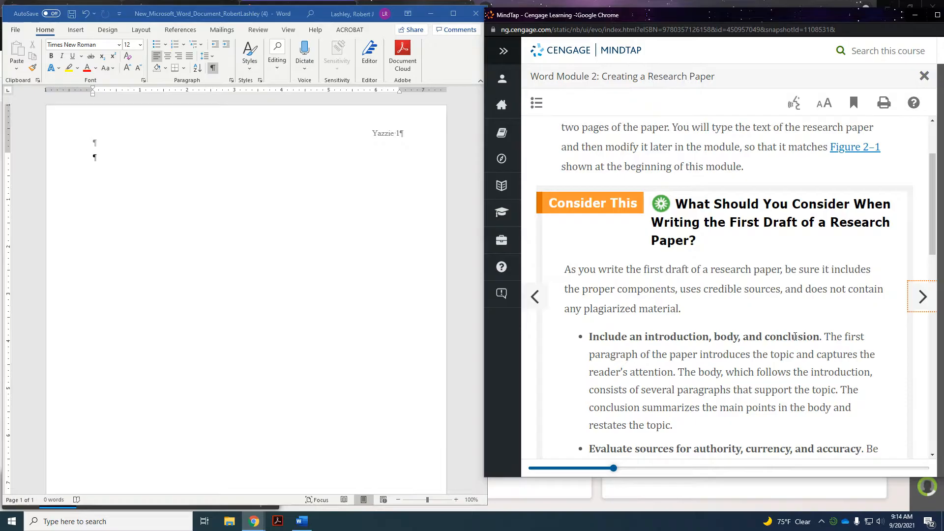
{"action": "scroll", "coordinate": [795, 336], "scroll_direction": "down", "scroll_amount": 2}
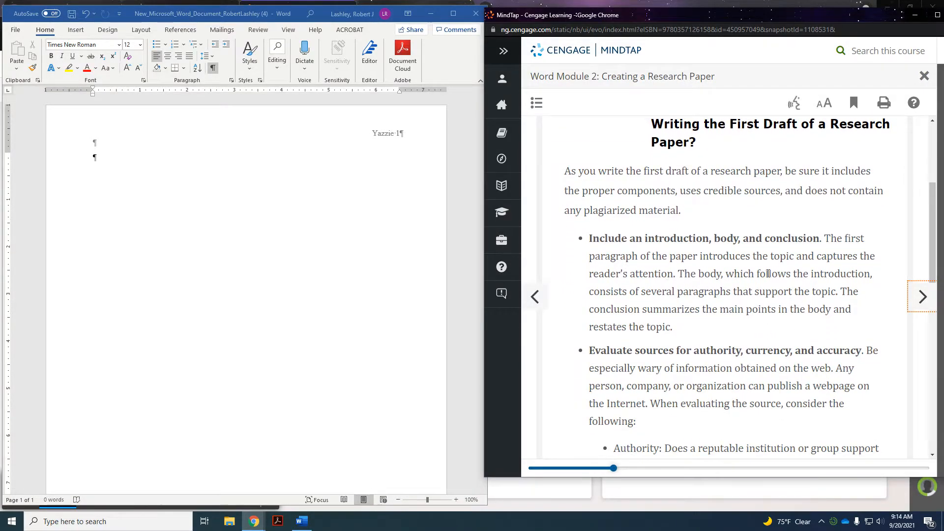
{"action": "scroll", "coordinate": [767, 274], "scroll_direction": "down", "scroll_amount": 2}
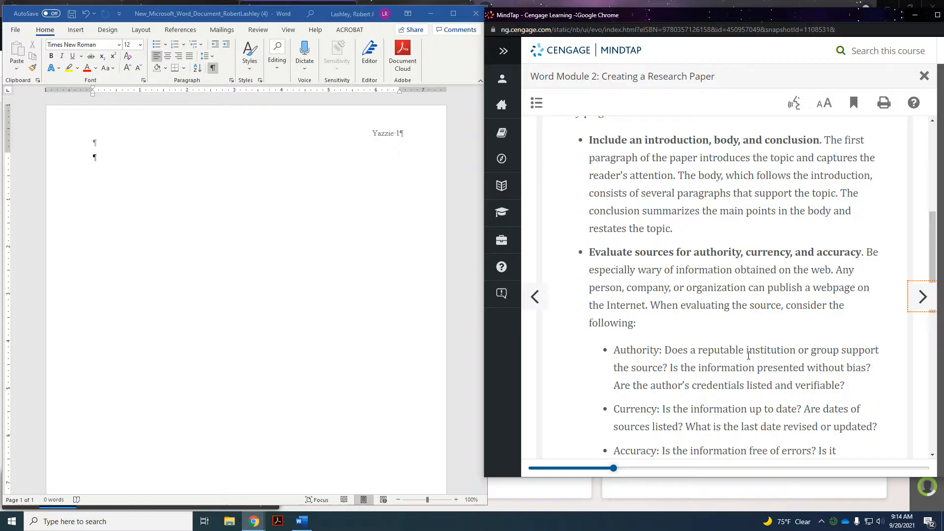
{"action": "scroll", "coordinate": [833, 372], "scroll_direction": "down", "scroll_amount": 2}
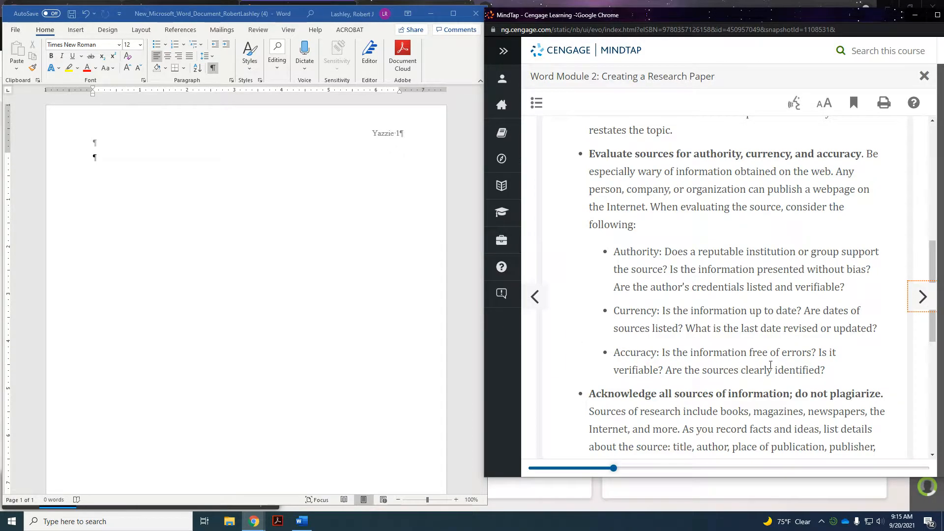
{"action": "scroll", "coordinate": [771, 364], "scroll_direction": "down", "scroll_amount": 3}
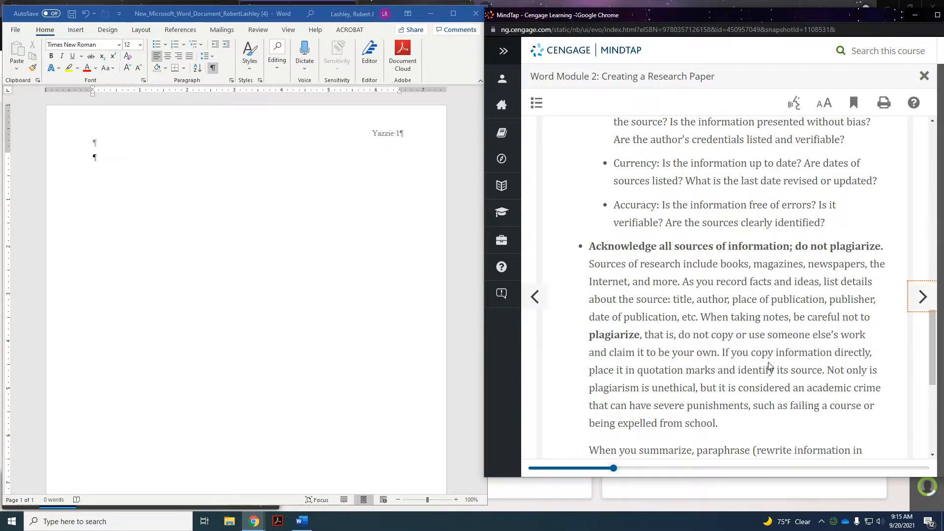
{"action": "scroll", "coordinate": [767, 354], "scroll_direction": "down", "scroll_amount": 2}
{"action": "scroll", "coordinate": [696, 311], "scroll_direction": "down", "scroll_amount": 2}
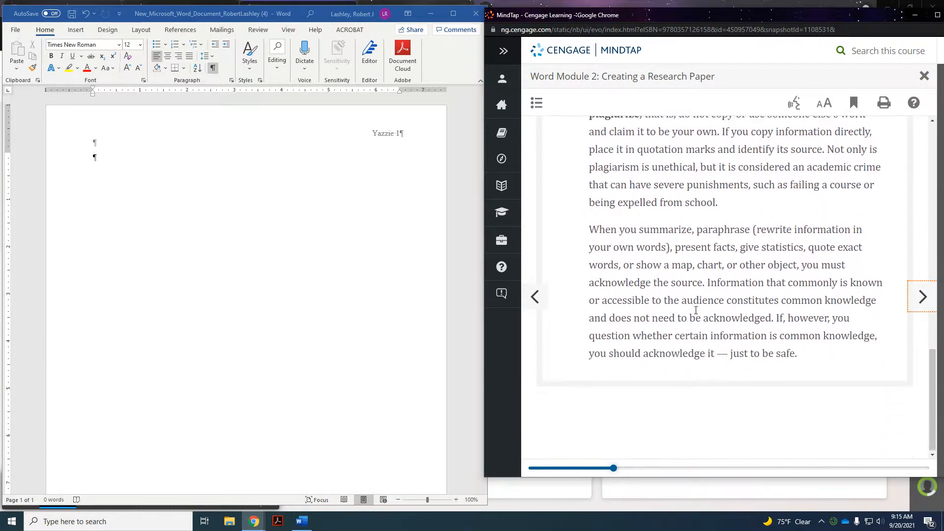
Step: Advance to section WD 2-4a in the textbook and enter the student's name and the instructor's name on separate lines in the document
{"action": "left_click", "coordinate": [909, 298]}
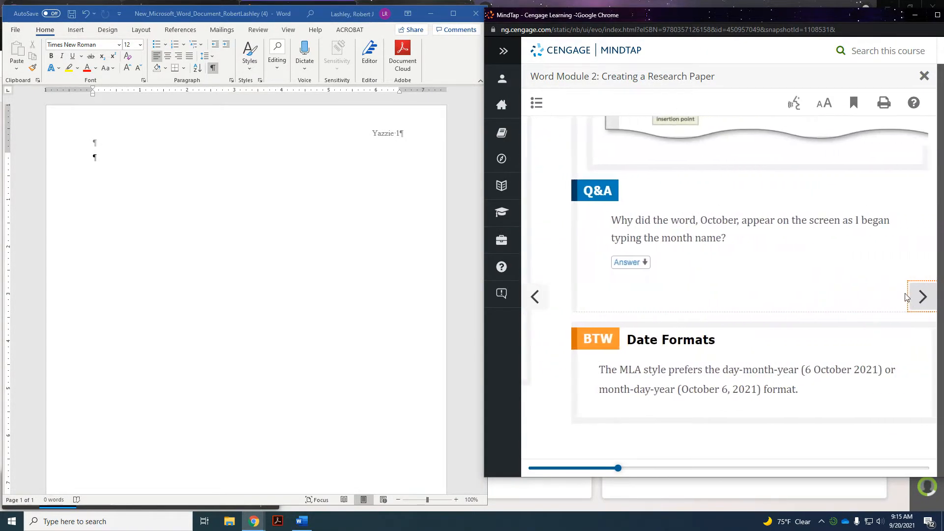
{"action": "left_click", "coordinate": [909, 298]}
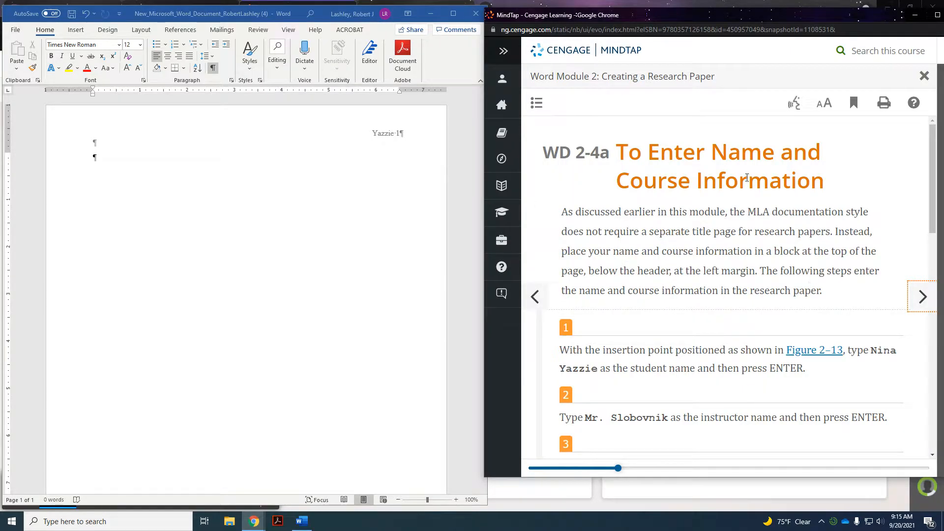
{"action": "scroll", "coordinate": [747, 178], "scroll_direction": "down", "scroll_amount": 1}
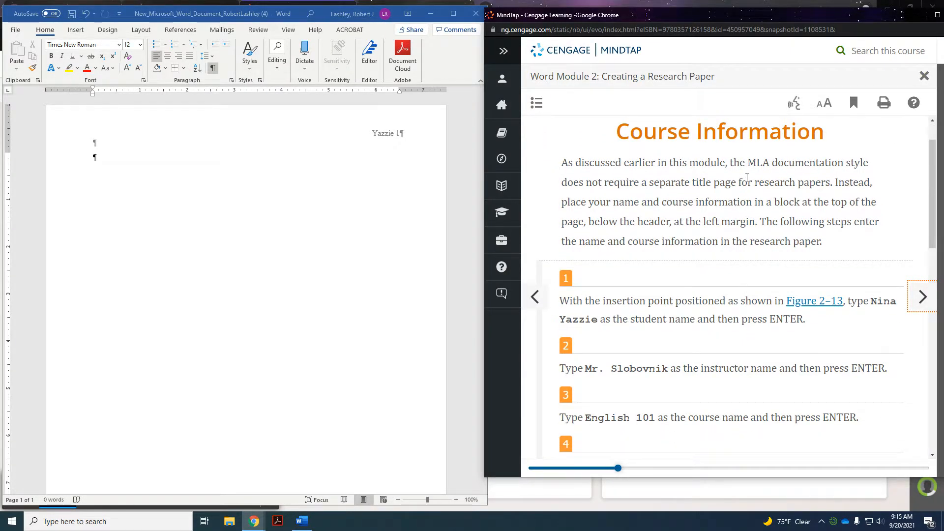
{"action": "scroll", "coordinate": [747, 178], "scroll_direction": "down", "scroll_amount": 1}
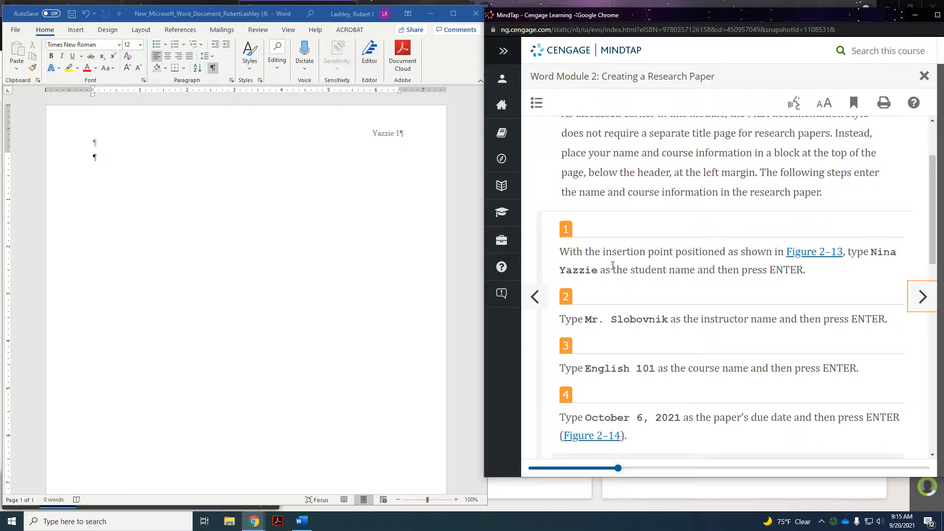
{"action": "scroll", "coordinate": [659, 263], "scroll_direction": "down", "scroll_amount": 1}
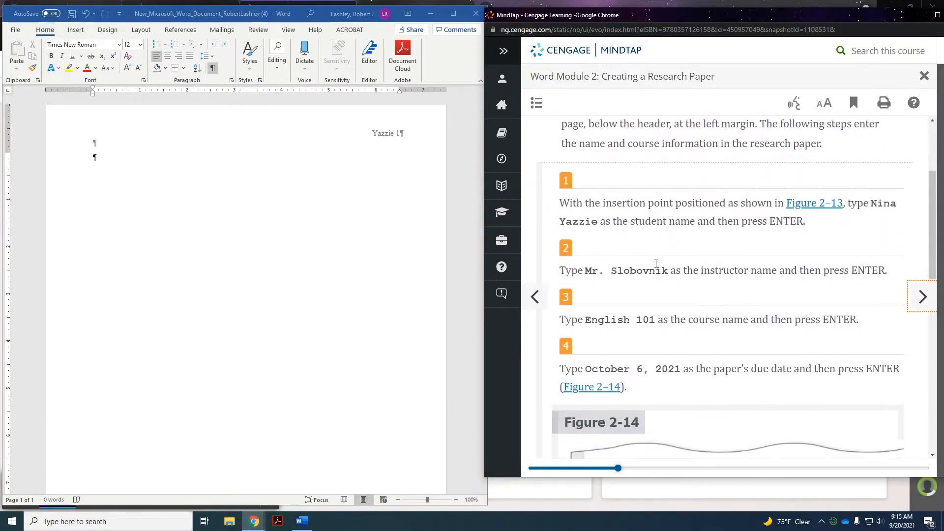
{"action": "scroll", "coordinate": [656, 267], "scroll_direction": "down", "scroll_amount": 2}
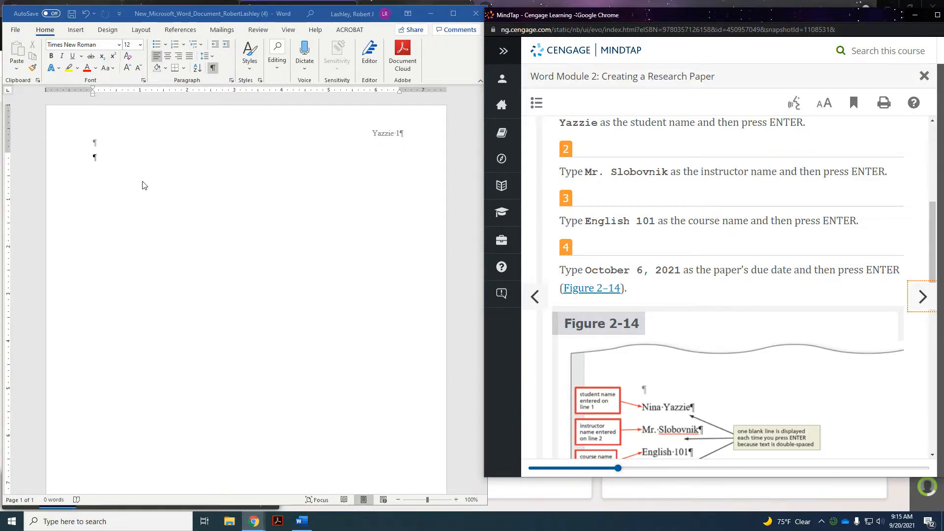
{"action": "left_click", "coordinate": [94, 157]}
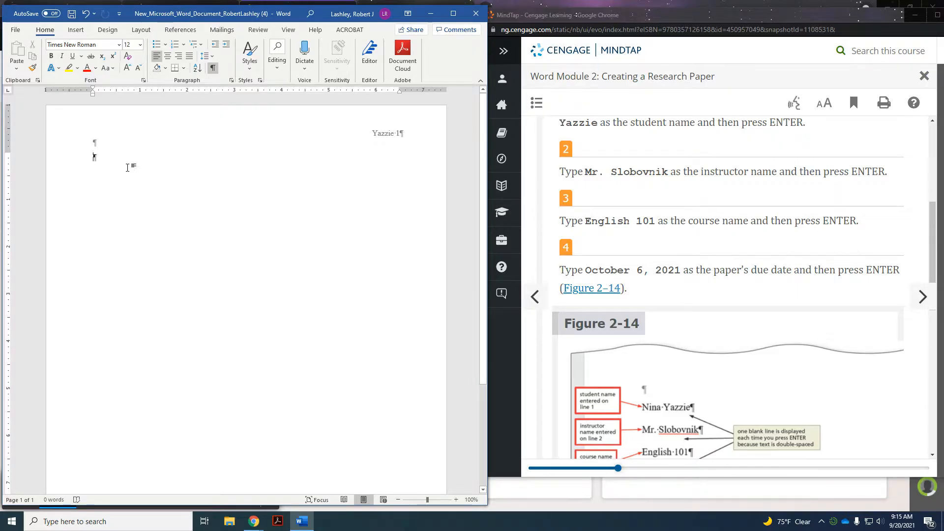
{"action": "type", "text": "Y"}
{"action": "scroll", "coordinate": [645, 247], "scroll_direction": "up", "scroll_amount": 1}
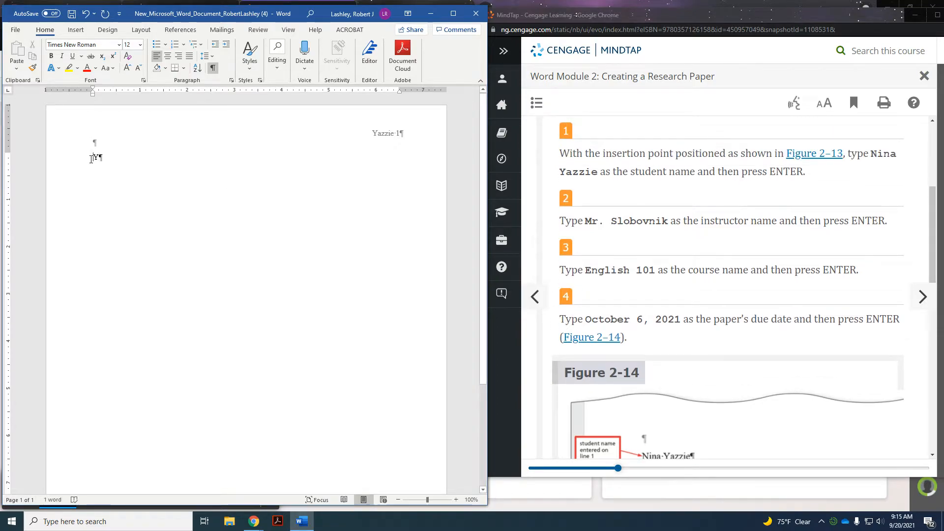
{"action": "type", "text": "ine"}
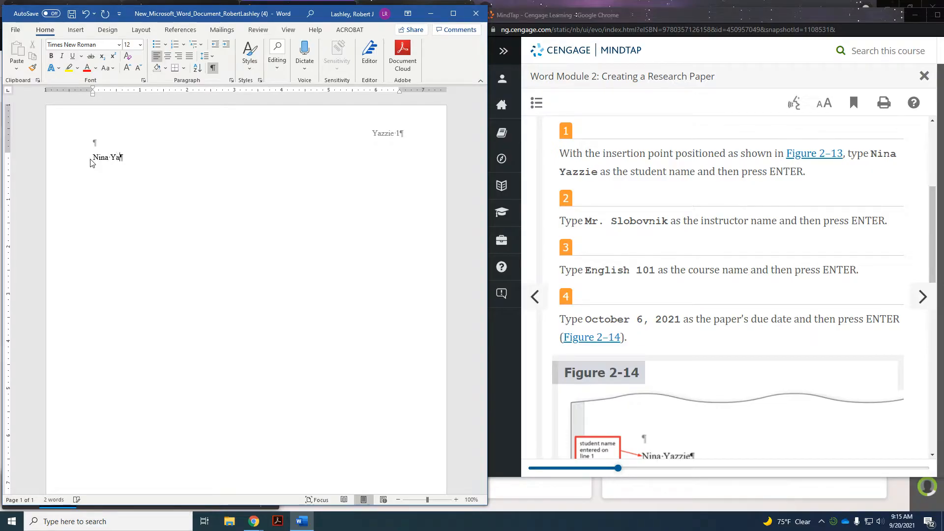
{"action": "type", "text": "Mr. Slobovnik"}
{"action": "key", "text": "Return"}
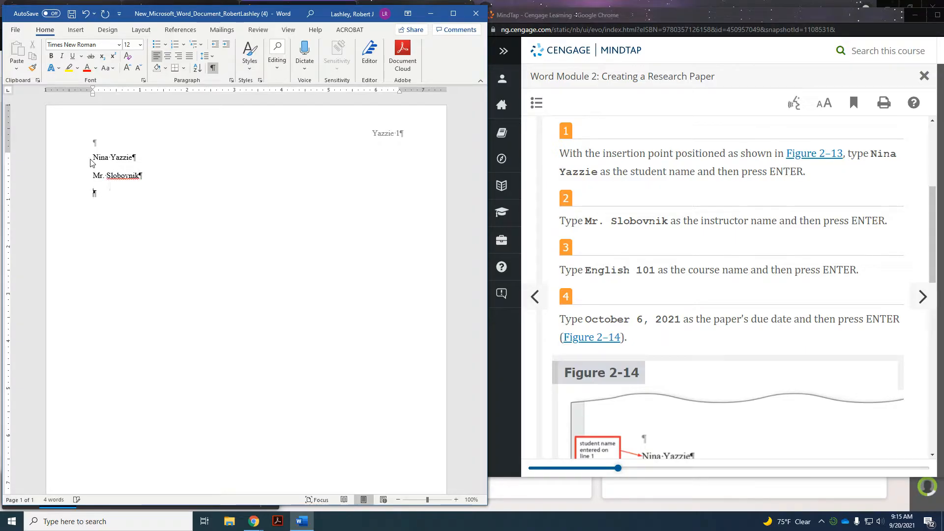
Step: Enter English 101 as the course name and October 6, 2021 as the due date on separate lines, then compare with Figure 2-14
{"action": "type", "text": "English 101"}
{"action": "key", "text": "Return"}
{"action": "type", "text": "October"}
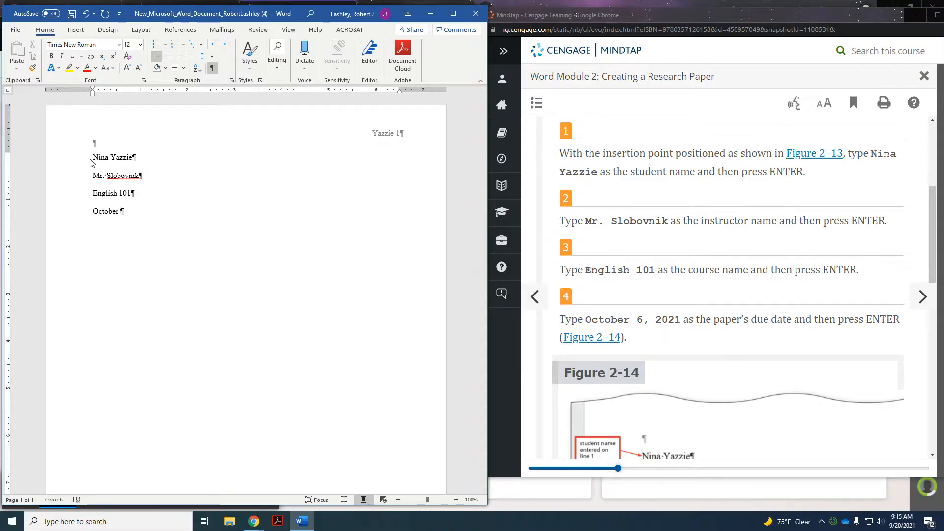
{"action": "type", "text": " 6, 2021"}
{"action": "scroll", "coordinate": [630, 271], "scroll_direction": "down", "scroll_amount": 10}
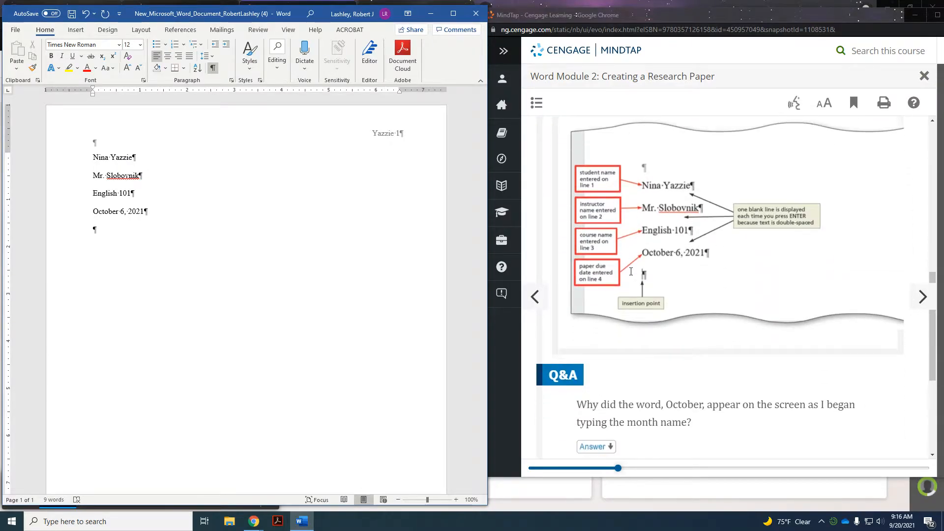
Step: Read section WD 2-4b To Click and Type and center the empty paragraph below the due date
{"action": "left_click", "coordinate": [922, 296]}
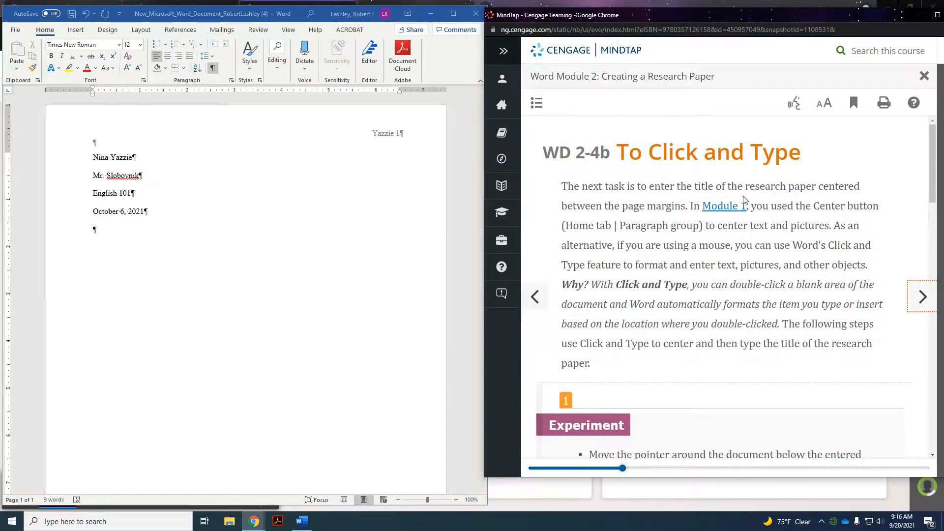
{"action": "scroll", "coordinate": [733, 198], "scroll_direction": "down", "scroll_amount": 1}
{"action": "scroll", "coordinate": [721, 196], "scroll_direction": "down", "scroll_amount": 8}
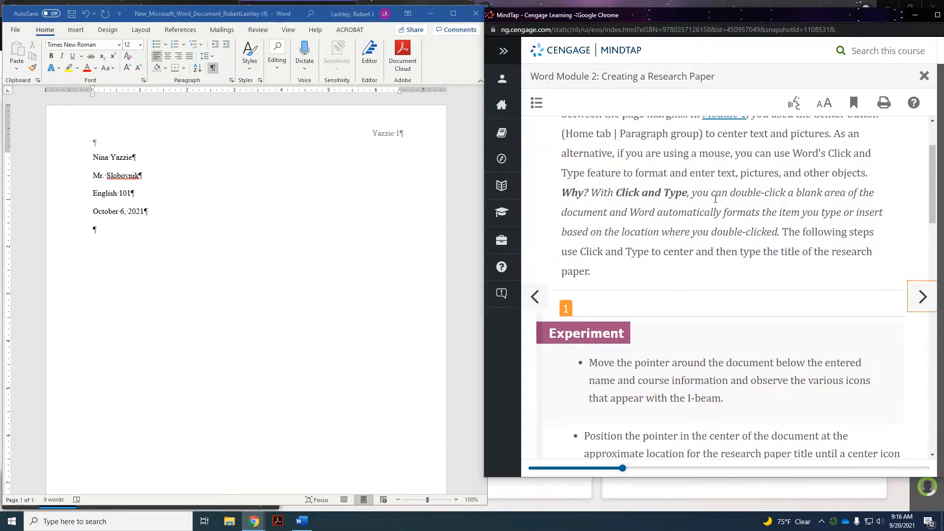
{"action": "scroll", "coordinate": [715, 202], "scroll_direction": "down", "scroll_amount": 1}
{"action": "scroll", "coordinate": [715, 199], "scroll_direction": "up", "scroll_amount": 4}
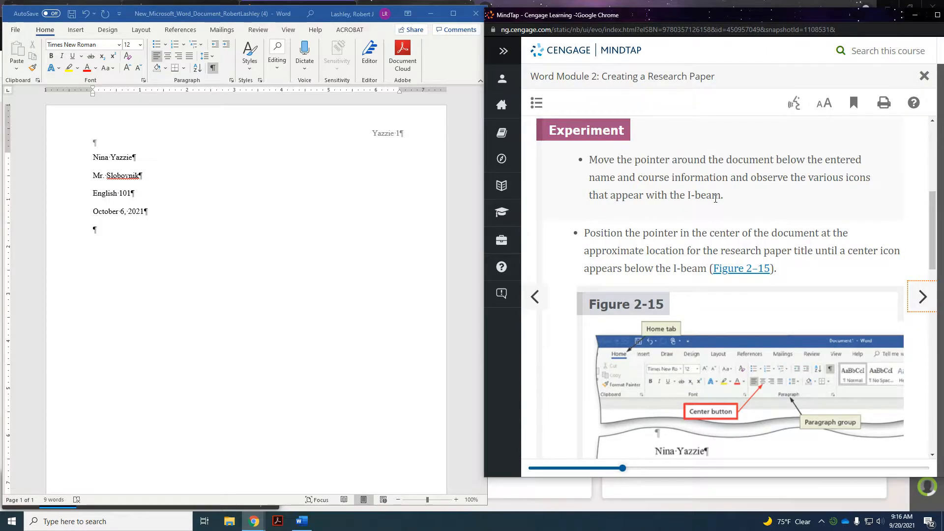
{"action": "scroll", "coordinate": [715, 199], "scroll_direction": "down", "scroll_amount": 6}
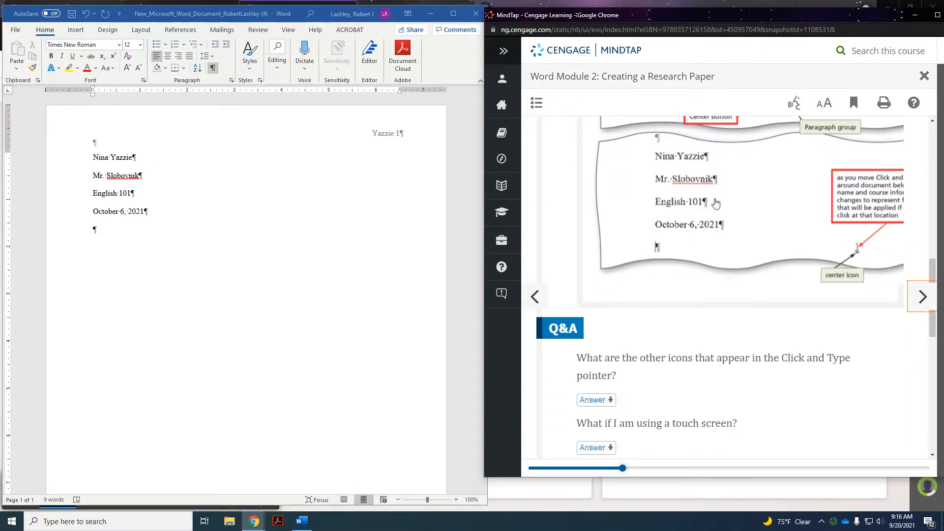
{"action": "scroll", "coordinate": [716, 203], "scroll_direction": "up", "scroll_amount": 1}
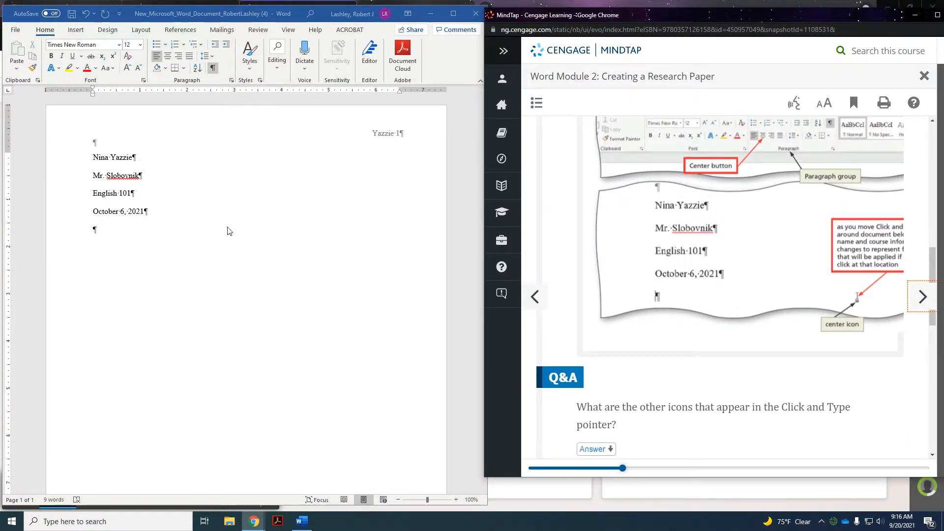
{"action": "left_click", "coordinate": [168, 61]}
{"action": "left_click", "coordinate": [168, 61]}
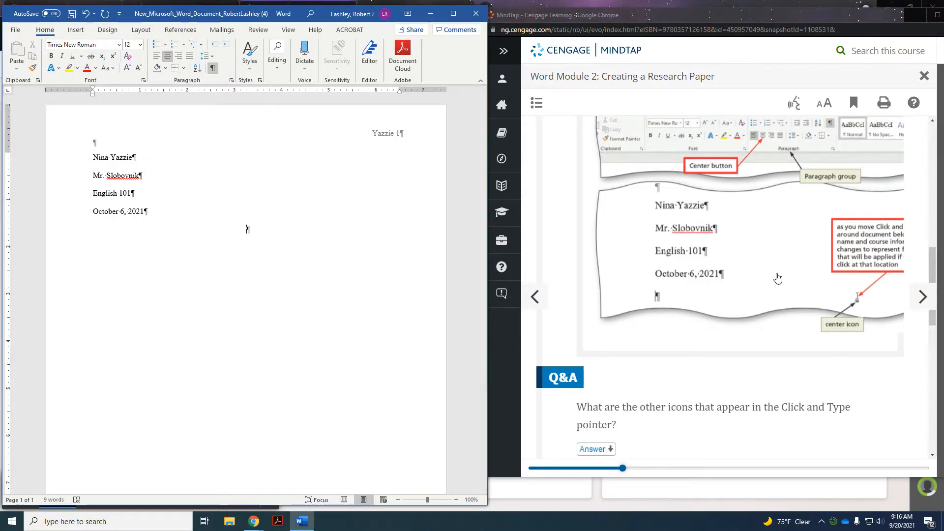
Step: Read the title instruction in WD 2-4b and enter "Health Concerns of Using technology" on the centered line
{"action": "scroll", "coordinate": [777, 278], "scroll_direction": "down", "scroll_amount": 6}
{"action": "scroll", "coordinate": [842, 267], "scroll_direction": "down", "scroll_amount": 2}
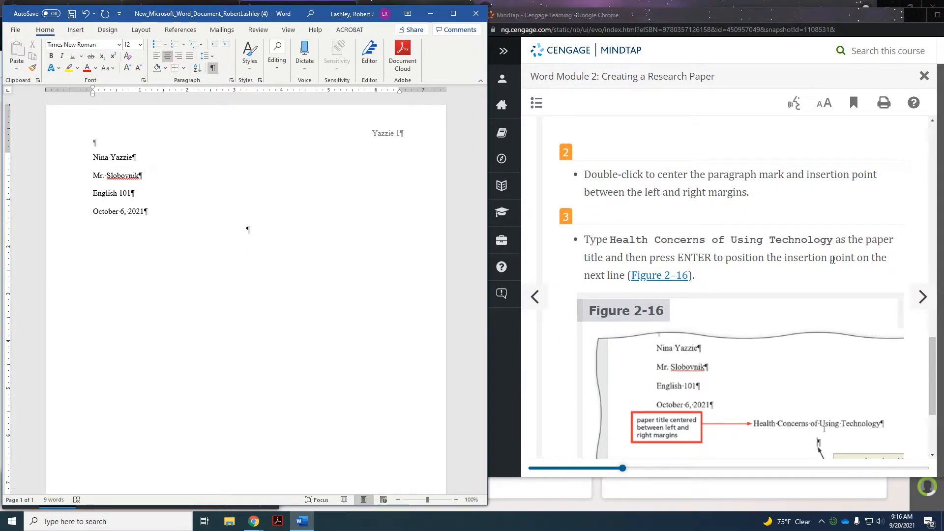
{"action": "scroll", "coordinate": [680, 186], "scroll_direction": "down", "scroll_amount": 1}
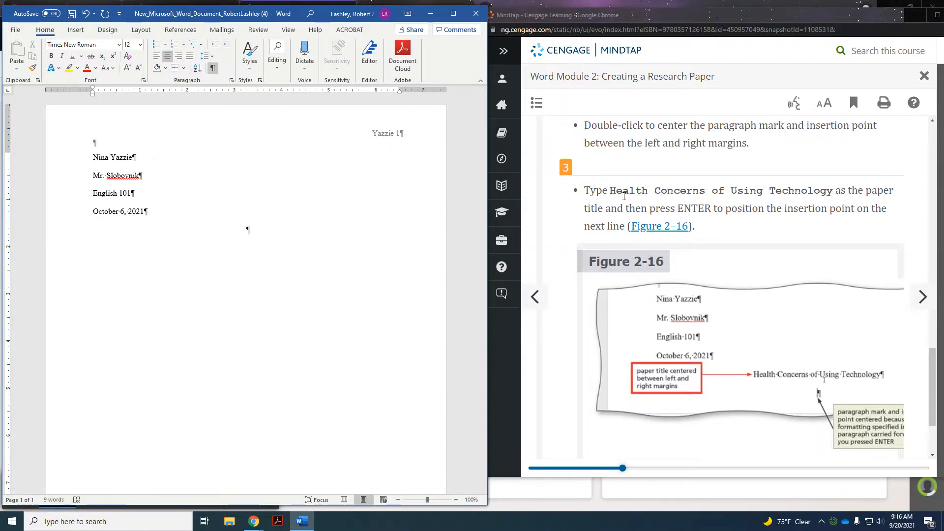
{"action": "scroll", "coordinate": [816, 204], "scroll_direction": "down", "scroll_amount": 1}
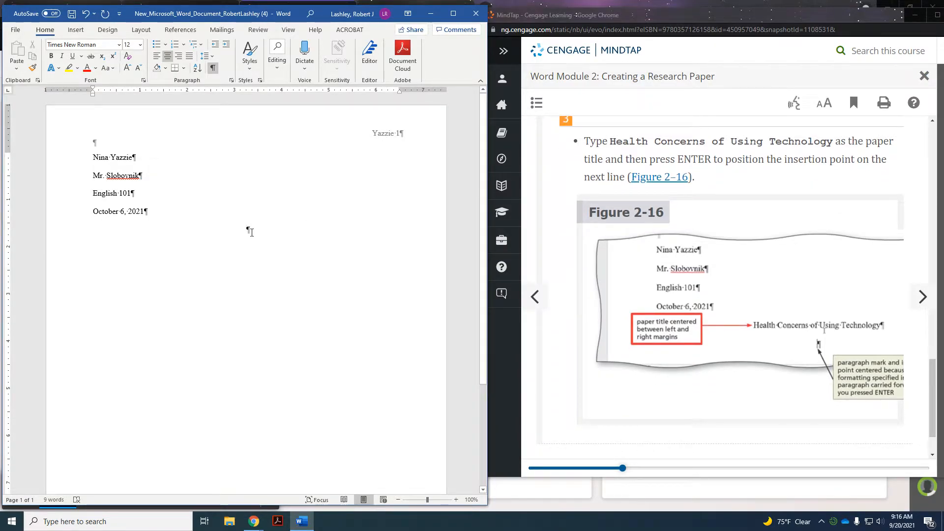
{"action": "type", "text": "Healtha Conce"}
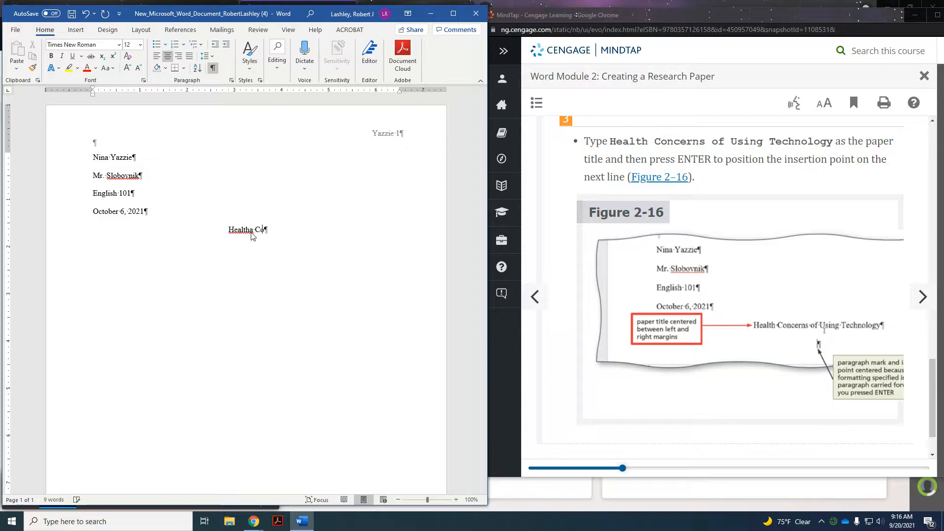
{"action": "key", "text": "BackSpace"}
{"action": "key", "text": "BackSpace"}
{"action": "key", "text": "BackSpace"}
{"action": "key", "text": "BackSpace"}
{"action": "key", "text": "BackSpace"}
{"action": "key", "text": "BackSpace"}
{"action": "key", "text": "BackSpace"}
{"action": "type", "text": "co"}
{"action": "key", "text": "BackSpace"}
{"action": "key", "text": "BackSpace"}
{"action": "type", "text": "Concerns of U"}
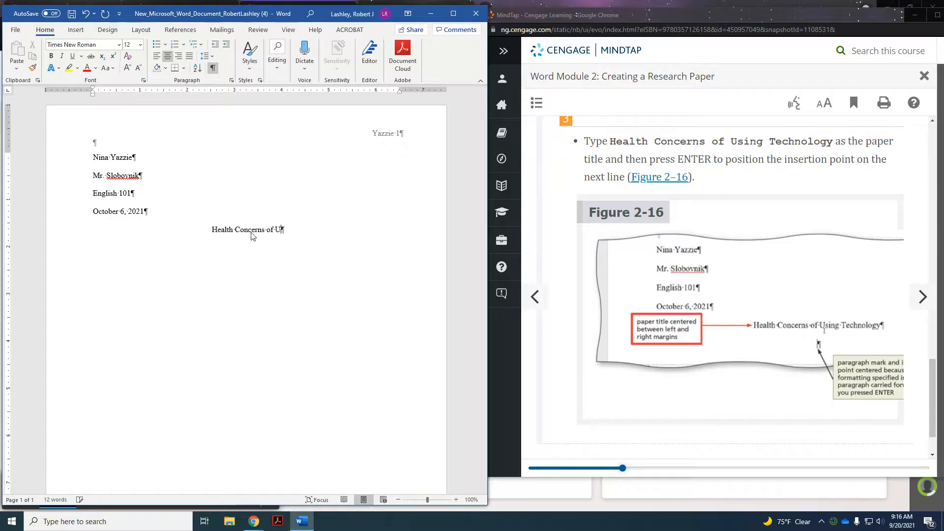
{"action": "type", "text": "sing technology"}
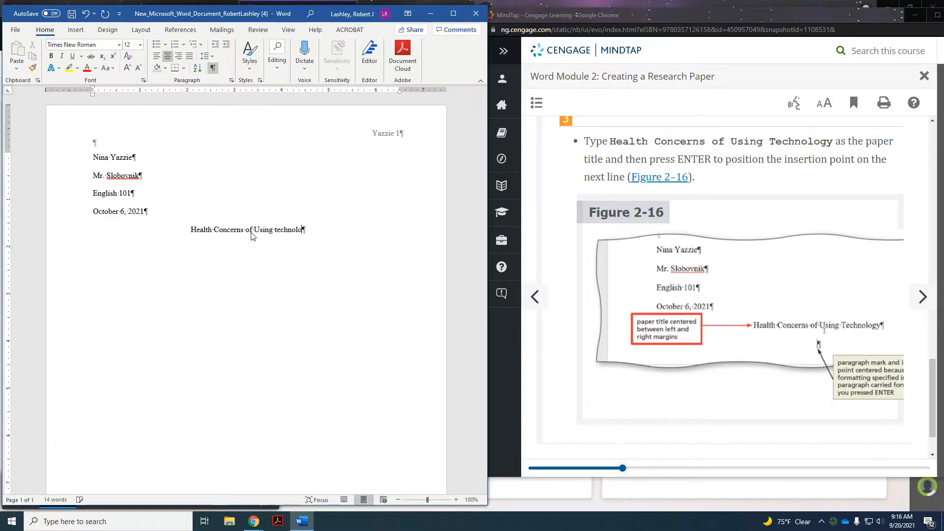
Step: Capitalize the first letter of "Technology" in the paper title and start a new line below the title
{"action": "key", "text": "Left"}
{"action": "key", "text": "Left"}
{"action": "key", "text": "Left"}
{"action": "key", "text": "Left"}
{"action": "key", "text": "Left"}
{"action": "key", "text": "Left"}
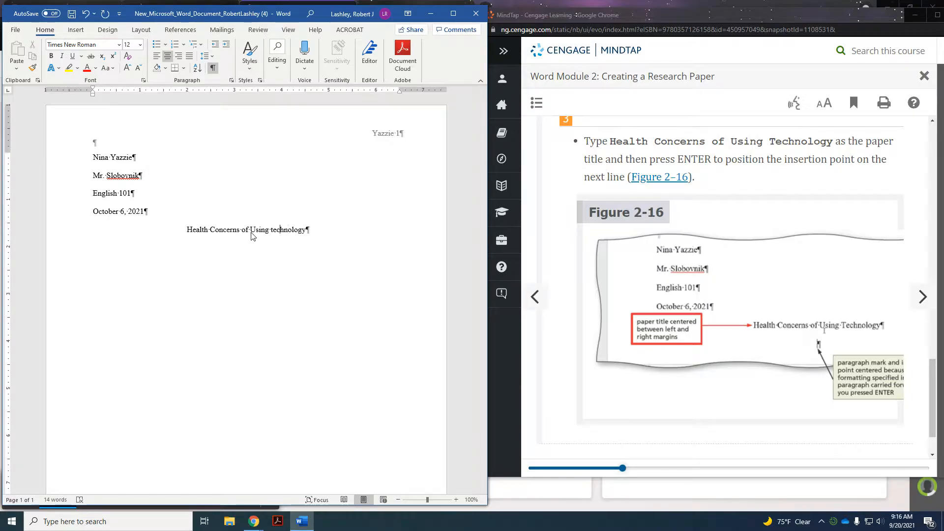
{"action": "key", "text": "Delete"}
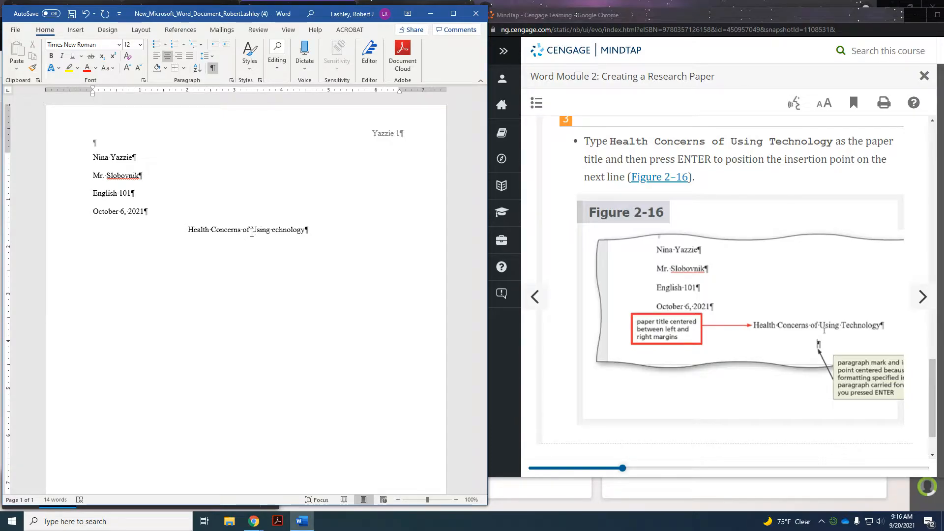
{"action": "type", "text": "T"}
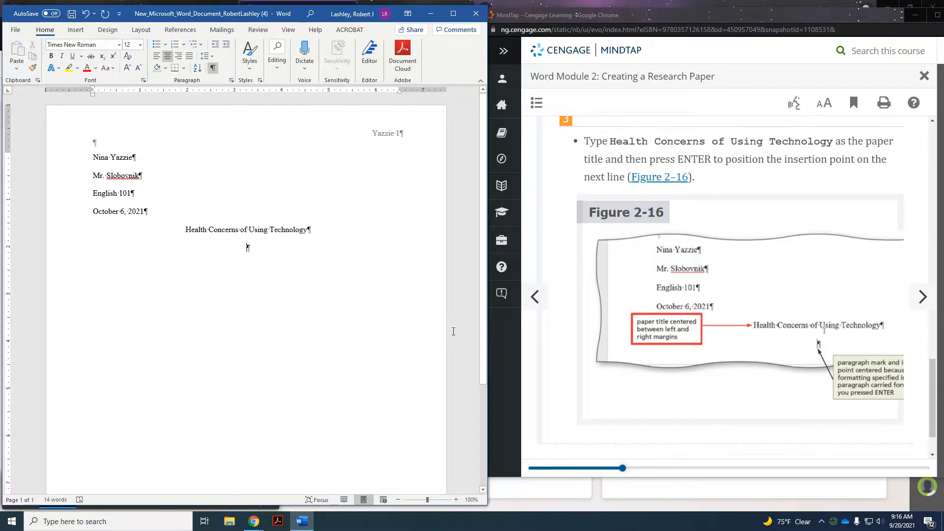
Step: Advance to section WD 2-4c and skim Tables 2-1 and 2-2 on keyboard shortcuts for formatting characters and paragraphs
{"action": "scroll", "coordinate": [831, 371], "scroll_direction": "down", "scroll_amount": 1}
{"action": "left_click", "coordinate": [923, 296]}
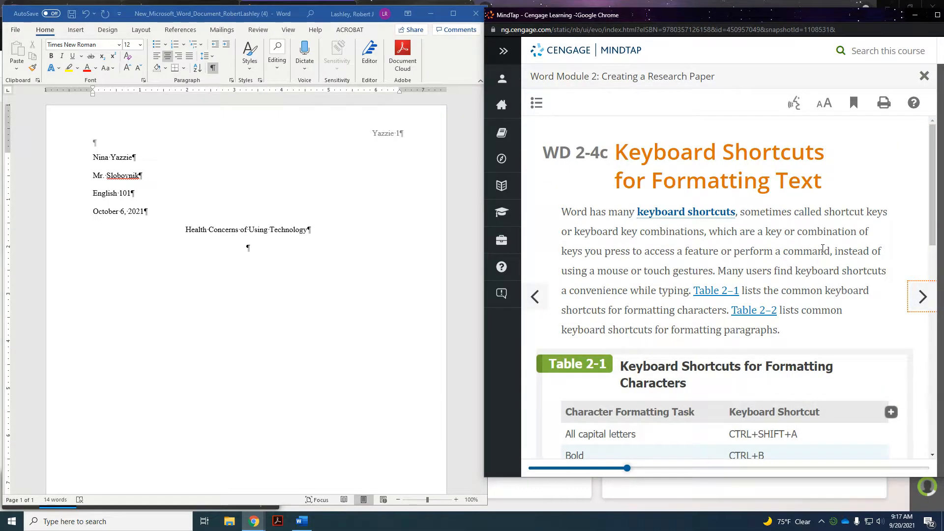
{"action": "scroll", "coordinate": [819, 248], "scroll_direction": "down", "scroll_amount": 4}
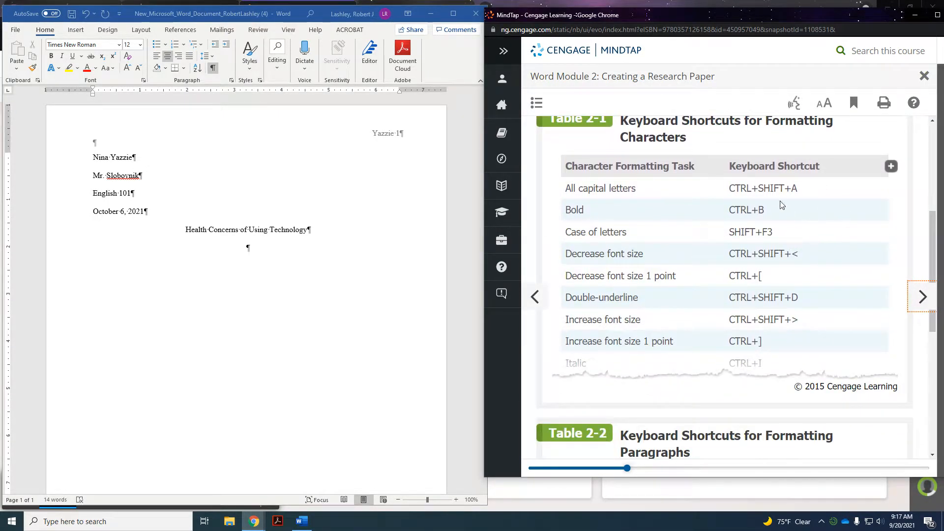
{"action": "scroll", "coordinate": [808, 288], "scroll_direction": "down", "scroll_amount": 4}
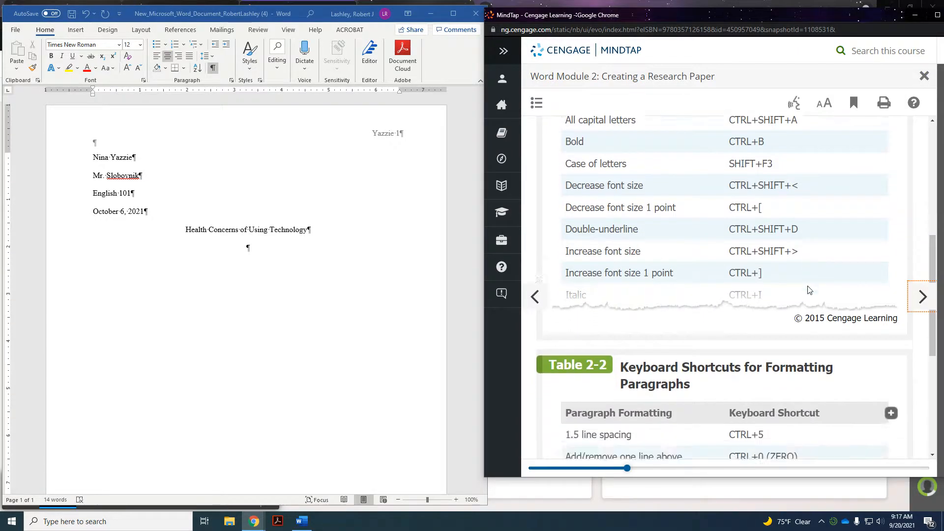
{"action": "scroll", "coordinate": [808, 286], "scroll_direction": "down", "scroll_amount": 3}
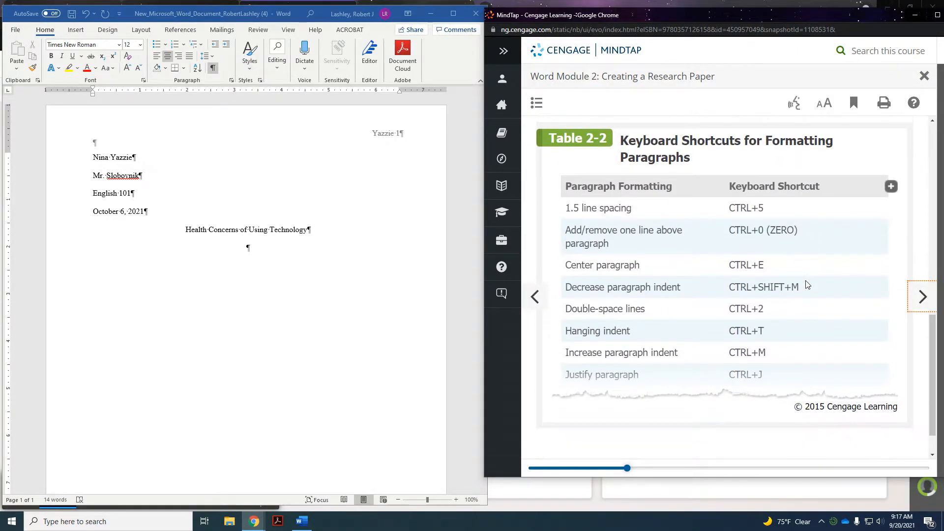
Step: Read the left-align instruction in section WD 2-4d and left-align the empty paragraph below the paper title
{"action": "left_click", "coordinate": [922, 297]}
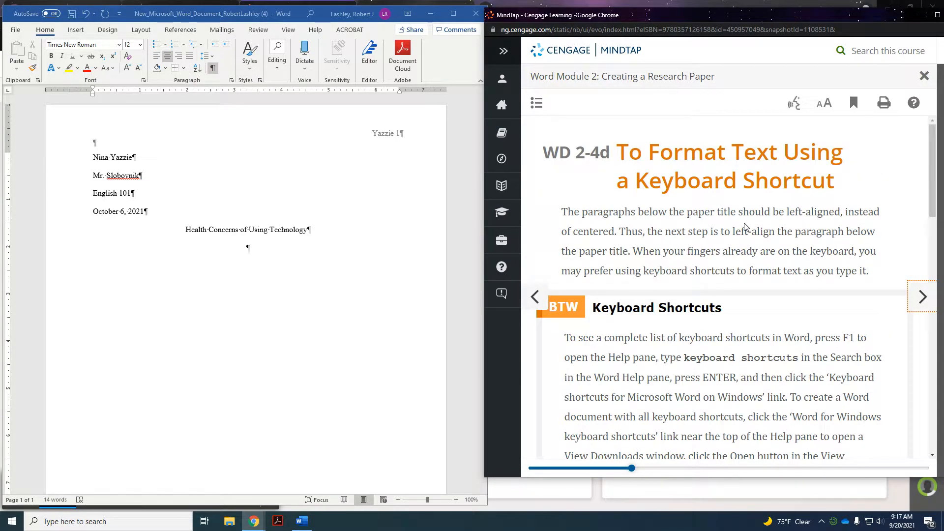
{"action": "scroll", "coordinate": [744, 226], "scroll_direction": "down", "scroll_amount": 7}
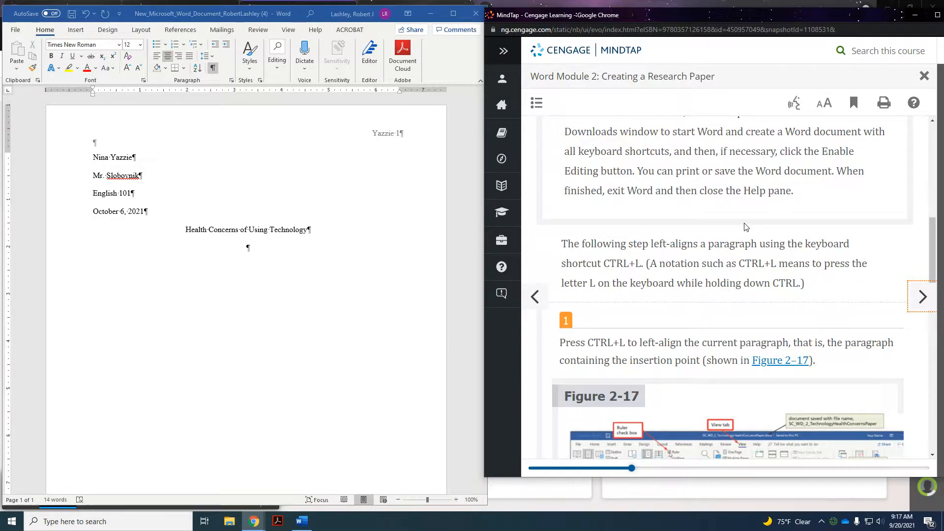
{"action": "scroll", "coordinate": [745, 226], "scroll_direction": "down", "scroll_amount": 2}
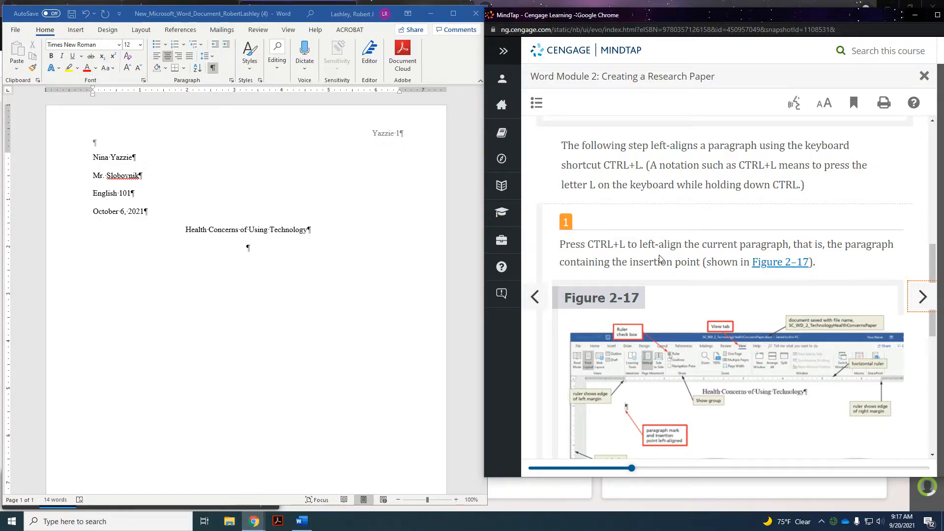
{"action": "left_click", "coordinate": [248, 249]}
{"action": "left_click", "coordinate": [250, 252]}
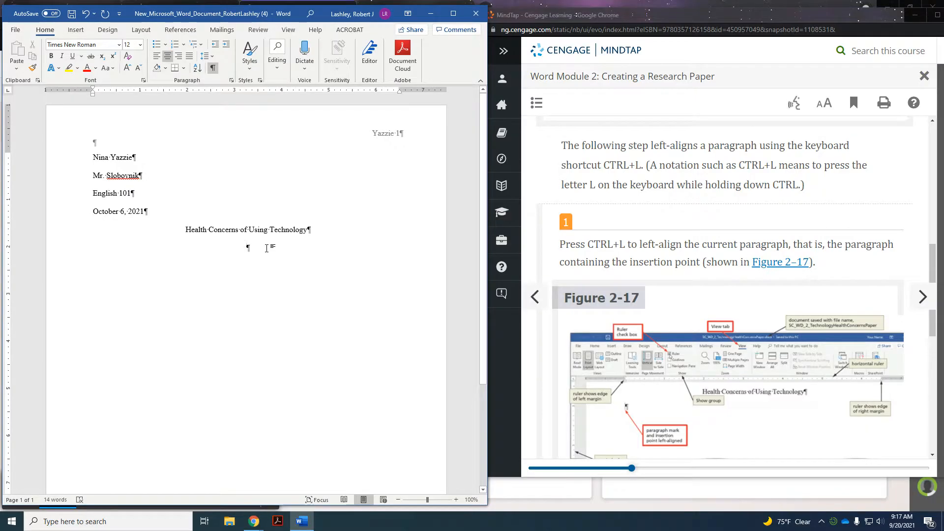
{"action": "key", "text": "ctrl+l"}
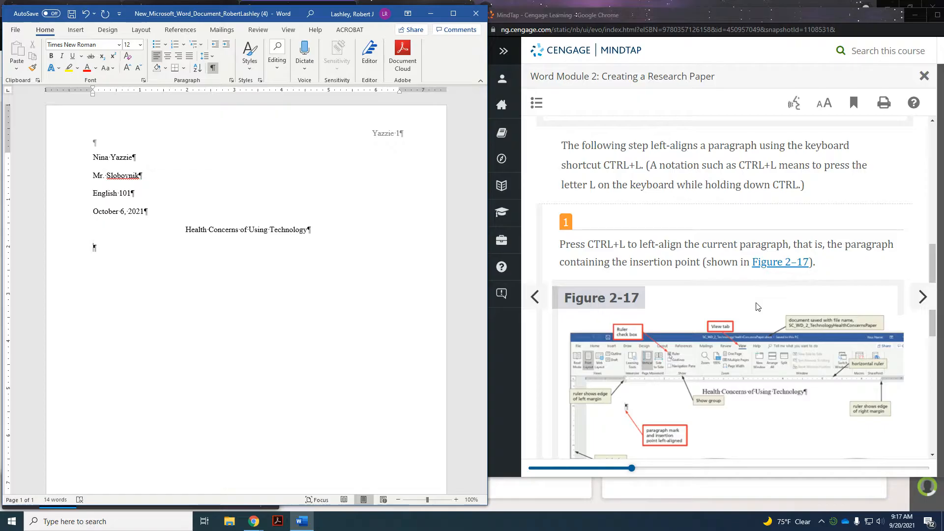
Step: Advance to section WD 2-4e To Display the Rulers and check the Ruler setting among the document's Show options
{"action": "scroll", "coordinate": [757, 306], "scroll_direction": "down", "scroll_amount": 5}
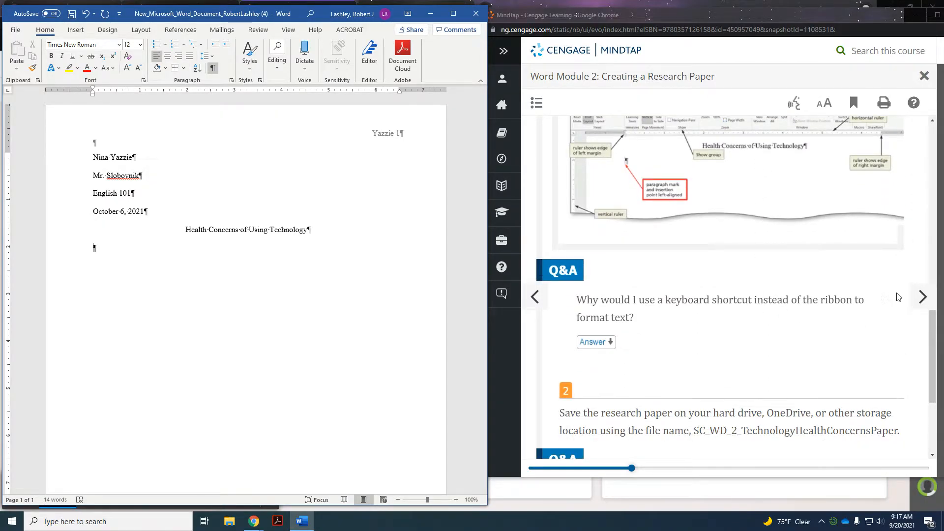
{"action": "left_click", "coordinate": [923, 297]}
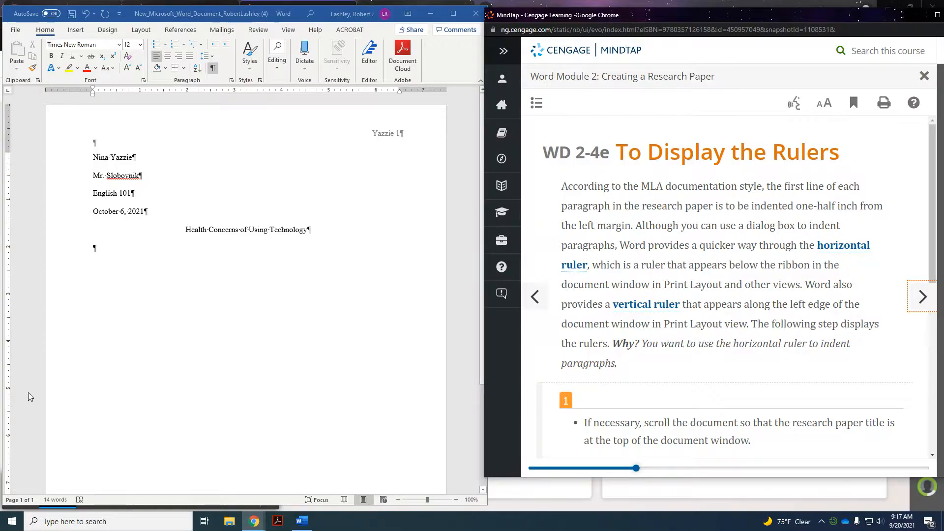
{"action": "left_click", "coordinate": [295, 33]}
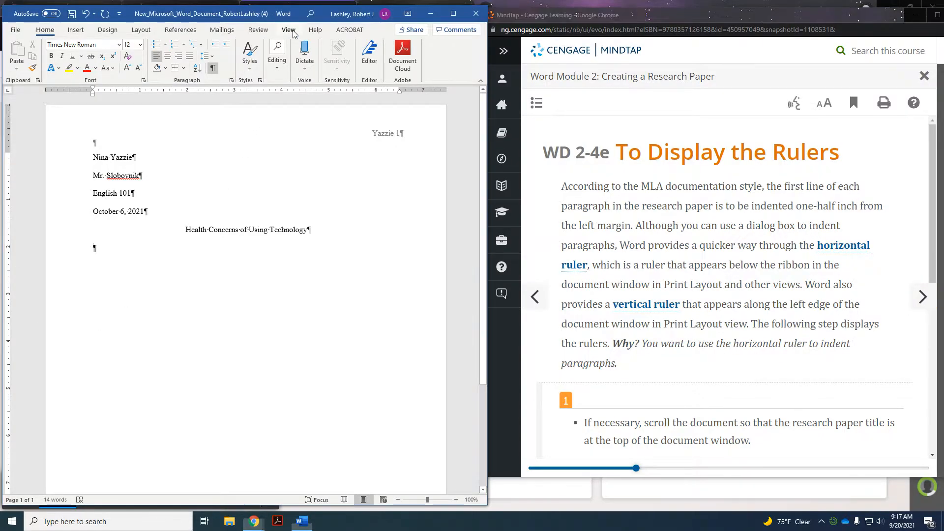
{"action": "left_click", "coordinate": [294, 32]}
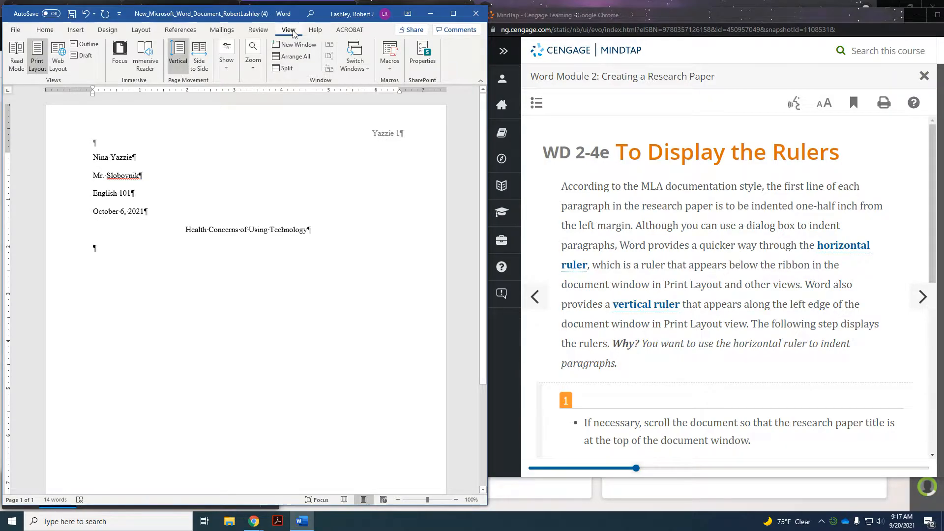
{"action": "left_click", "coordinate": [455, 14]}
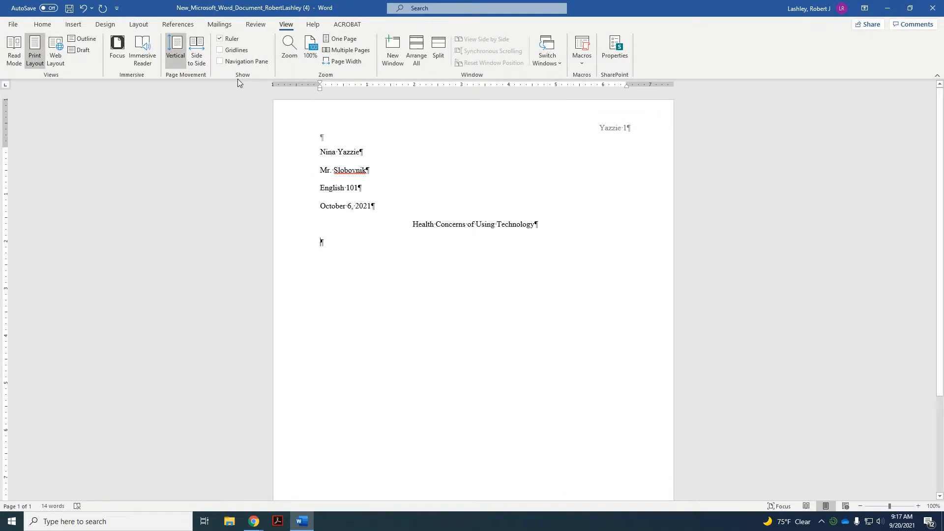
{"action": "left_click", "coordinate": [904, 15]}
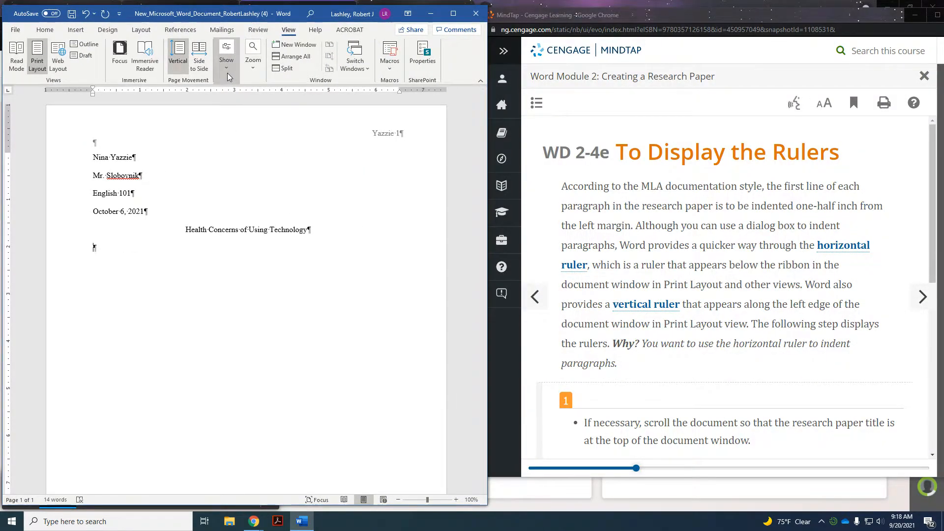
{"action": "left_click", "coordinate": [228, 73]}
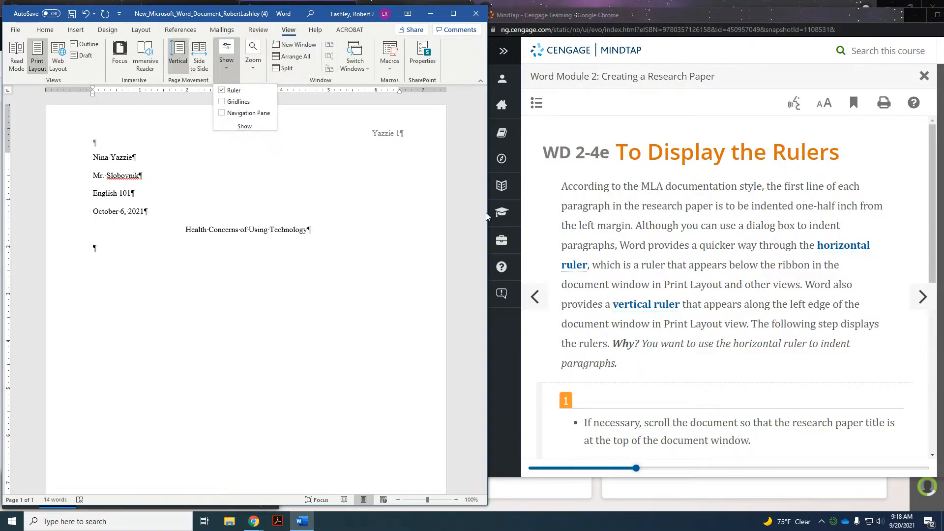
{"action": "scroll", "coordinate": [798, 347], "scroll_direction": "down", "scroll_amount": 2}
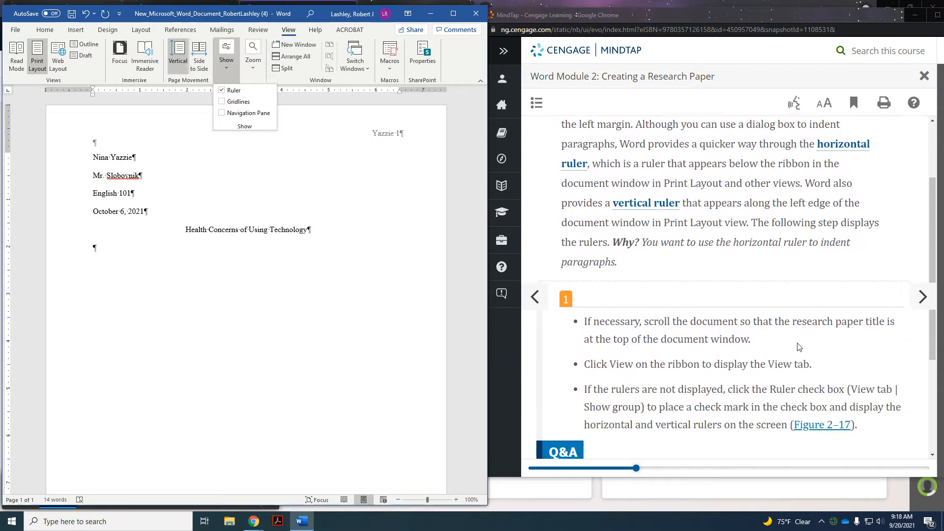
{"action": "scroll", "coordinate": [798, 347], "scroll_direction": "down", "scroll_amount": 1}
{"action": "scroll", "coordinate": [798, 347], "scroll_direction": "down", "scroll_amount": 1}
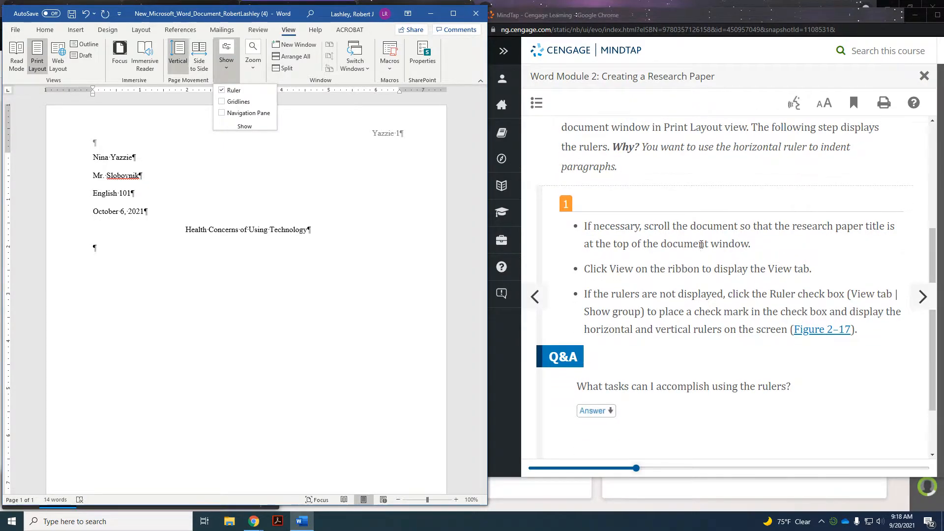
{"action": "scroll", "coordinate": [708, 323], "scroll_direction": "down", "scroll_amount": 1}
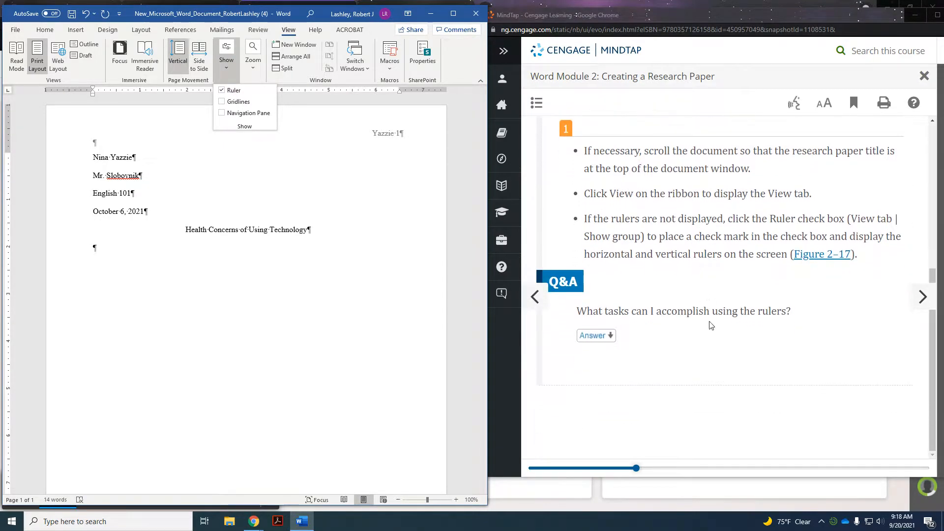
Step: Read section WD 2-4f and set a 0.5" first-line indent on the empty paragraph below the title
{"action": "left_click", "coordinate": [920, 298]}
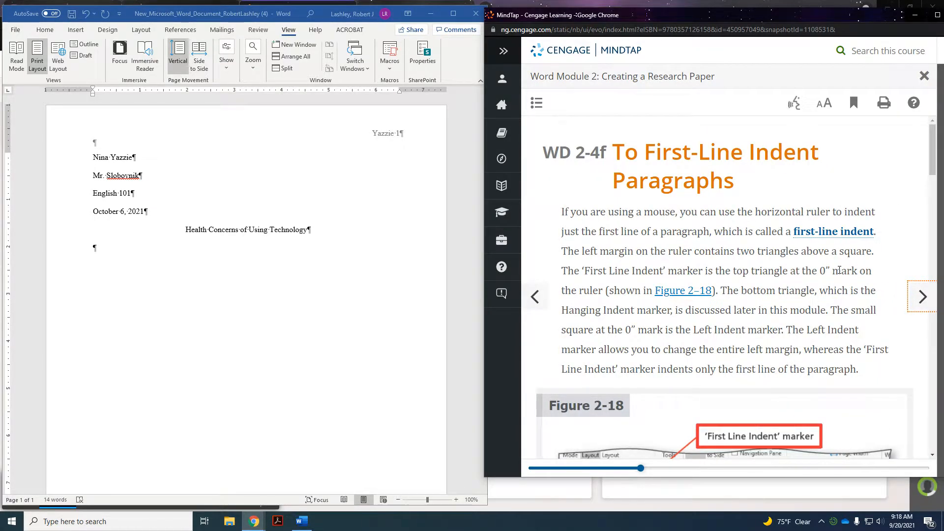
{"action": "scroll", "coordinate": [797, 268], "scroll_direction": "down", "scroll_amount": 3}
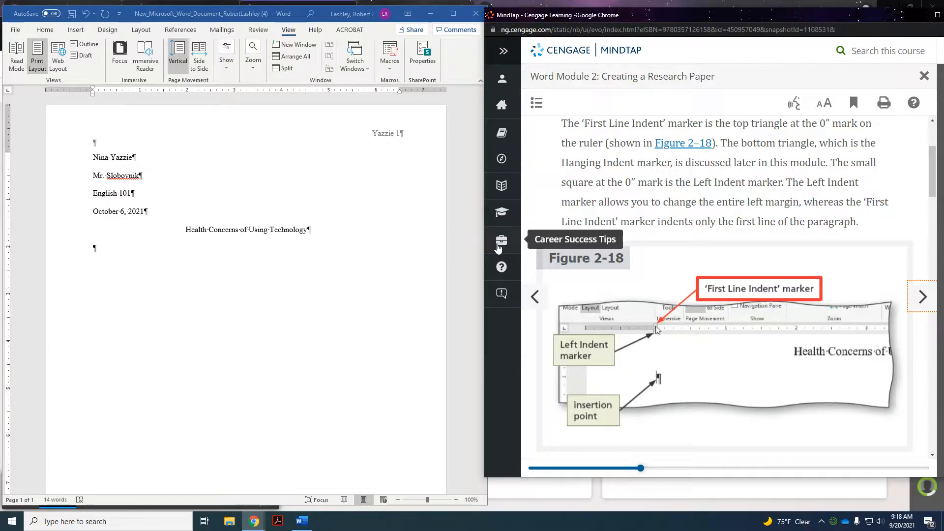
{"action": "scroll", "coordinate": [632, 277], "scroll_direction": "down", "scroll_amount": 6}
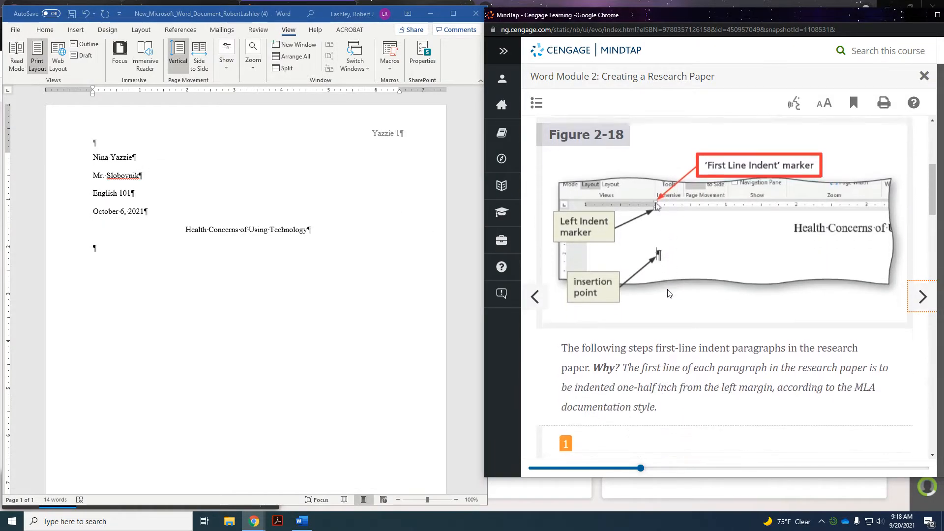
{"action": "scroll", "coordinate": [669, 290], "scroll_direction": "down", "scroll_amount": 3}
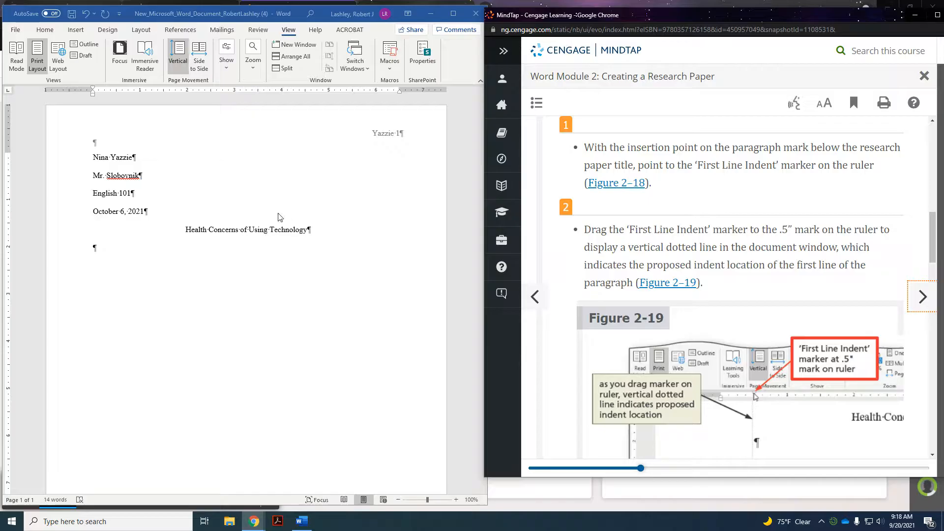
{"action": "left_click", "coordinate": [92, 90]}
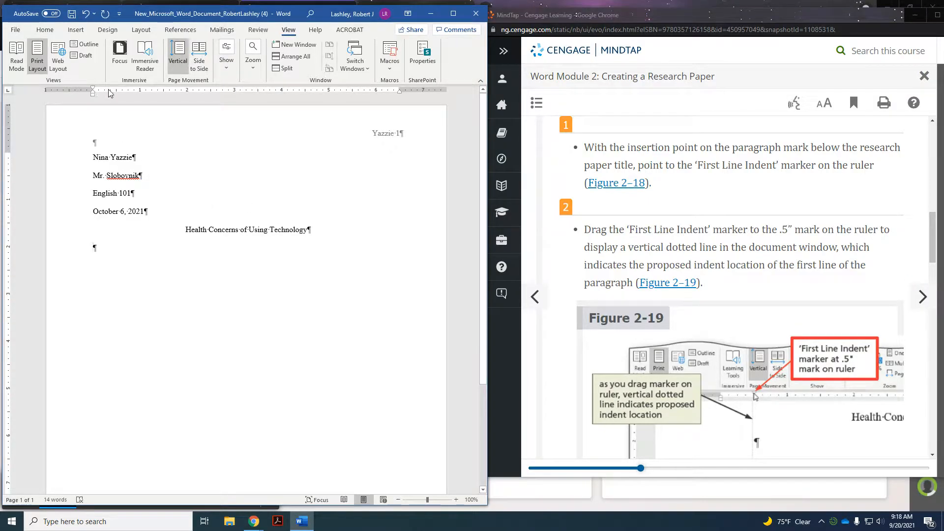
{"action": "left_click_drag", "start_coordinate": [94, 90], "coordinate": [117, 92]}
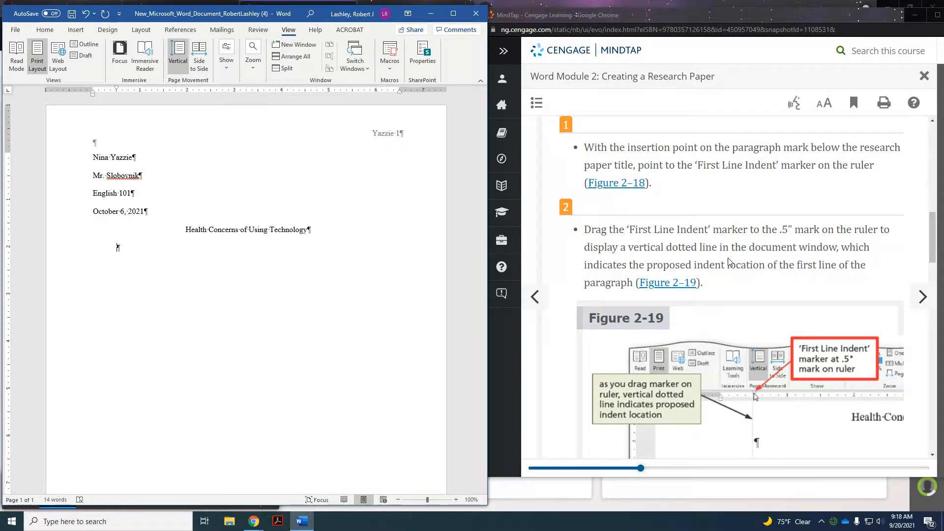
Step: Read on through section WD 2-4f to find the opening paragraph text given in step 4
{"action": "scroll", "coordinate": [728, 257], "scroll_direction": "down", "scroll_amount": 10}
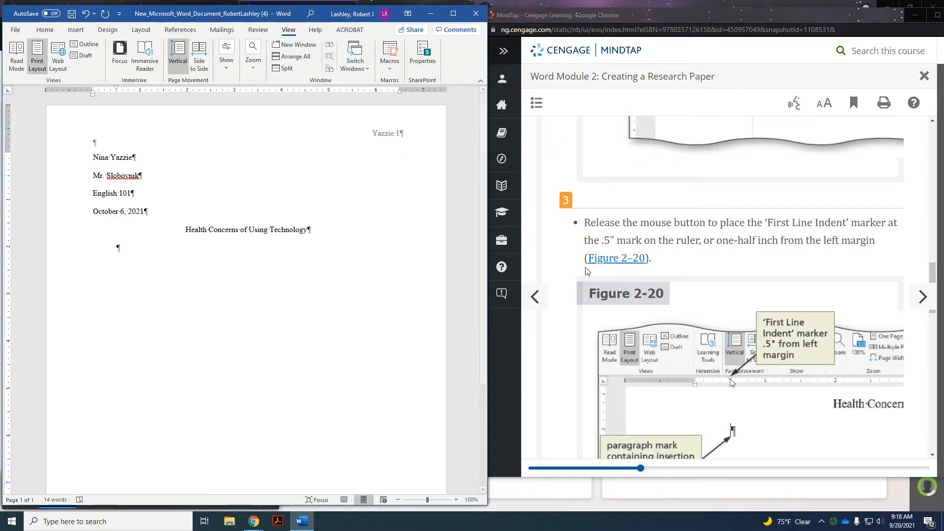
{"action": "scroll", "coordinate": [812, 284], "scroll_direction": "down", "scroll_amount": 1}
{"action": "scroll", "coordinate": [812, 285], "scroll_direction": "down", "scroll_amount": 5}
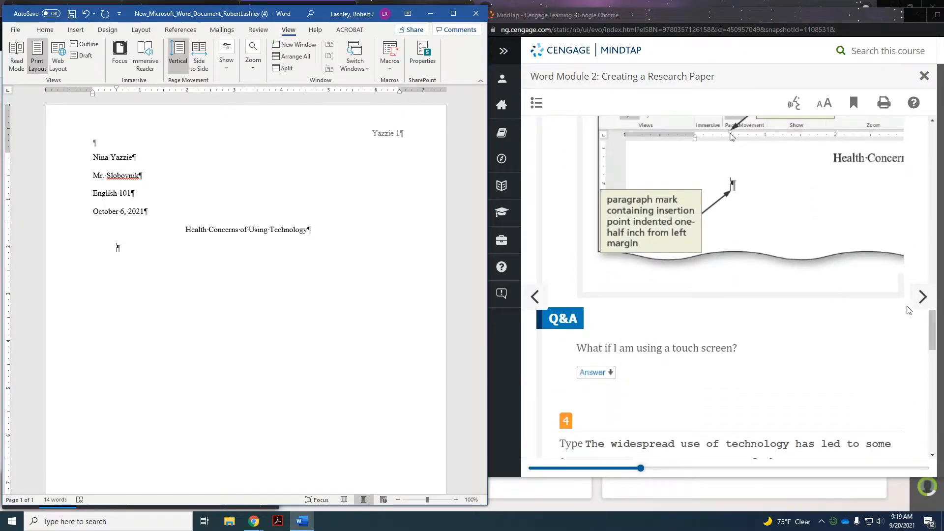
{"action": "left_click", "coordinate": [923, 297]}
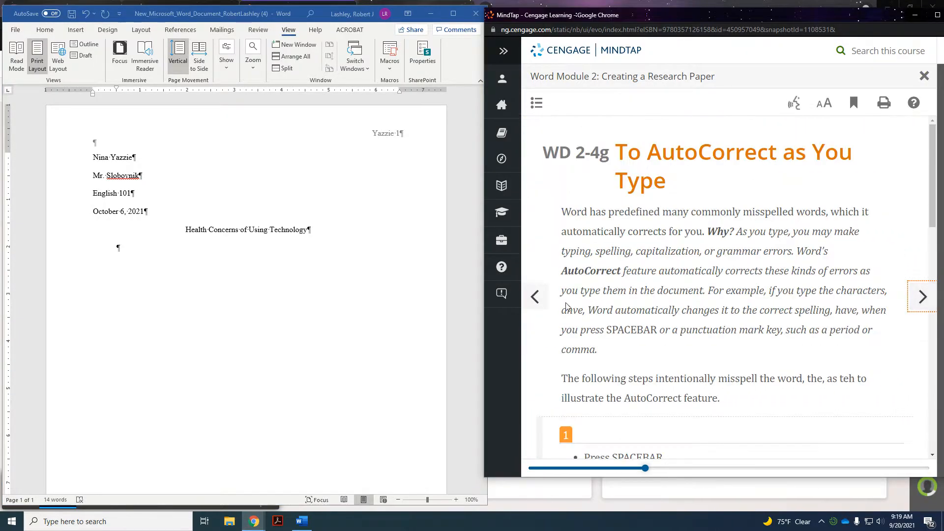
{"action": "left_click", "coordinate": [542, 299]}
{"action": "scroll", "coordinate": [648, 309], "scroll_direction": "down", "scroll_amount": 12}
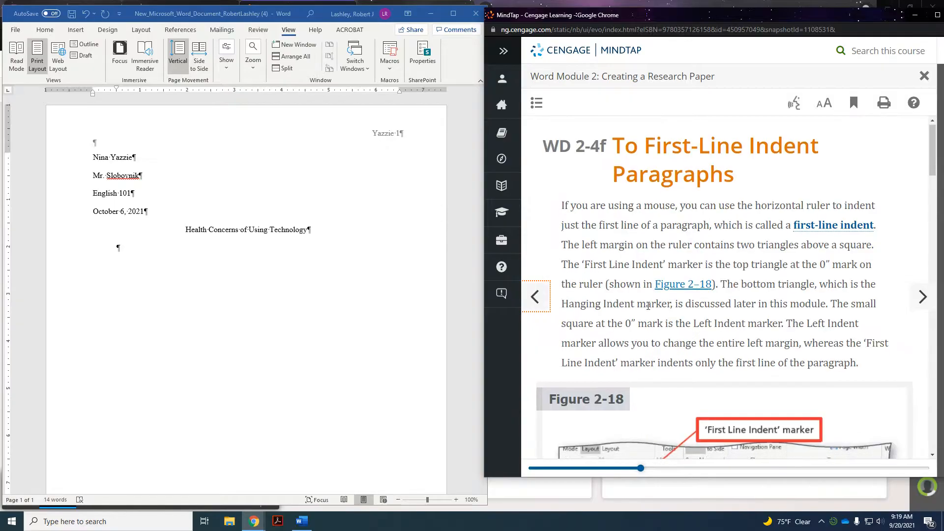
{"action": "scroll", "coordinate": [647, 310], "scroll_direction": "up", "scroll_amount": 3}
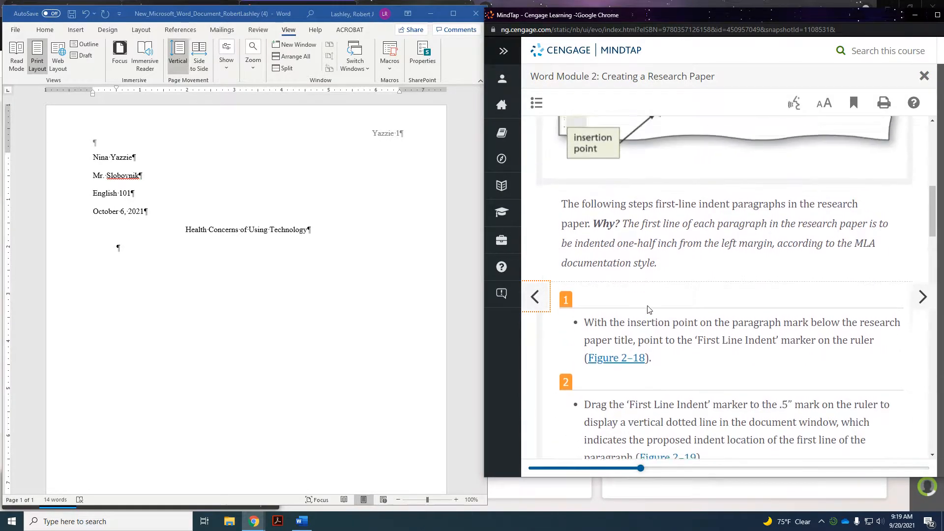
{"action": "scroll", "coordinate": [647, 309], "scroll_direction": "down", "scroll_amount": 4}
{"action": "scroll", "coordinate": [647, 310], "scroll_direction": "down", "scroll_amount": 2}
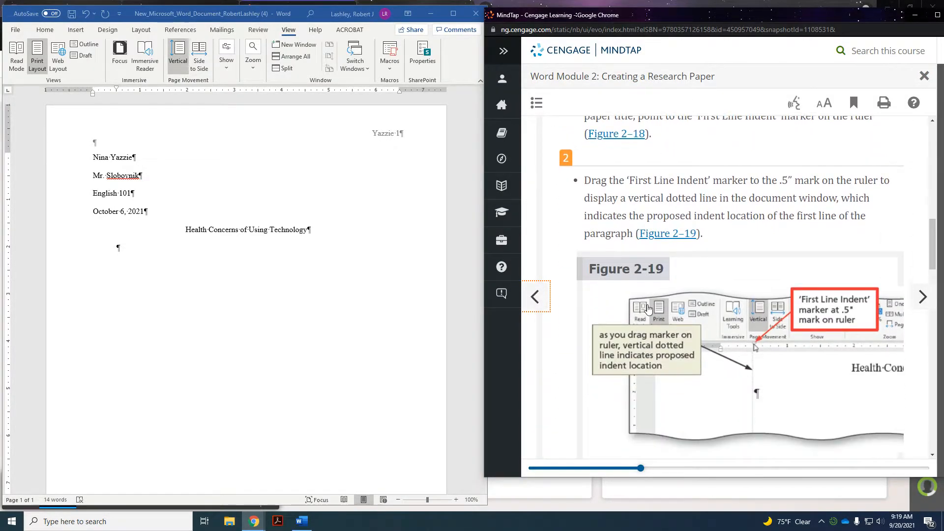
{"action": "scroll", "coordinate": [648, 309], "scroll_direction": "down", "scroll_amount": 8}
{"action": "scroll", "coordinate": [648, 309], "scroll_direction": "down", "scroll_amount": 8}
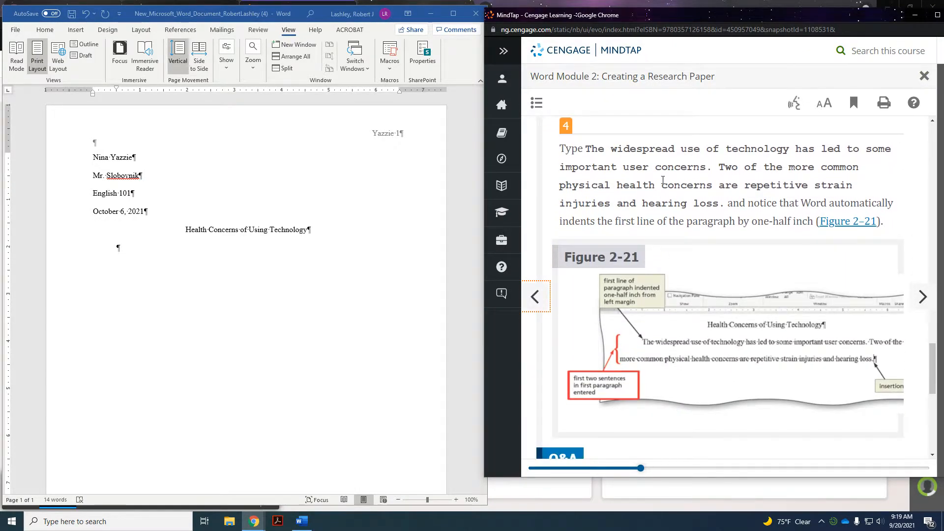
Step: Enter "The widespread use of technology has led to some important user concerns." in the indented paragraph below the title
{"action": "left_click", "coordinate": [118, 248]}
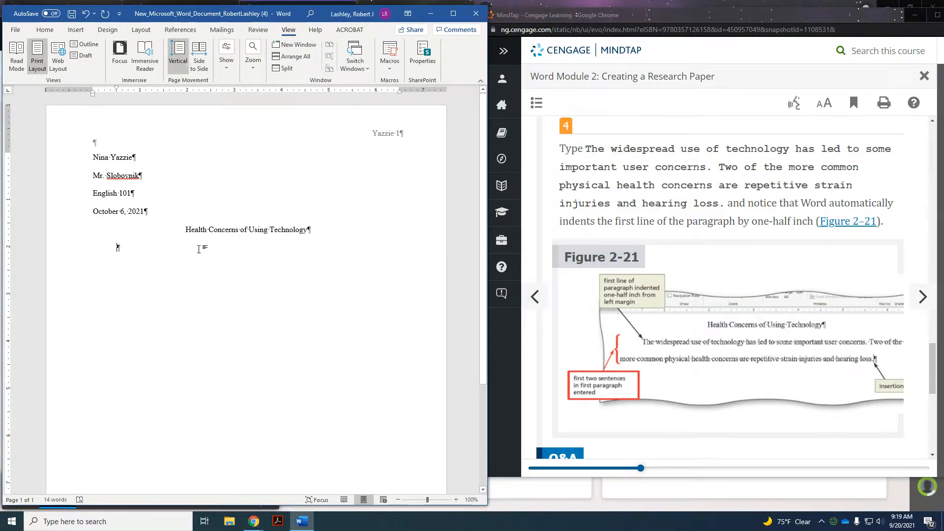
{"action": "type", "text": "The wid"}
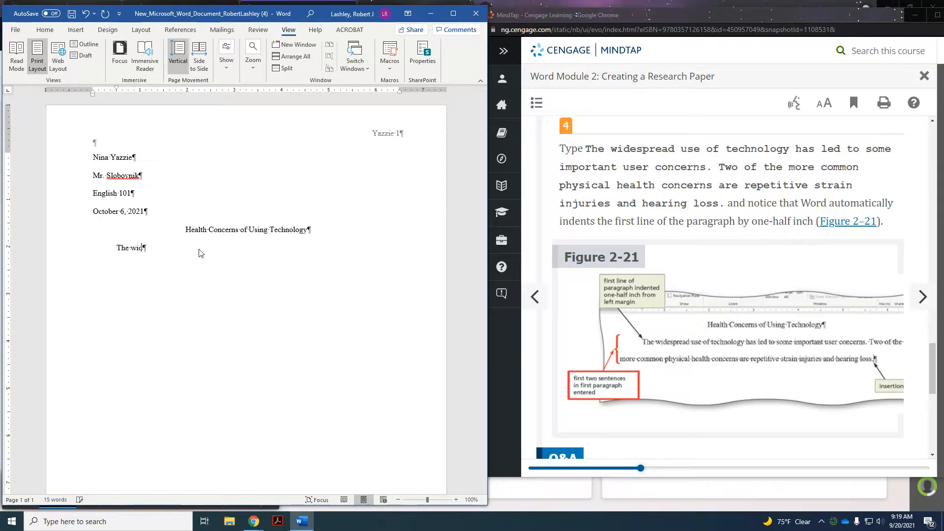
{"action": "type", "text": "espread use of technology has led to some important user concerns.  "}
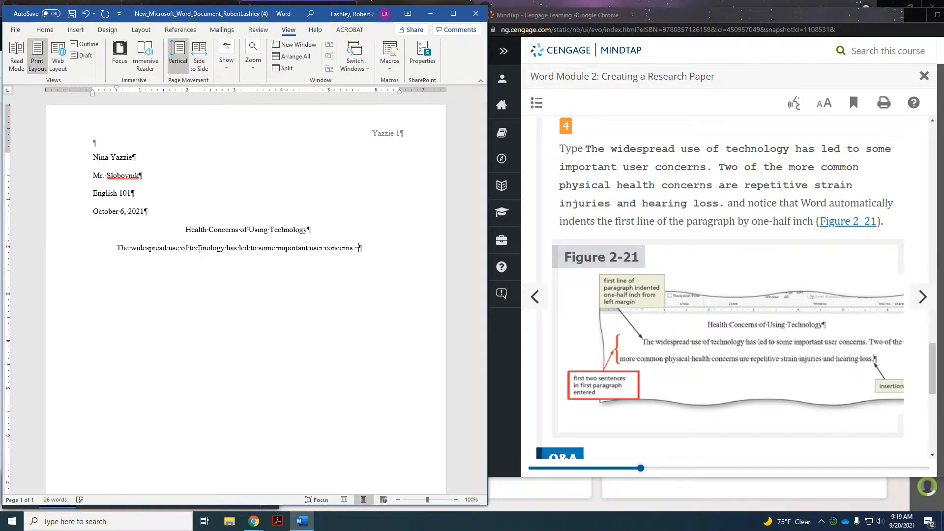
Step: Continue the paragraph with "Two of the more common physical health concerns are repetitive strain injuries and hearing lost."
{"action": "type", "text": "Two of the more "}
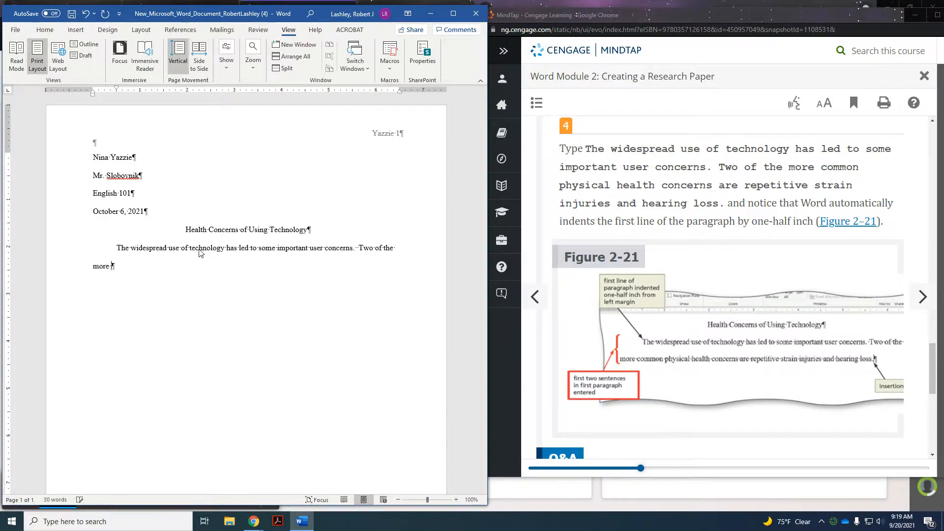
{"action": "type", "text": "common physical health concerns are repetitive strain injuries and he"}
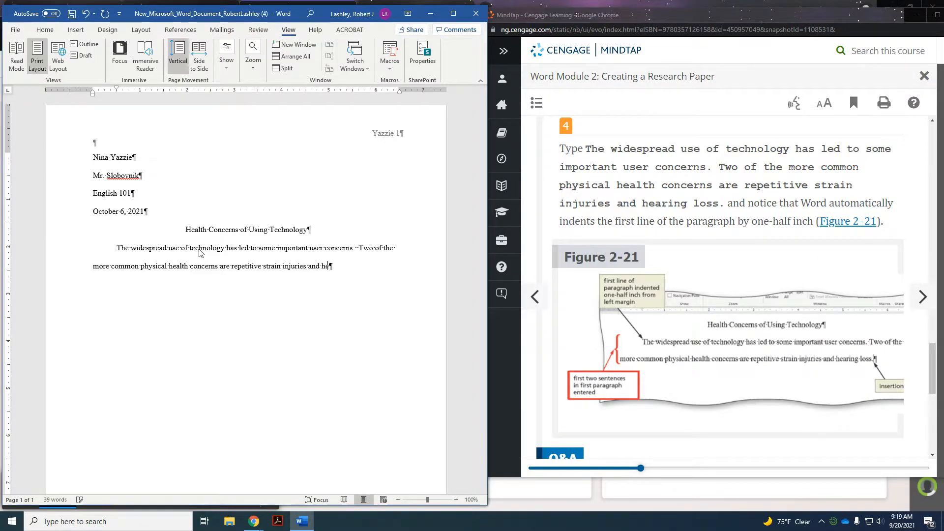
{"action": "type", "text": "aring lost."}
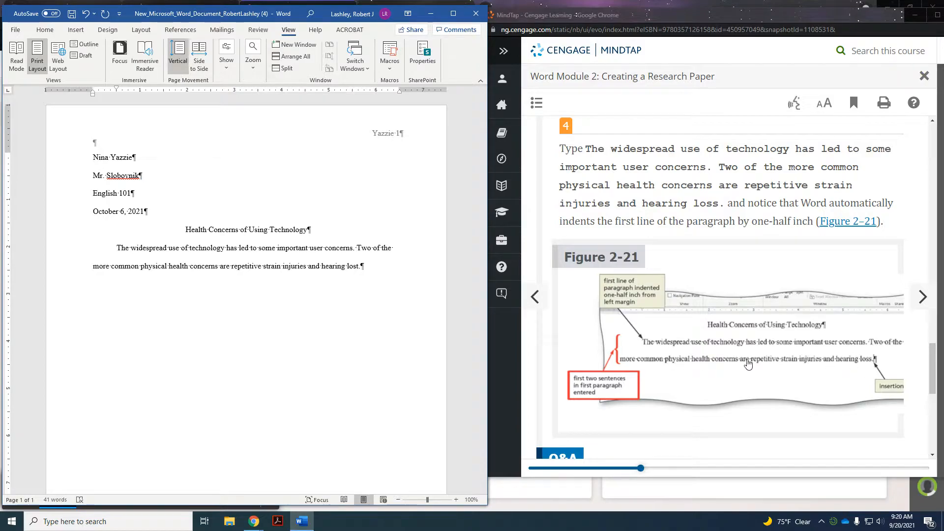
{"action": "scroll", "coordinate": [736, 362], "scroll_direction": "down", "scroll_amount": 6}
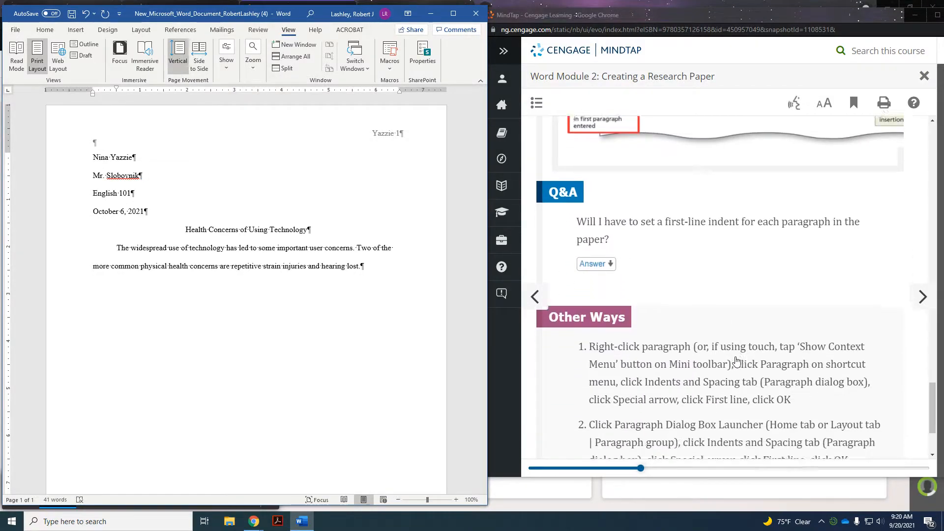
Step: Advance to section WD 2-4g and continue the paragraph with "These conditions are on teh", letting AutoCorrect fix the misspelled last word
{"action": "scroll", "coordinate": [787, 344], "scroll_direction": "down", "scroll_amount": 2}
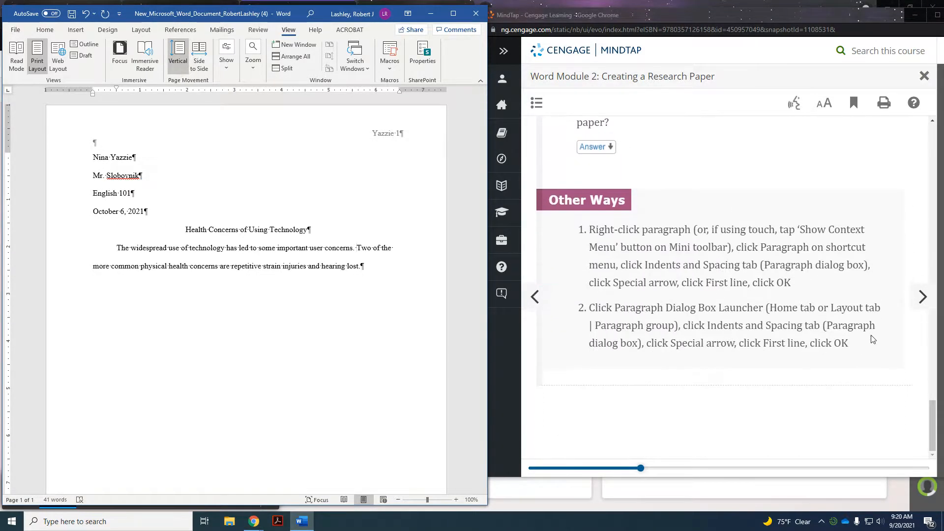
{"action": "left_click", "coordinate": [918, 310]}
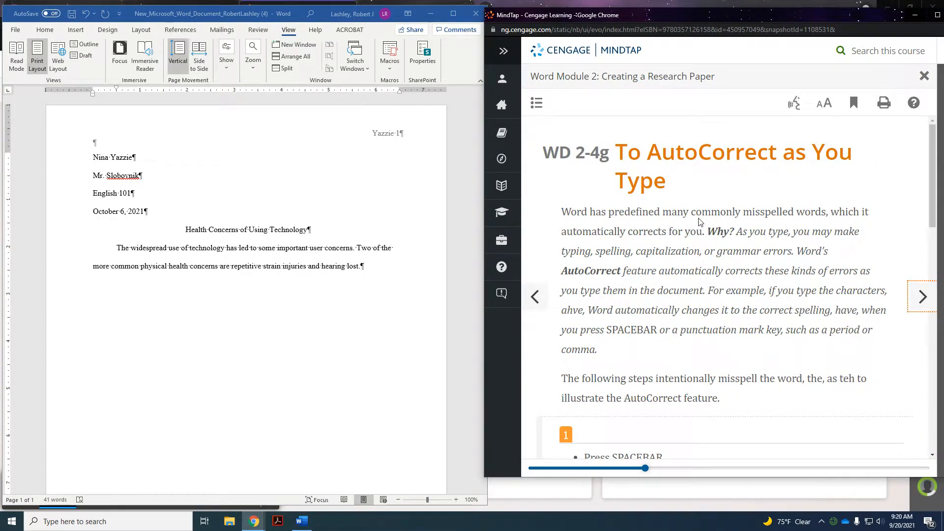
{"action": "scroll", "coordinate": [701, 222], "scroll_direction": "down", "scroll_amount": 5}
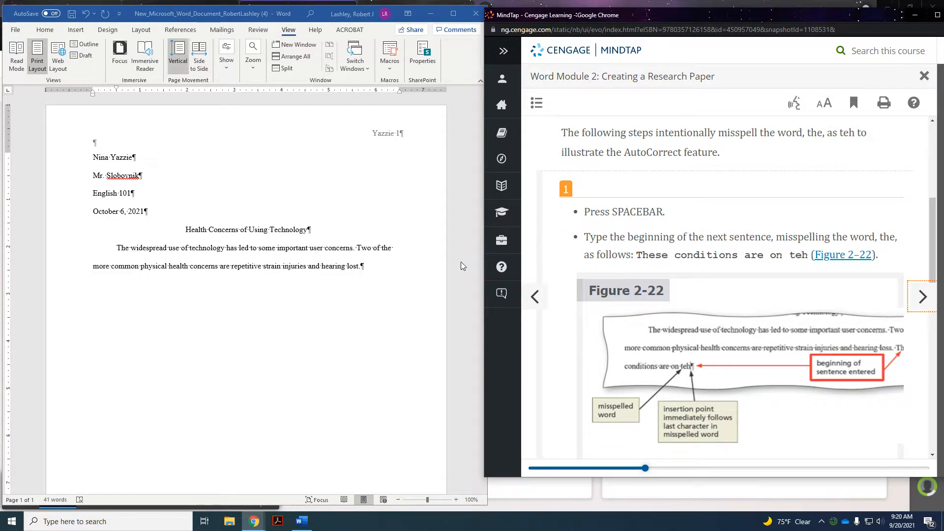
{"action": "left_click", "coordinate": [388, 269]}
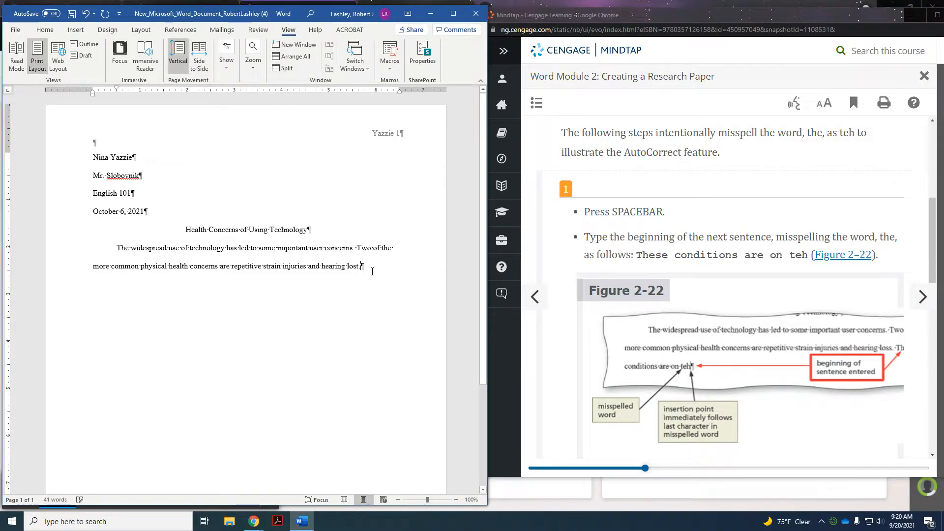
{"action": "type", "text": "These"}
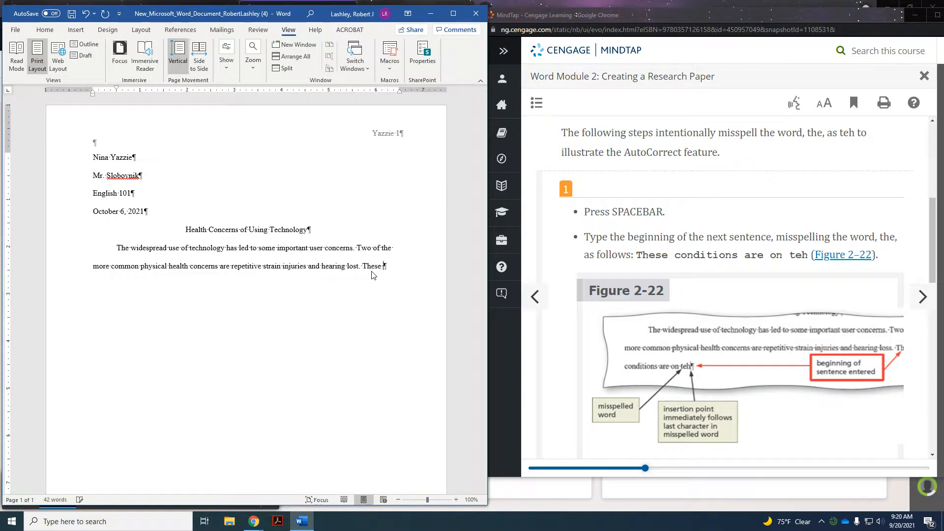
{"action": "type", "text": " conditions"}
{"action": "type", "text": "teh"}
Step: Find step 2 of section WD 2-4g and finish the paragraph's last sentence with "rise for users of technology."
{"action": "scroll", "coordinate": [684, 246], "scroll_direction": "down", "scroll_amount": 4}
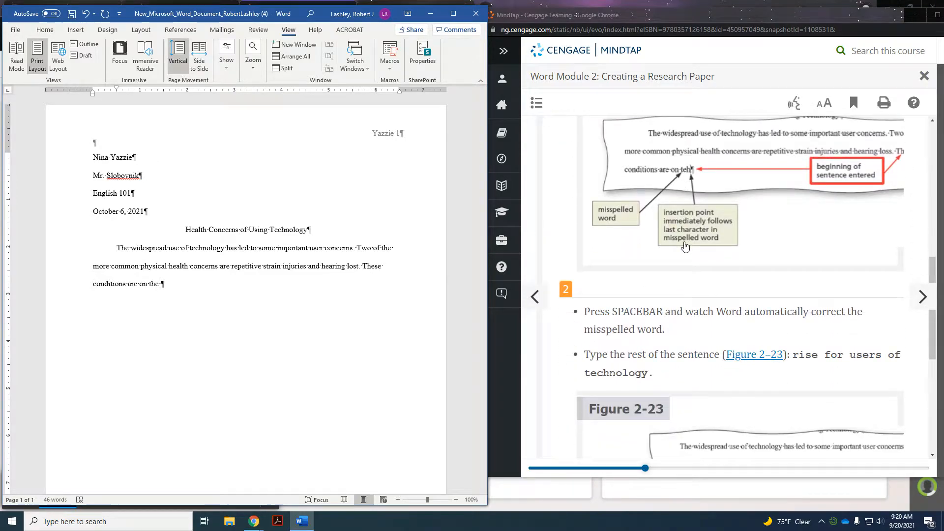
{"action": "scroll", "coordinate": [685, 245], "scroll_direction": "down", "scroll_amount": 2}
{"action": "scroll", "coordinate": [685, 246], "scroll_direction": "up", "scroll_amount": 3}
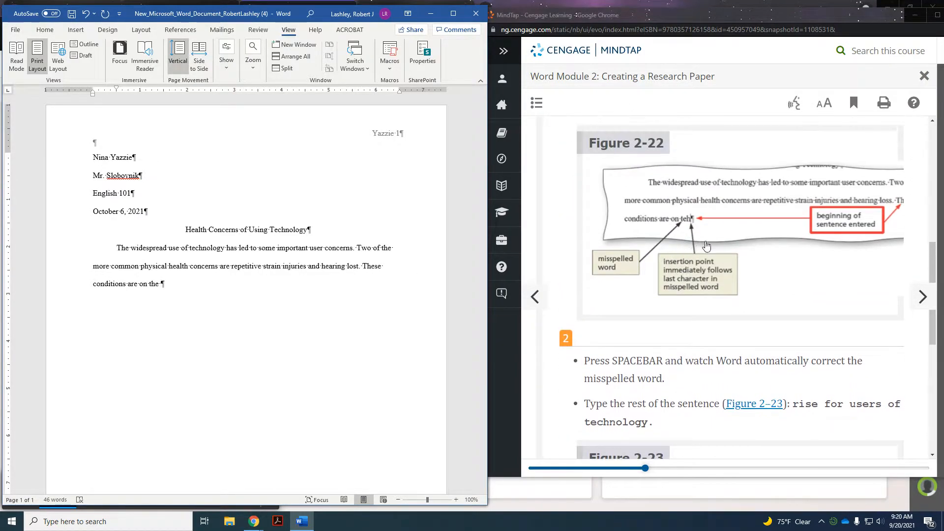
{"action": "scroll", "coordinate": [681, 248], "scroll_direction": "down", "scroll_amount": 4}
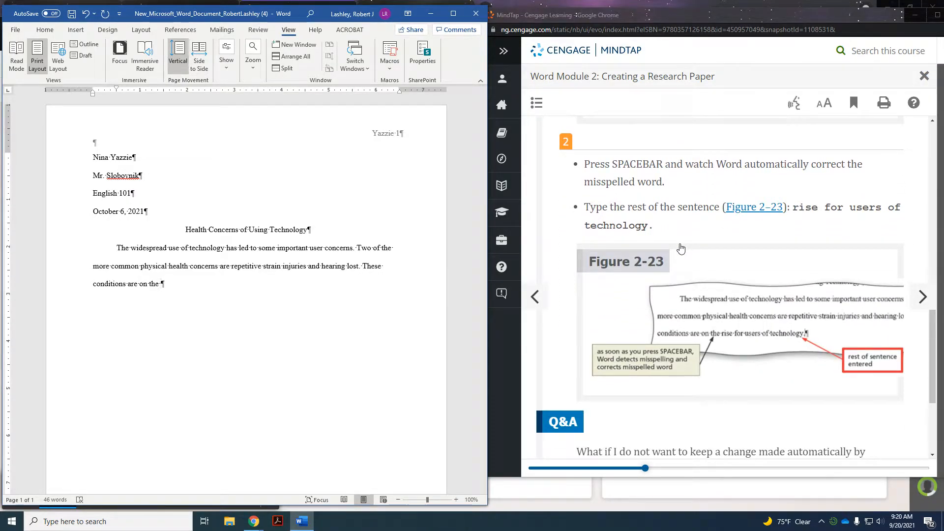
{"action": "type", "text": "rise for users of technology."}
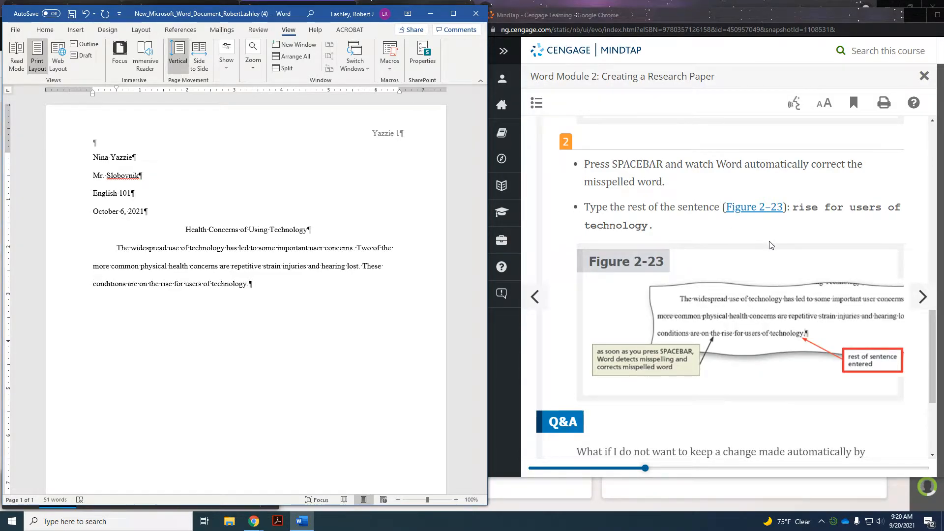
Step: Advance to section WD 2-4h and read its steps on using the AutoCorrect Options button
{"action": "scroll", "coordinate": [772, 245], "scroll_direction": "down", "scroll_amount": 3}
{"action": "left_click", "coordinate": [931, 291]}
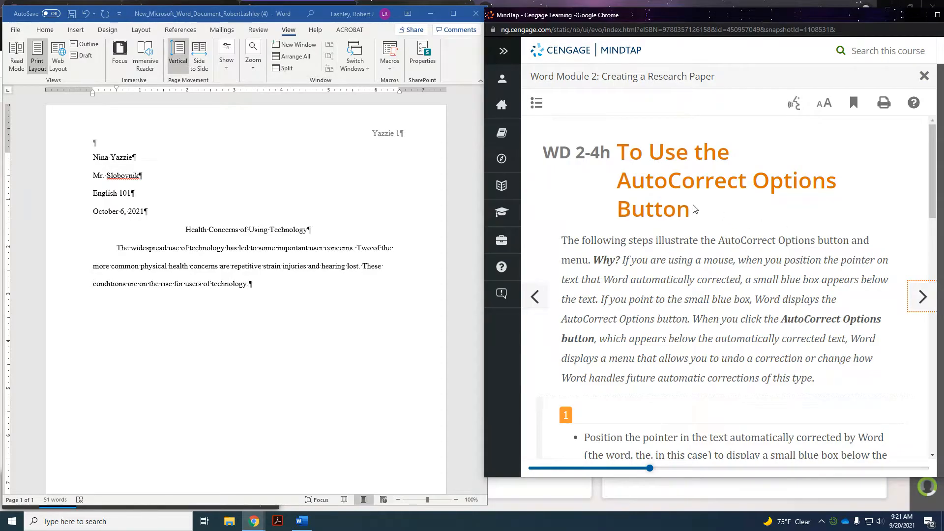
{"action": "scroll", "coordinate": [695, 208], "scroll_direction": "down", "scroll_amount": 5}
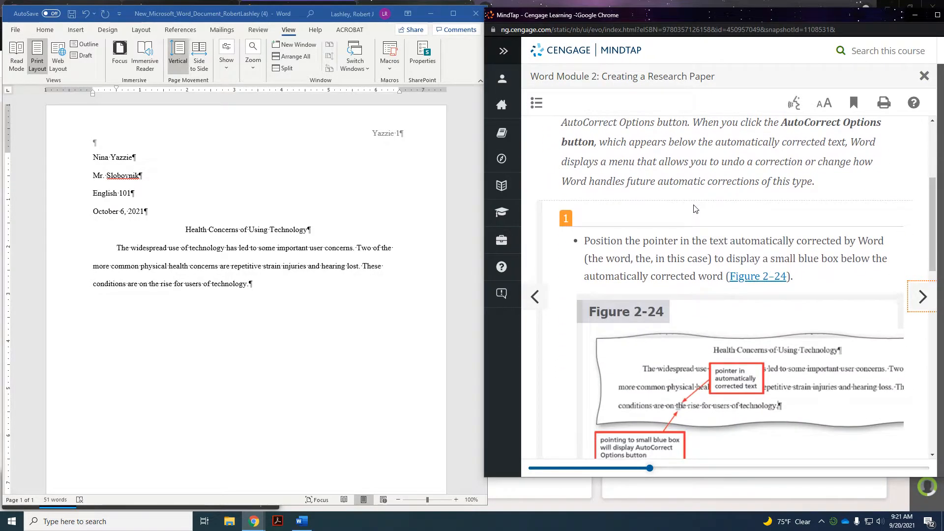
{"action": "scroll", "coordinate": [695, 209], "scroll_direction": "down", "scroll_amount": 4}
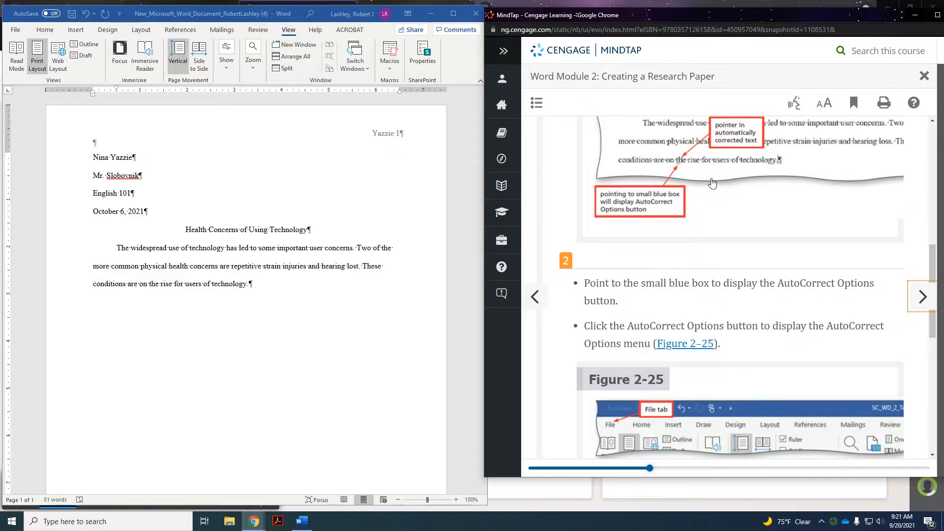
{"action": "scroll", "coordinate": [694, 221], "scroll_direction": "down", "scroll_amount": 2}
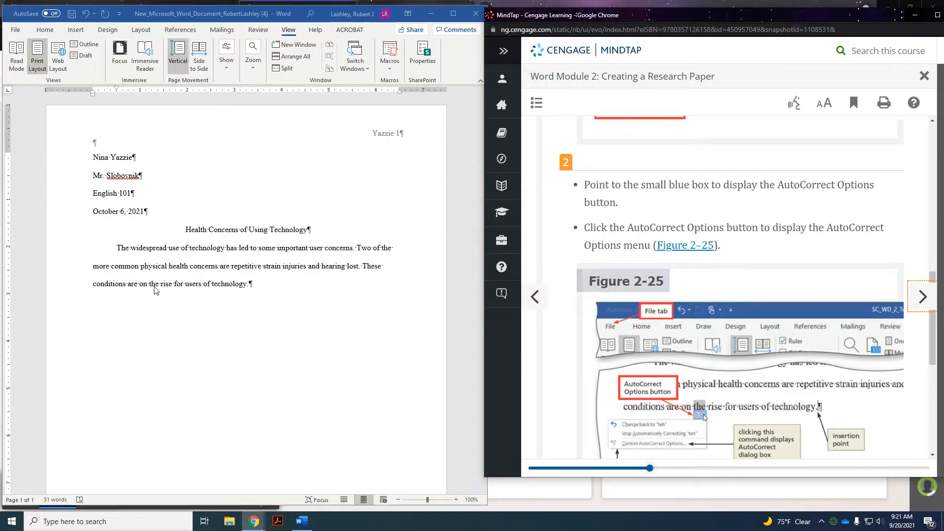
{"action": "scroll", "coordinate": [651, 382], "scroll_direction": "down", "scroll_amount": 1}
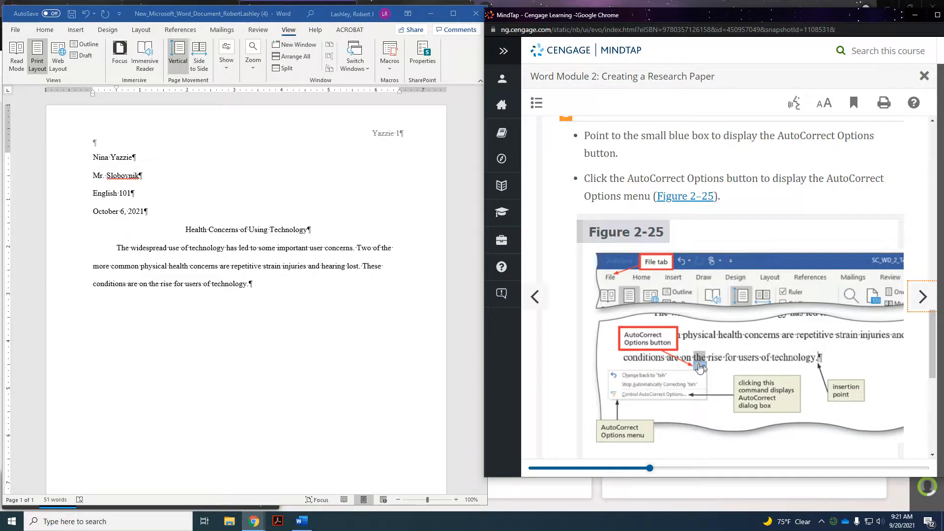
{"action": "scroll", "coordinate": [733, 392], "scroll_direction": "down", "scroll_amount": 1}
{"action": "scroll", "coordinate": [733, 392], "scroll_direction": "down", "scroll_amount": 2}
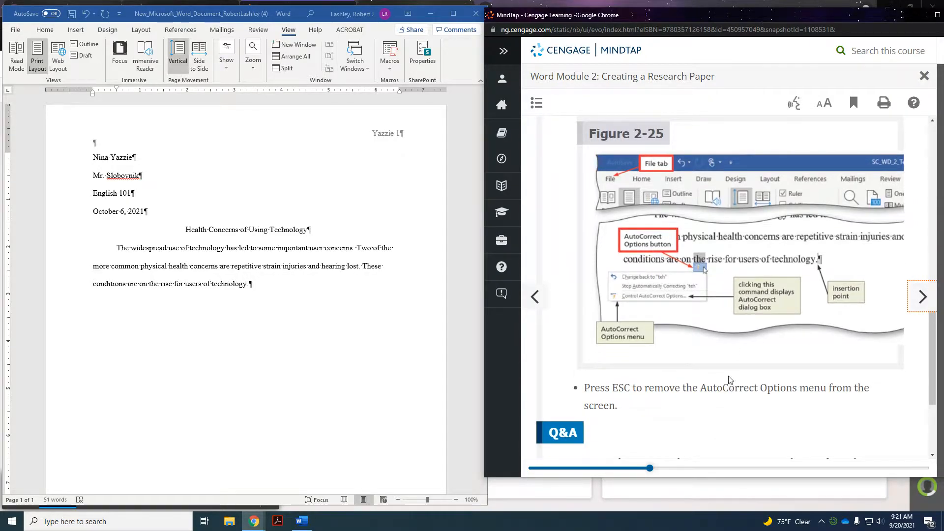
{"action": "scroll", "coordinate": [720, 309], "scroll_direction": "down", "scroll_amount": 1}
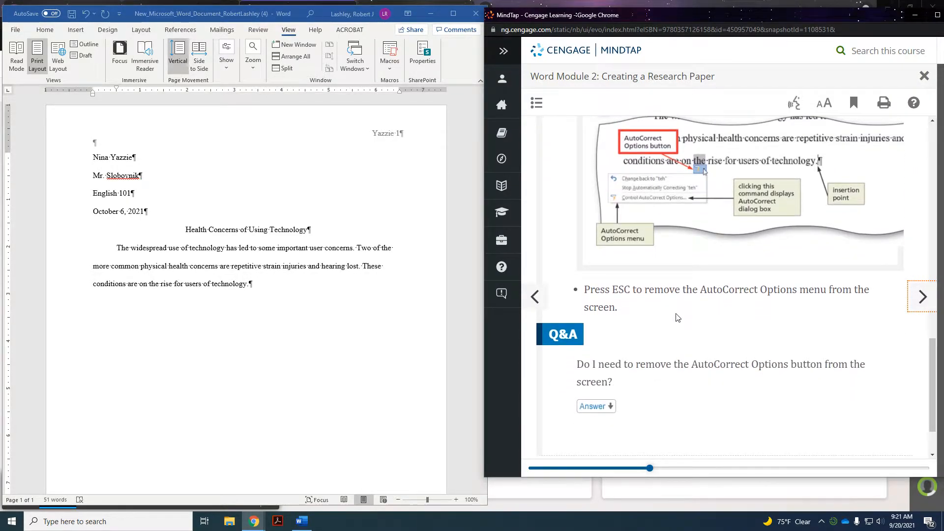
{"action": "scroll", "coordinate": [712, 338], "scroll_direction": "down", "scroll_amount": 1}
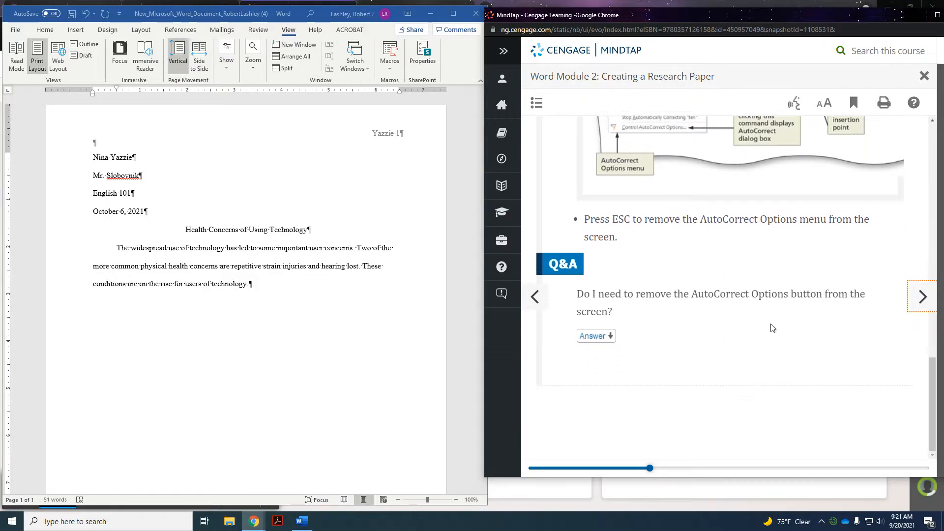
Step: Advance to section WD 2-4i on creating an AutoCorrect entry and open Backstage view in Word
{"action": "left_click", "coordinate": [922, 296]}
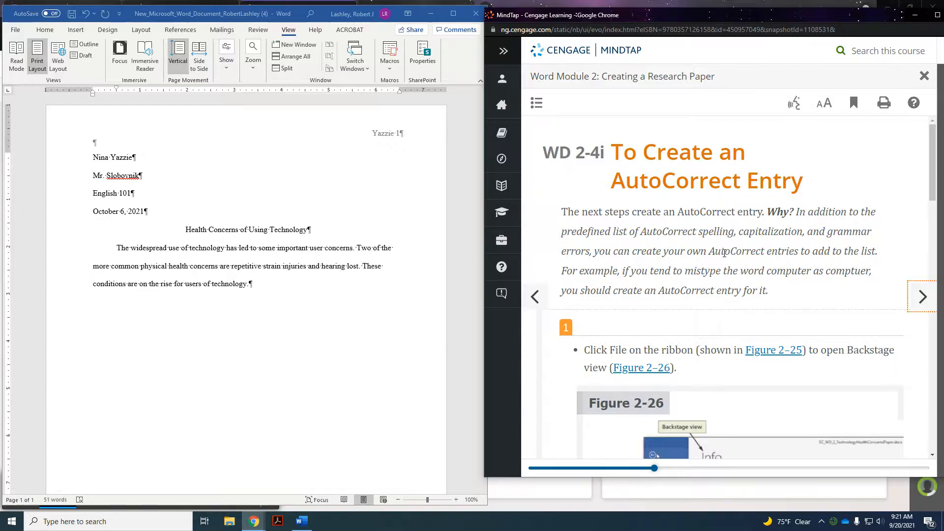
{"action": "scroll", "coordinate": [725, 253], "scroll_direction": "down", "scroll_amount": 1}
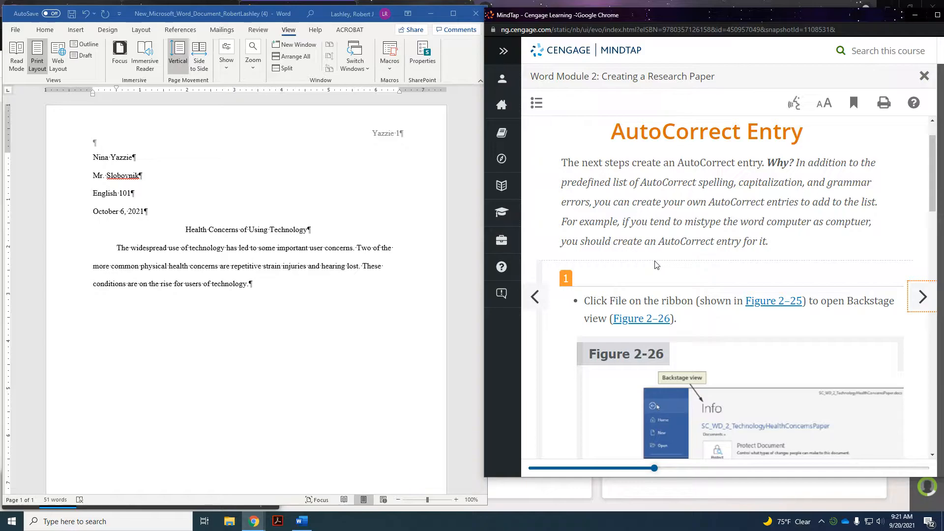
{"action": "scroll", "coordinate": [716, 272], "scroll_direction": "down", "scroll_amount": 2}
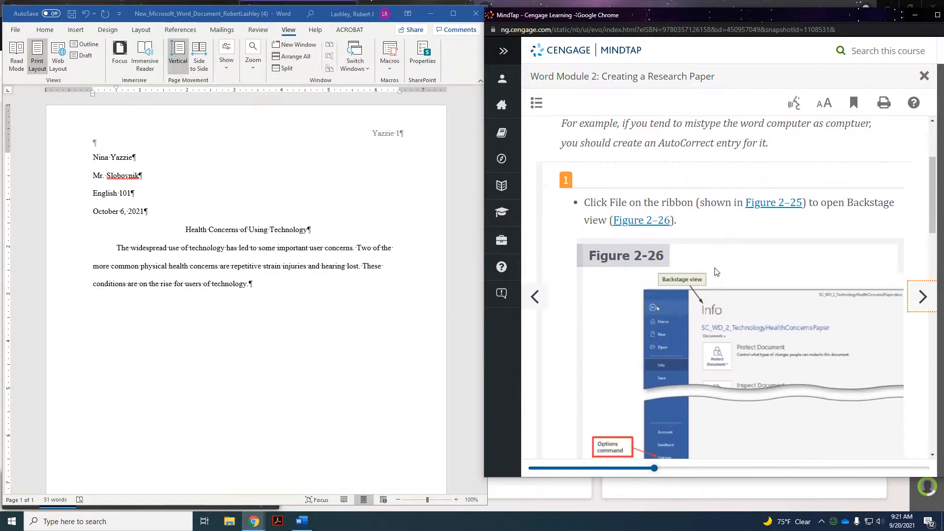
{"action": "scroll", "coordinate": [716, 272], "scroll_direction": "down", "scroll_amount": 1}
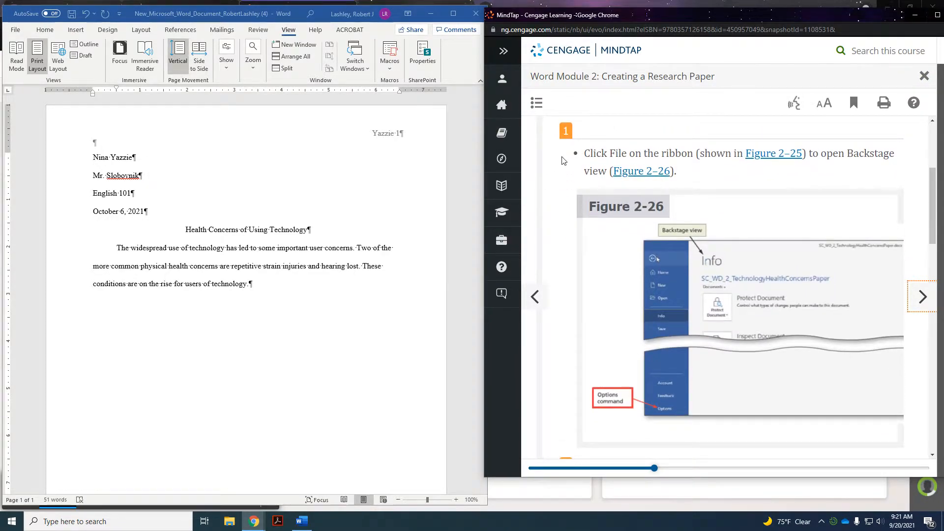
{"action": "left_click", "coordinate": [13, 34]}
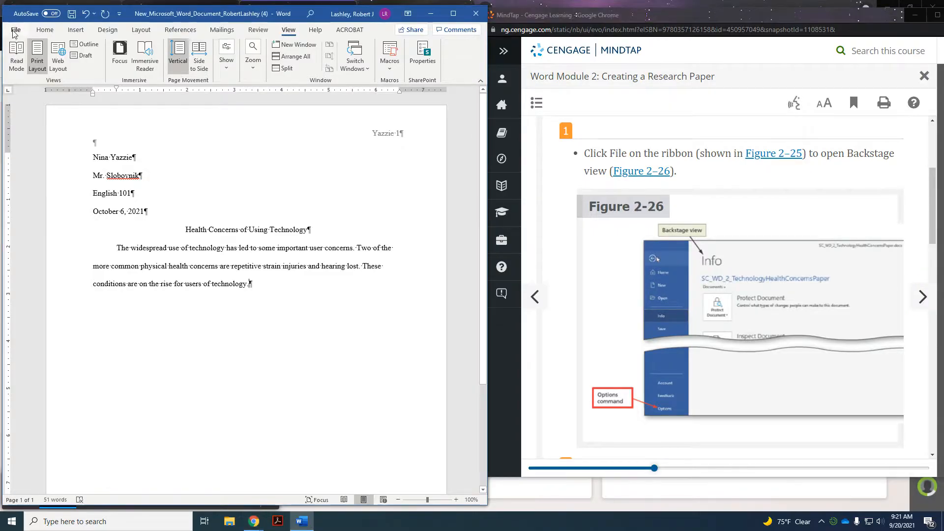
{"action": "left_click", "coordinate": [14, 30]}
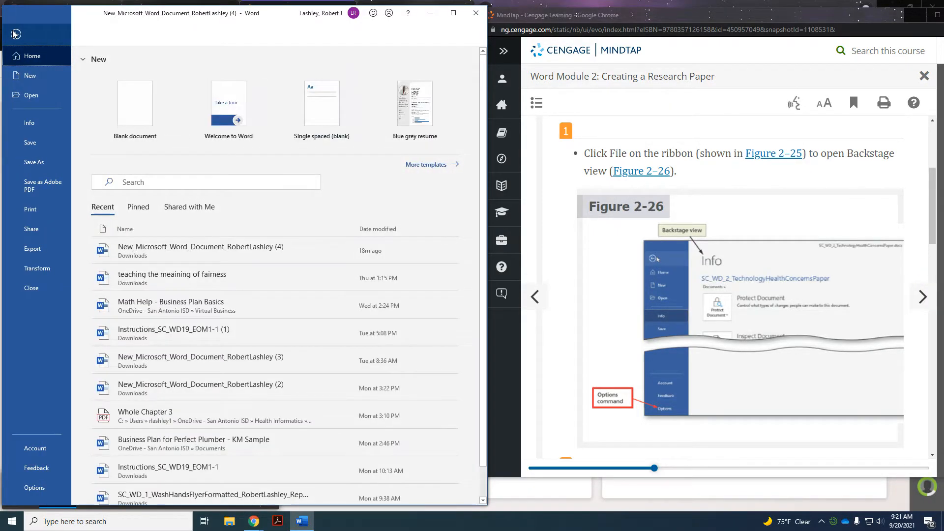
Step: Follow step 2 of section WD 2-4i to open the AutoCorrect dialog from the Proofing settings in Word Options
{"action": "scroll", "coordinate": [684, 242], "scroll_direction": "down", "scroll_amount": 3}
{"action": "scroll", "coordinate": [684, 242], "scroll_direction": "down", "scroll_amount": 4}
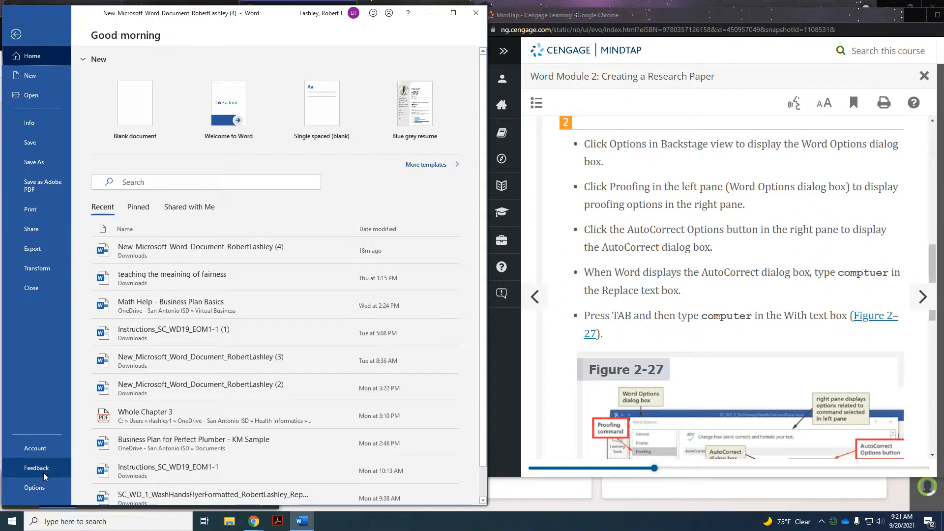
{"action": "left_click", "coordinate": [42, 488]}
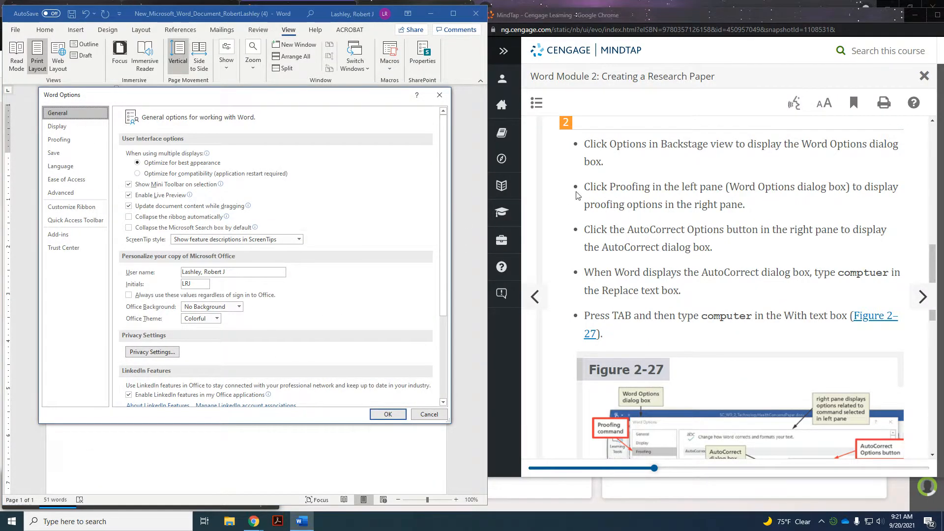
{"action": "left_click", "coordinate": [69, 139]}
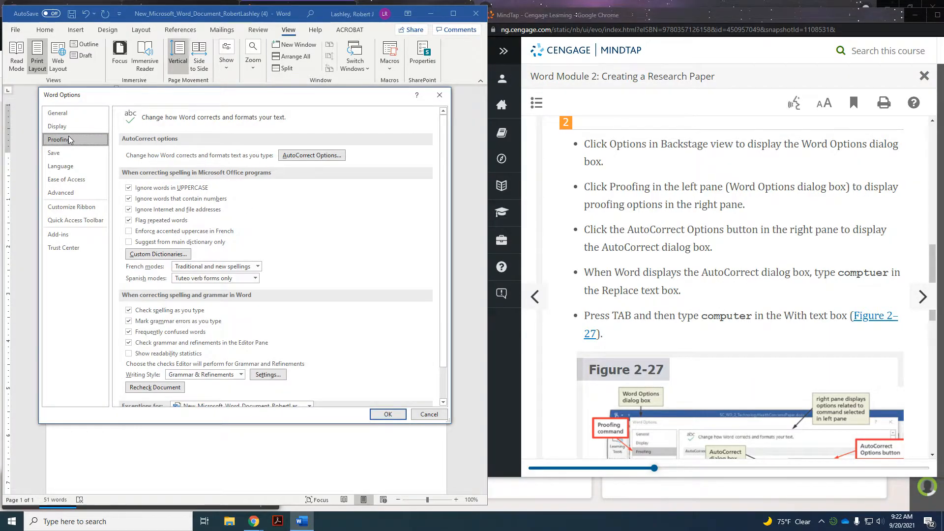
{"action": "left_click", "coordinate": [337, 155]}
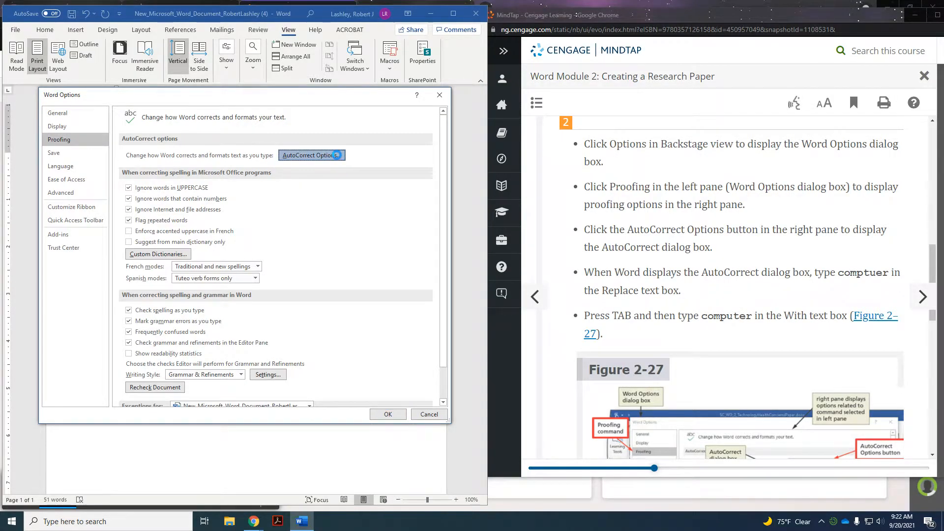
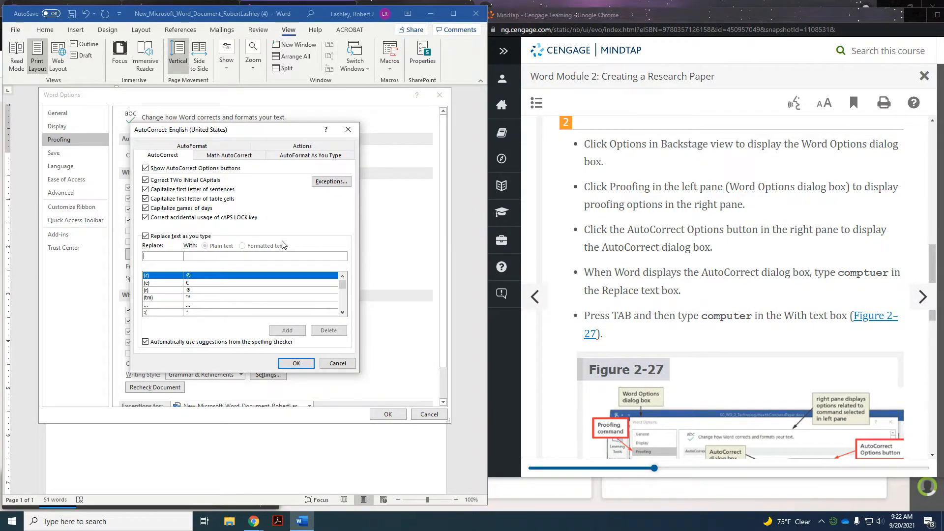
Step: Add an AutoCorrect entry that replaces "comptuer" with "computer", following steps 2 and 3 of section WD 2-4i
{"action": "scroll", "coordinate": [297, 246], "scroll_direction": "down", "scroll_amount": 1}
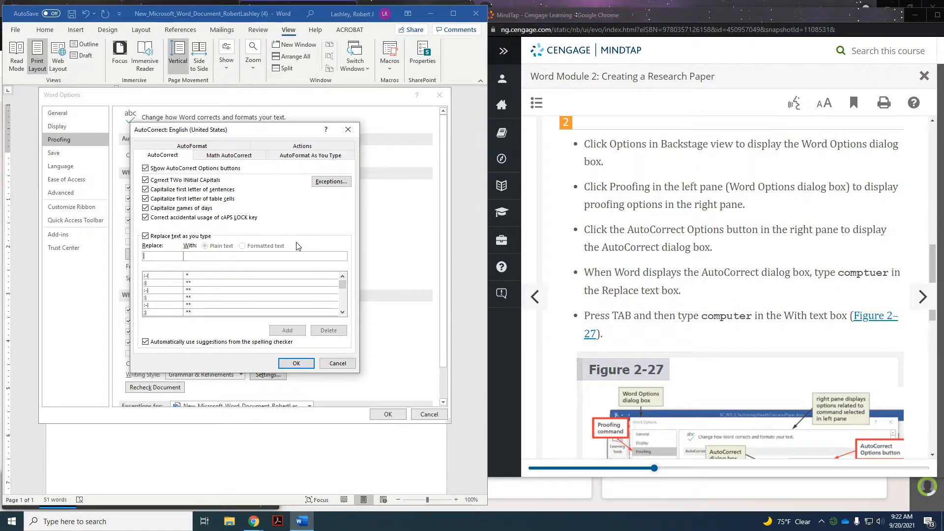
{"action": "left_click", "coordinate": [171, 256]}
{"action": "type", "text": "comptuer"}
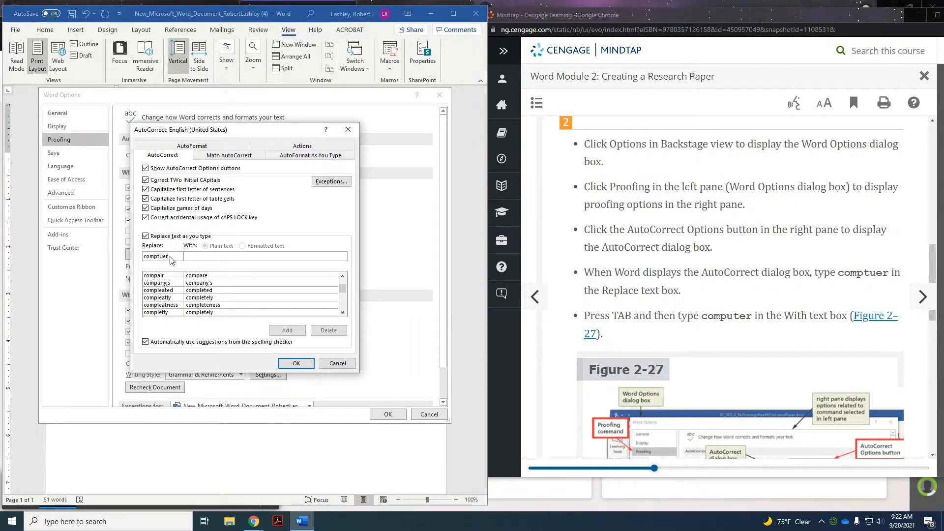
{"action": "type", "text": "computer"}
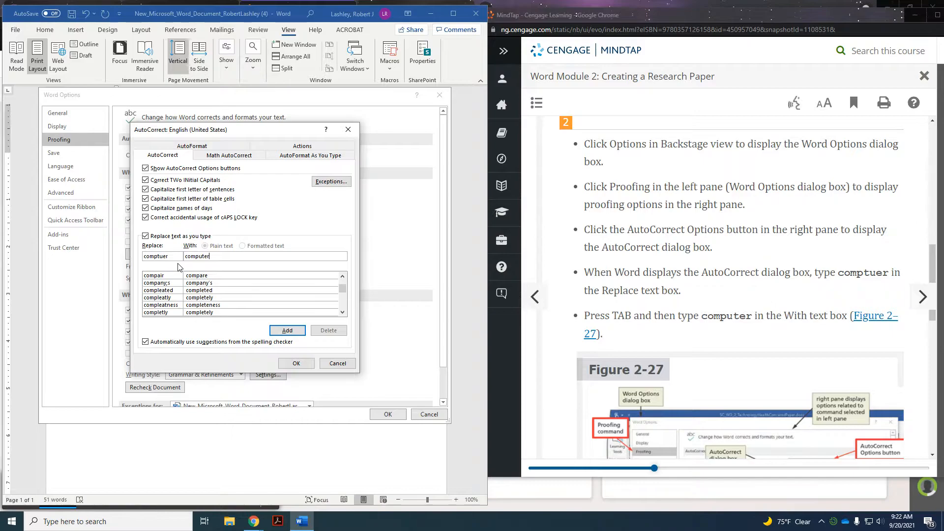
{"action": "scroll", "coordinate": [737, 310], "scroll_direction": "down", "scroll_amount": 4}
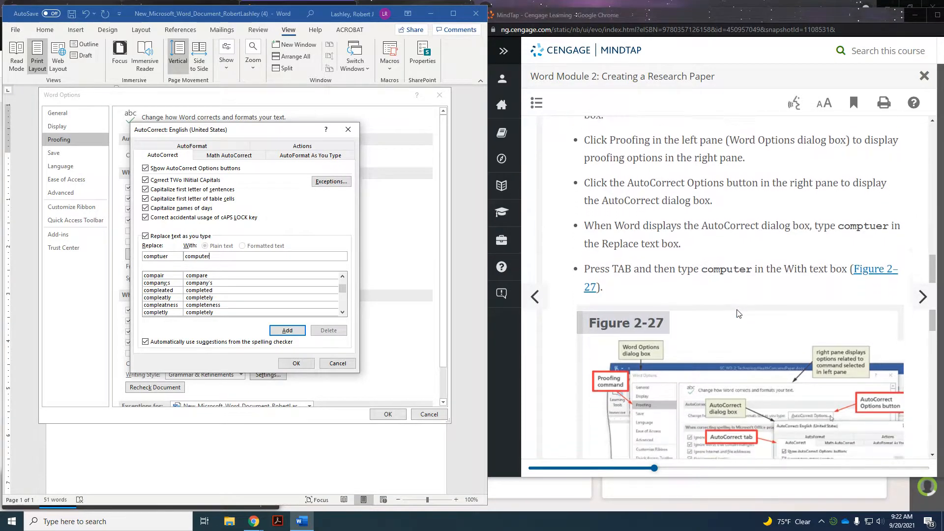
{"action": "scroll", "coordinate": [736, 308], "scroll_direction": "down", "scroll_amount": 2}
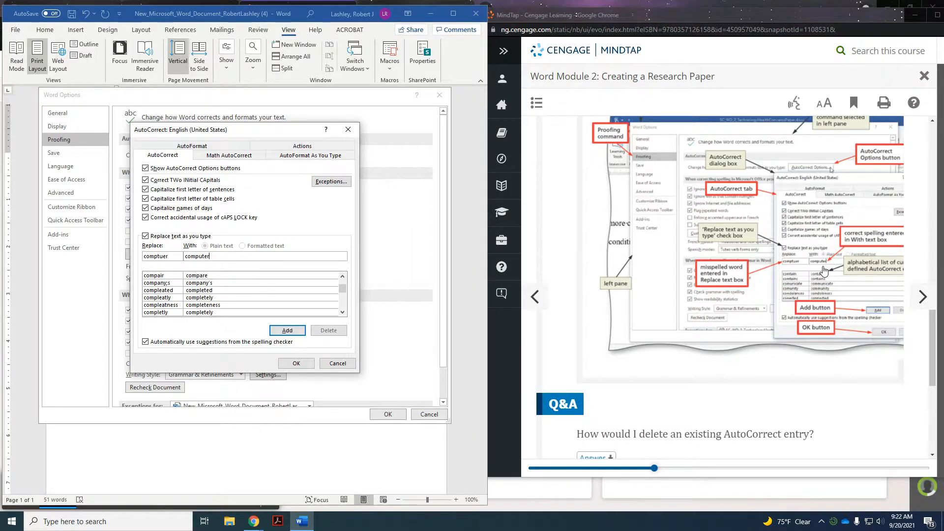
{"action": "scroll", "coordinate": [824, 270], "scroll_direction": "down", "scroll_amount": 1}
{"action": "scroll", "coordinate": [824, 270], "scroll_direction": "down", "scroll_amount": 5}
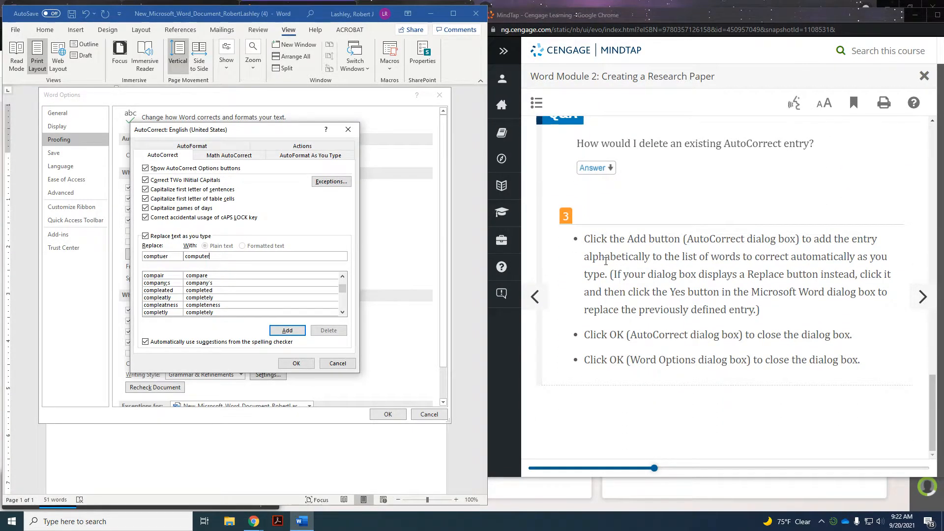
{"action": "left_click", "coordinate": [287, 330]}
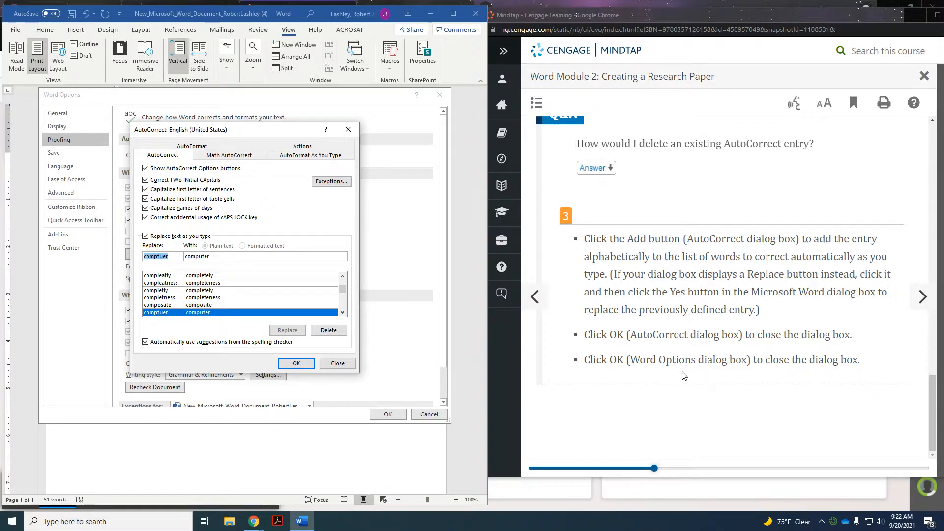
Step: Confirm the new AutoCorrect entry and close the Word Options dialog
{"action": "left_click", "coordinate": [297, 364]}
{"action": "left_click", "coordinate": [387, 415]}
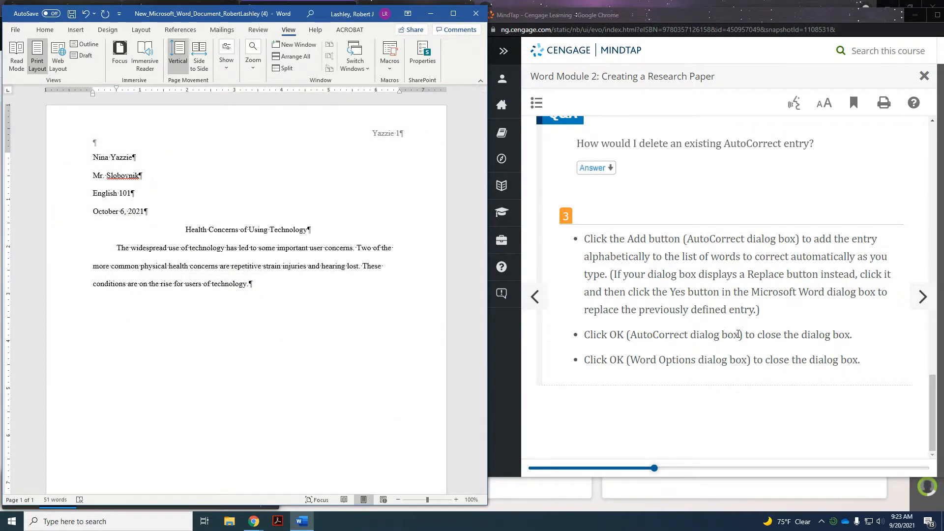
Step: Advance to the next textbook section and read about AutoCorrect capitalization corrections and how to set exceptions
{"action": "left_click", "coordinate": [923, 298]}
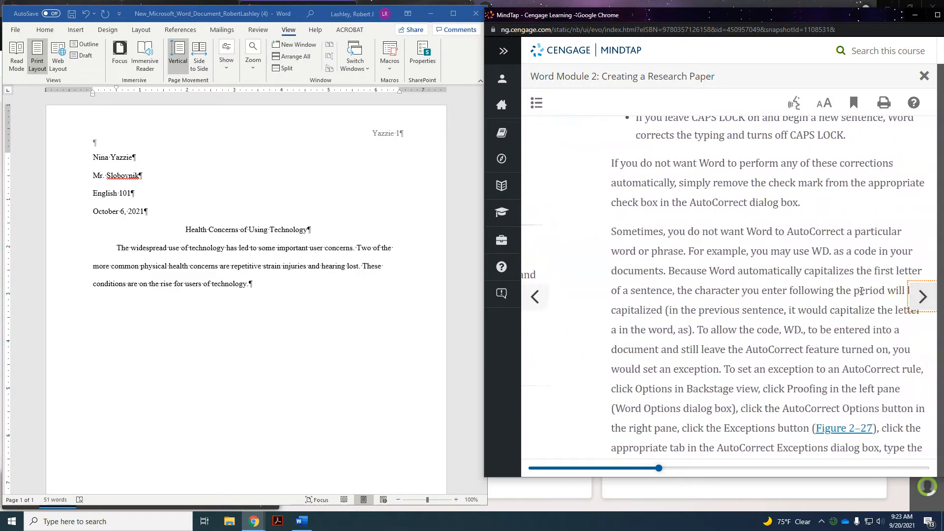
{"action": "scroll", "coordinate": [769, 276], "scroll_direction": "down", "scroll_amount": 5}
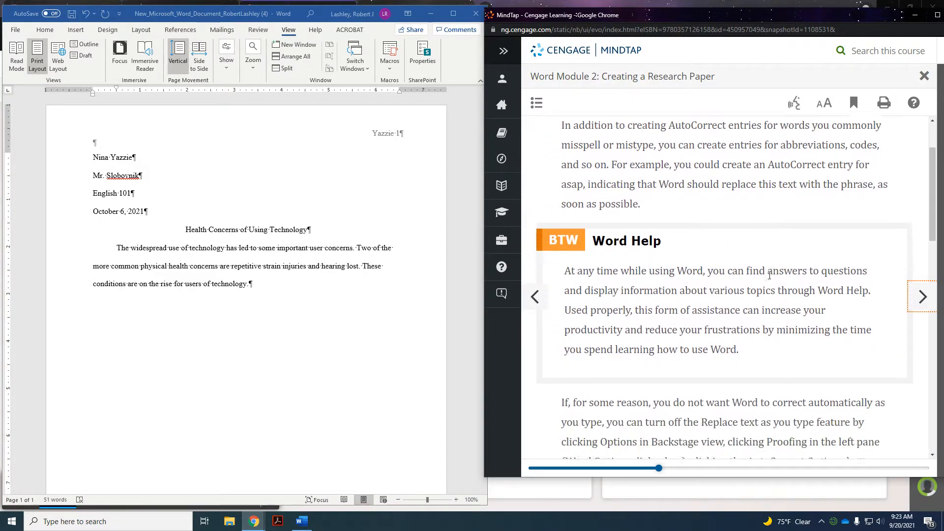
{"action": "scroll", "coordinate": [770, 277], "scroll_direction": "down", "scroll_amount": 10}
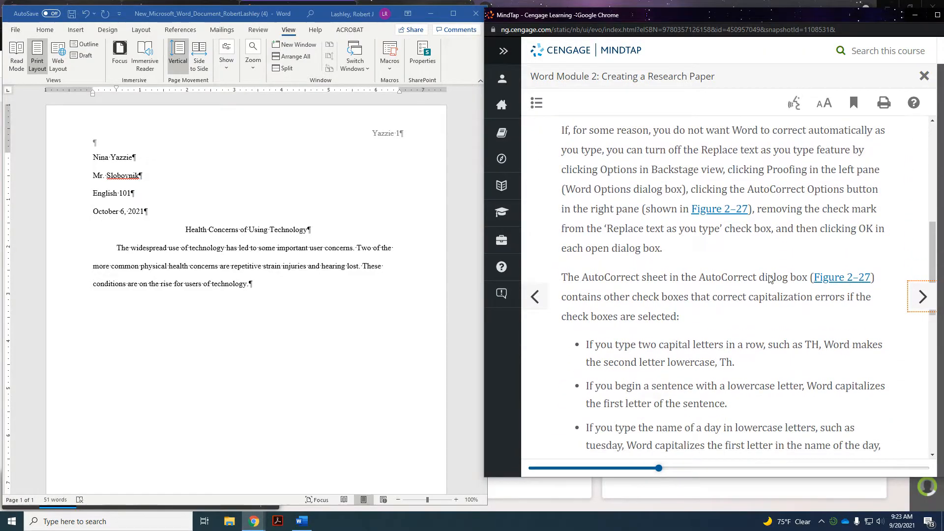
{"action": "scroll", "coordinate": [769, 276], "scroll_direction": "down", "scroll_amount": 4}
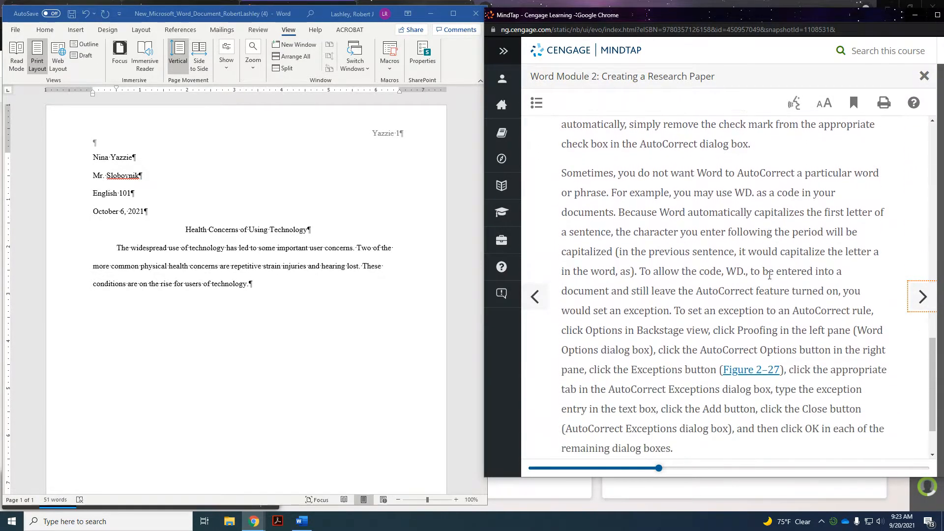
{"action": "scroll", "coordinate": [775, 271], "scroll_direction": "up", "scroll_amount": 6}
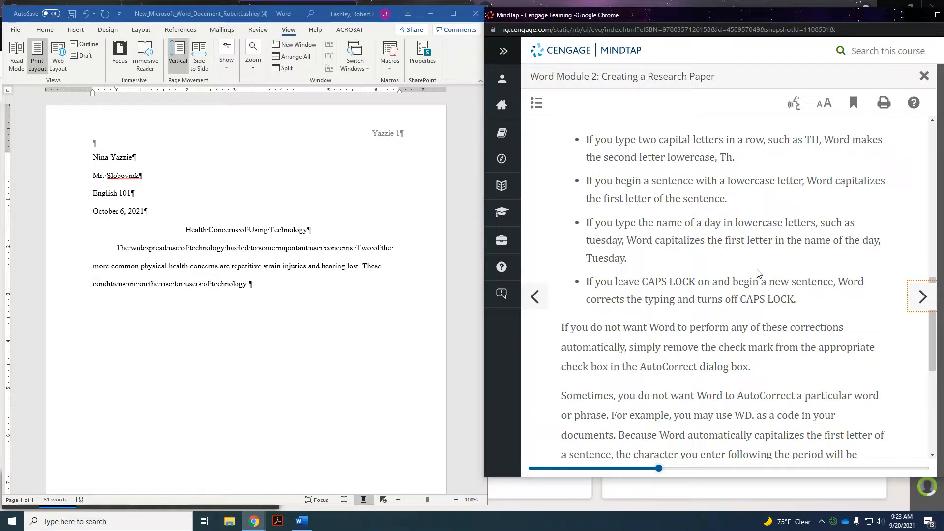
{"action": "scroll", "coordinate": [758, 274], "scroll_direction": "down", "scroll_amount": 1}
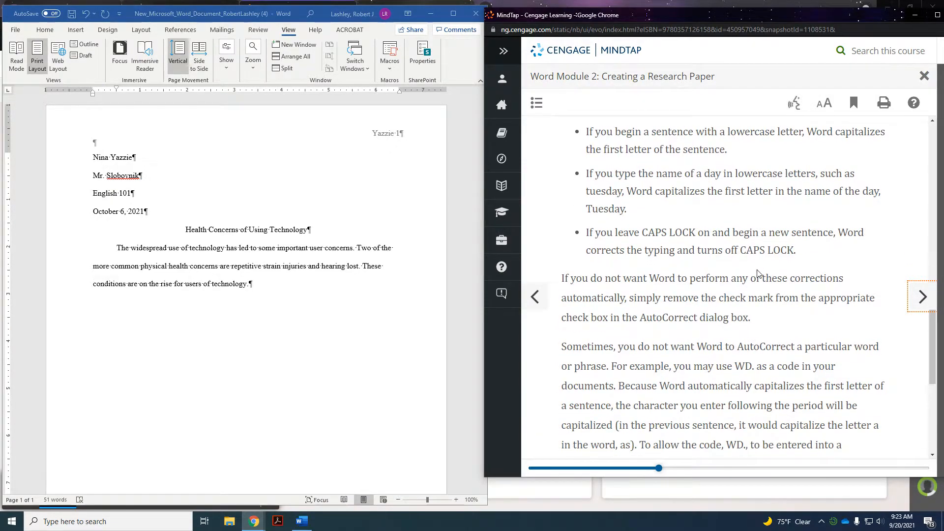
{"action": "scroll", "coordinate": [758, 273], "scroll_direction": "up", "scroll_amount": 4}
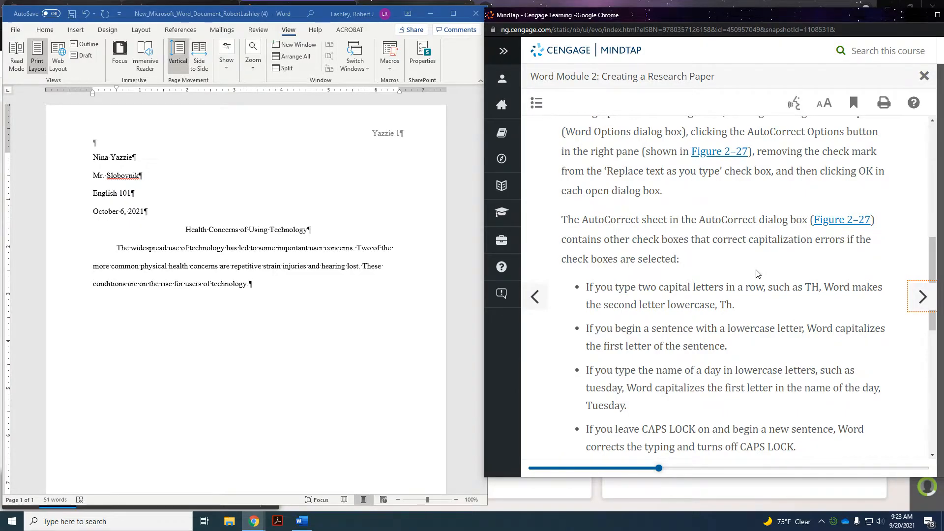
{"action": "scroll", "coordinate": [758, 273], "scroll_direction": "down", "scroll_amount": 1}
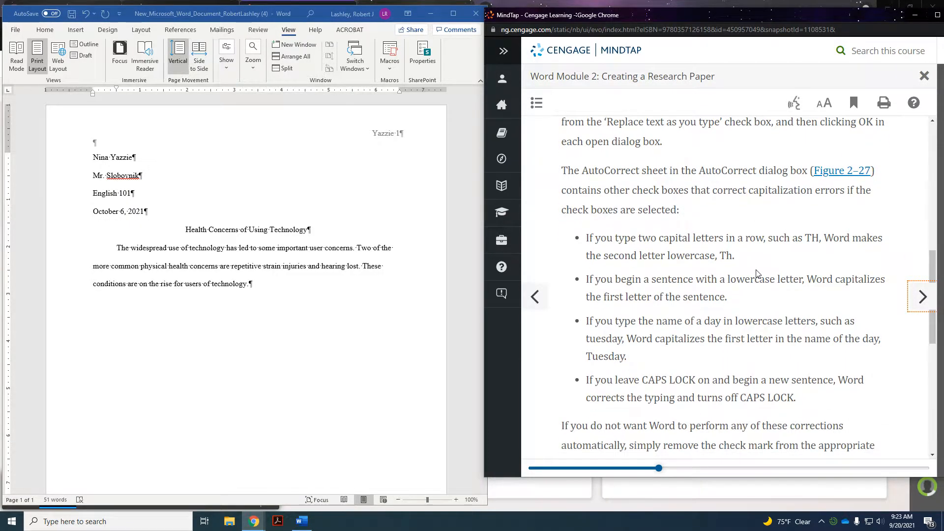
{"action": "scroll", "coordinate": [757, 273], "scroll_direction": "down", "scroll_amount": 1}
{"action": "scroll", "coordinate": [758, 271], "scroll_direction": "down", "scroll_amount": 5}
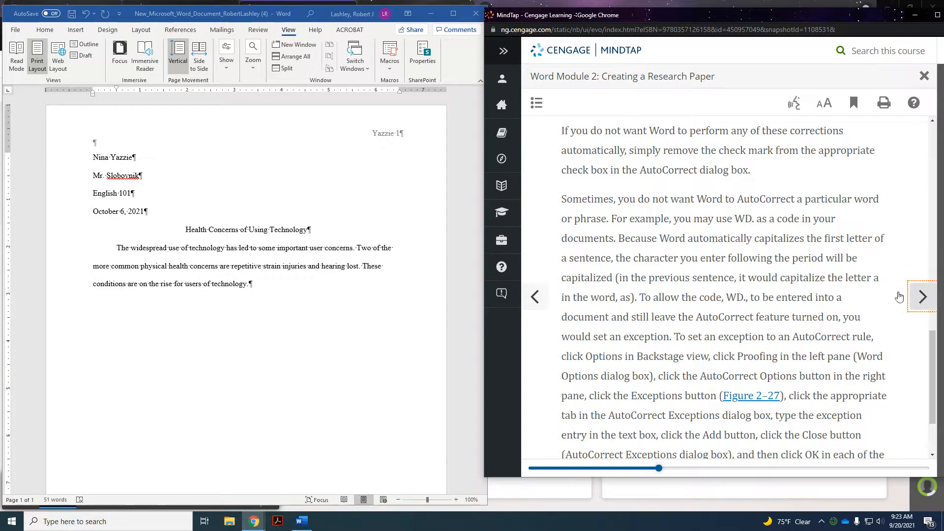
Step: Advance to WD 2-4k and begin a new paragraph: "A repetitive strain injury (RSI) is an injury or disorder of the muscles, nerves, tendons, ligaments, and joints. Technology-"
{"action": "left_click", "coordinate": [922, 296]}
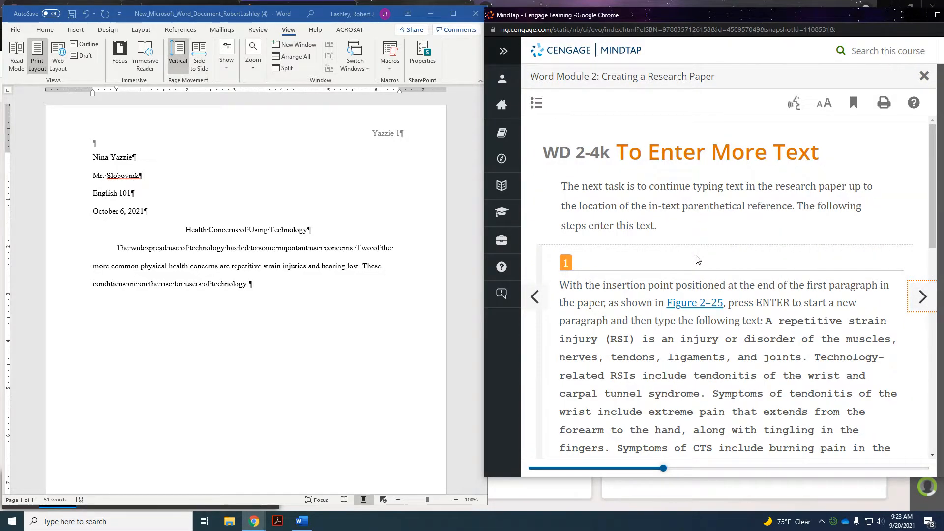
{"action": "scroll", "coordinate": [698, 260], "scroll_direction": "down", "scroll_amount": 2}
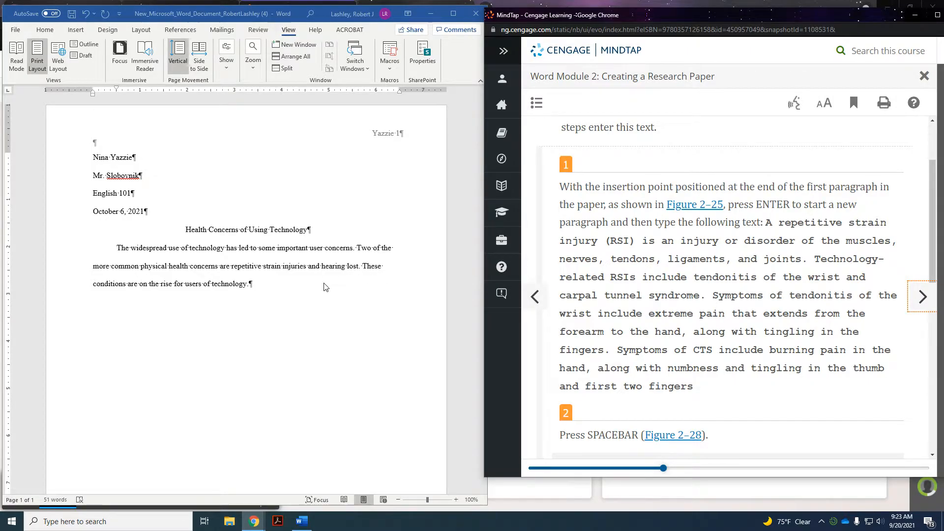
{"action": "left_click", "coordinate": [310, 285]}
{"action": "key", "text": "Return"}
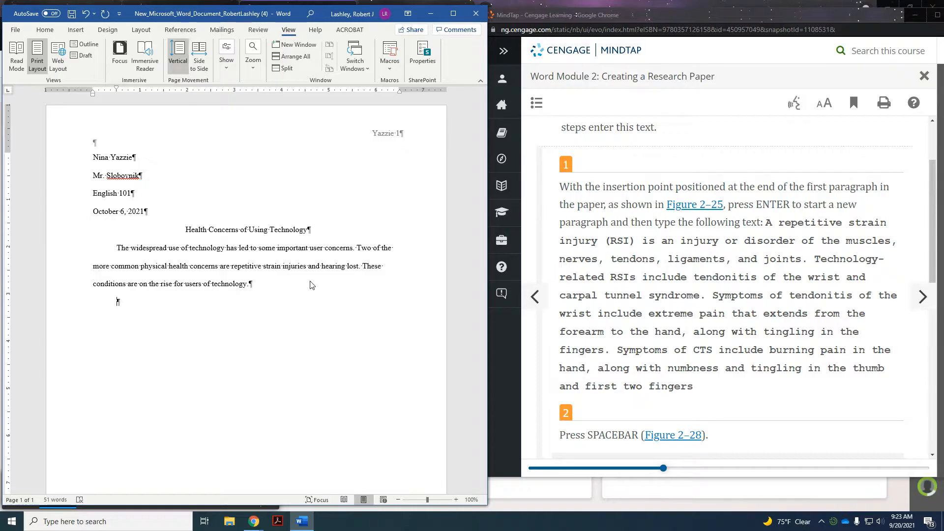
{"action": "type", "text": "A repetitive strain injur"}
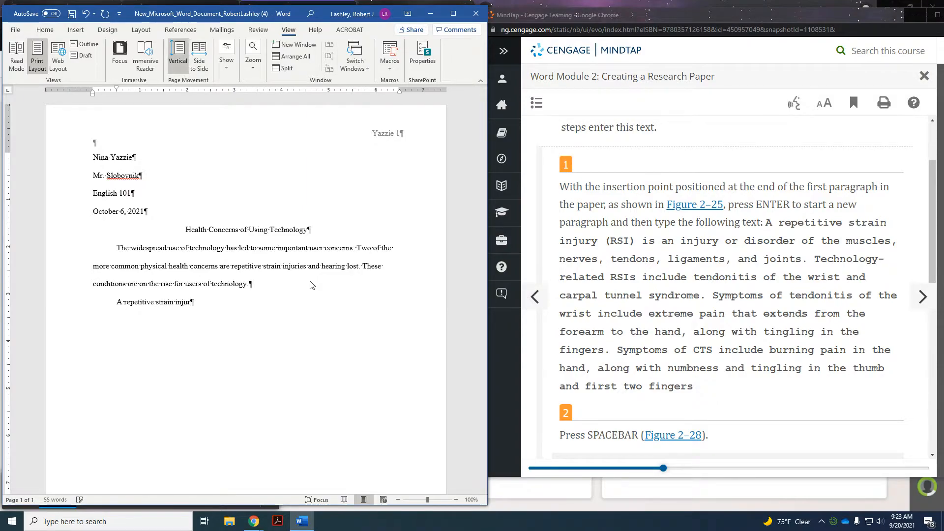
{"action": "type", "text": "y (RRSI) "}
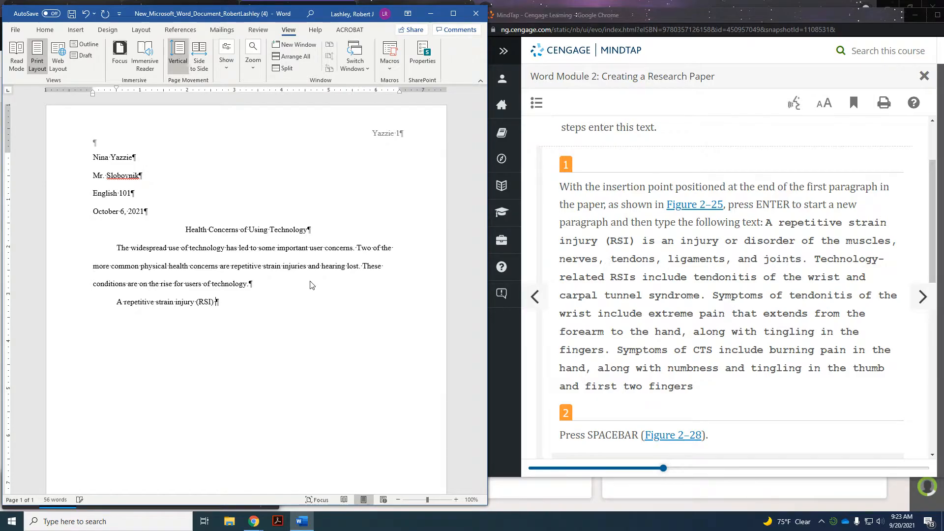
{"action": "type", "text": "is an injury or disorder of the ms"}
{"action": "type", "text": "cles, "}
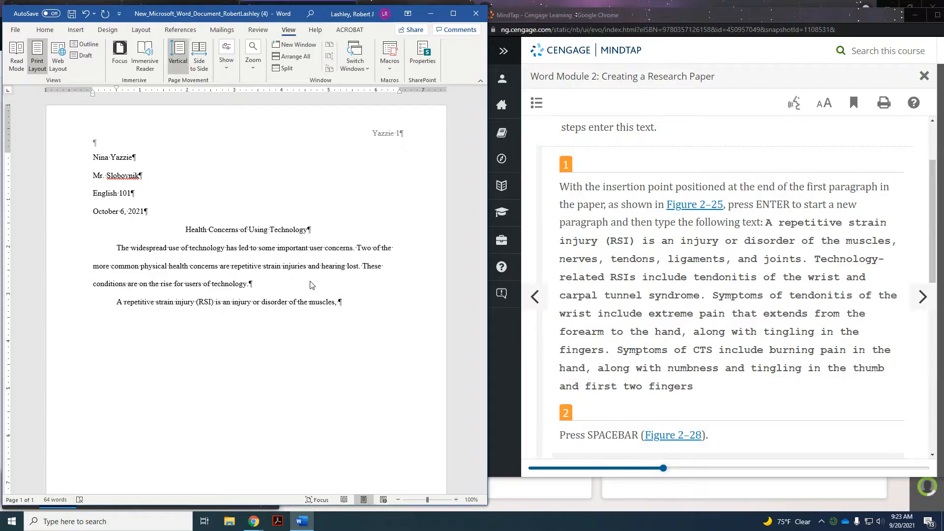
{"action": "type", "text": "nerves, tendons, ligame"}
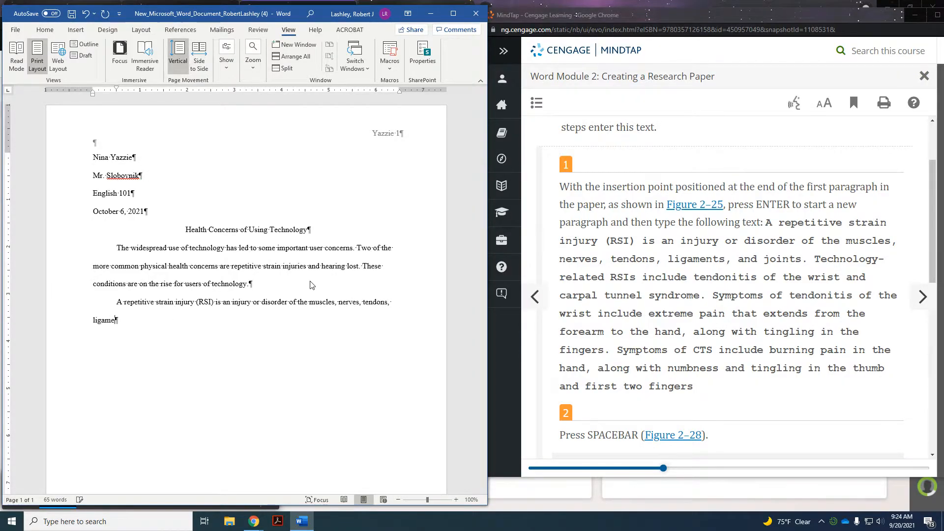
{"action": "type", "text": "nts, and joints. Technology-"}
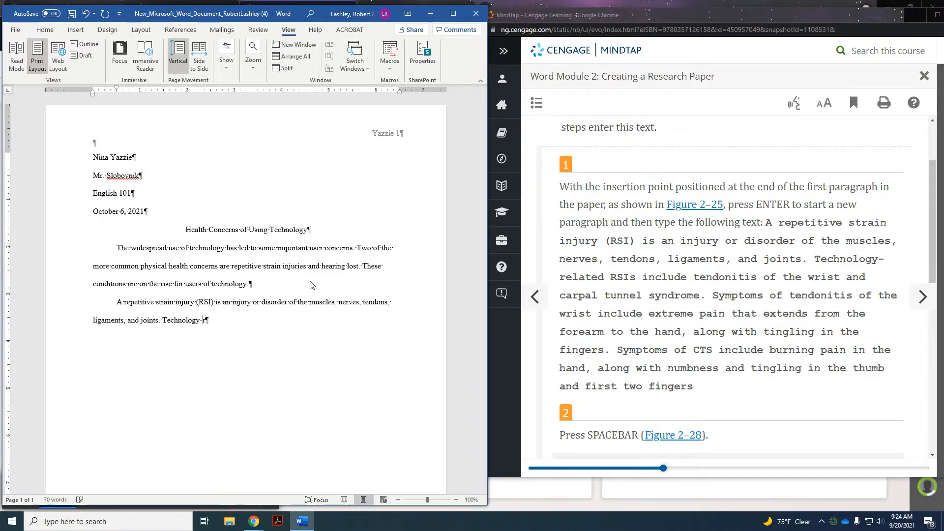
Step: Continue the paragraph directly after "Technology-" with "related RSIs include tendonitis of the wrist and carpal tunnel syndrome."
{"action": "type", "text": "related RSIs include "}
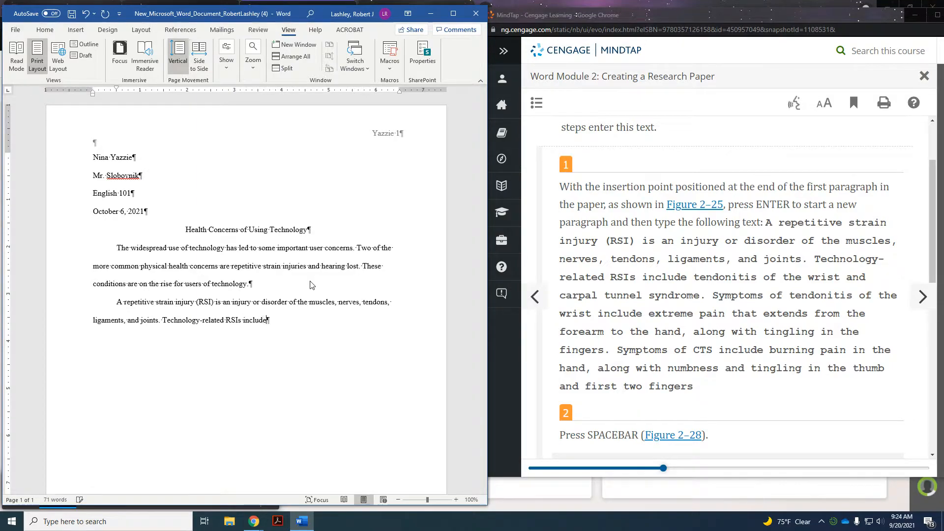
{"action": "type", "text": "tendoniti"}
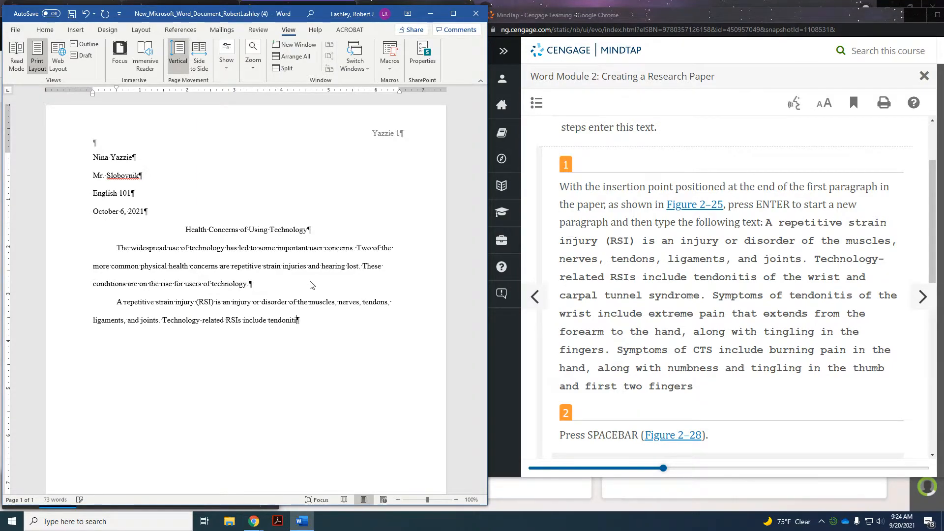
{"action": "type", "text": "s of the wri"}
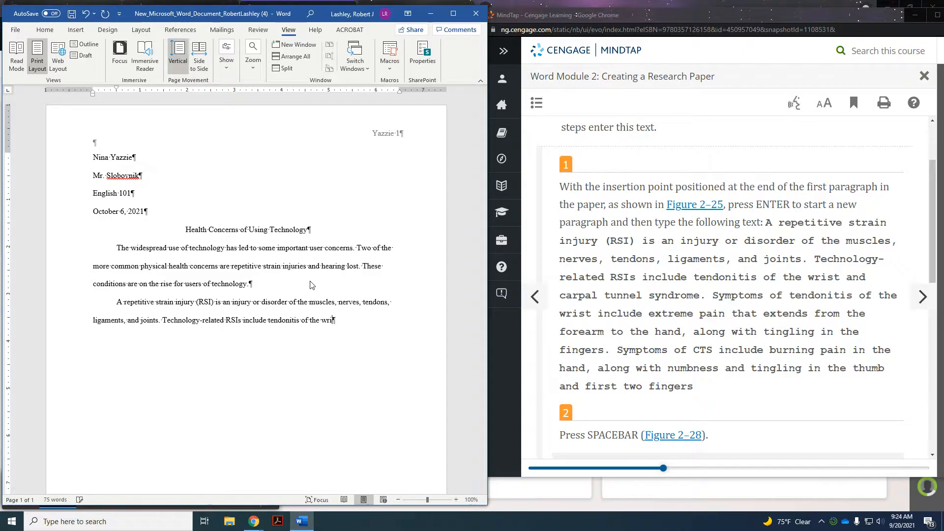
{"action": "type", "text": "st and"}
{"action": "type", "text": " carpal "}
{"action": "type", "text": "tunnel s"}
{"action": "type", "text": "yndrome. "}
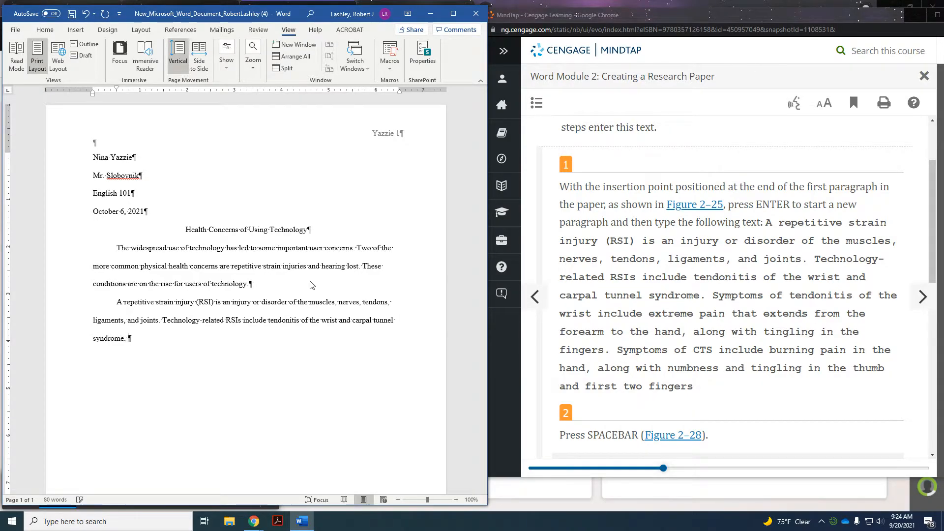
Step: Continue the paragraph with "Symptoms of tendonitis of the wrist include extreme pain that extends from the forearm to the hand"
{"action": "type", "text": "Symptoms o"}
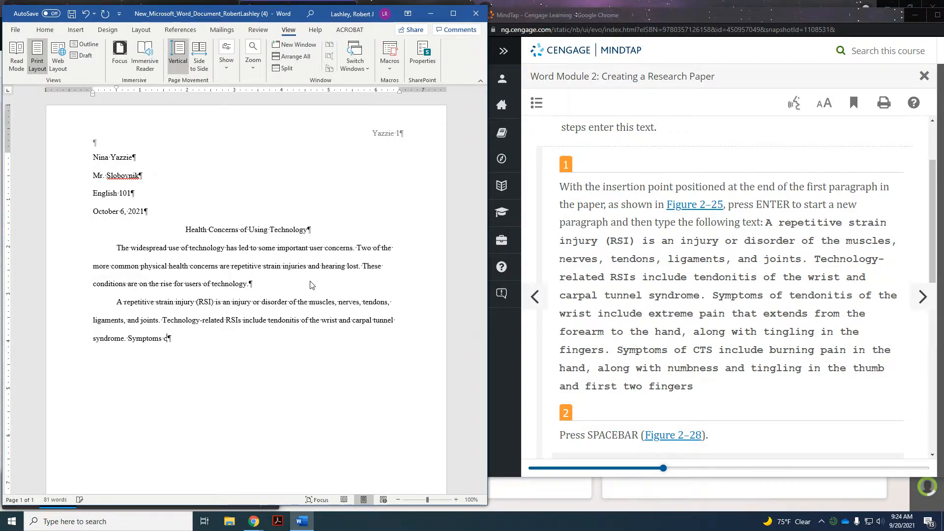
{"action": "type", "text": "f tendonitis of the w"}
{"action": "type", "text": "ri"}
{"action": "type", "text": "st include e"}
{"action": "type", "text": "xtreme p"}
{"action": "type", "text": "ain that exte"}
{"action": "type", "text": "nds from the "}
{"action": "type", "text": "forearm"}
{"action": "type", "text": " to the hand"}
Step: Add ", along with tingling in the fingers. Symptoms of CTS include burning pain in the hand, along with numbness and tingling in the thumb and first two fingers "
{"action": "type", "text": ", a"}
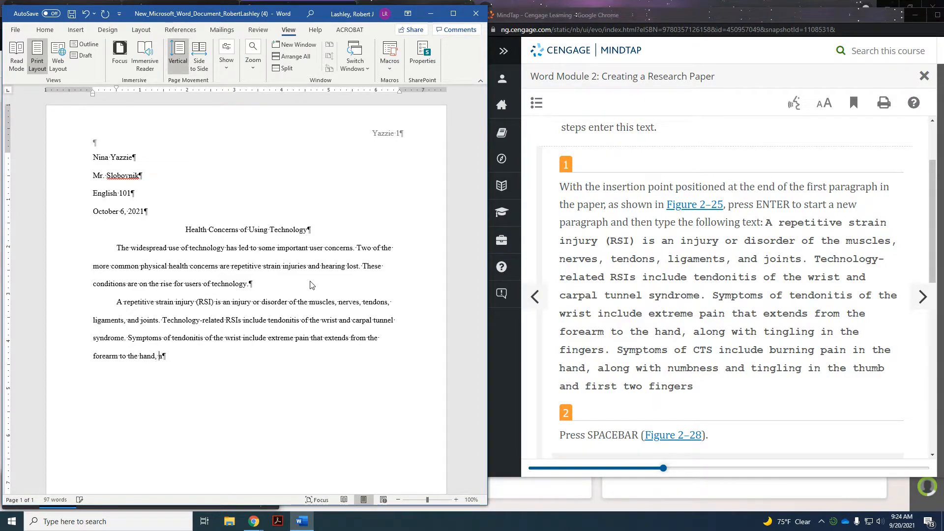
{"action": "type", "text": "long with tin"}
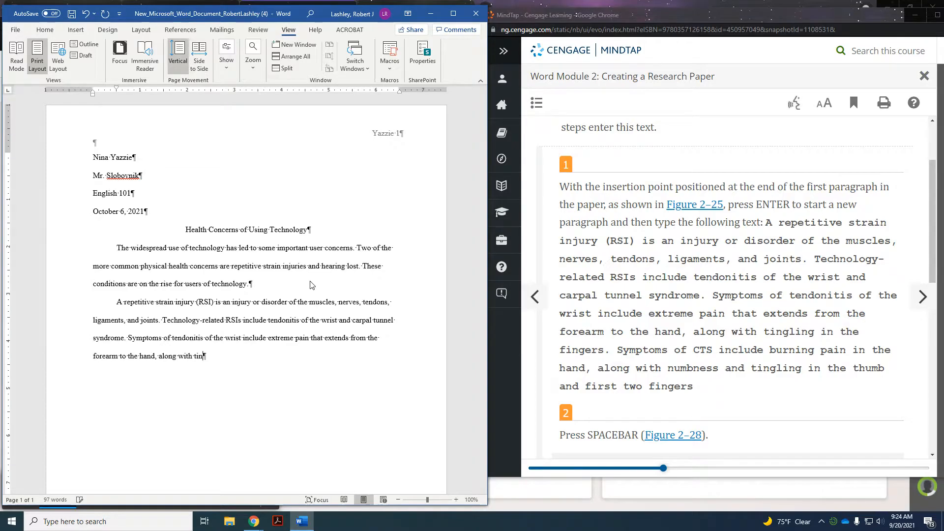
{"action": "type", "text": "gling in the fingers. Symptoms of CTS include burn"}
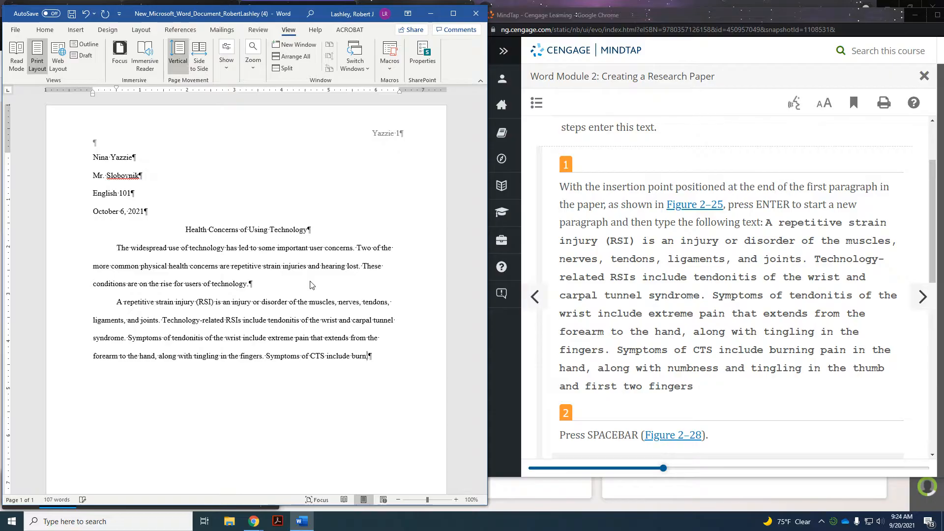
{"action": "type", "text": "ing pain in the hand, along w"}
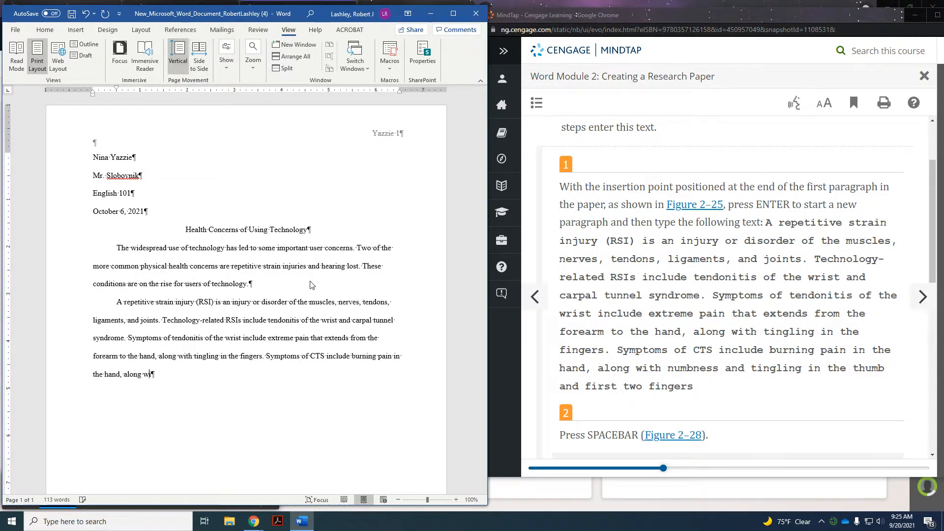
{"action": "type", "text": "ith numbne"}
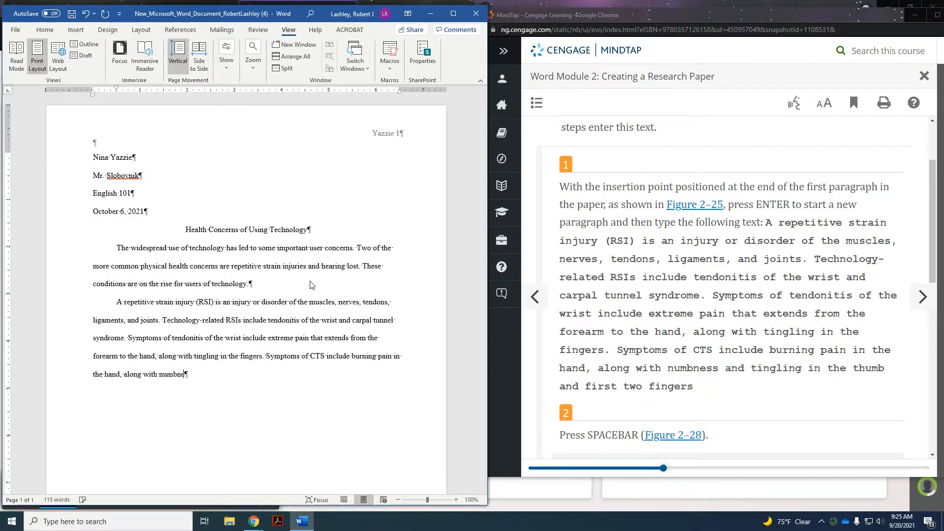
{"action": "type", "text": "ss and tingling in the "}
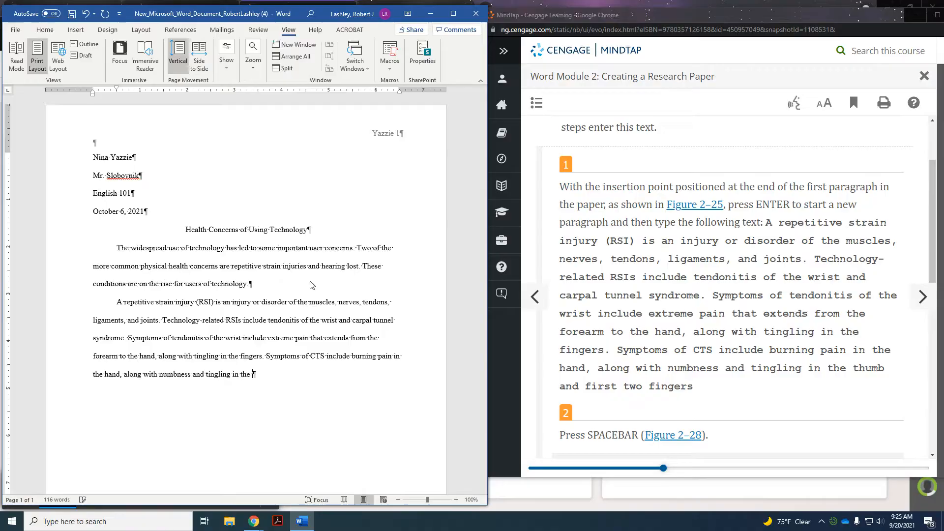
{"action": "type", "text": "thumb and first two fingers."}
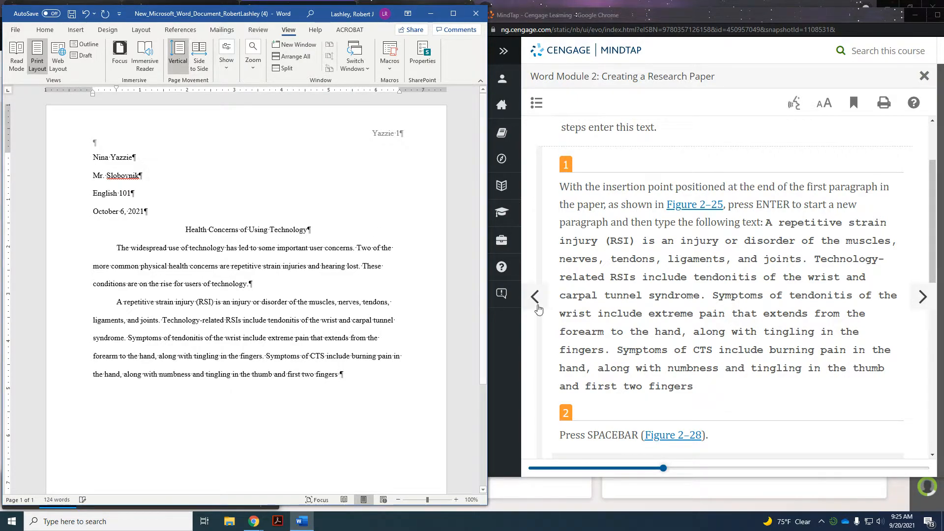
Step: Check the paragraph against Figure 2-28, and advance to section WD 2-4l to read about citations
{"action": "scroll", "coordinate": [653, 439], "scroll_direction": "down", "scroll_amount": 2}
{"action": "scroll", "coordinate": [653, 439], "scroll_direction": "down", "scroll_amount": 2}
{"action": "scroll", "coordinate": [642, 274], "scroll_direction": "down", "scroll_amount": 8}
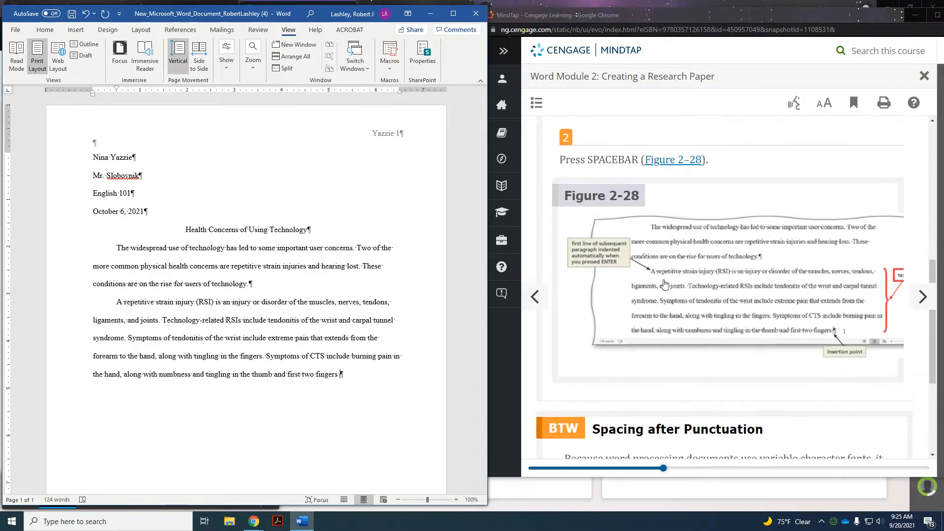
{"action": "left_click", "coordinate": [922, 297]}
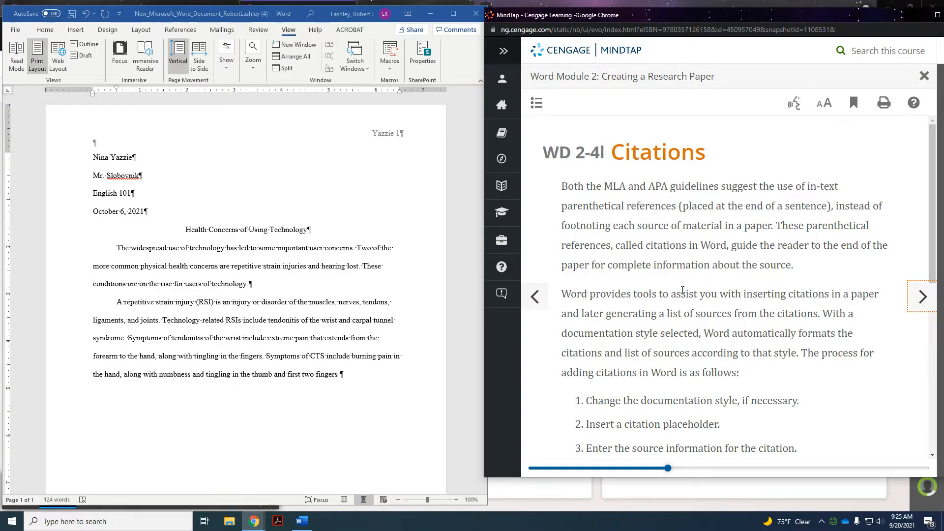
{"action": "scroll", "coordinate": [683, 292], "scroll_direction": "down", "scroll_amount": 4}
{"action": "scroll", "coordinate": [683, 292], "scroll_direction": "down", "scroll_amount": 3}
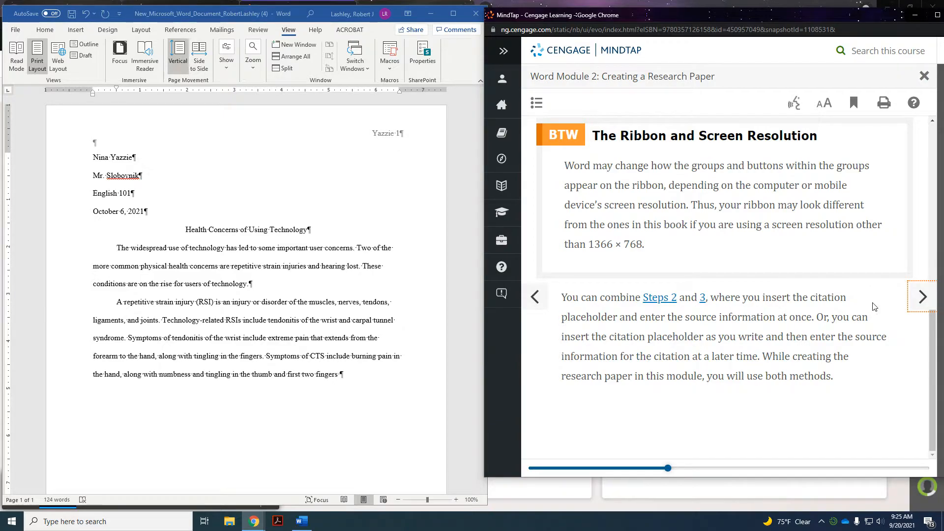
Step: Advance to section WD 2-4m and read step 1 on changing the bibliography style
{"action": "left_click", "coordinate": [922, 297]}
{"action": "left_click", "coordinate": [921, 297]}
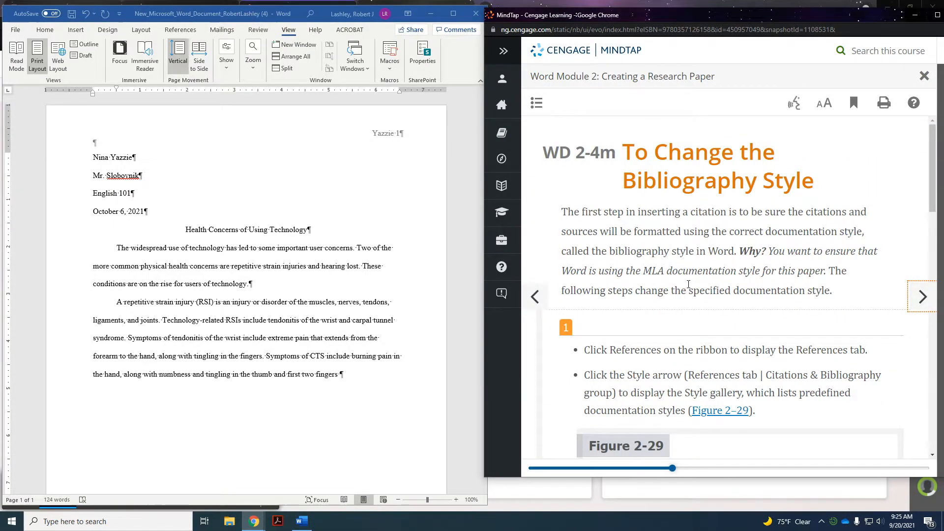
{"action": "scroll", "coordinate": [694, 295], "scroll_direction": "down", "scroll_amount": 5}
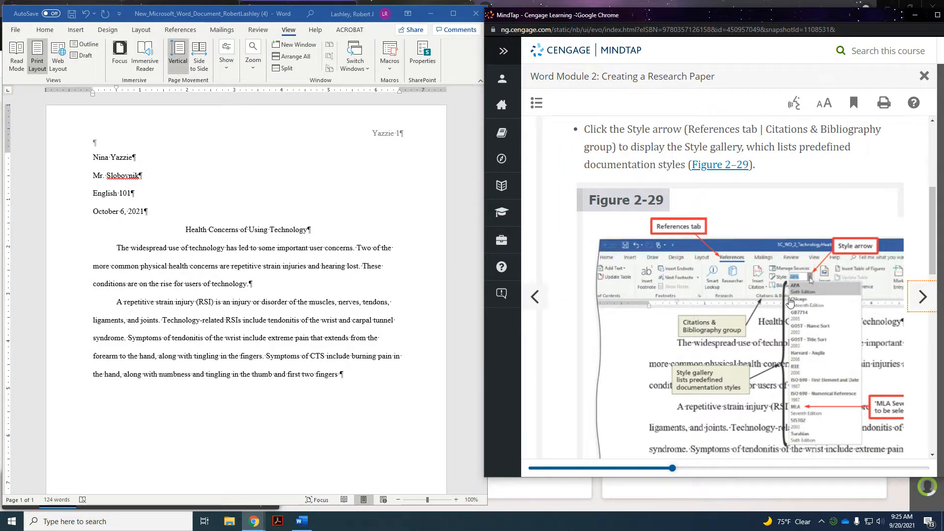
Step: In Word, change the paper's citation and bibliography style to MLA Seventh Edition
{"action": "left_click", "coordinate": [170, 30]}
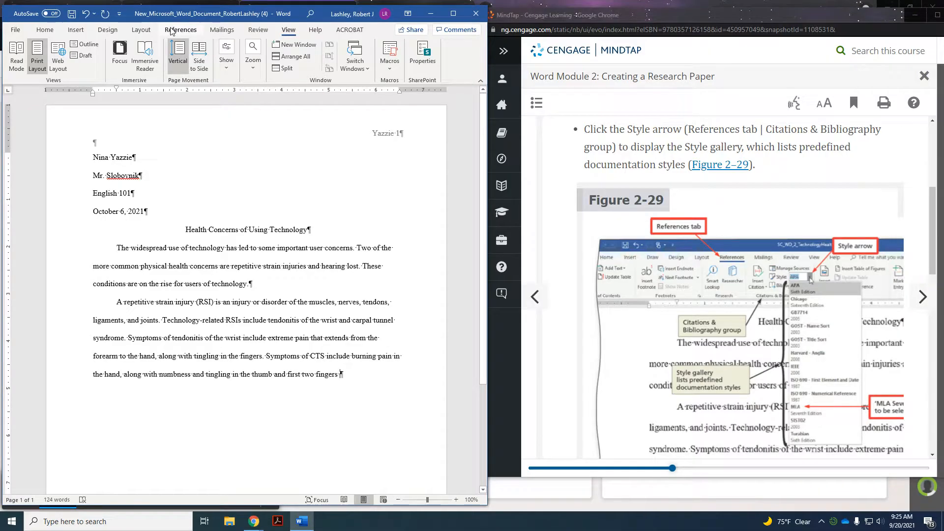
{"action": "left_click", "coordinate": [171, 30]}
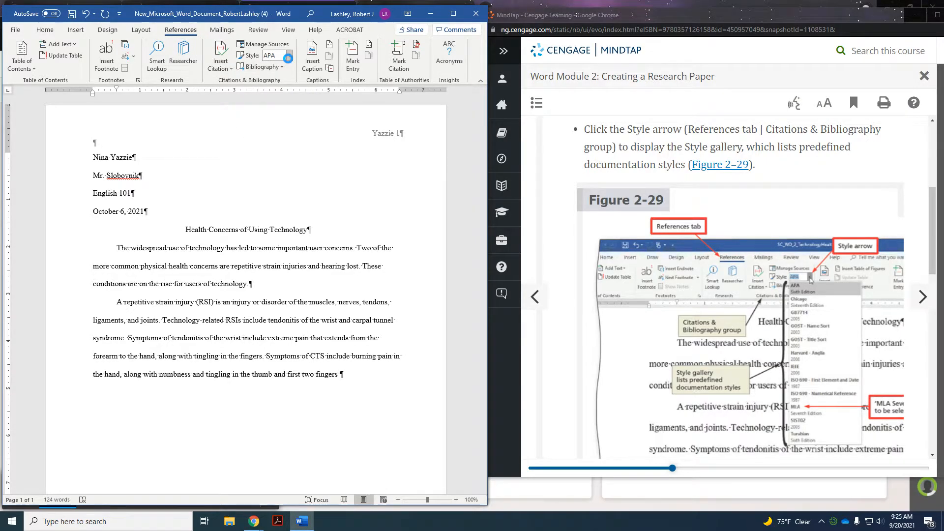
{"action": "left_click", "coordinate": [290, 56]}
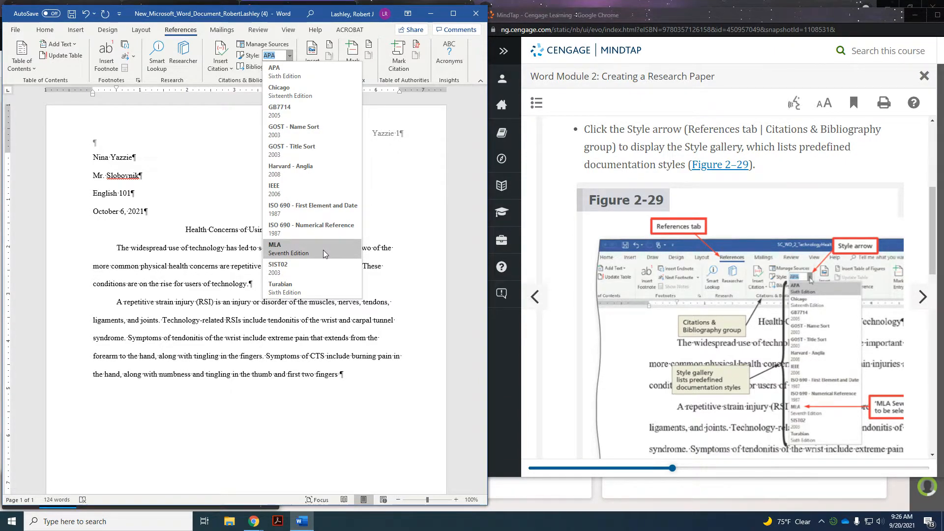
{"action": "scroll", "coordinate": [851, 236], "scroll_direction": "down", "scroll_amount": 4}
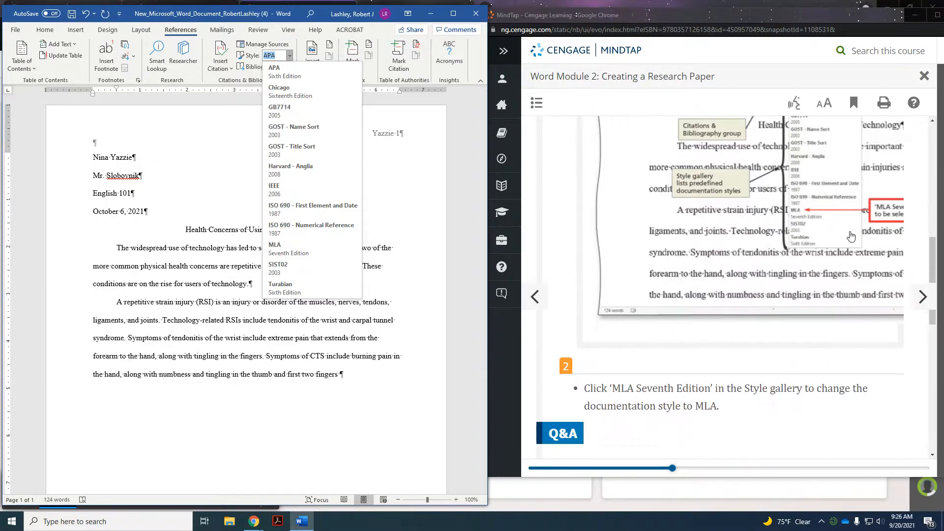
{"action": "left_click", "coordinate": [306, 250]}
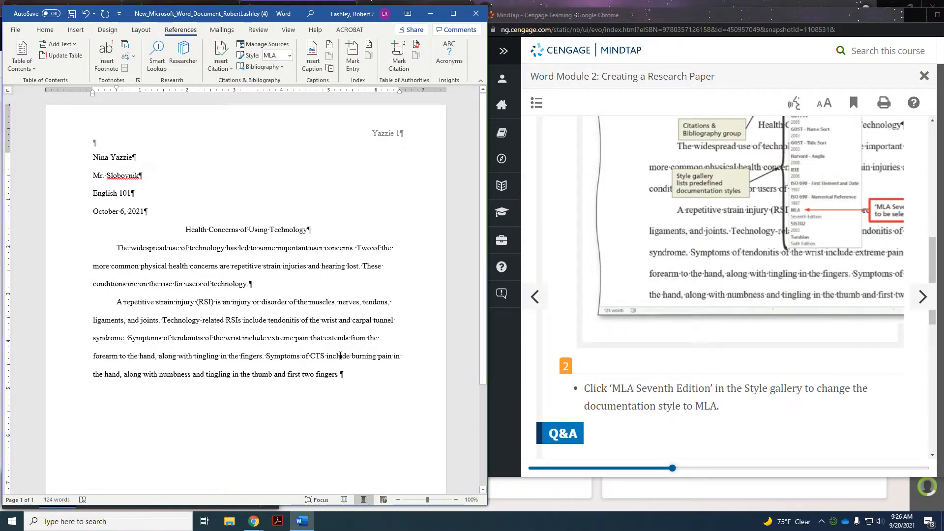
Step: Read the MindTap details required for MLA sources, and advance to the section on inserting a citation for a new source
{"action": "scroll", "coordinate": [716, 335], "scroll_direction": "down", "scroll_amount": 8}
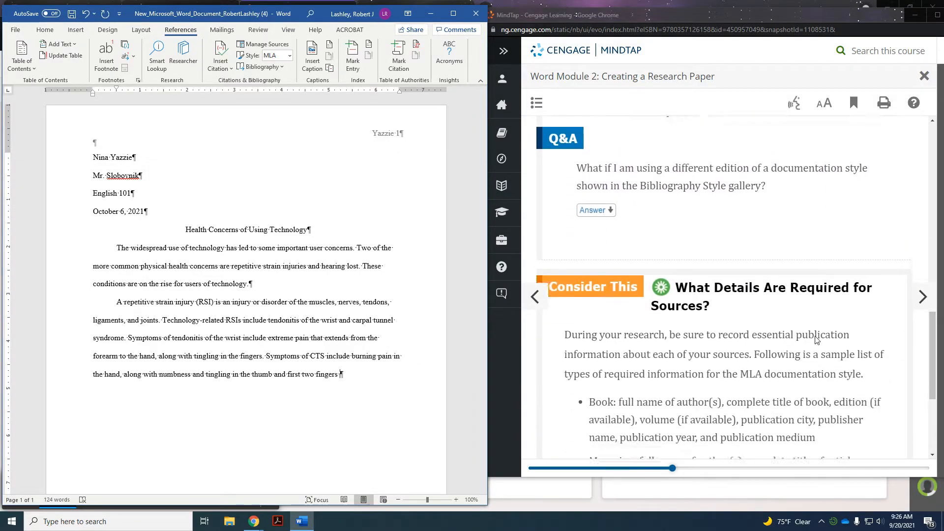
{"action": "scroll", "coordinate": [816, 339], "scroll_direction": "down", "scroll_amount": 2}
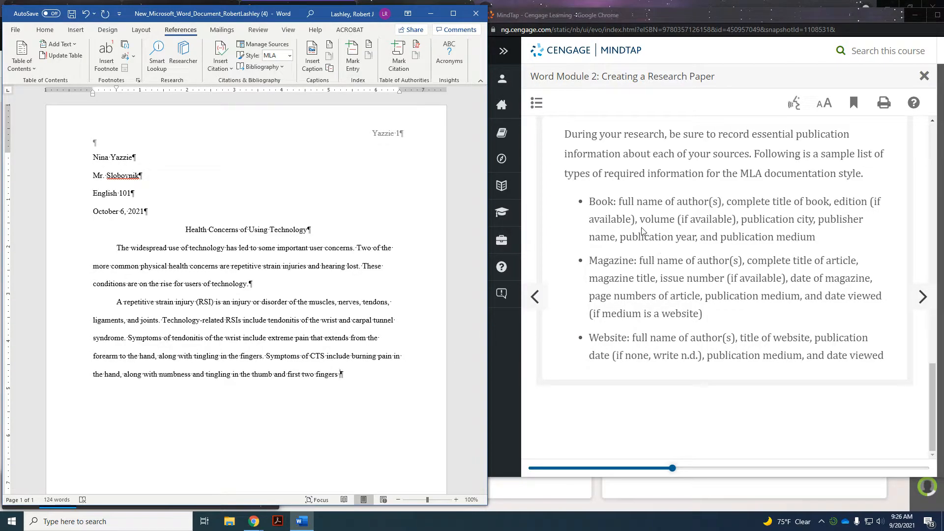
{"action": "left_click", "coordinate": [923, 298]}
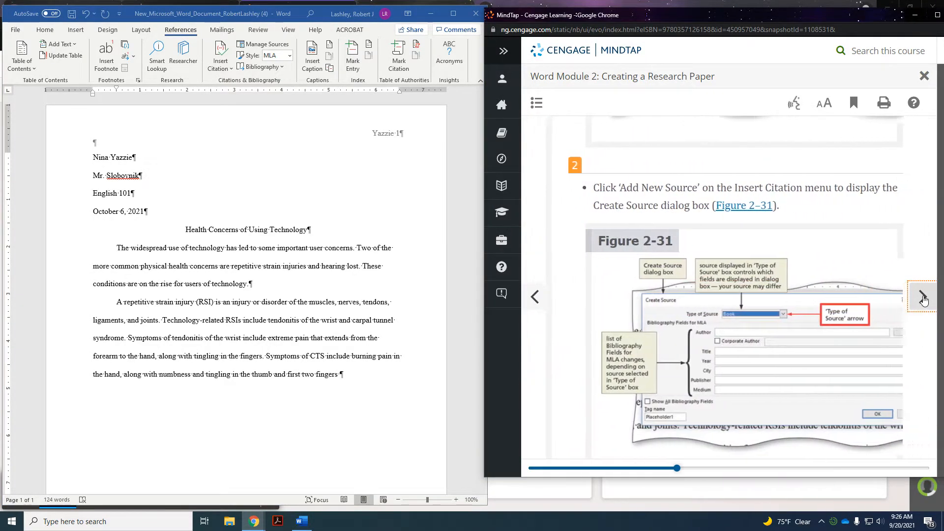
{"action": "scroll", "coordinate": [718, 199], "scroll_direction": "down", "scroll_amount": 1}
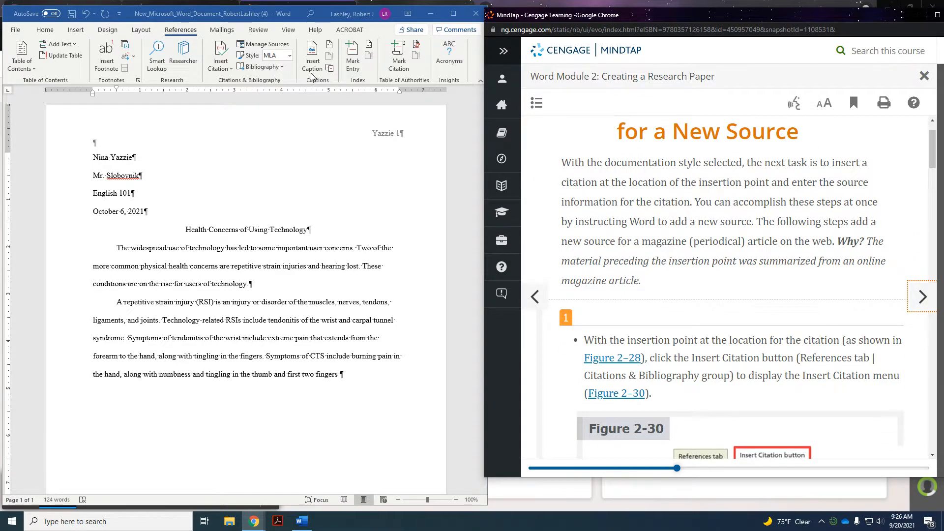
Step: Start adding a new source in Word for a citation at the end of the second body paragraph
{"action": "left_click", "coordinate": [221, 68]}
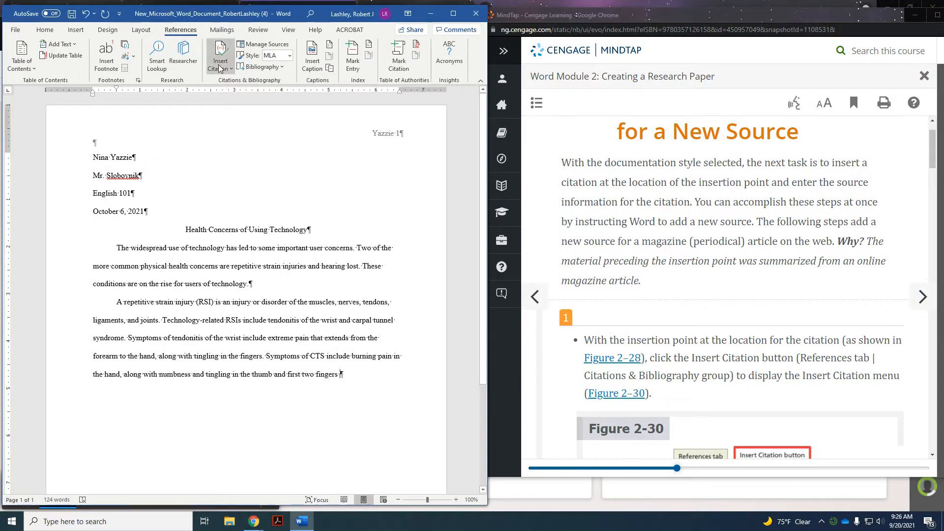
{"action": "left_click", "coordinate": [220, 68]}
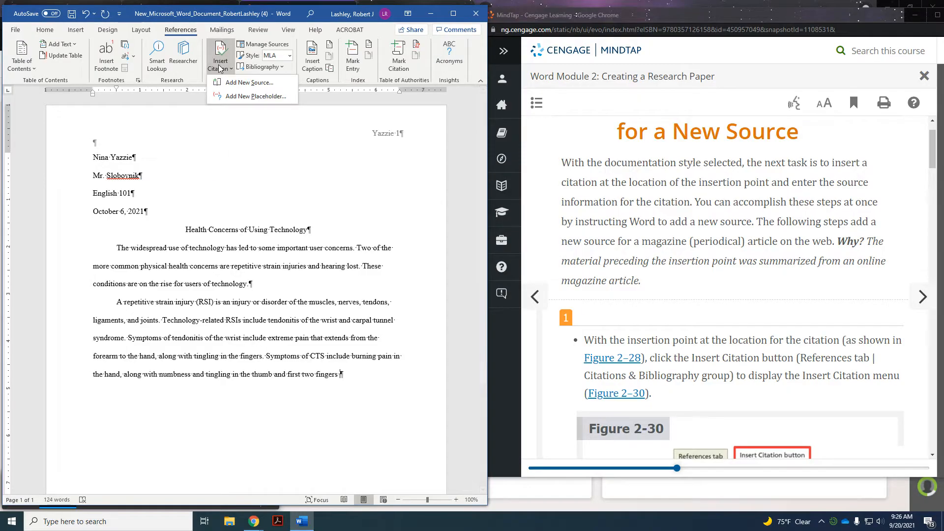
{"action": "left_click", "coordinate": [238, 83]}
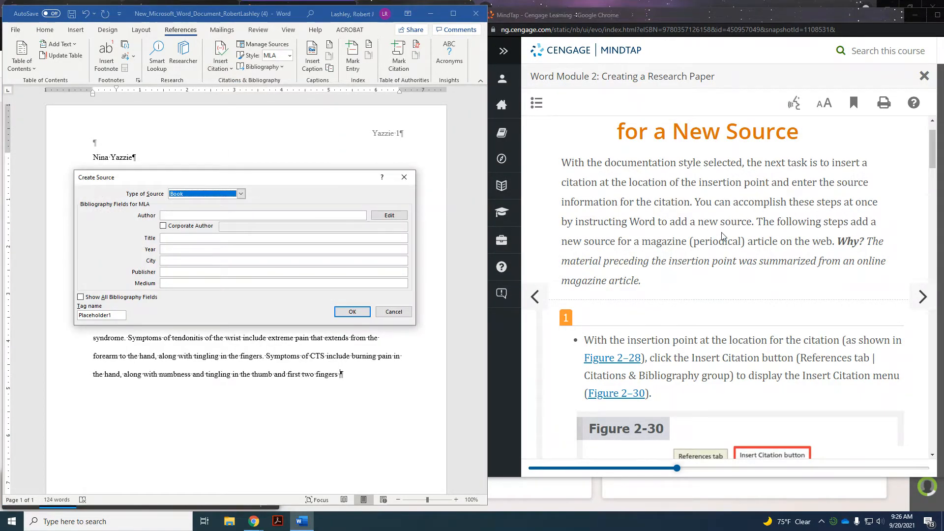
Step: Follow the MindTap instructions to step 3 and set the new source's type to Article in a Periodical
{"action": "scroll", "coordinate": [715, 233], "scroll_direction": "down", "scroll_amount": 6}
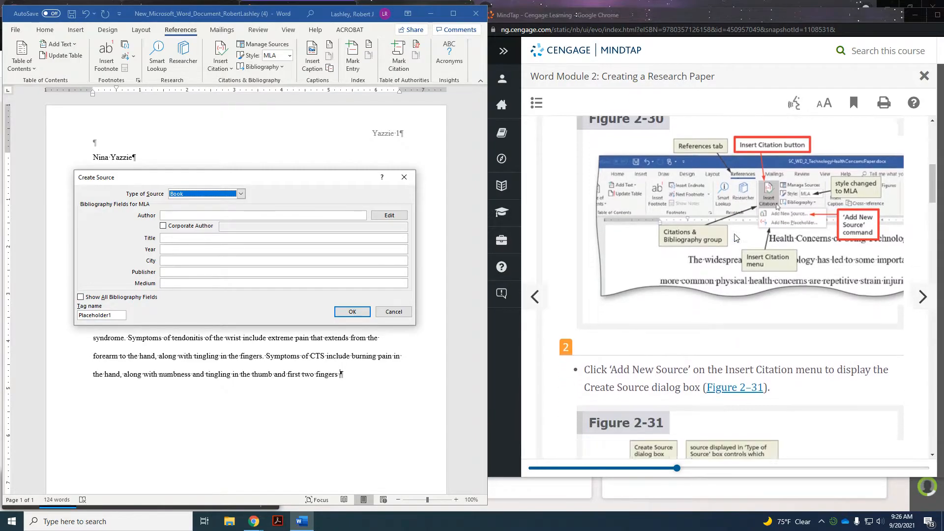
{"action": "scroll", "coordinate": [736, 238], "scroll_direction": "down", "scroll_amount": 3}
{"action": "scroll", "coordinate": [688, 237], "scroll_direction": "down", "scroll_amount": 3}
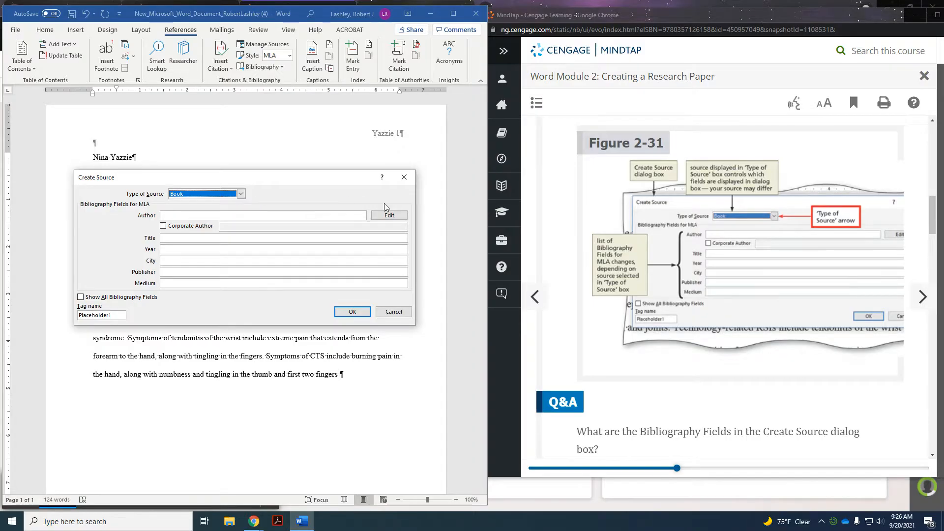
{"action": "scroll", "coordinate": [635, 264], "scroll_direction": "down", "scroll_amount": 3}
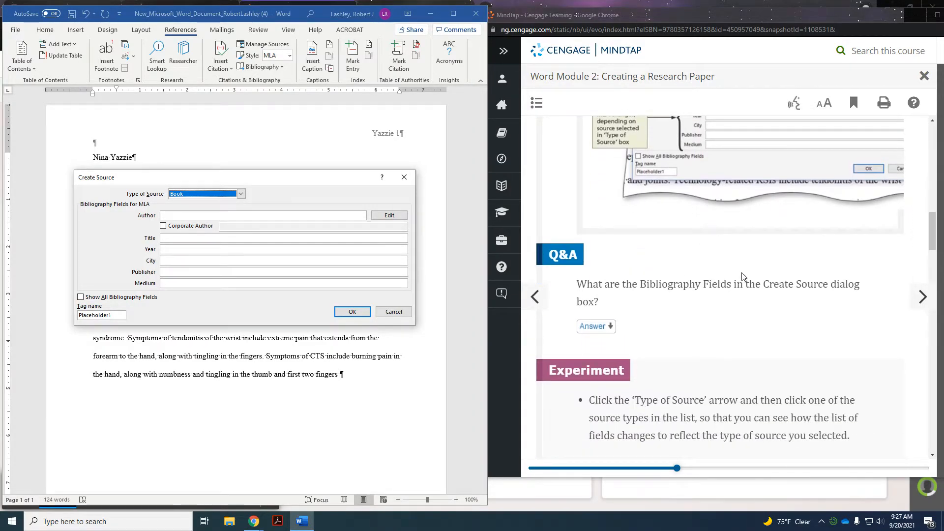
{"action": "scroll", "coordinate": [868, 308], "scroll_direction": "down", "scroll_amount": 3}
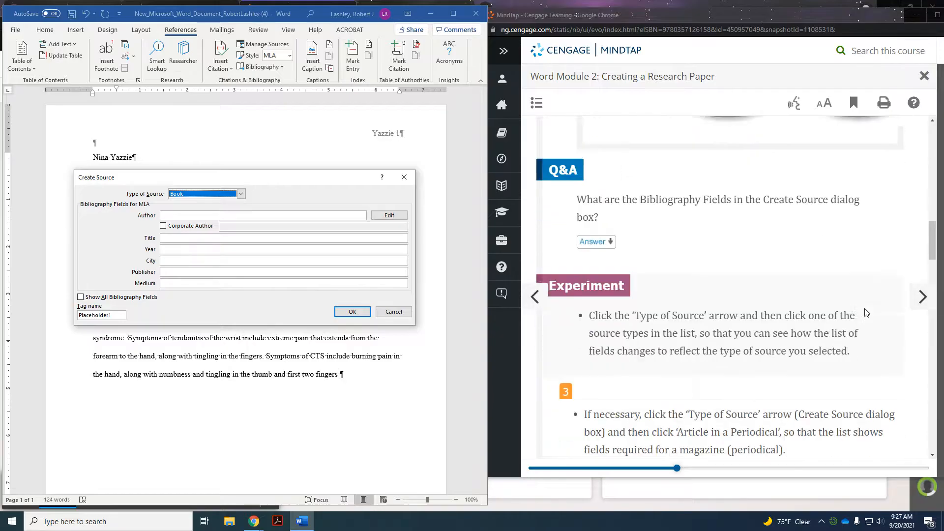
{"action": "scroll", "coordinate": [866, 312], "scroll_direction": "down", "scroll_amount": 4}
{"action": "scroll", "coordinate": [787, 280], "scroll_direction": "up", "scroll_amount": 1}
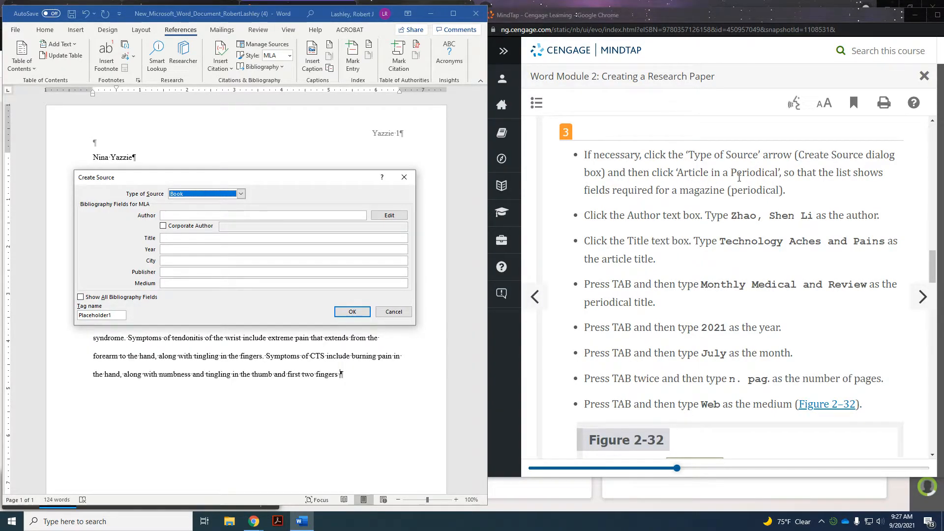
{"action": "left_click", "coordinate": [241, 194]}
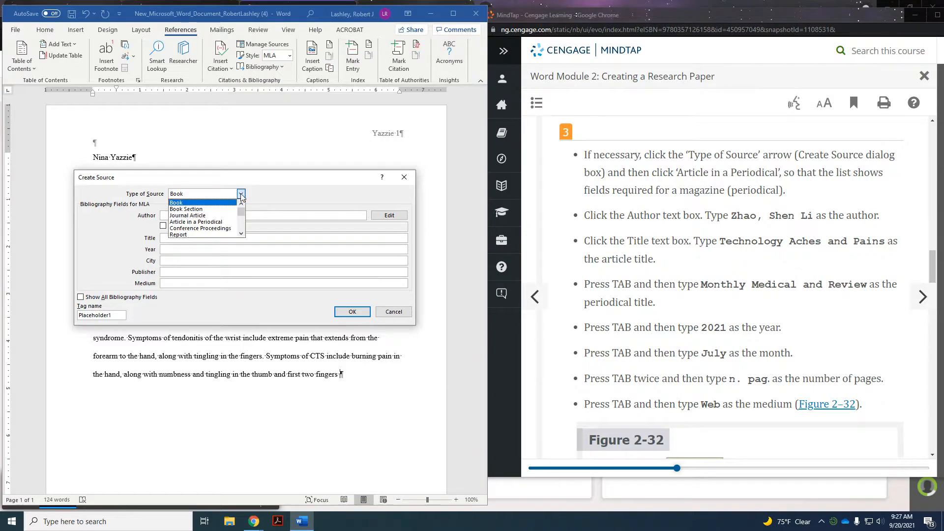
{"action": "left_click", "coordinate": [227, 222]}
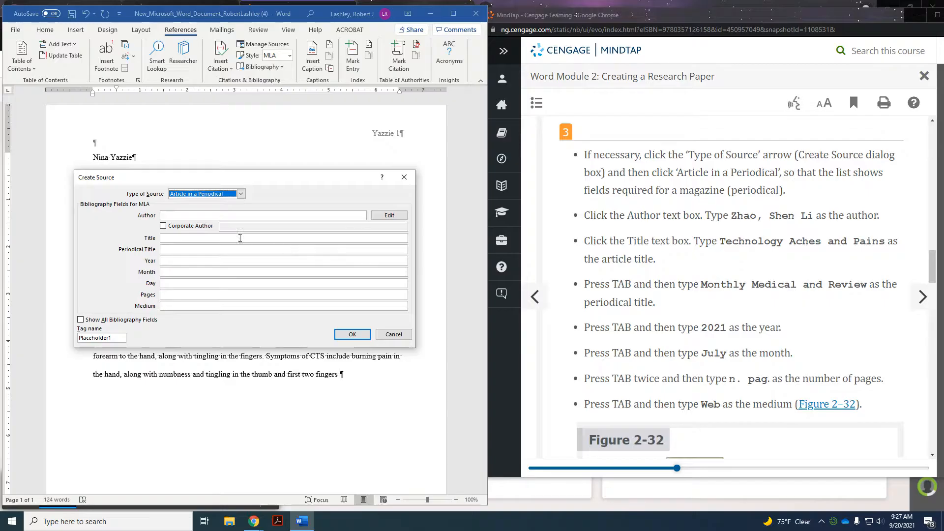
Step: Enter the author's name, the title "Technology Aches and Pains" and the periodical title "Monthly Medical and Review" for the source
{"action": "left_click", "coordinate": [228, 216]}
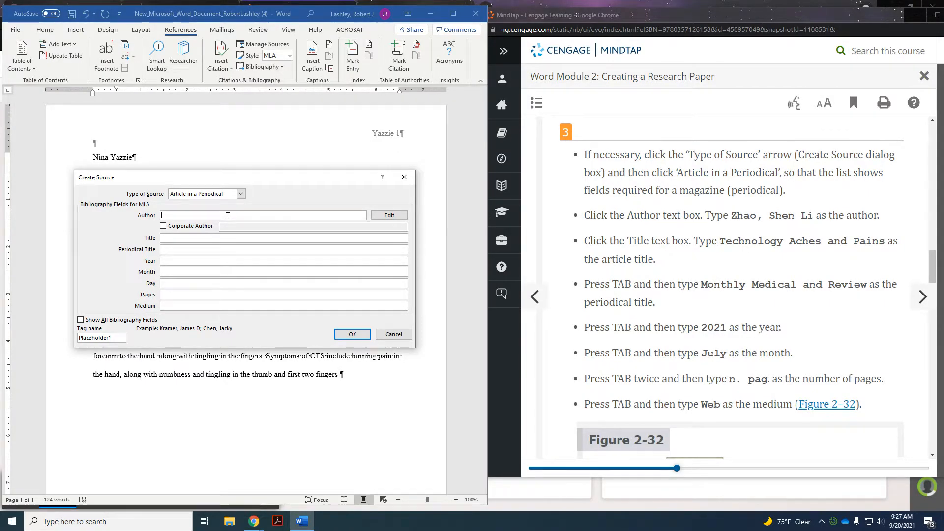
{"action": "type", "text": "Zhao, Shen Li"}
{"action": "left_click", "coordinate": [191, 239]}
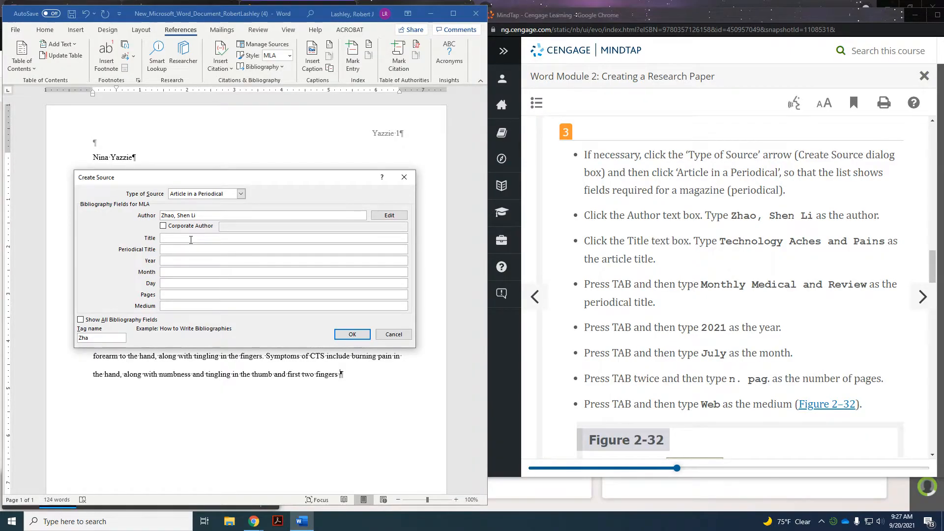
{"action": "type", "text": "Technology Aches and Pains"}
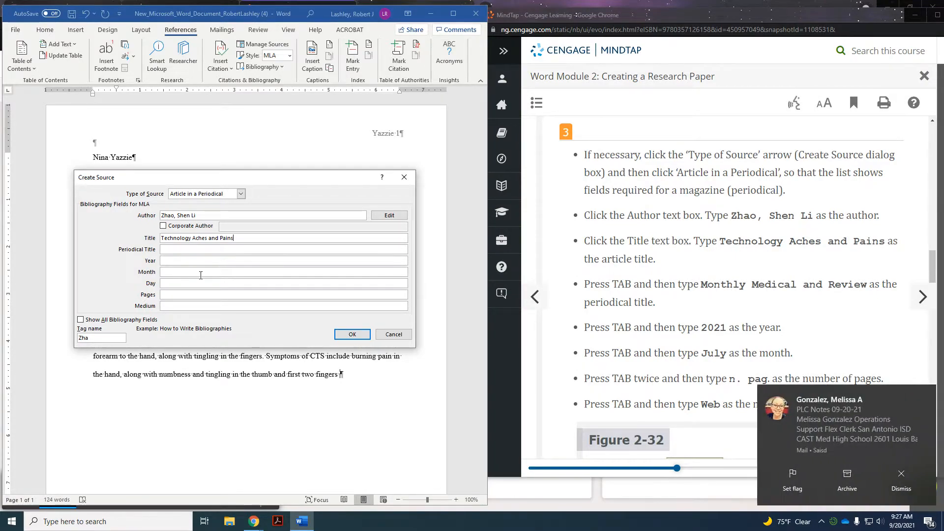
{"action": "key", "text": "Tab"}
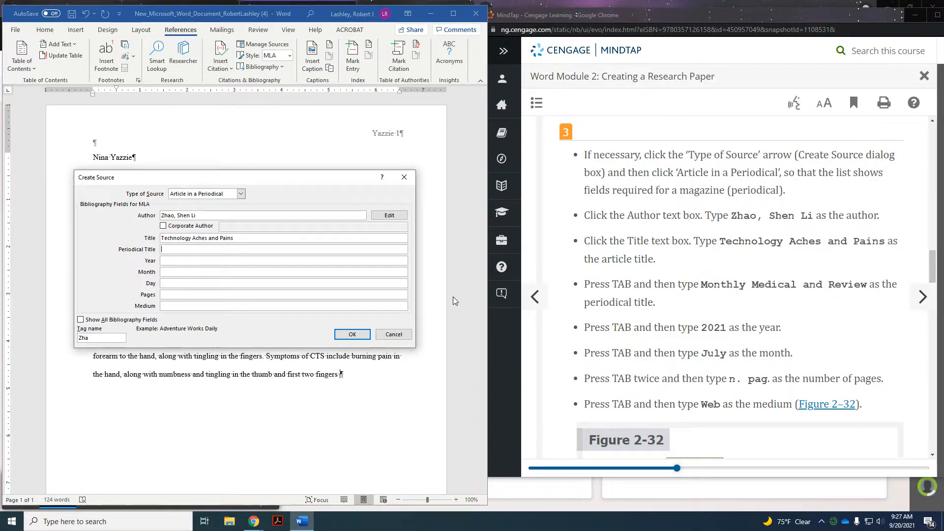
{"action": "type", "text": "Monthly Medical and Review"}
Step: Complete the source with year 2021, month July, pages "n. pag." and medium Web, leaving the day empty
{"action": "key", "text": "Tab"}
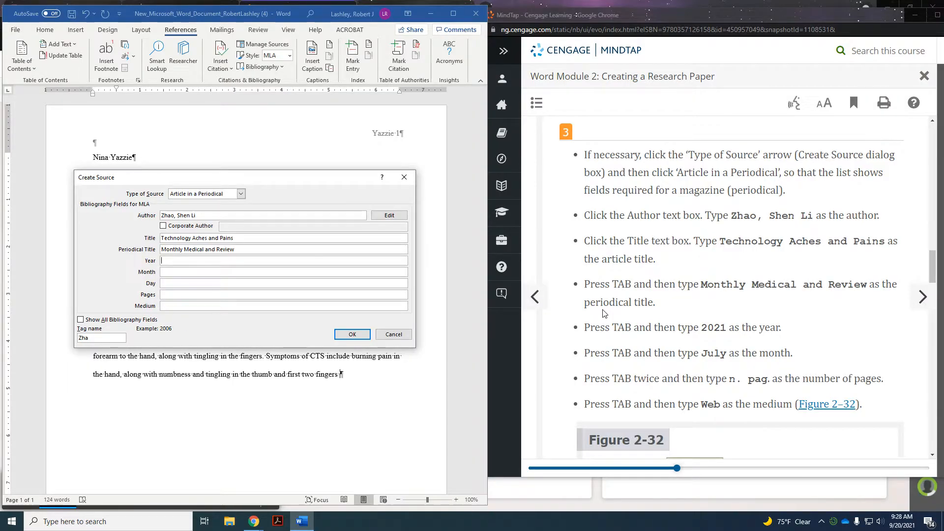
{"action": "type", "text": "2021"}
{"action": "key", "text": "Tab"}
{"action": "type", "text": "Jul"}
{"action": "type", "text": "g."}
{"action": "scroll", "coordinate": [604, 314], "scroll_direction": "down", "scroll_amount": 4}
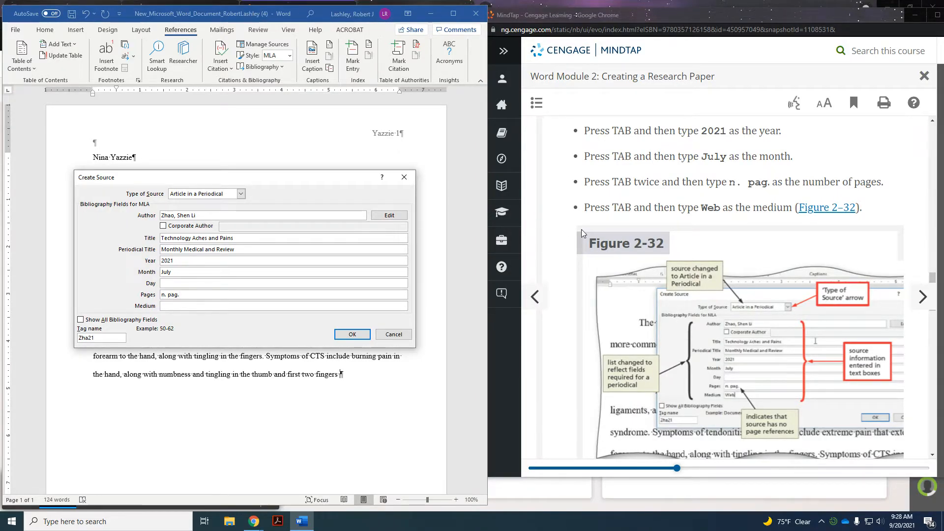
{"action": "left_click", "coordinate": [234, 306]}
{"action": "type", "text": "Web"}
Step: Read the Q&A answer about the n. pag. entry and go to the WD 2-4o To Enter More Text instructions
{"action": "scroll", "coordinate": [671, 298], "scroll_direction": "down", "scroll_amount": 5}
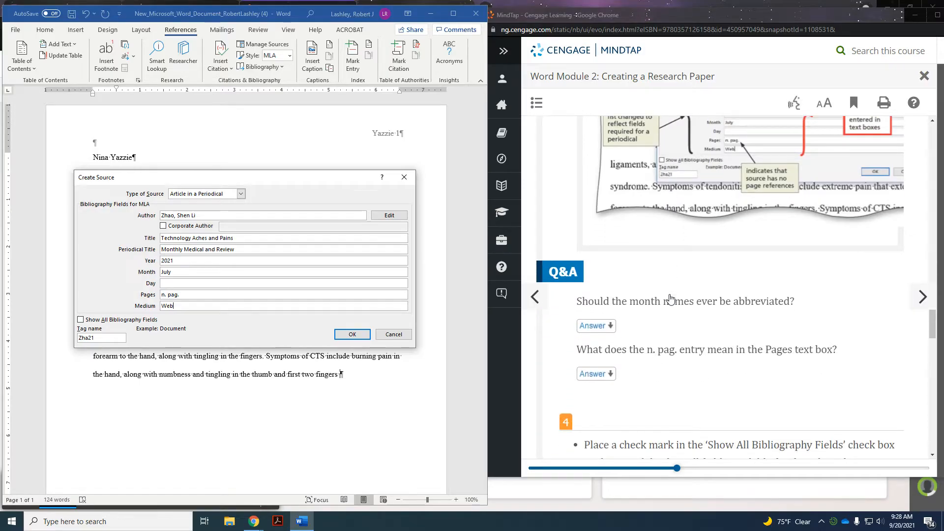
{"action": "scroll", "coordinate": [737, 327], "scroll_direction": "down", "scroll_amount": 1}
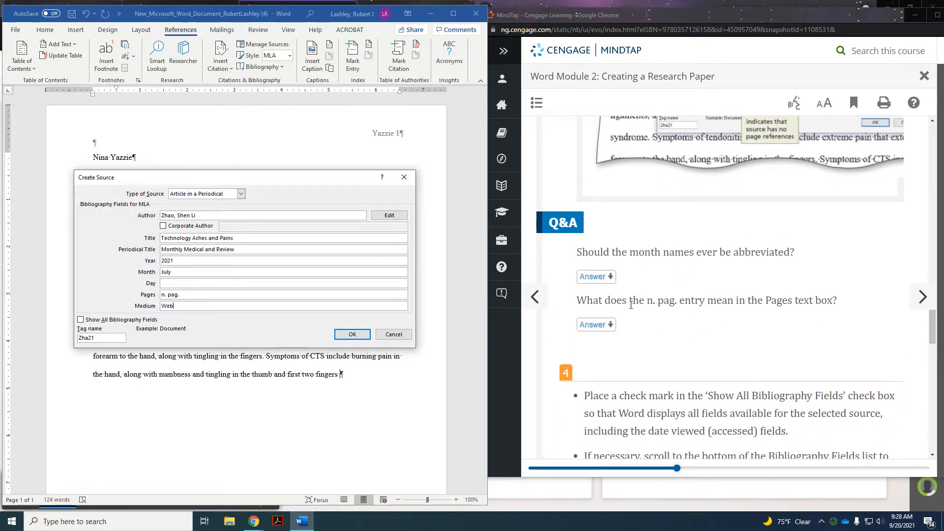
{"action": "left_click", "coordinate": [603, 327]}
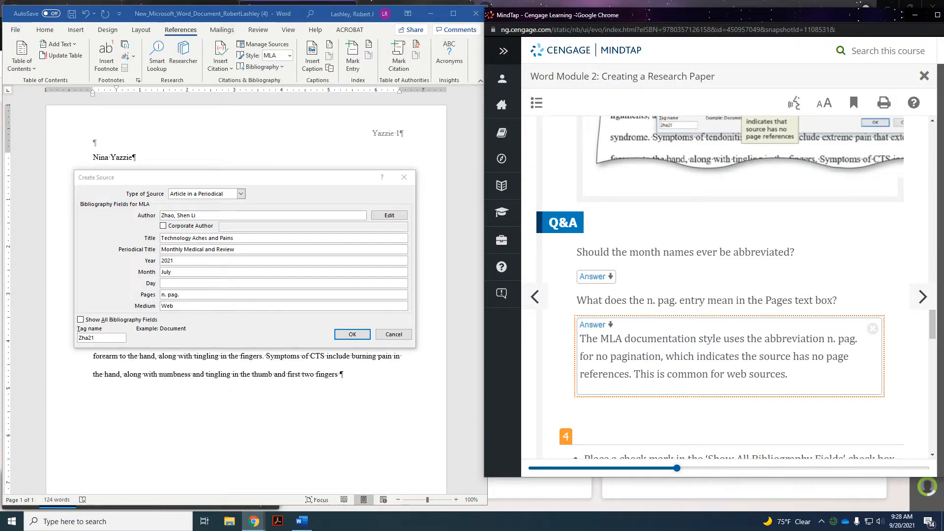
{"action": "left_click", "coordinate": [924, 300]}
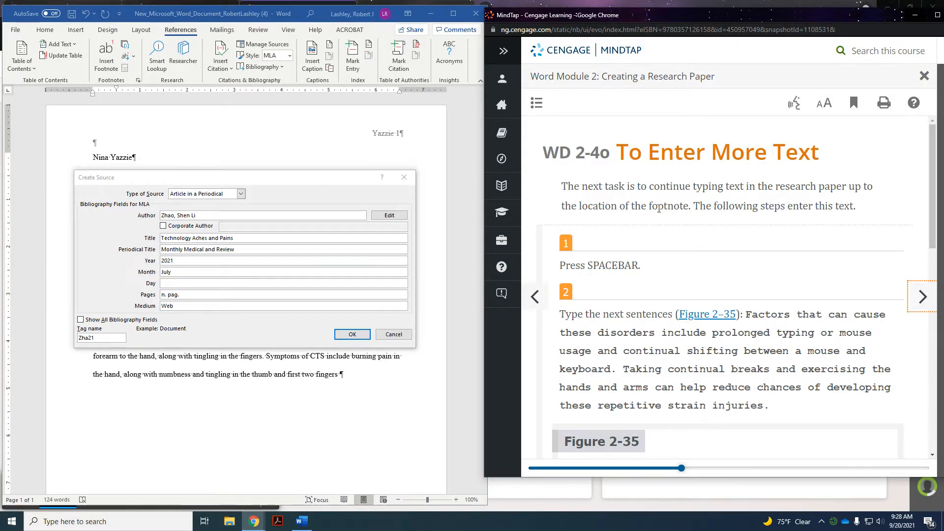
{"action": "scroll", "coordinate": [675, 191], "scroll_direction": "down", "scroll_amount": 1}
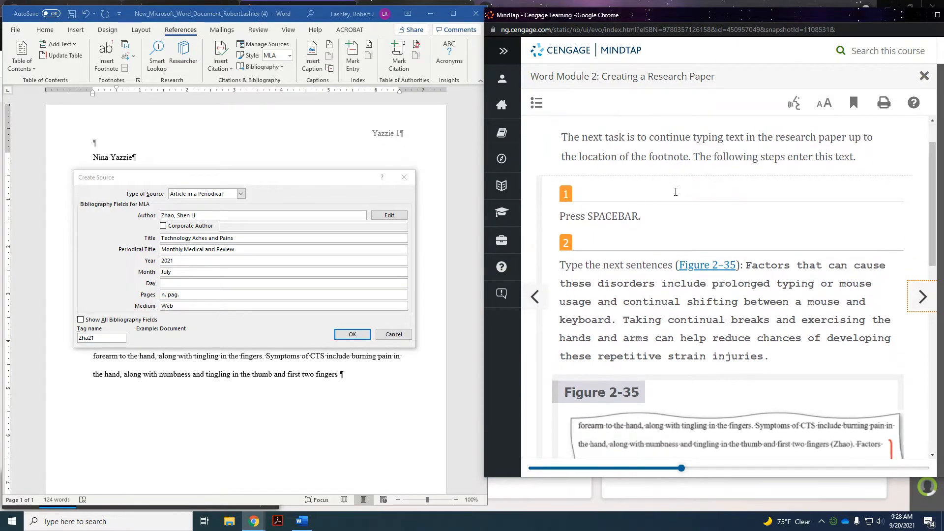
Step: Confirm the new source to insert its citation and close the Researcher pane
{"action": "left_click", "coordinate": [352, 335]}
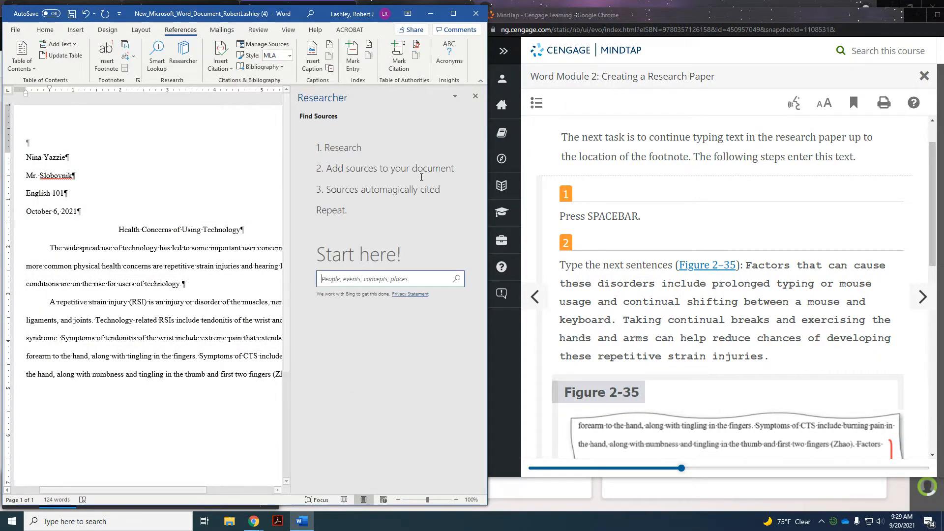
{"action": "left_click", "coordinate": [475, 97]}
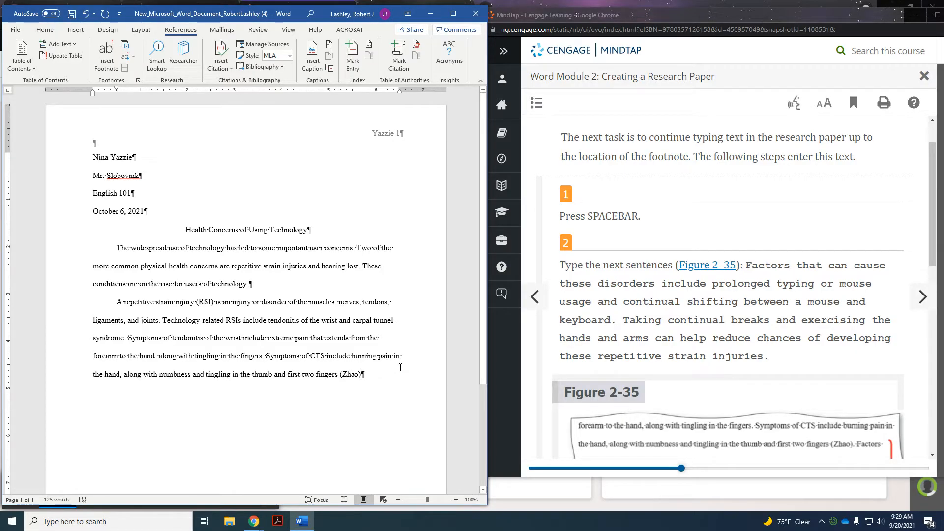
Step: After the citation, add a period and "Factors that can cause these disorders include prolonged typing or mouse usage and continual shifting between a mouse and keyboard."
{"action": "type", "text": "."}
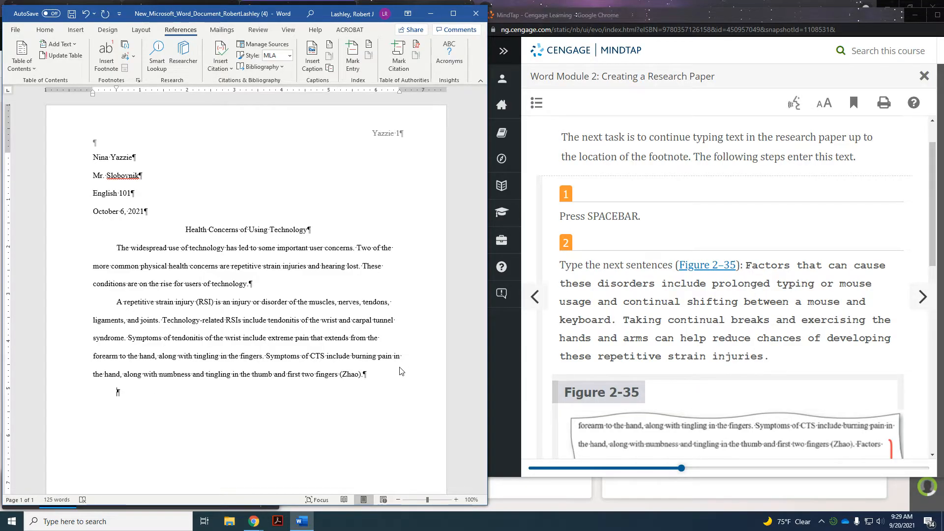
{"action": "key", "text": "BackSpace"}
{"action": "scroll", "coordinate": [462, 367], "scroll_direction": "down", "scroll_amount": 1}
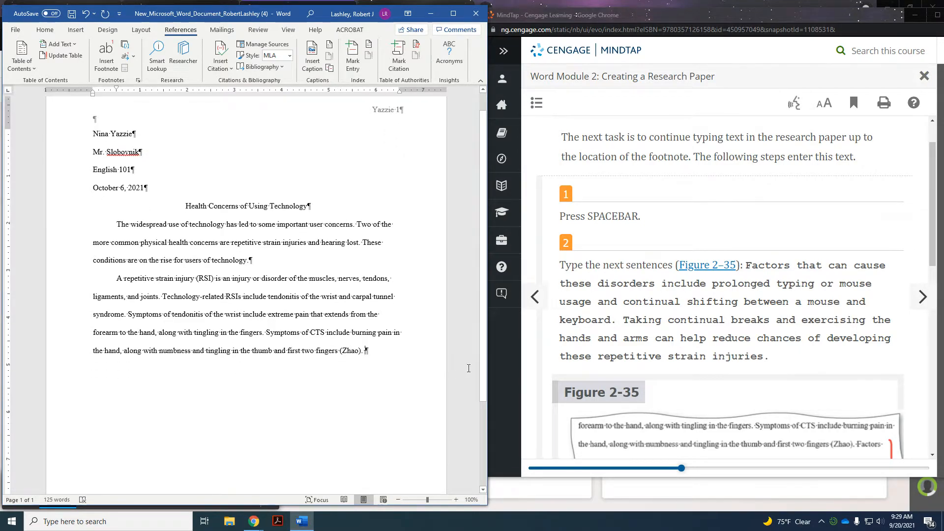
{"action": "type", "text": "Factors t"}
{"action": "type", "text": "hat can cause"}
{"action": "type", "text": " these"}
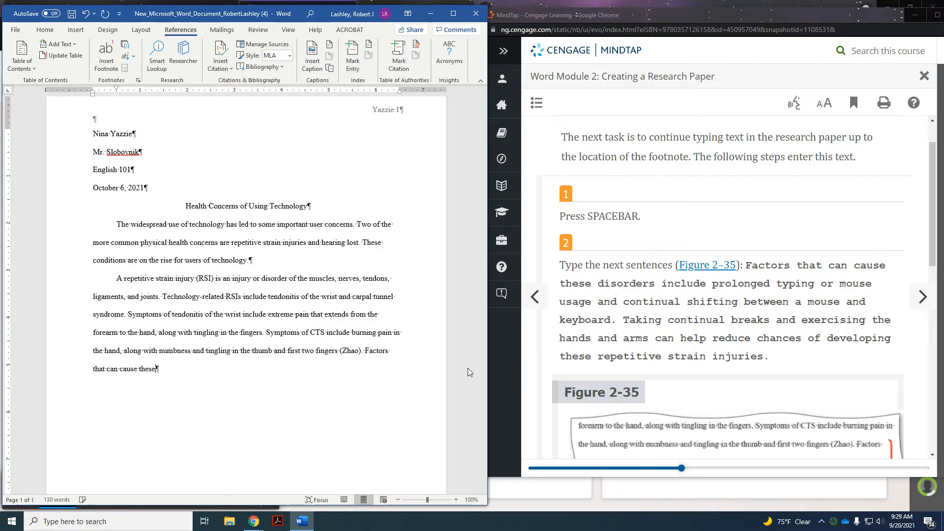
{"action": "type", "text": " disorders include prolonged typing"}
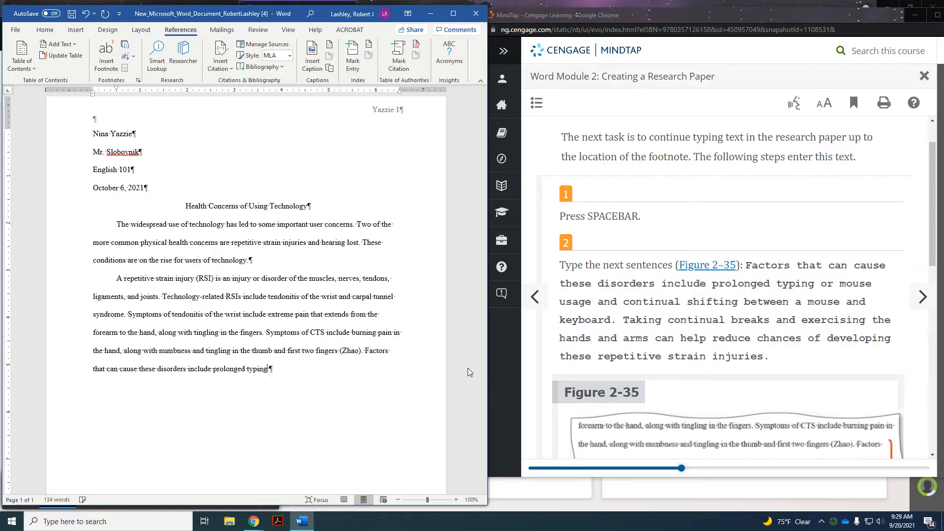
{"action": "type", "text": " or mouse usage"}
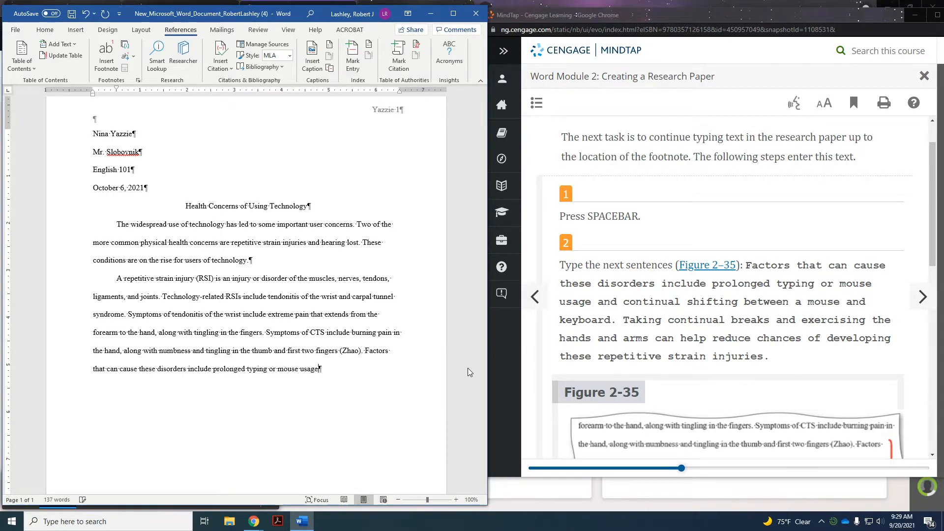
{"action": "type", "text": " and continual shift"}
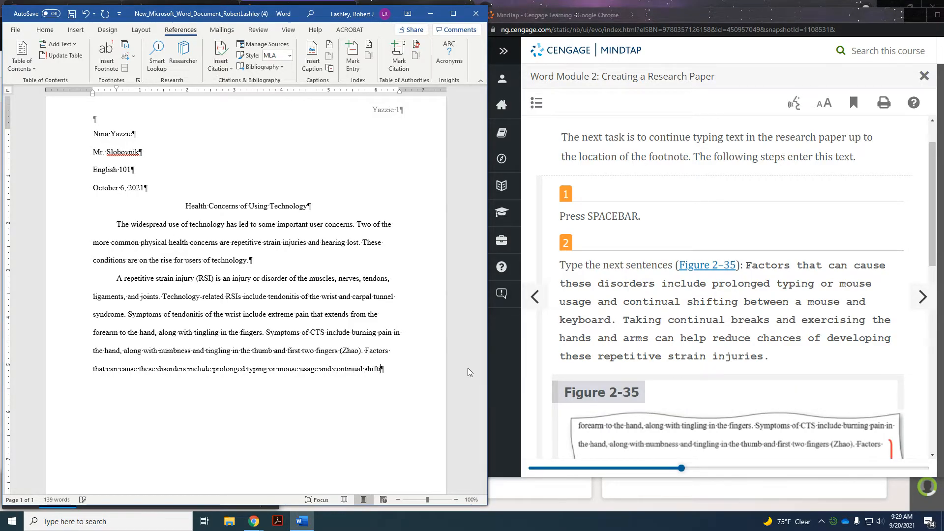
{"action": "type", "text": "ing between a"}
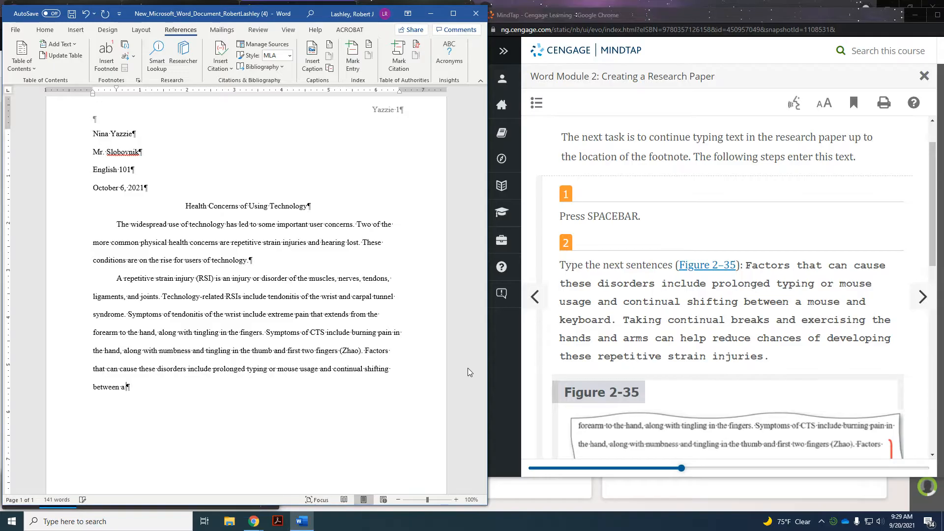
{"action": "type", "text": " mouse and keyboard. Taking continual b"}
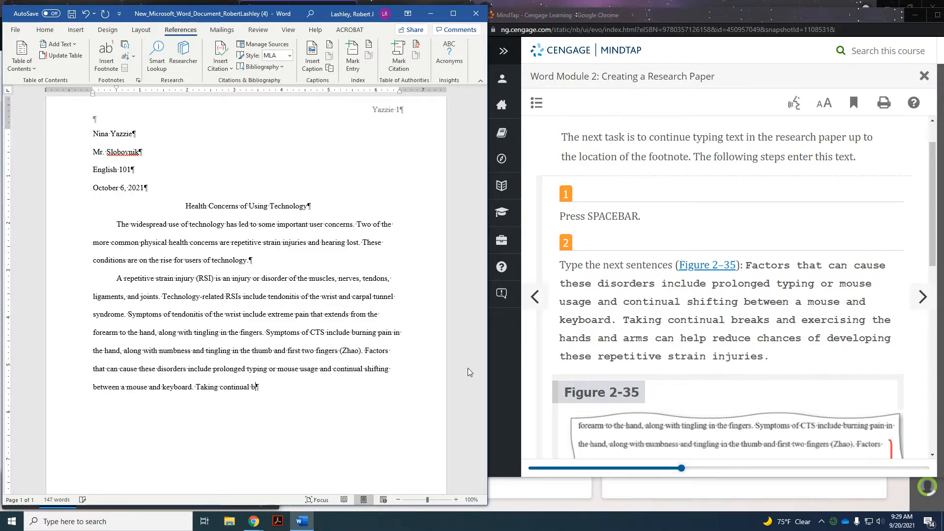
Step: Complete the paragraph with the sentence "Taking continual breaks and exercising the hands and arms can help reduce chances of developing these repetitive strain injuries."
{"action": "type", "text": "reaks and exercising the h"}
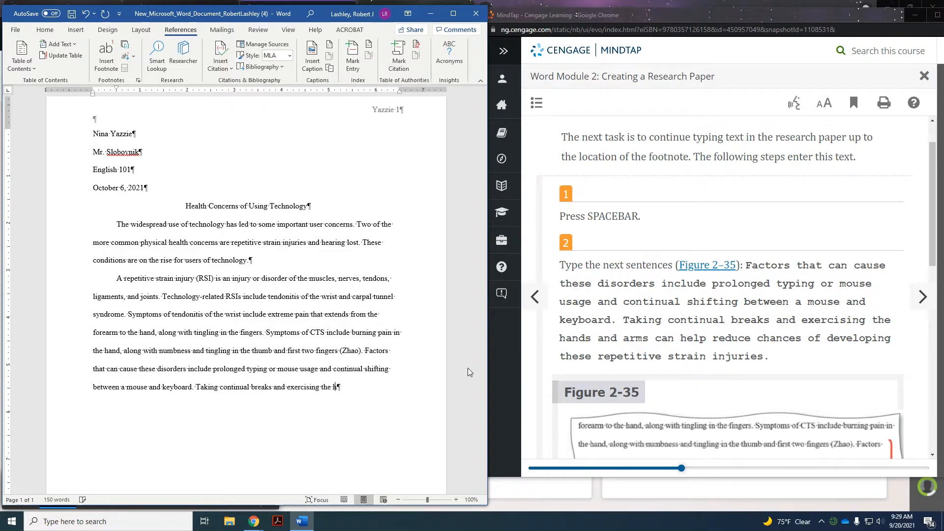
{"action": "type", "text": "ands and arms can help reduc"}
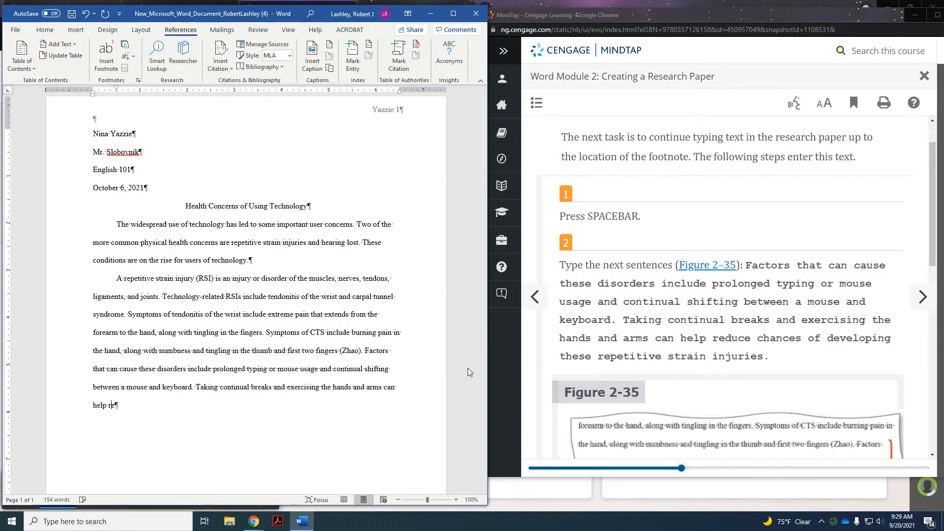
{"action": "type", "text": "e chances of developing"}
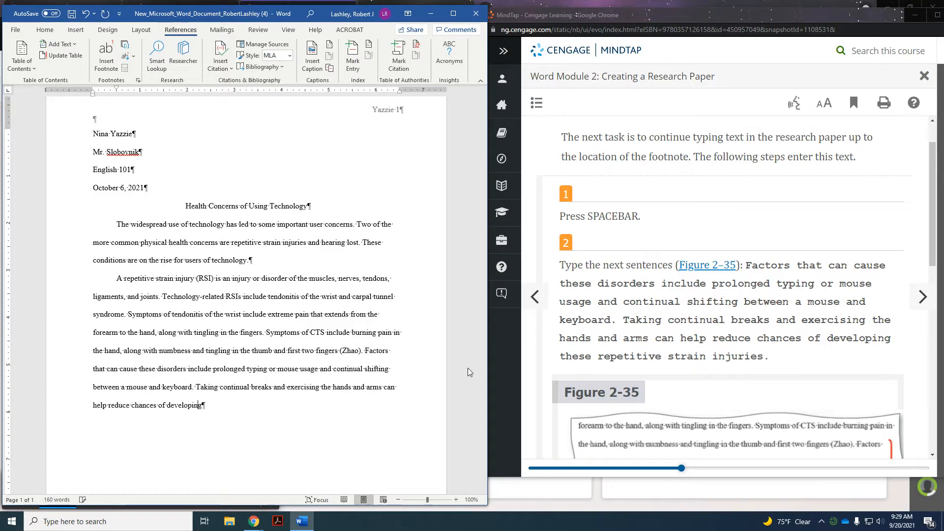
{"action": "type", "text": " these rpeet"}
{"action": "type", "text": "itive "}
{"action": "type", "text": "strain in"}
{"action": "type", "text": "juries."}
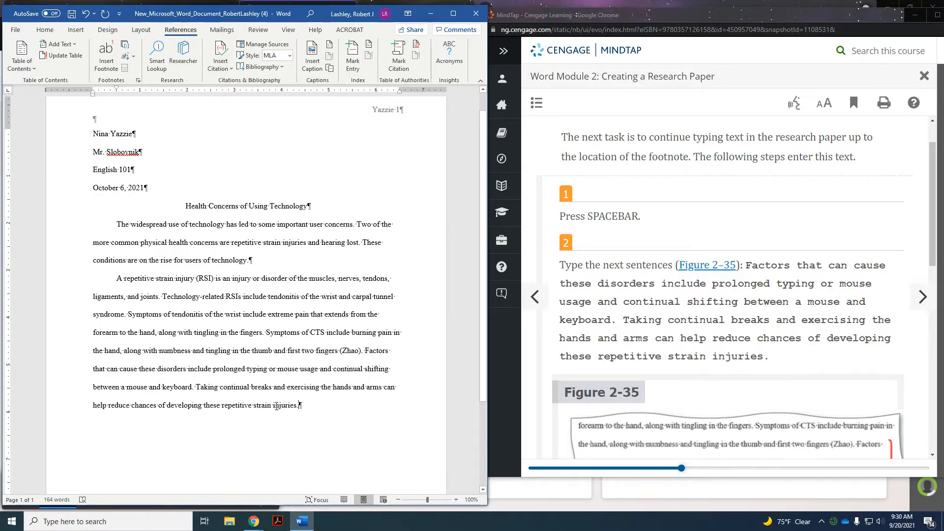
Step: Check the paragraph against Figure 2-35 and read the instruction about saving the research paper
{"action": "scroll", "coordinate": [666, 367], "scroll_direction": "down", "scroll_amount": 4}
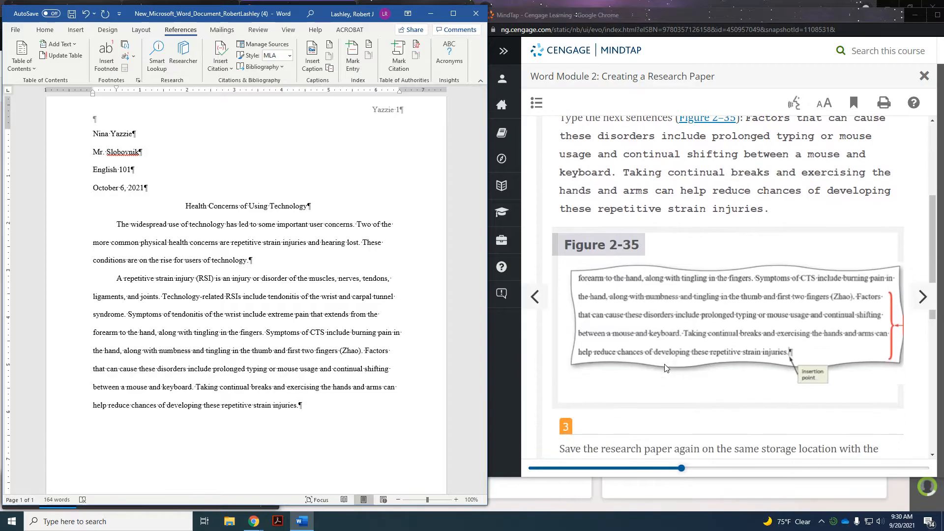
{"action": "scroll", "coordinate": [582, 398], "scroll_direction": "down", "scroll_amount": 1}
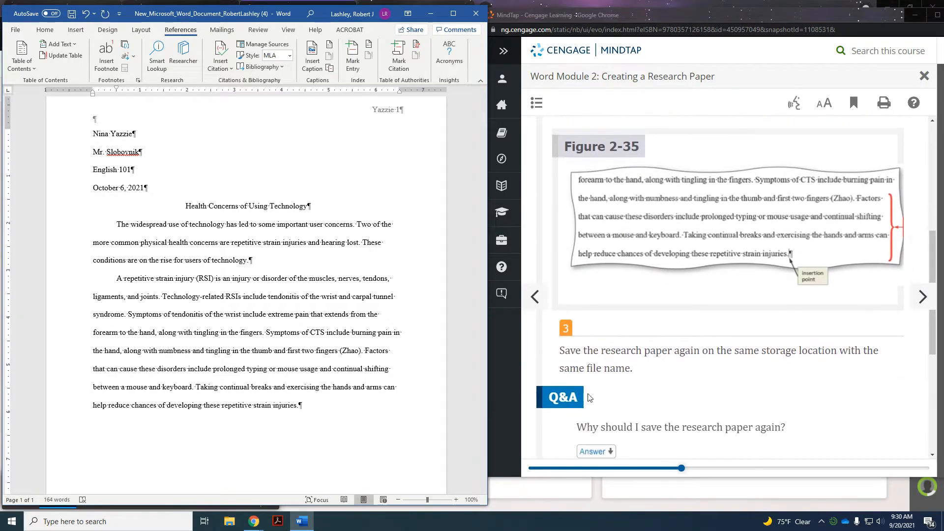
{"action": "scroll", "coordinate": [716, 338], "scroll_direction": "down", "scroll_amount": 1}
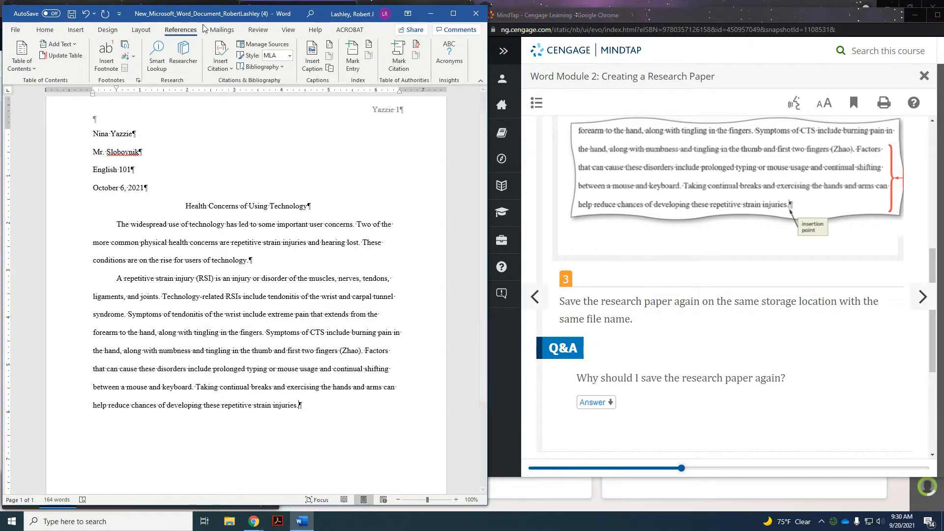
Step: Save the research paper again and read the module's section WD 2-4p on footnotes
{"action": "left_click", "coordinate": [72, 14]}
{"action": "scroll", "coordinate": [817, 290], "scroll_direction": "down", "scroll_amount": 4}
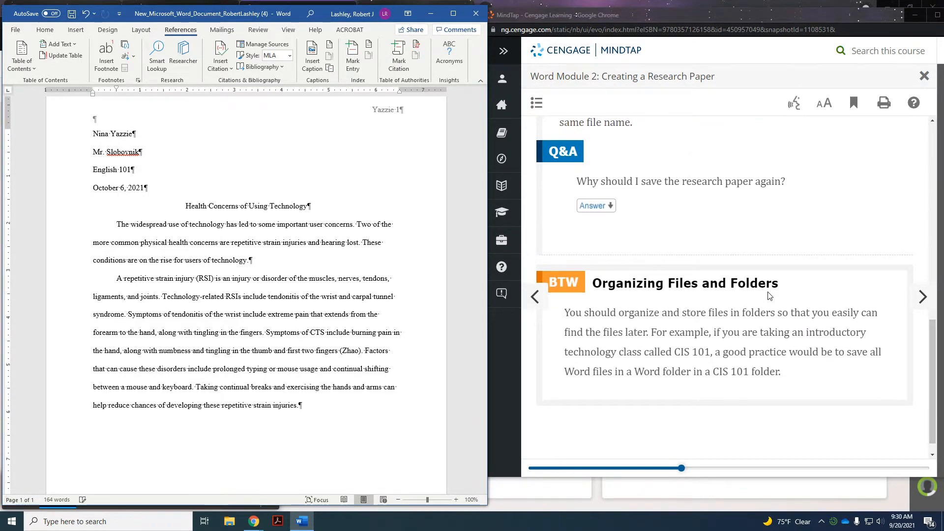
{"action": "left_click", "coordinate": [923, 297]}
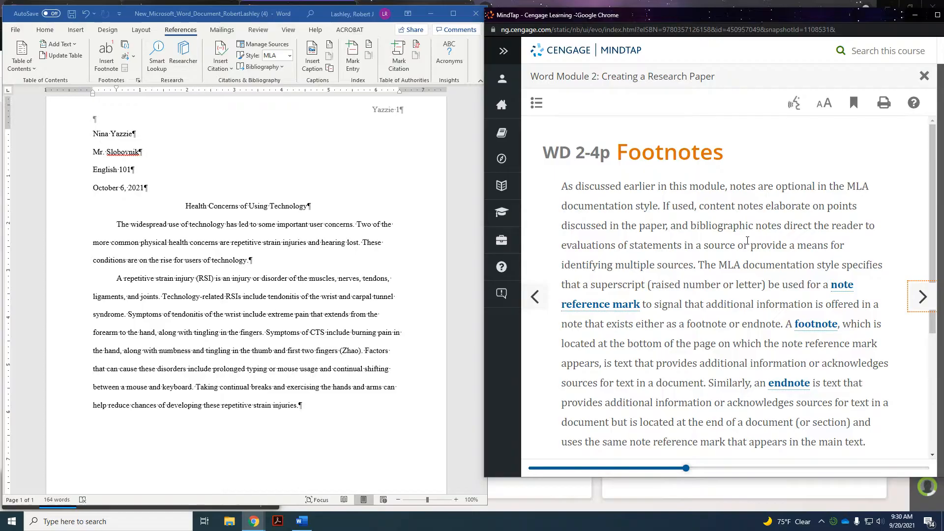
{"action": "scroll", "coordinate": [748, 241], "scroll_direction": "down", "scroll_amount": 1}
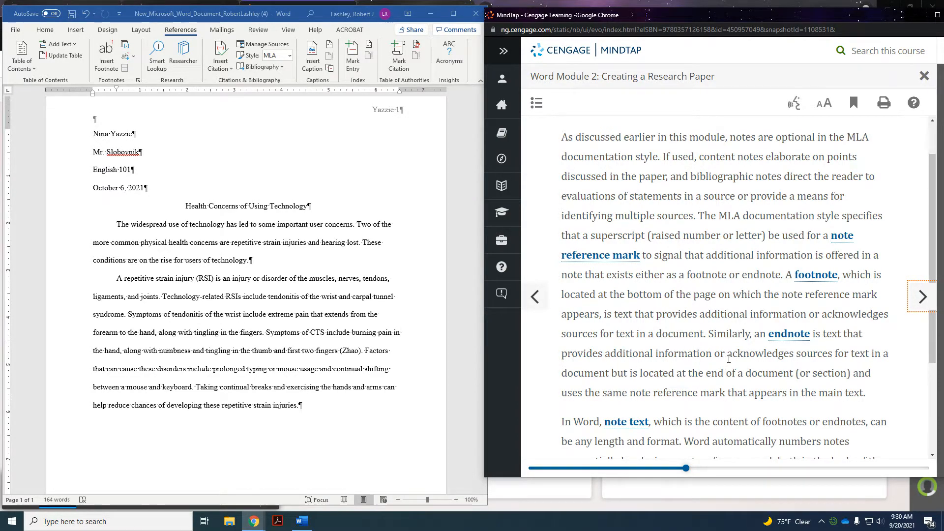
{"action": "scroll", "coordinate": [738, 368], "scroll_direction": "down", "scroll_amount": 1}
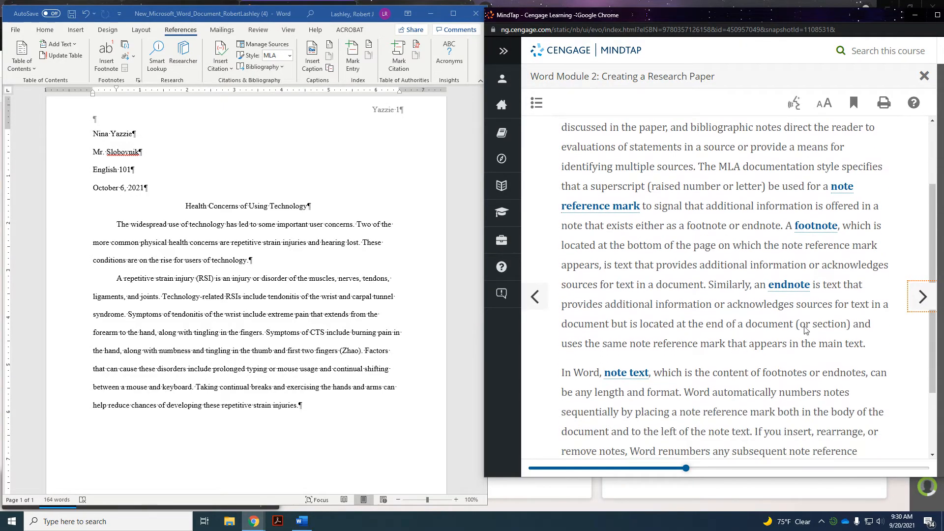
{"action": "scroll", "coordinate": [910, 290], "scroll_direction": "down", "scroll_amount": 2}
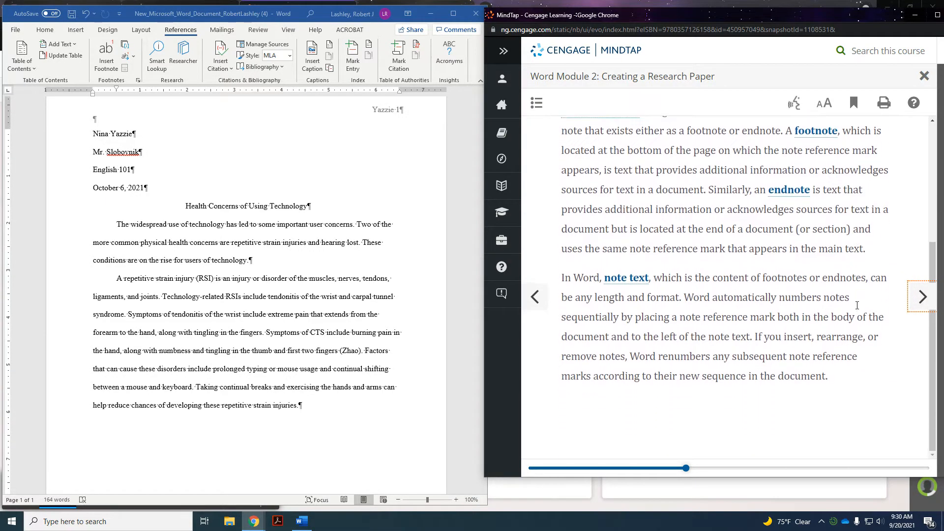
Step: Following section WD 2-4q, insert a footnote at the end of the repetitive strain injury paragraph
{"action": "left_click", "coordinate": [921, 297]}
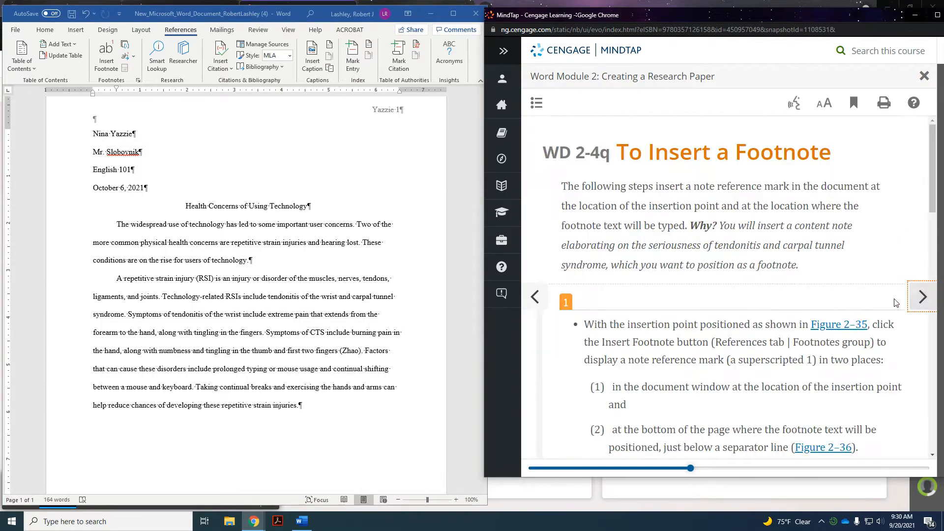
{"action": "scroll", "coordinate": [799, 274], "scroll_direction": "down", "scroll_amount": 2}
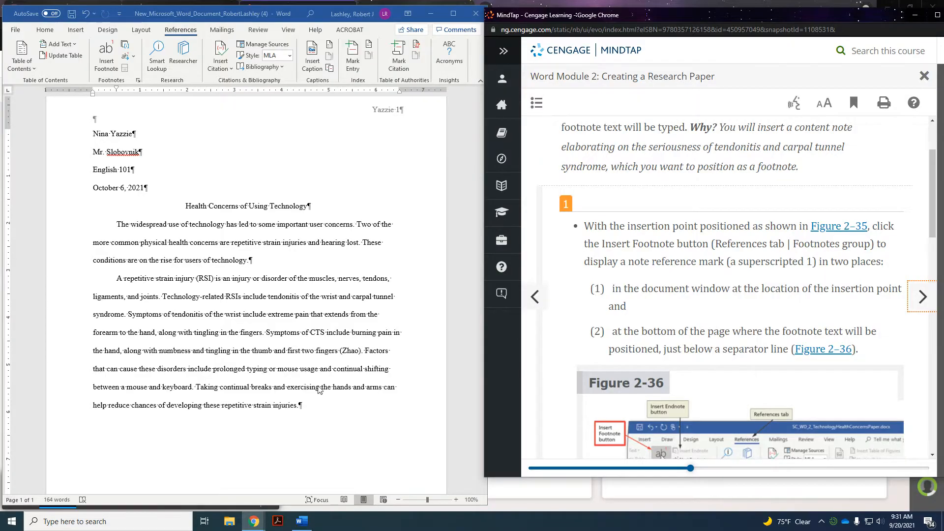
{"action": "scroll", "coordinate": [617, 318], "scroll_direction": "down", "scroll_amount": 2}
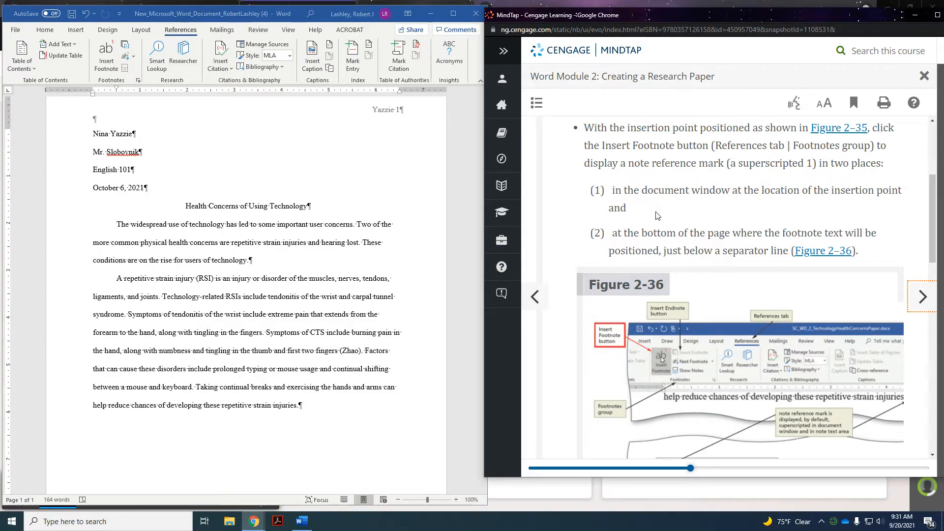
{"action": "scroll", "coordinate": [657, 217], "scroll_direction": "down", "scroll_amount": 5}
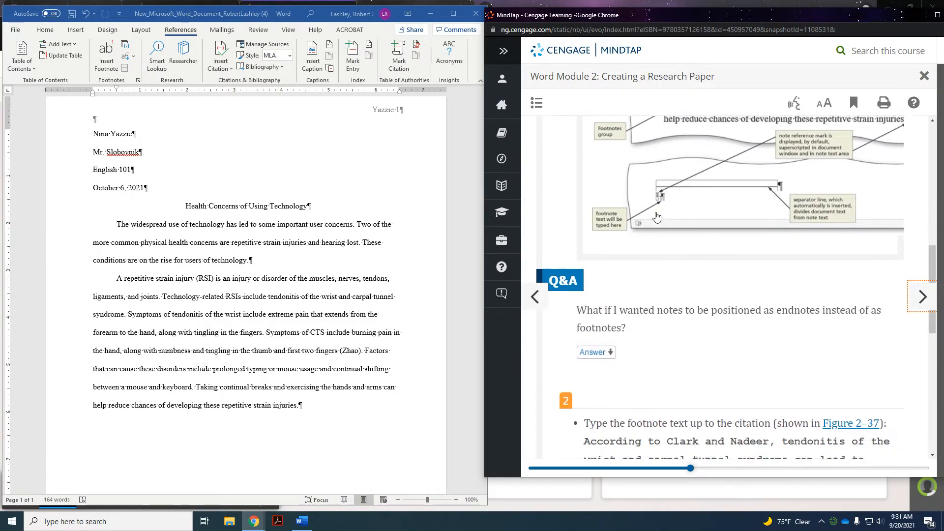
{"action": "scroll", "coordinate": [657, 217], "scroll_direction": "up", "scroll_amount": 4}
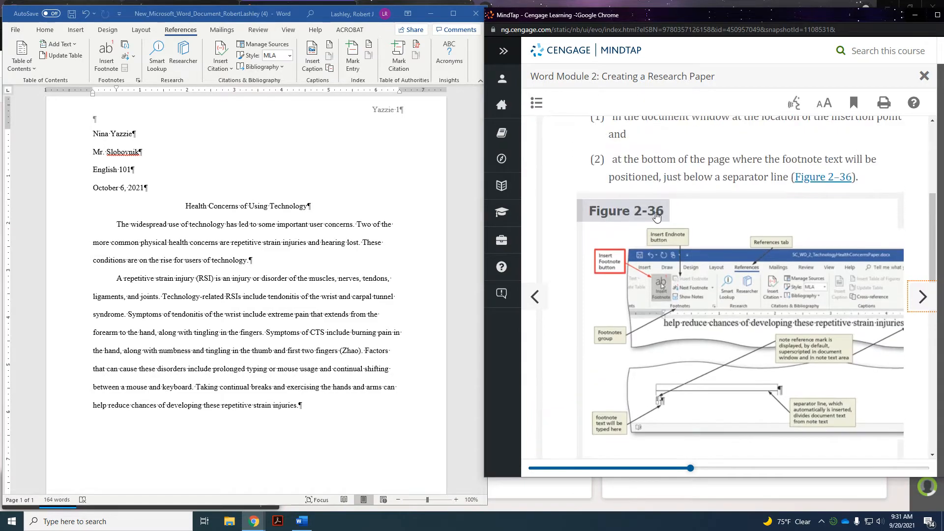
{"action": "scroll", "coordinate": [657, 217], "scroll_direction": "up", "scroll_amount": 3}
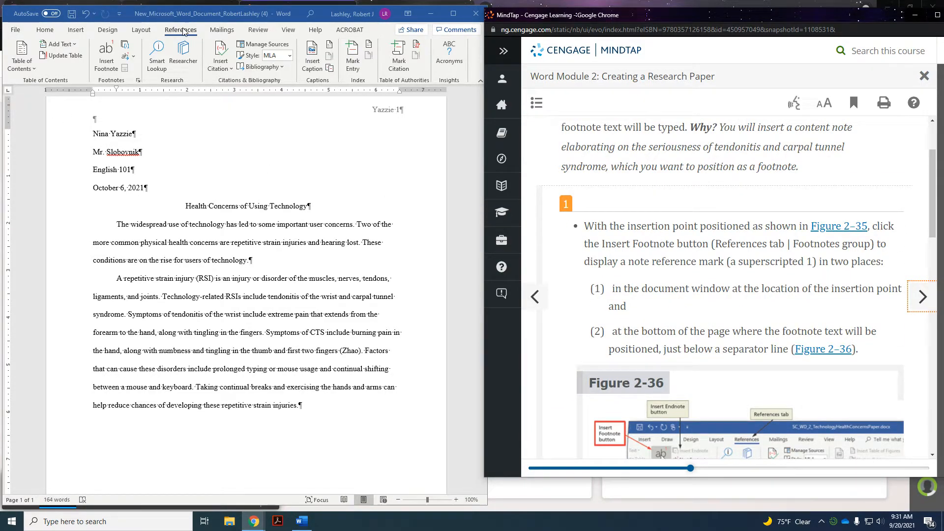
{"action": "left_click", "coordinate": [105, 68]}
{"action": "left_click", "coordinate": [104, 68]}
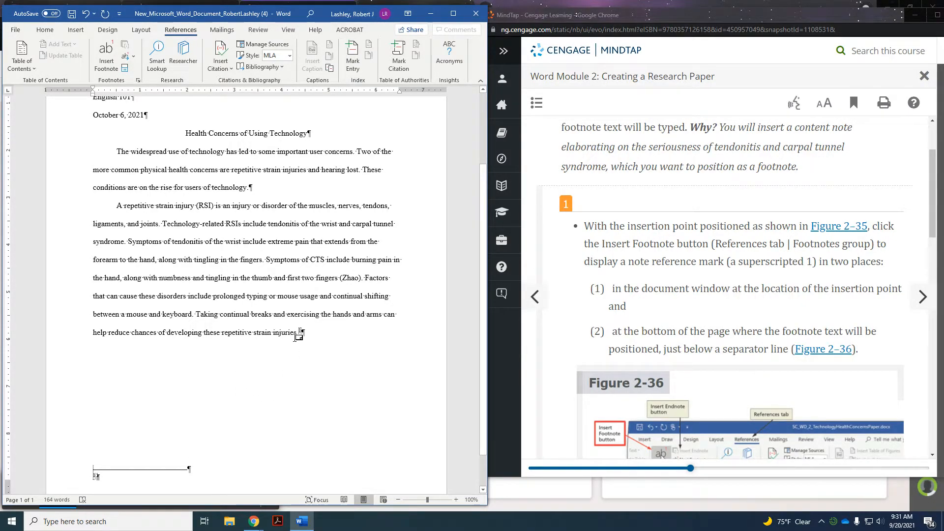
Step: Enter the footnote text crediting the two authors: "tendonitis of the wrist and carpal tunnel syndrome can lead to permanent physical damage if left untreated"
{"action": "scroll", "coordinate": [763, 335], "scroll_direction": "down", "scroll_amount": 4}
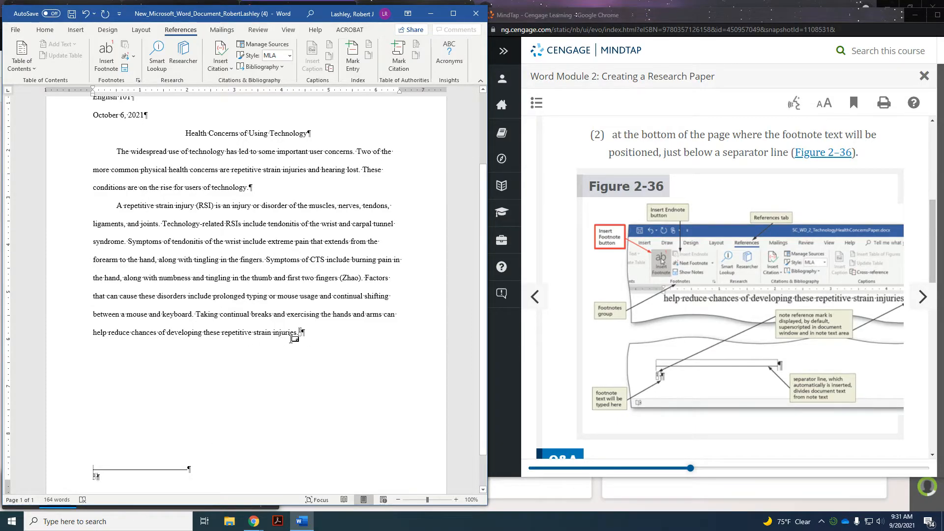
{"action": "scroll", "coordinate": [768, 325], "scroll_direction": "down", "scroll_amount": 6}
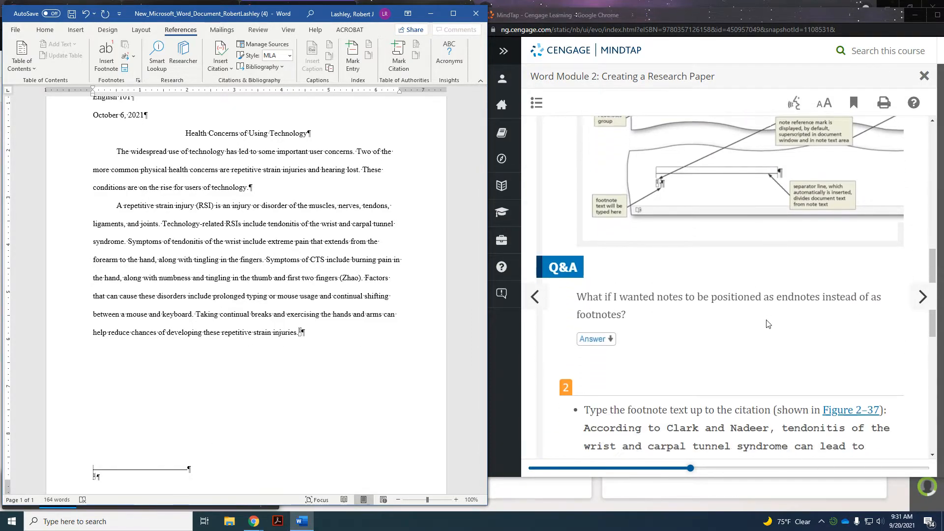
{"action": "scroll", "coordinate": [768, 325], "scroll_direction": "down", "scroll_amount": 1}
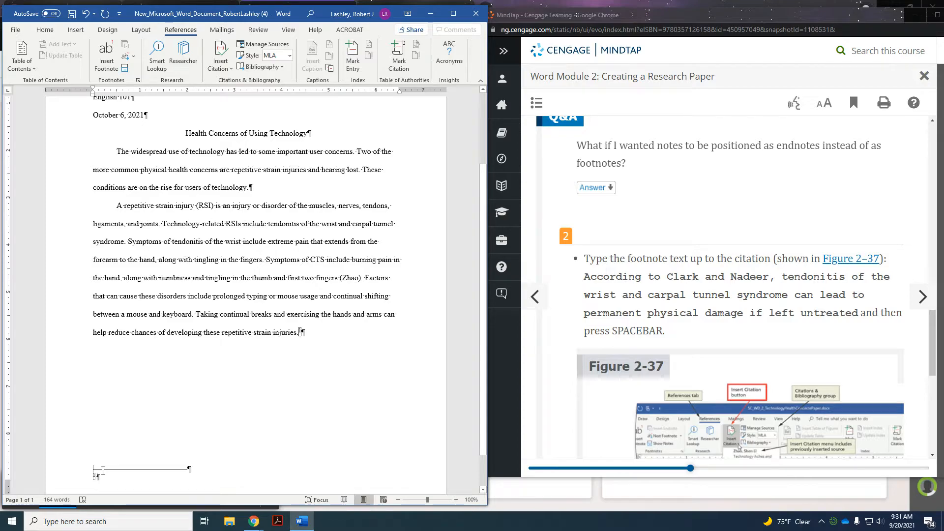
{"action": "type", "text": "Acco"}
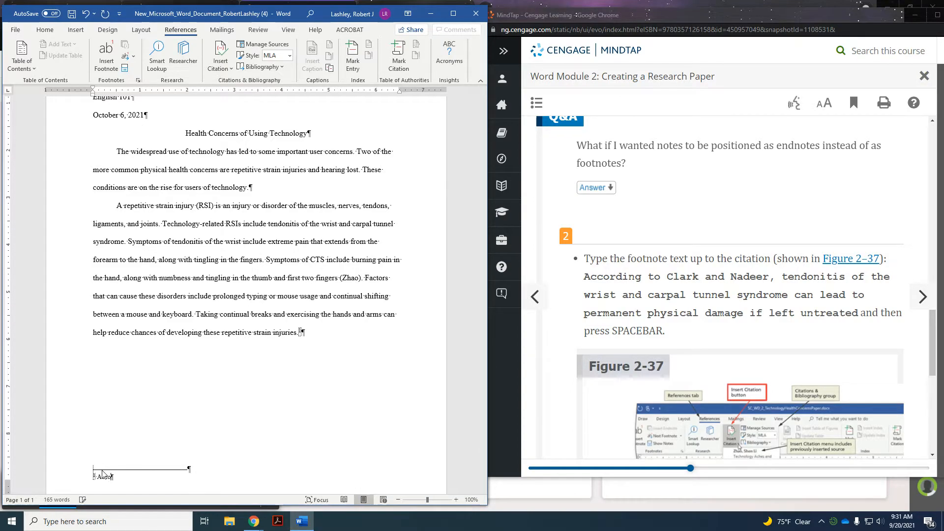
{"action": "type", "text": "rding to Cla"}
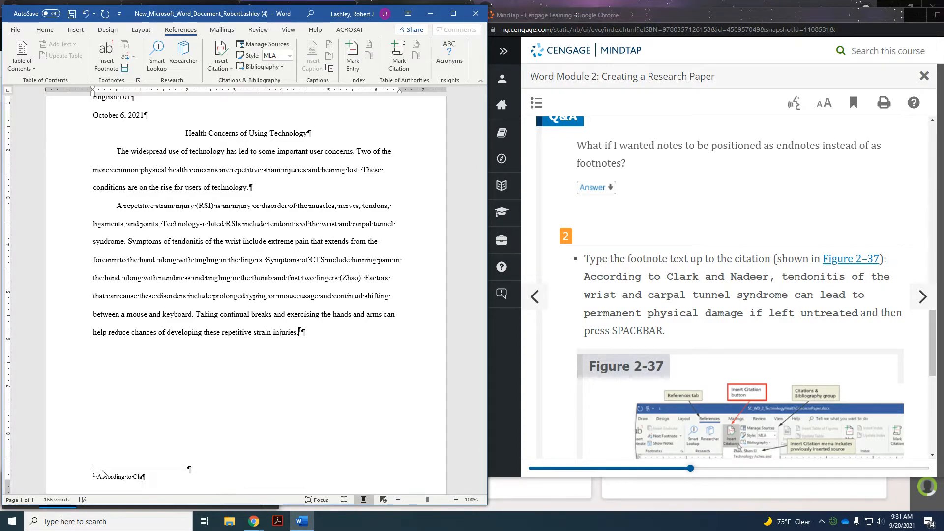
{"action": "type", "text": "rk an dNadeer, Ten"}
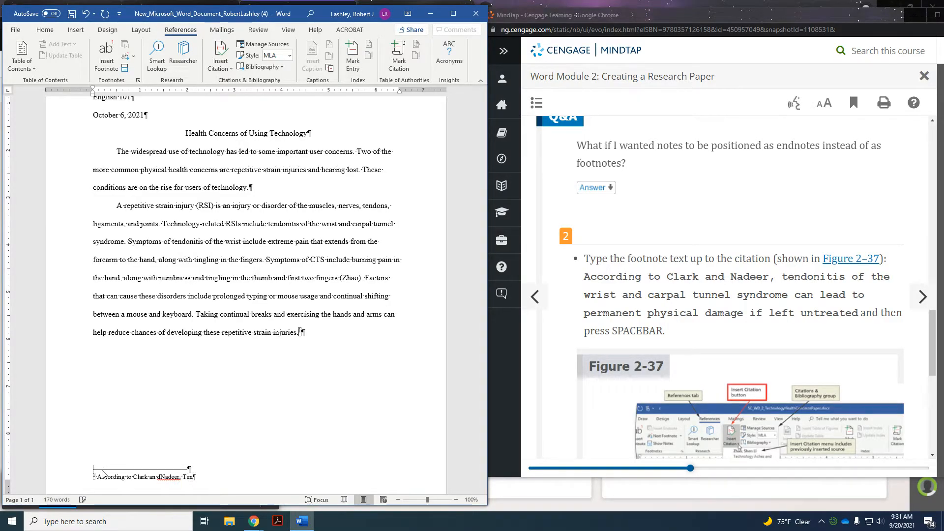
{"action": "key", "text": "BackSpace"}
{"action": "type", "text": "tendonitis of the wrist anc"}
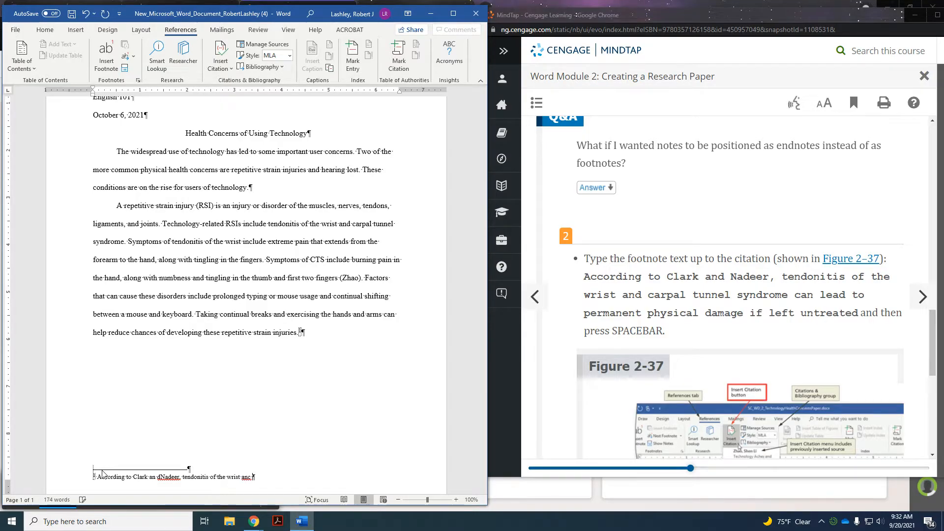
{"action": "key", "text": "BackSpace"}
{"action": "key", "text": "BackSpace"}
{"action": "type", "text": "nd carpal tunnel "}
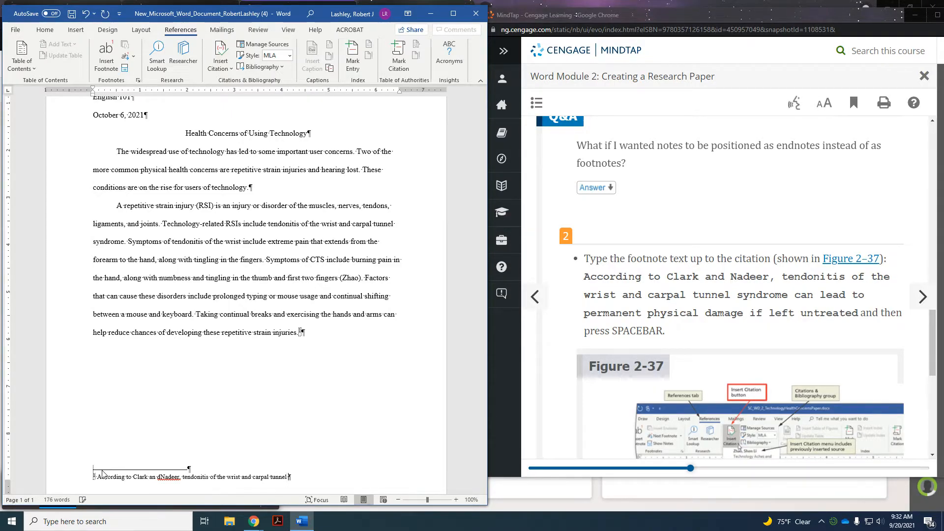
{"action": "type", "text": "syndrome can lead to permanent"}
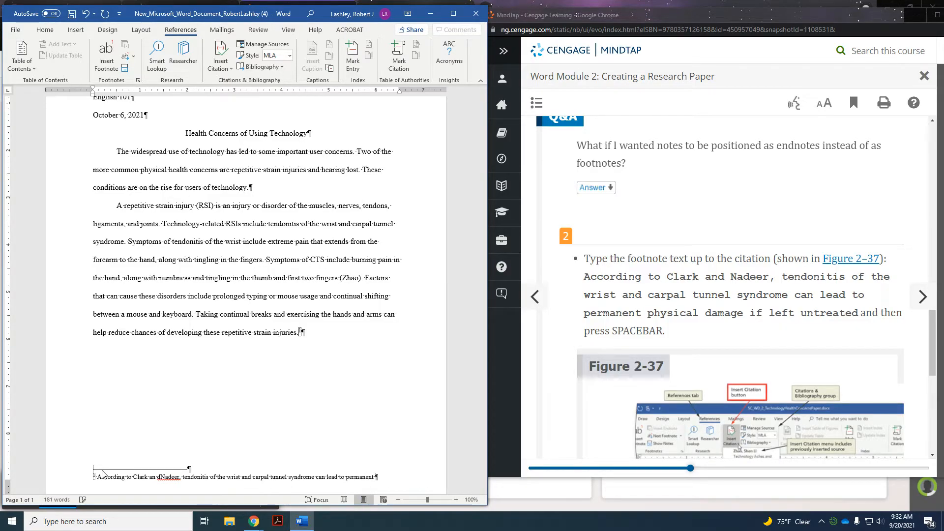
{"action": "type", "text": " physical "}
{"action": "type", "text": "damage"}
{"action": "type", "text": " if left u"}
{"action": "type", "text": "ntrea"}
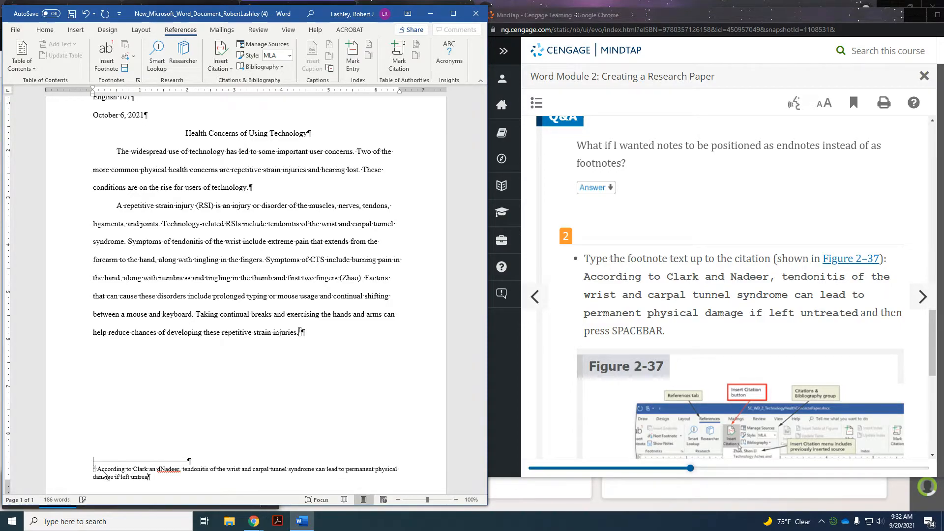
{"action": "type", "text": "ded"}
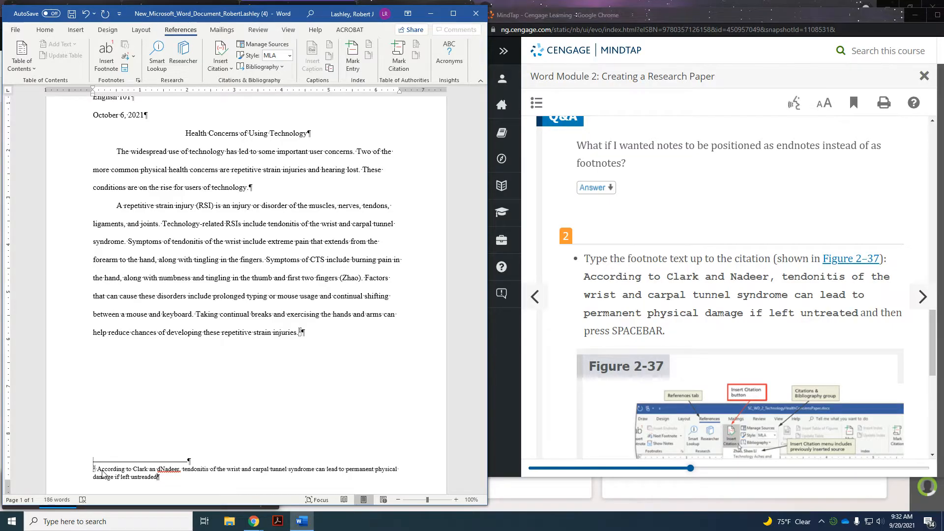
Step: Fix the misplaced space between "and" and the second author's name in the footnote, and end the footnote text with a space
{"action": "left_click", "coordinate": [156, 468]}
{"action": "key", "text": "Delete"}
{"action": "key", "text": "Right"}
{"action": "key", "text": "Left"}
{"action": "key", "text": "Left"}
{"action": "key", "text": "Left"}
{"action": "key", "text": "Left"}
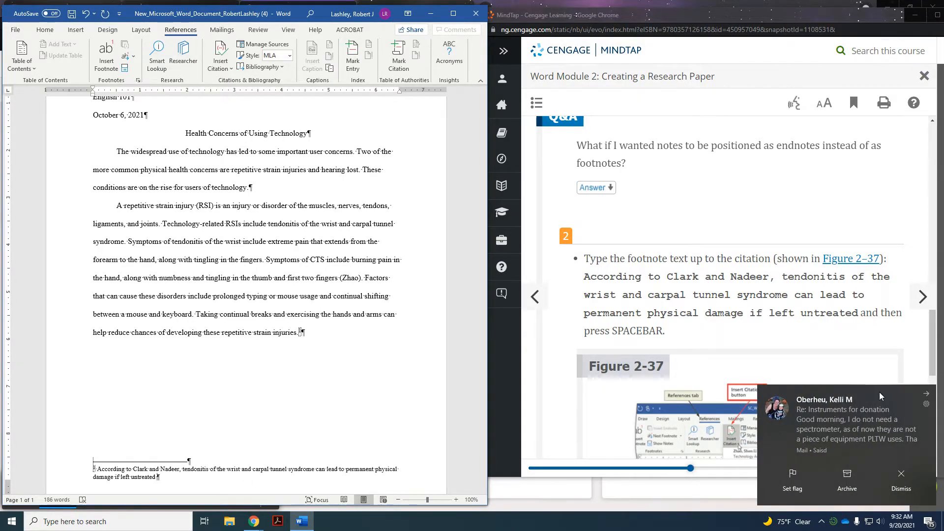
Step: Dismiss the mail notification, check the footnote against Figure 2-37, and read the WD 2-4r steps for inserting a citation placeholder
{"action": "left_click", "coordinate": [925, 399]}
{"action": "scroll", "coordinate": [671, 401], "scroll_direction": "down", "scroll_amount": 5}
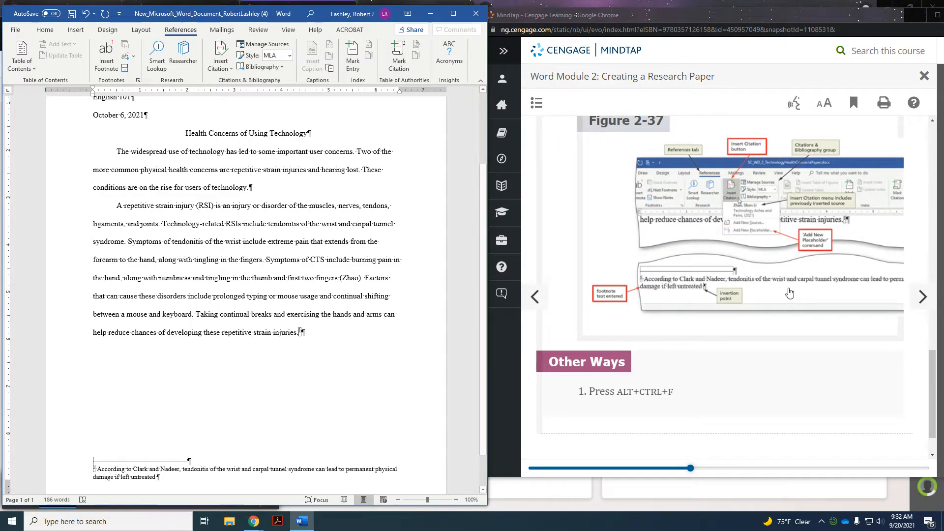
{"action": "scroll", "coordinate": [717, 355], "scroll_direction": "down", "scroll_amount": 1}
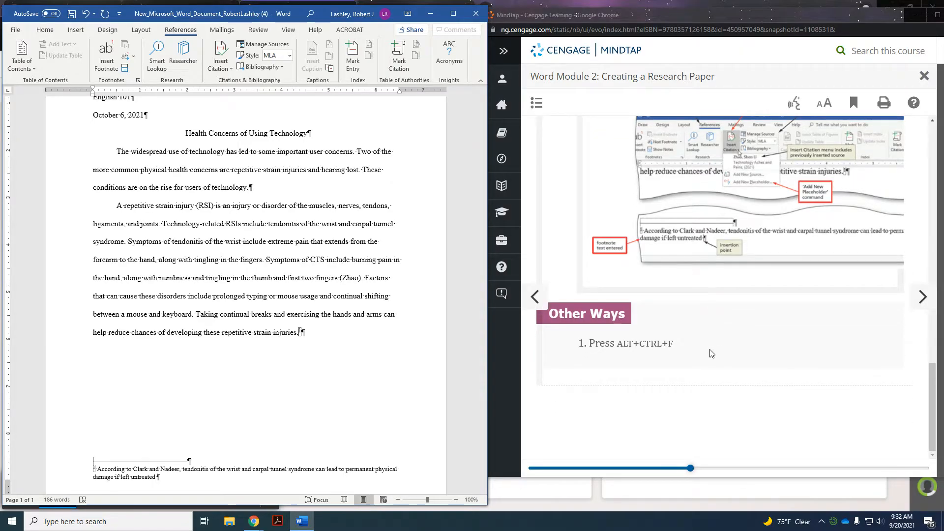
{"action": "scroll", "coordinate": [713, 354], "scroll_direction": "up", "scroll_amount": 4}
{"action": "left_click", "coordinate": [923, 297]}
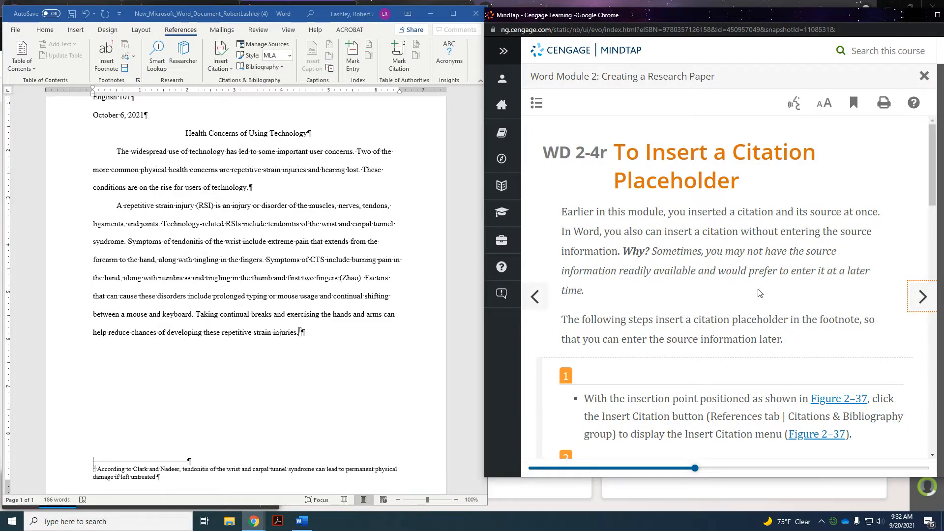
{"action": "scroll", "coordinate": [758, 293], "scroll_direction": "down", "scroll_amount": 2}
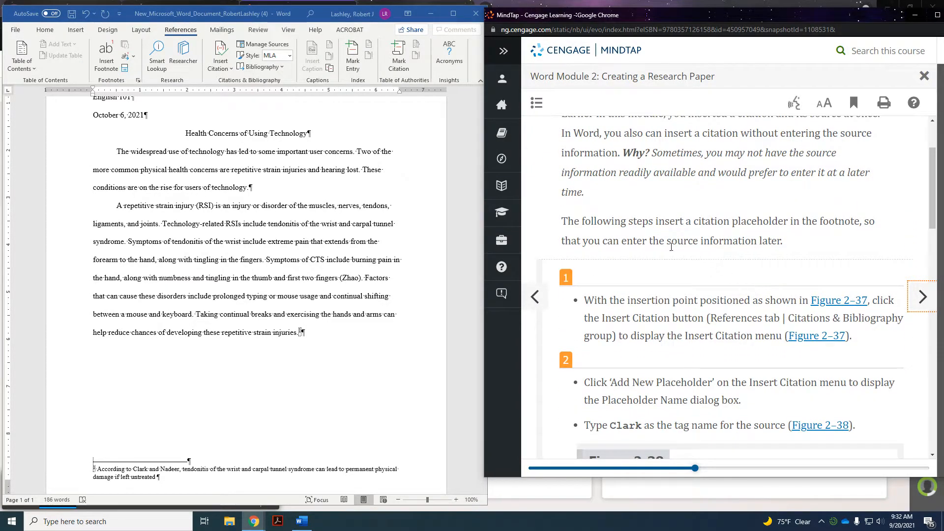
{"action": "scroll", "coordinate": [793, 235], "scroll_direction": "down", "scroll_amount": 1}
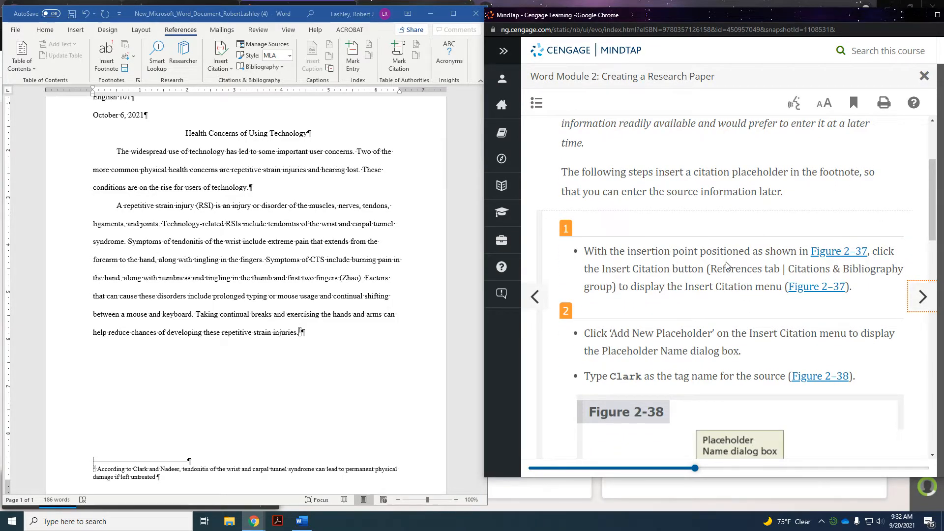
{"action": "scroll", "coordinate": [727, 265], "scroll_direction": "down", "scroll_amount": 2}
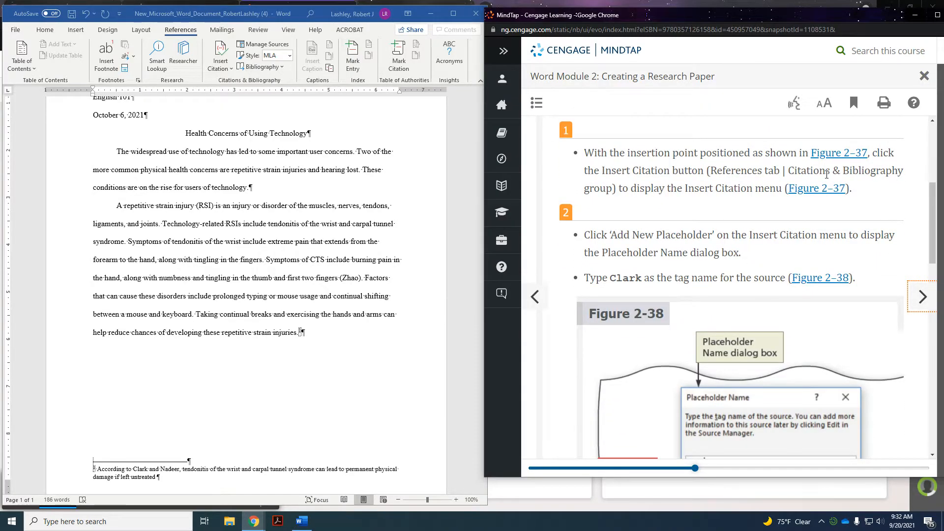
{"action": "scroll", "coordinate": [827, 174], "scroll_direction": "down", "scroll_amount": 1}
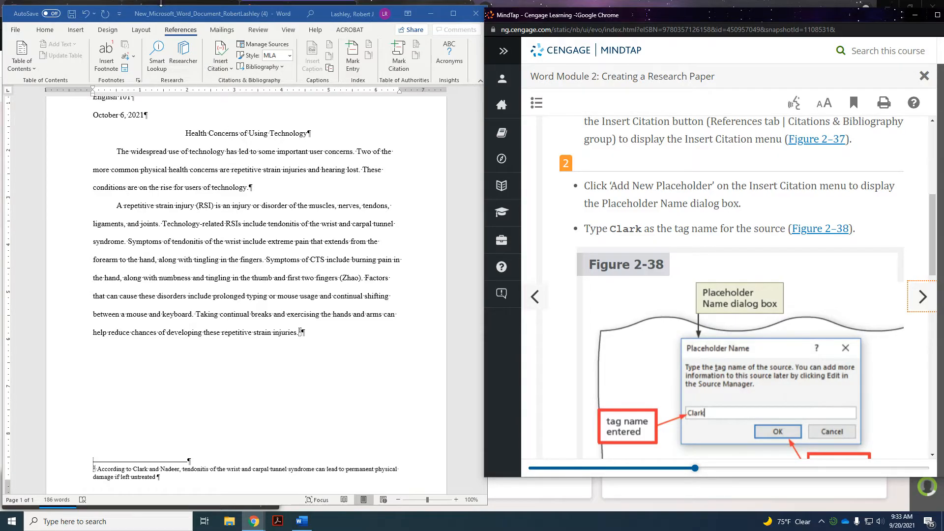
Step: Insert a citation placeholder at the end of the footnote text, using the first author's surname as the tag name
{"action": "left_click", "coordinate": [227, 61]}
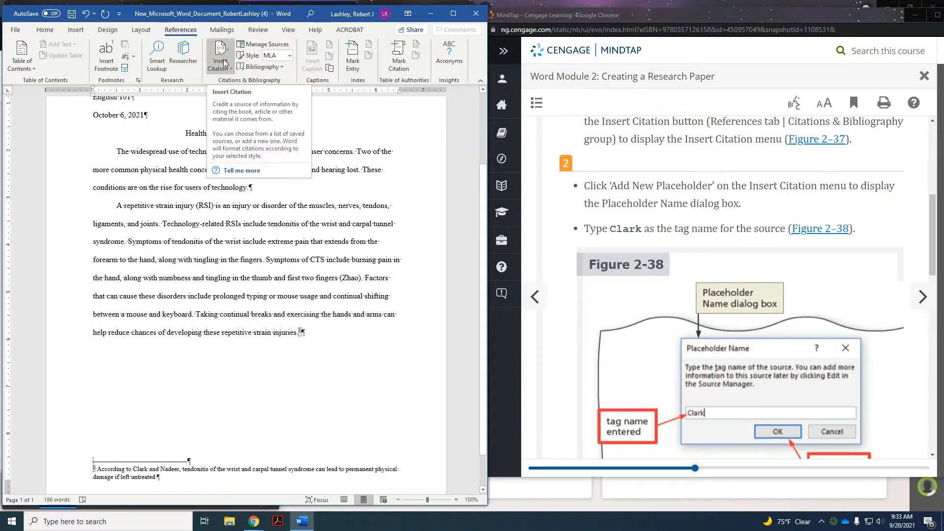
{"action": "left_click", "coordinate": [224, 63]}
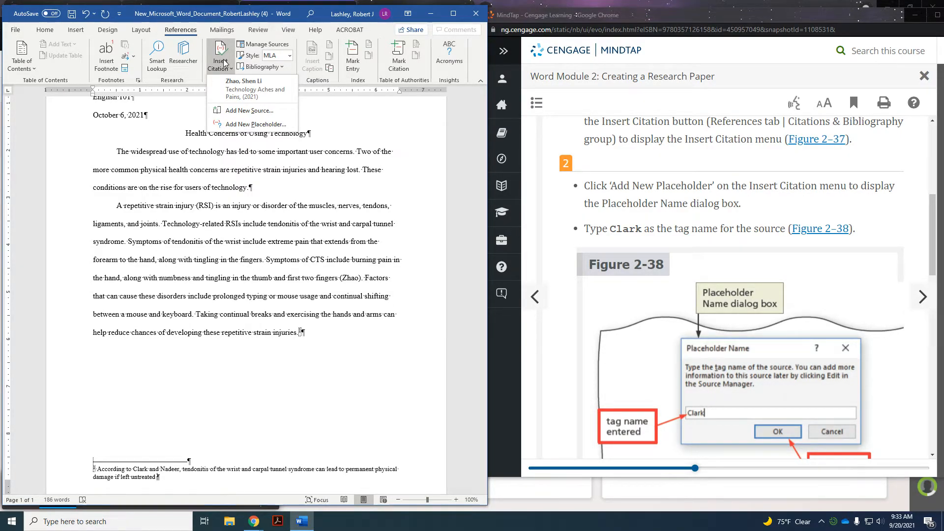
{"action": "left_click", "coordinate": [211, 15]}
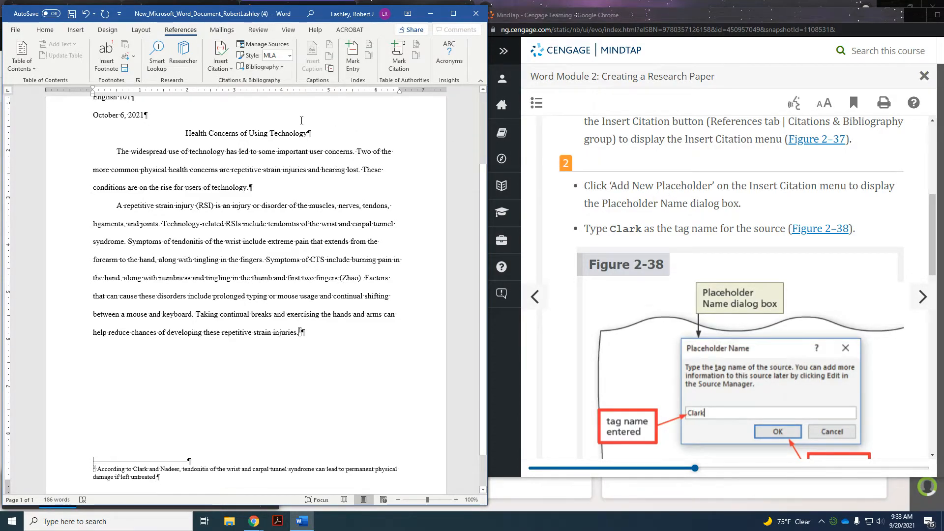
{"action": "left_click", "coordinate": [218, 69]}
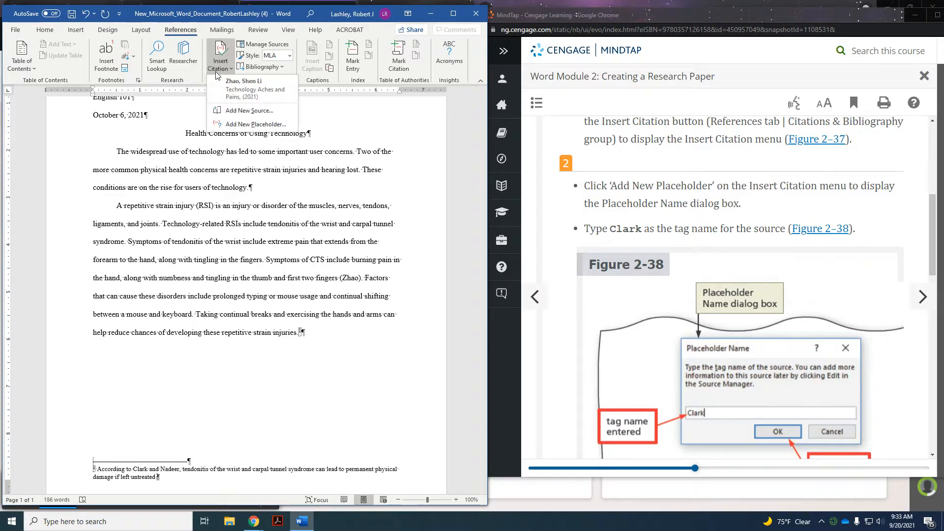
{"action": "left_click", "coordinate": [229, 124]}
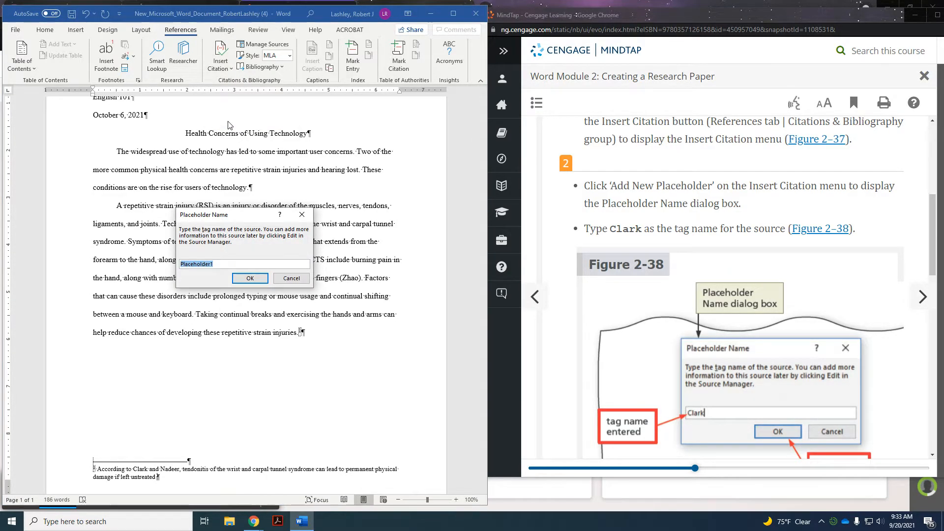
{"action": "type", "text": "Clark"}
{"action": "left_click", "coordinate": [251, 278]}
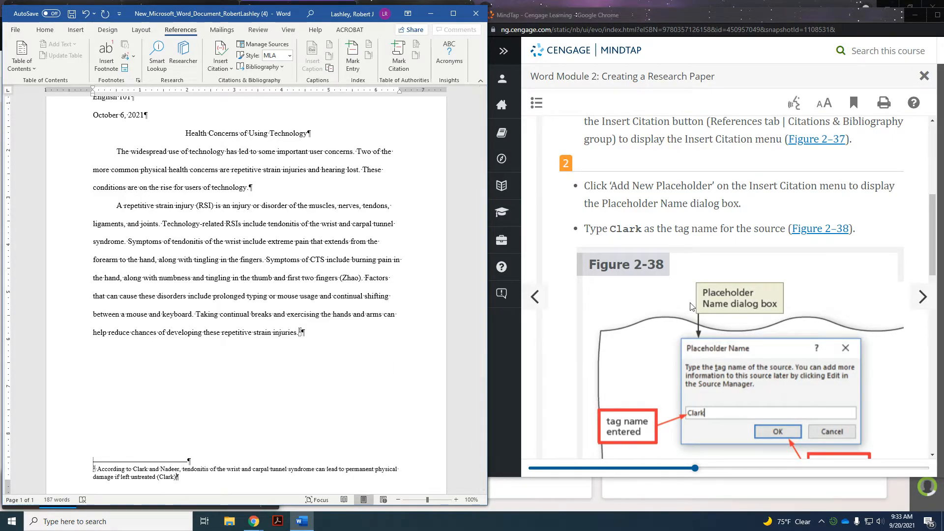
Step: Reveal and read the answer on what a tag name is, and examine step 3 with Figure 2-39
{"action": "scroll", "coordinate": [691, 307], "scroll_direction": "down", "scroll_amount": 6}
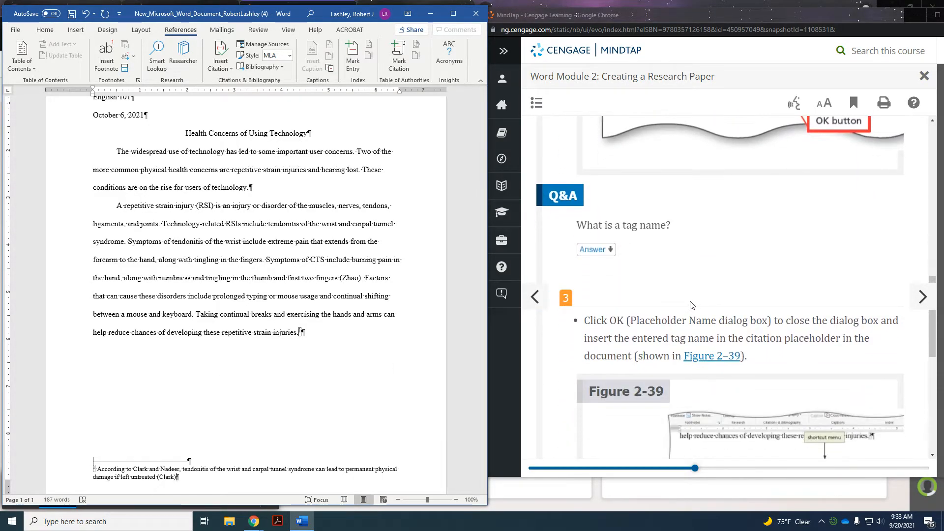
{"action": "left_click", "coordinate": [593, 250]}
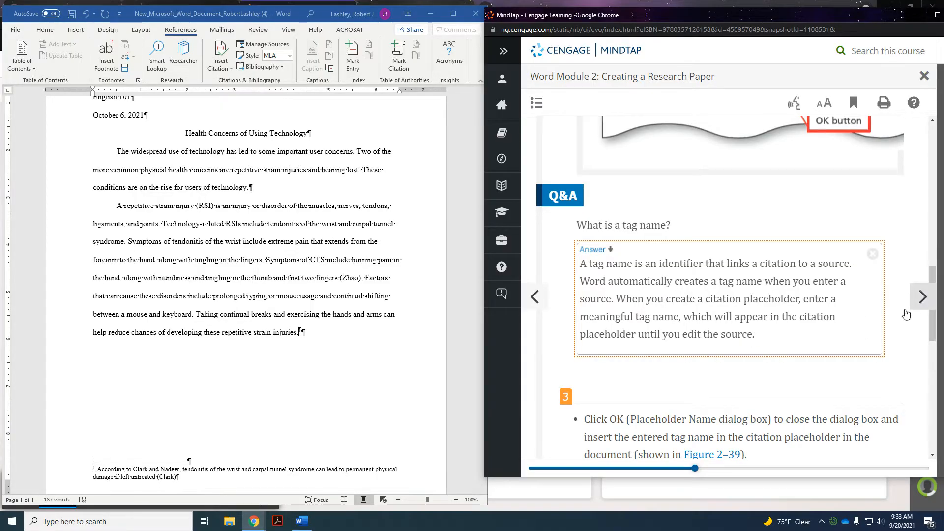
{"action": "scroll", "coordinate": [824, 344], "scroll_direction": "down", "scroll_amount": 3}
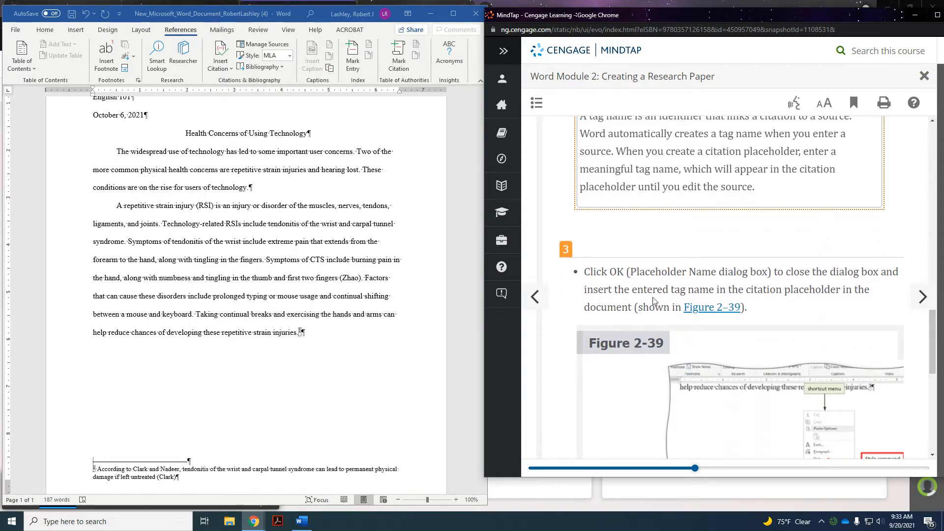
{"action": "scroll", "coordinate": [743, 300], "scroll_direction": "down", "scroll_amount": 1}
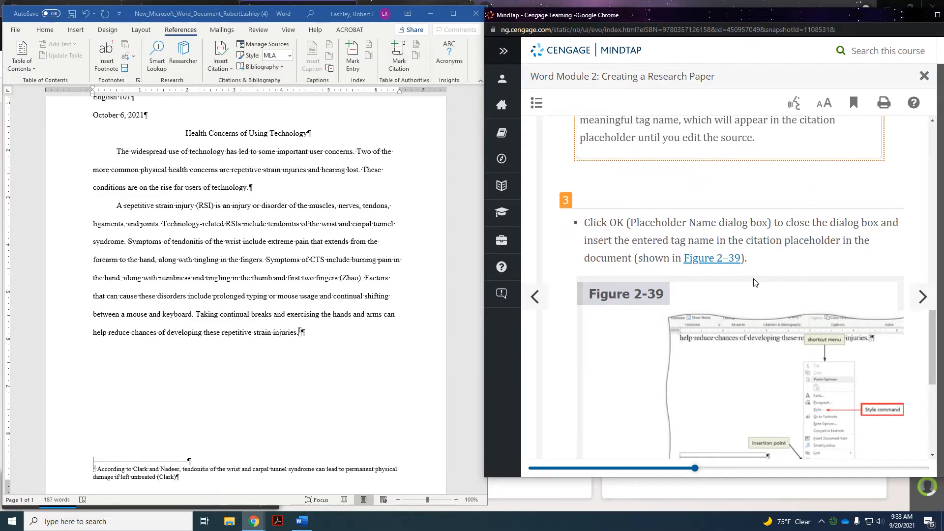
{"action": "scroll", "coordinate": [756, 282], "scroll_direction": "down", "scroll_amount": 2}
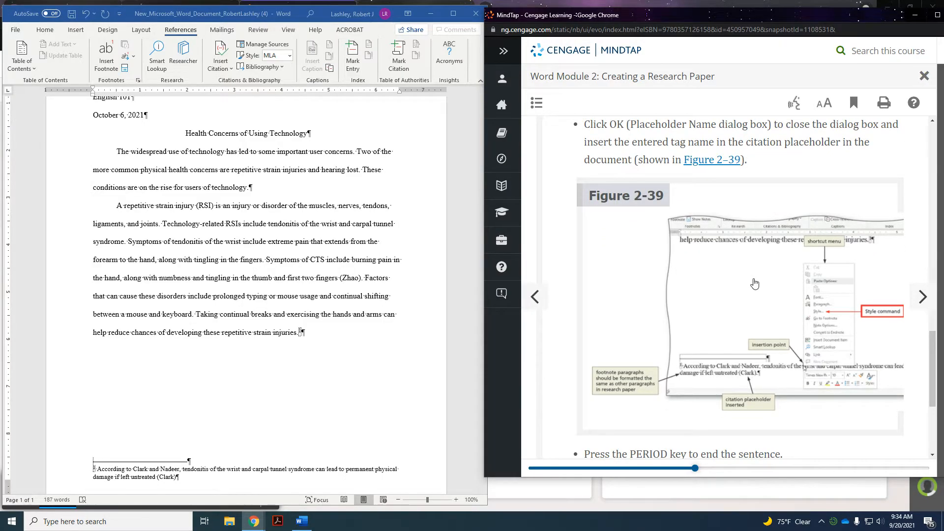
{"action": "scroll", "coordinate": [755, 283], "scroll_direction": "down", "scroll_amount": 1}
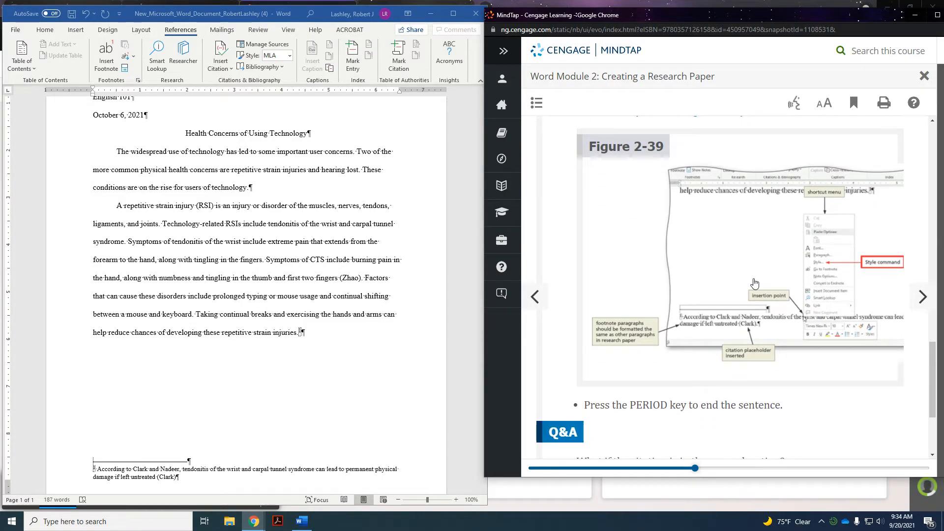
{"action": "scroll", "coordinate": [755, 284], "scroll_direction": "down", "scroll_amount": 1}
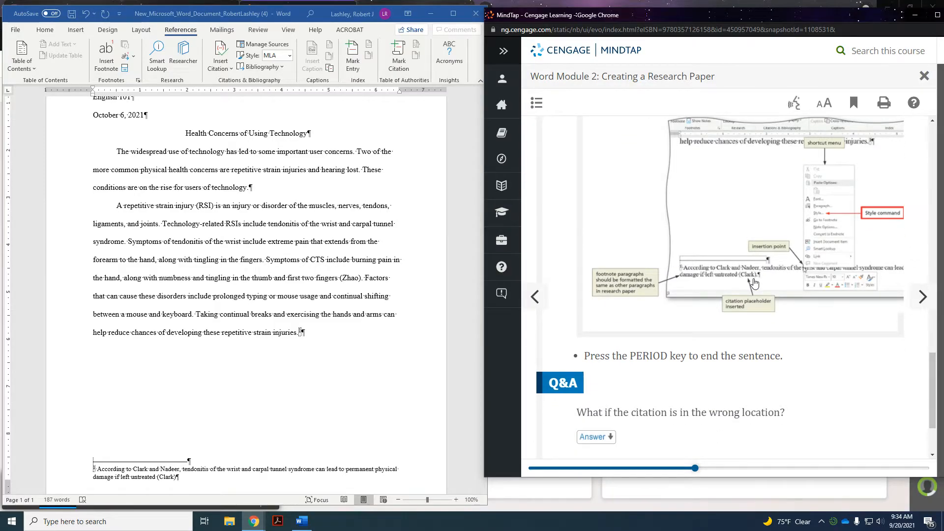
{"action": "scroll", "coordinate": [665, 318], "scroll_direction": "down", "scroll_amount": 1}
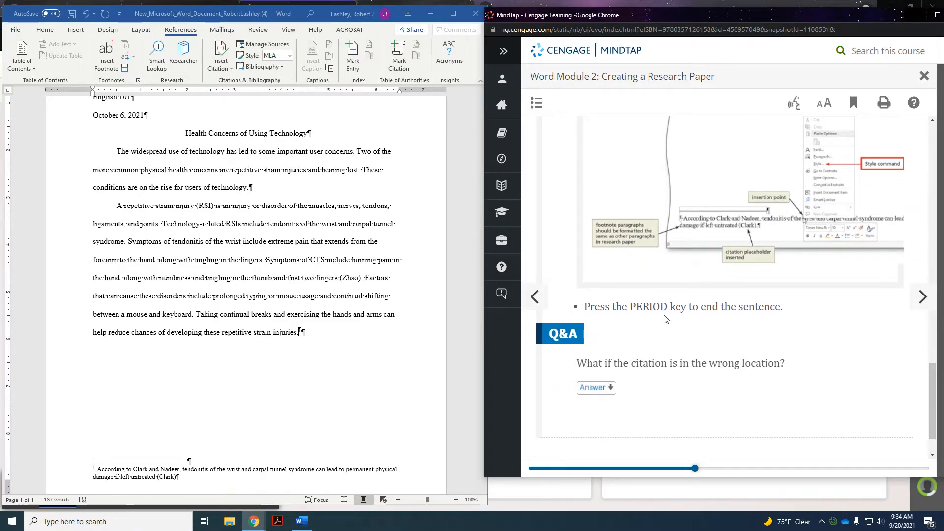
Step: Following step 3, end the footnote sentence with a period after the citation placeholder
{"action": "scroll", "coordinate": [662, 318], "scroll_direction": "up", "scroll_amount": 3}
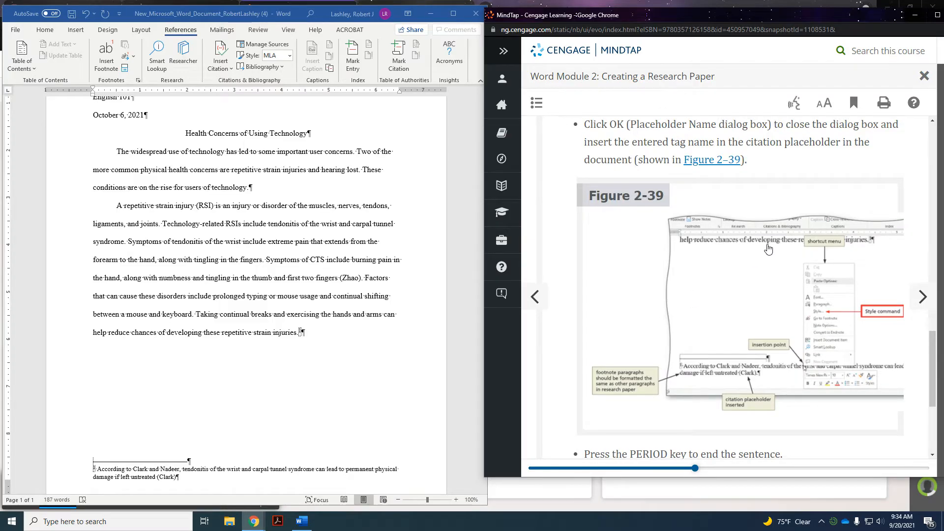
{"action": "scroll", "coordinate": [787, 322], "scroll_direction": "down", "scroll_amount": 3}
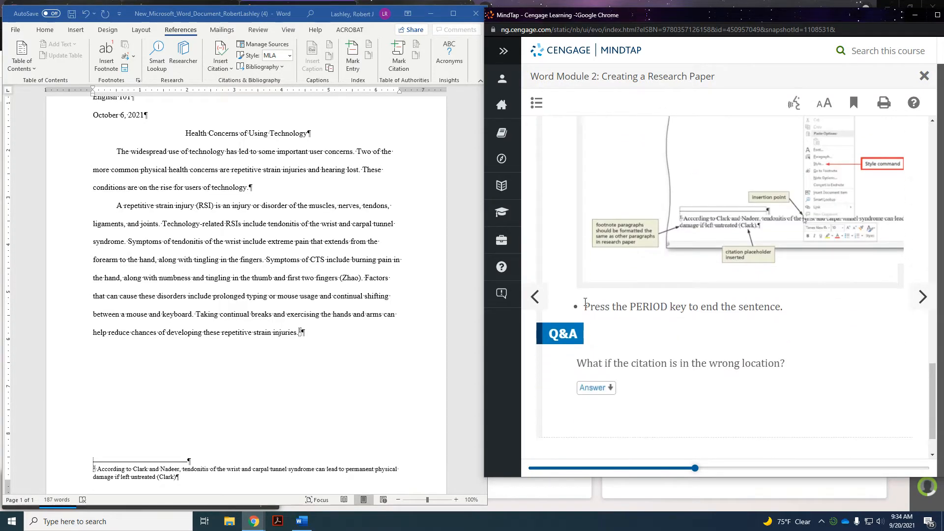
{"action": "scroll", "coordinate": [343, 400], "scroll_direction": "down", "scroll_amount": 1}
{"action": "left_click", "coordinate": [177, 437]}
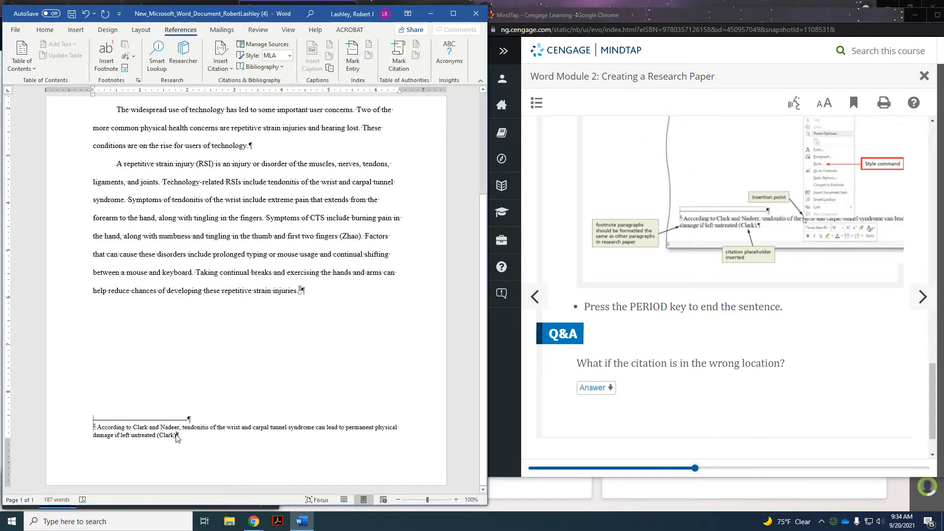
{"action": "type", "text": "."}
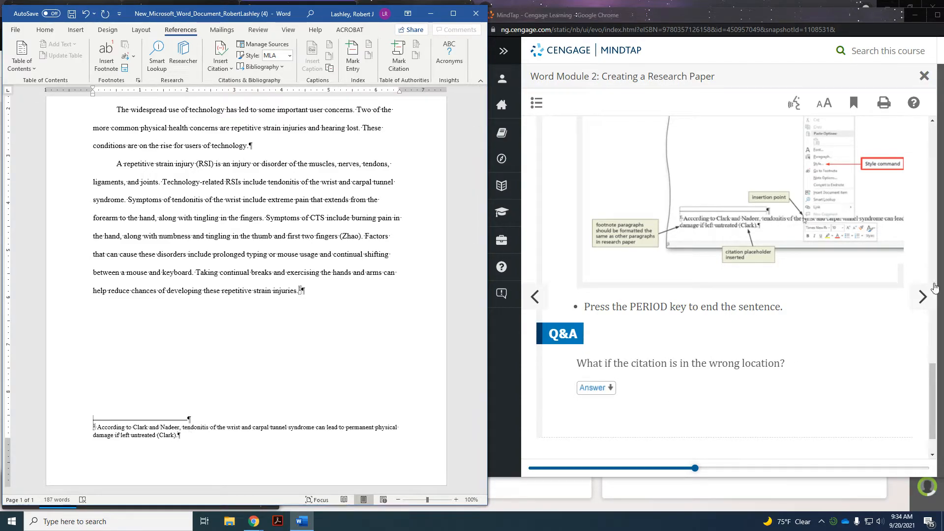
Step: Read section WD 2-4s on the Footnote Text style and the opening steps of WD 2-4t on modifying a style
{"action": "left_click", "coordinate": [924, 295]}
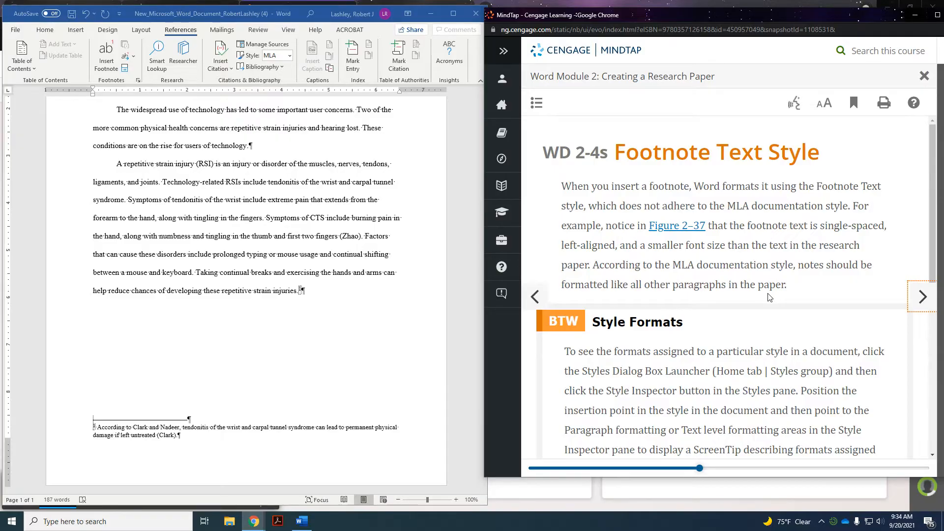
{"action": "scroll", "coordinate": [769, 297], "scroll_direction": "down", "scroll_amount": 7}
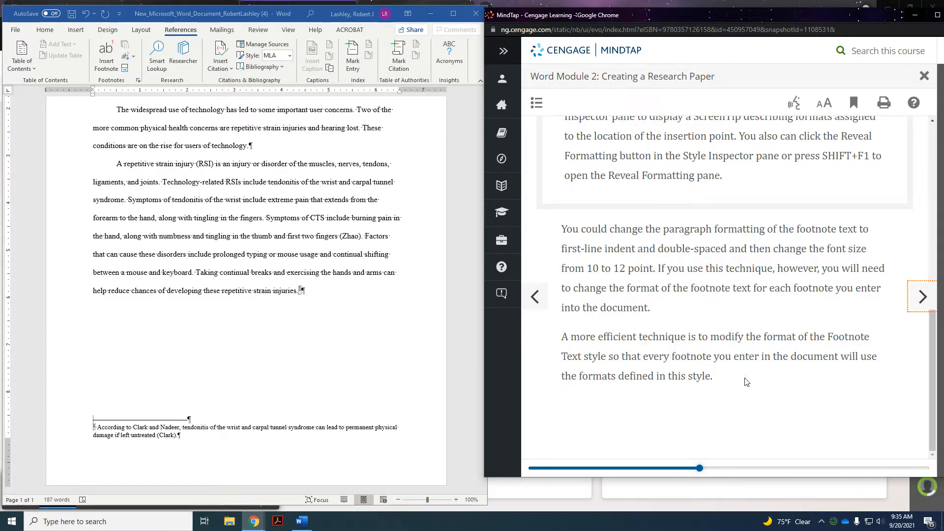
{"action": "left_click", "coordinate": [922, 304]}
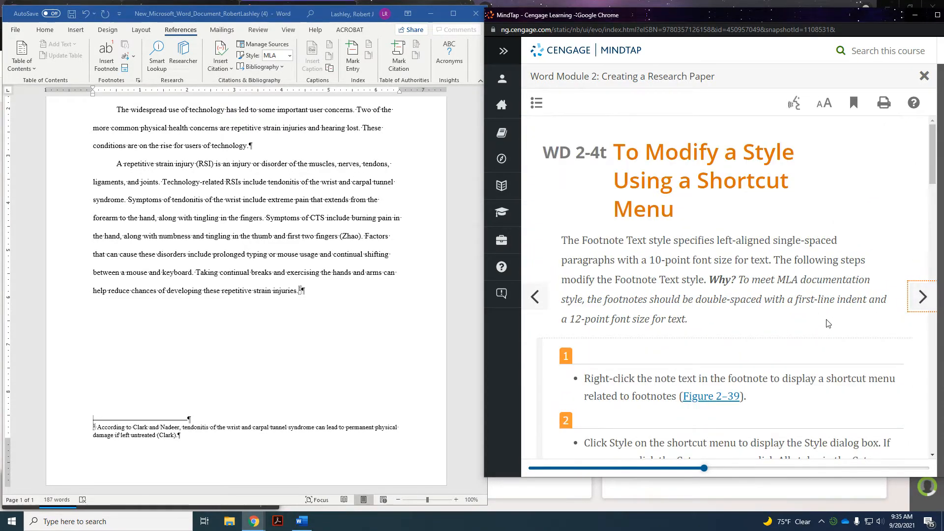
{"action": "scroll", "coordinate": [827, 323], "scroll_direction": "down", "scroll_amount": 1}
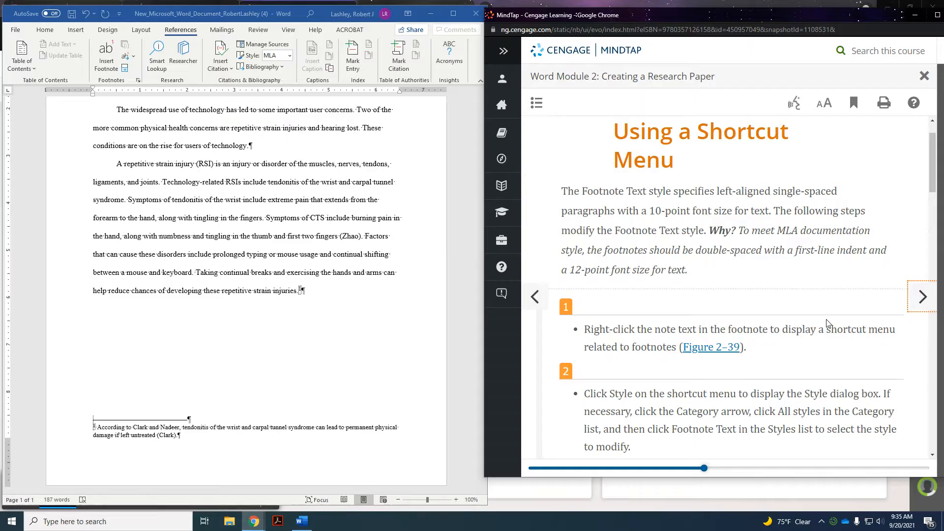
{"action": "scroll", "coordinate": [797, 317], "scroll_direction": "down", "scroll_amount": 2}
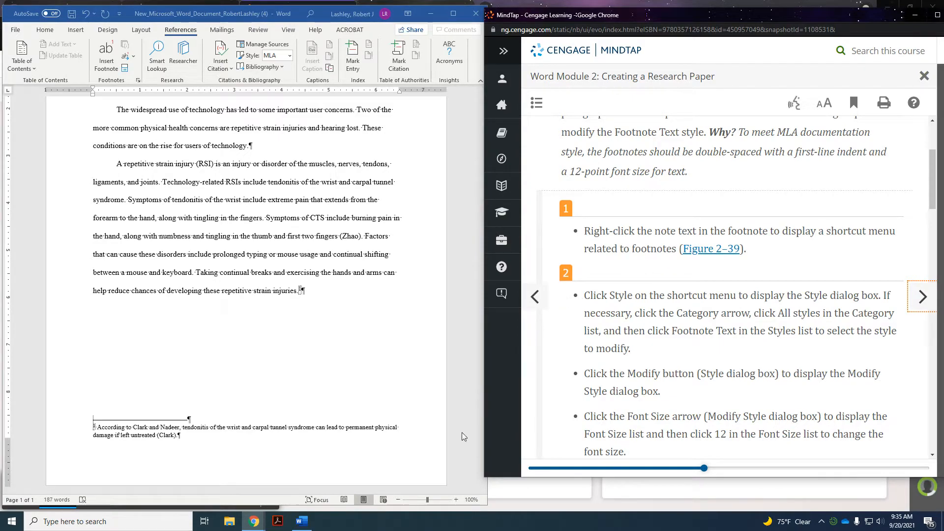
Step: Open the Footnote Text style for modification from the footnote text and set its font size to 12
{"action": "left_click", "coordinate": [300, 429]}
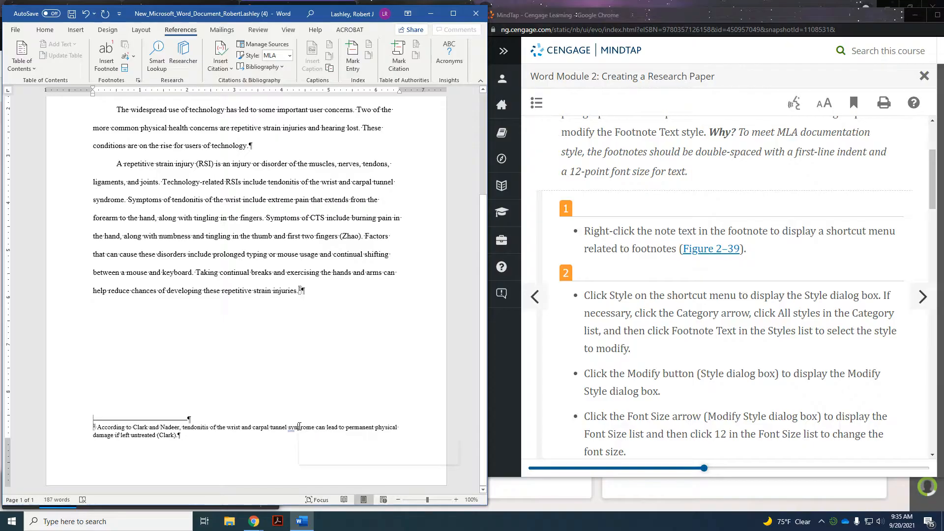
{"action": "right_click", "coordinate": [300, 428]}
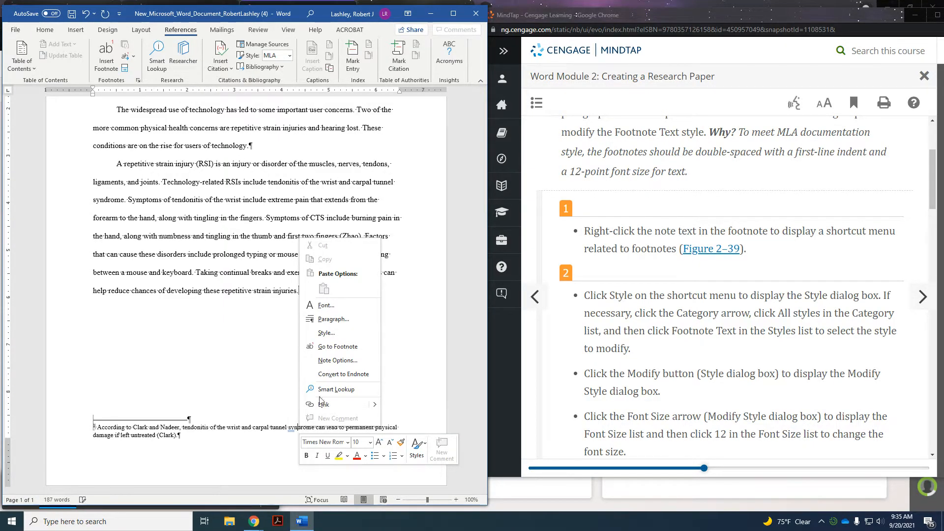
{"action": "left_click", "coordinate": [325, 333]}
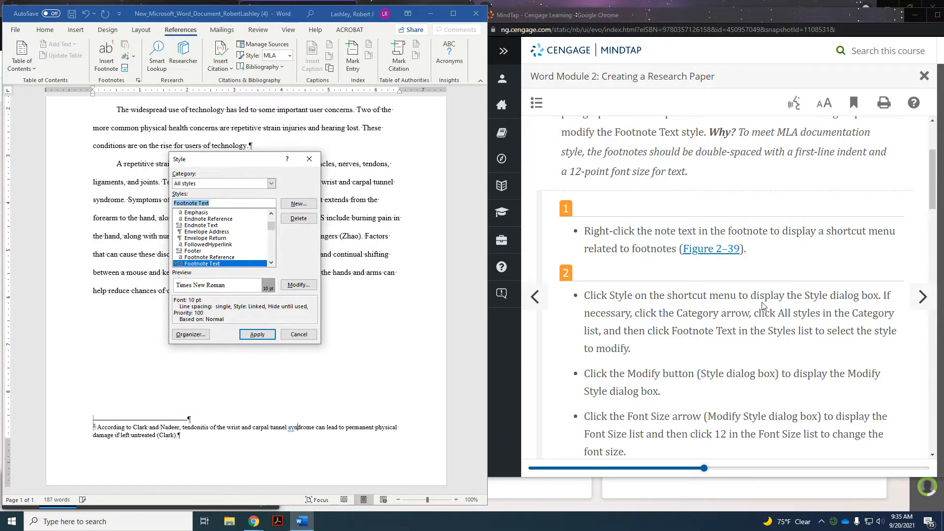
{"action": "scroll", "coordinate": [755, 325], "scroll_direction": "down", "scroll_amount": 1}
{"action": "scroll", "coordinate": [756, 325], "scroll_direction": "down", "scroll_amount": 1}
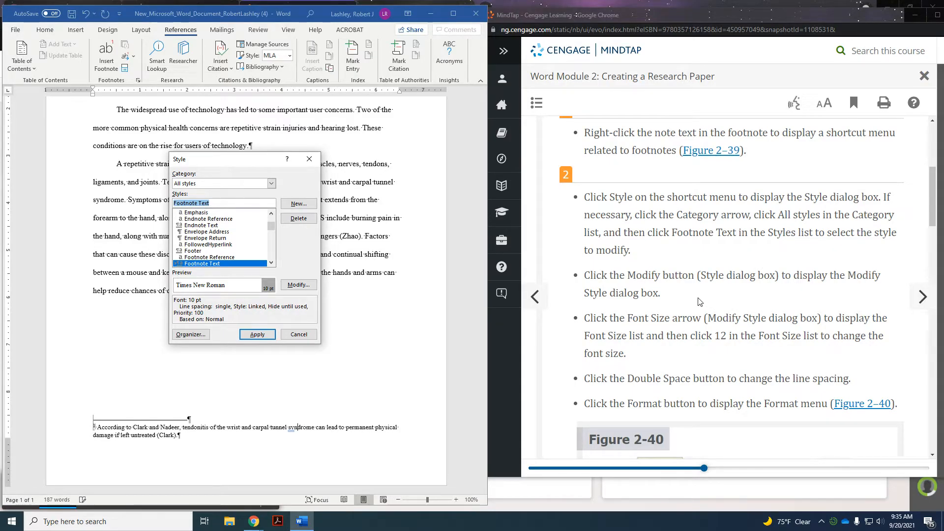
{"action": "left_click", "coordinate": [298, 286]}
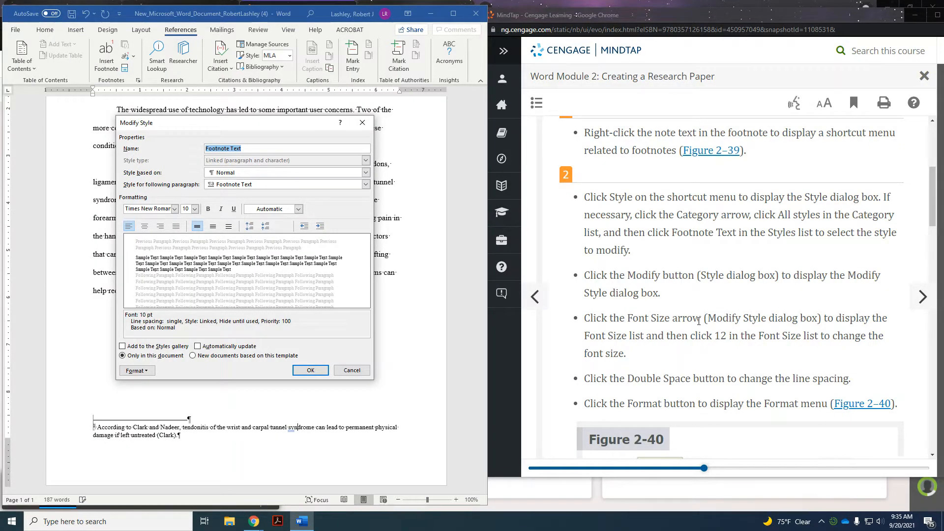
{"action": "scroll", "coordinate": [741, 307], "scroll_direction": "down", "scroll_amount": 1}
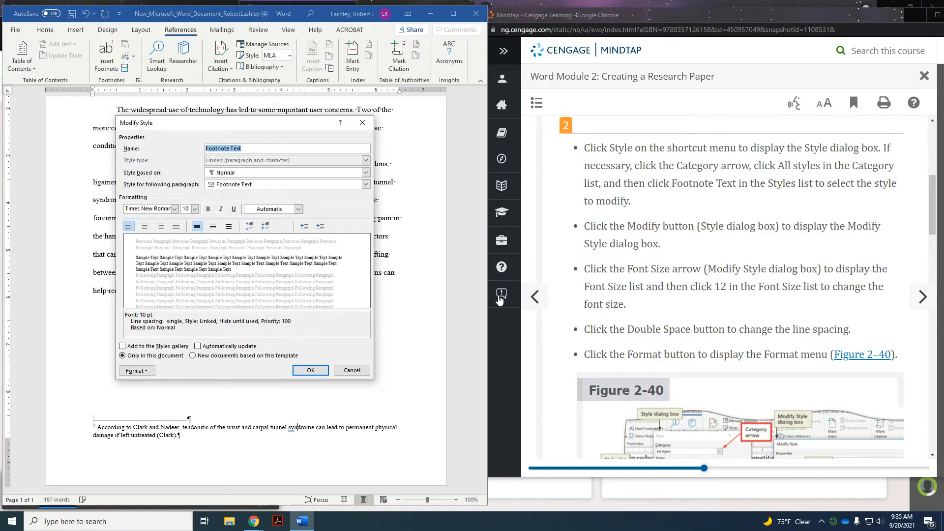
{"action": "left_click", "coordinate": [194, 209]}
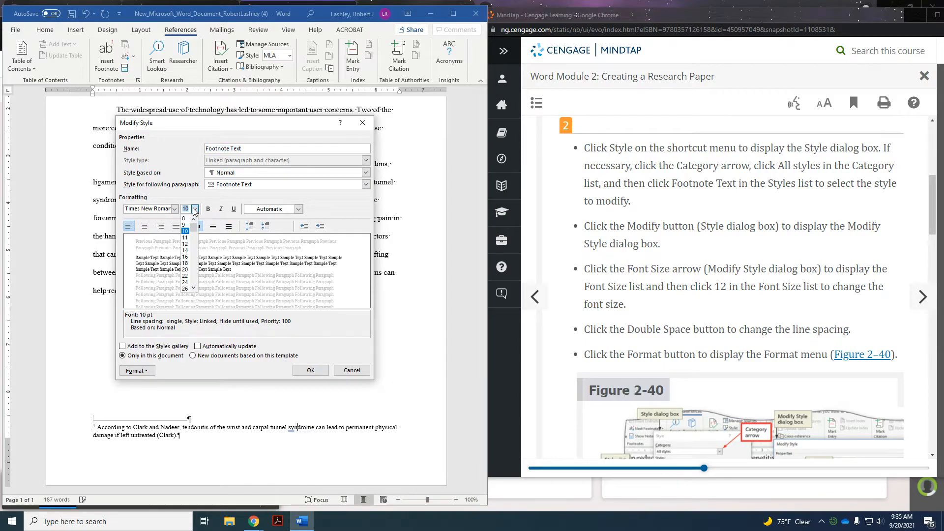
{"action": "left_click", "coordinate": [186, 244]}
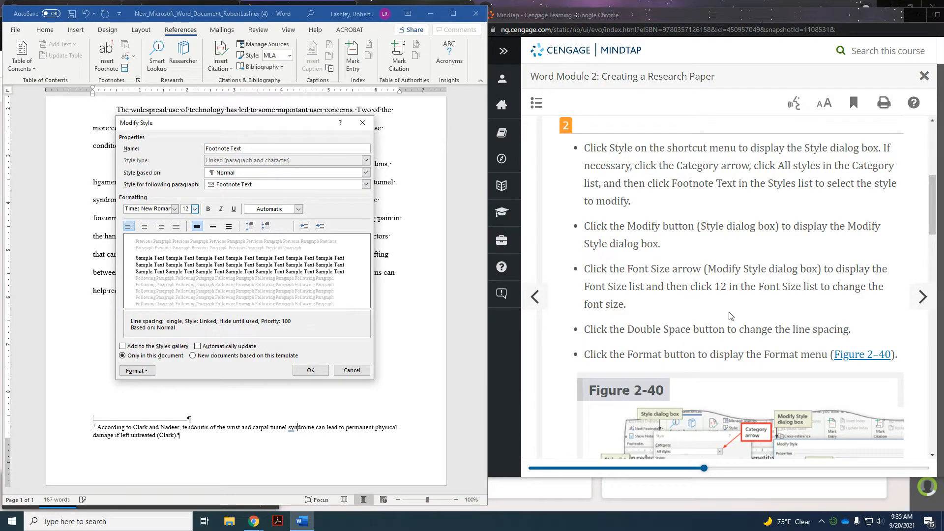
Step: Increase the Footnote Text style's paragraph spacing to 6 pt before and after, and check Figure 2-40 and the step 3 instructions
{"action": "scroll", "coordinate": [664, 297], "scroll_direction": "down", "scroll_amount": 1}
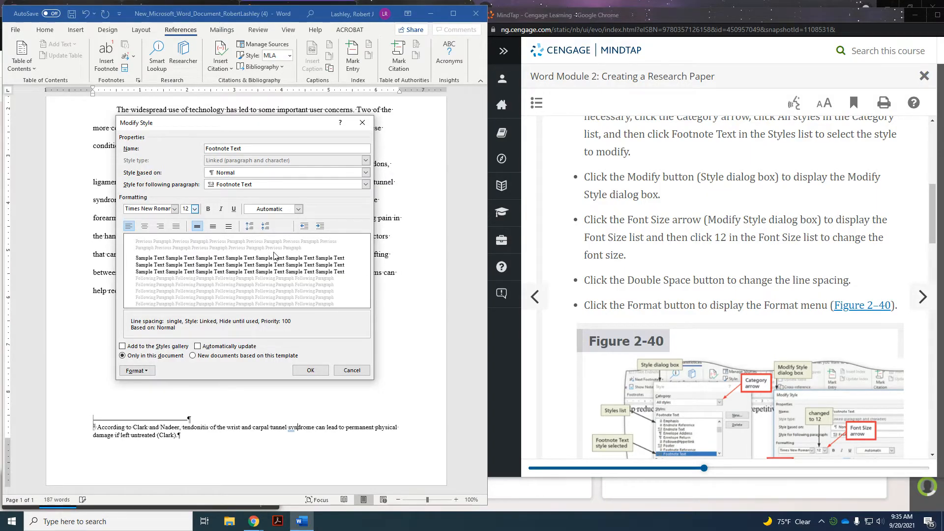
{"action": "left_click", "coordinate": [251, 226]}
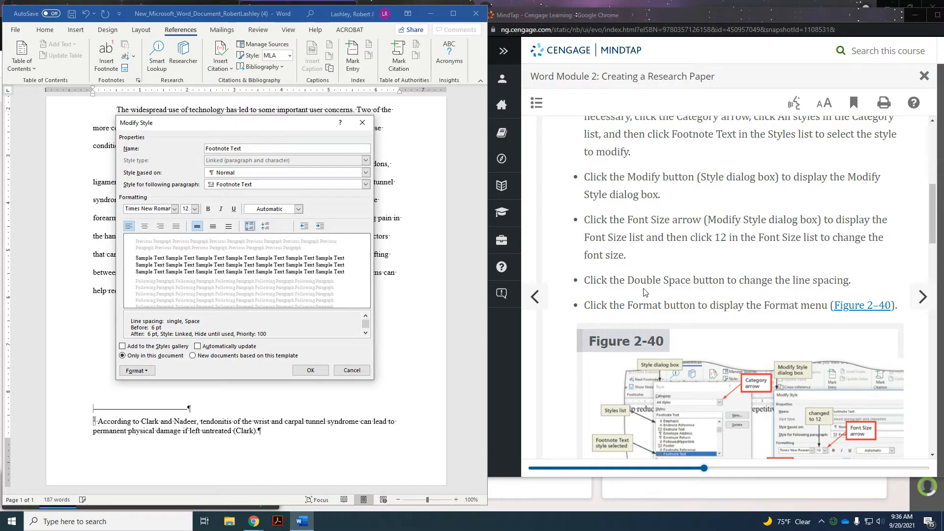
{"action": "scroll", "coordinate": [675, 299], "scroll_direction": "down", "scroll_amount": 3}
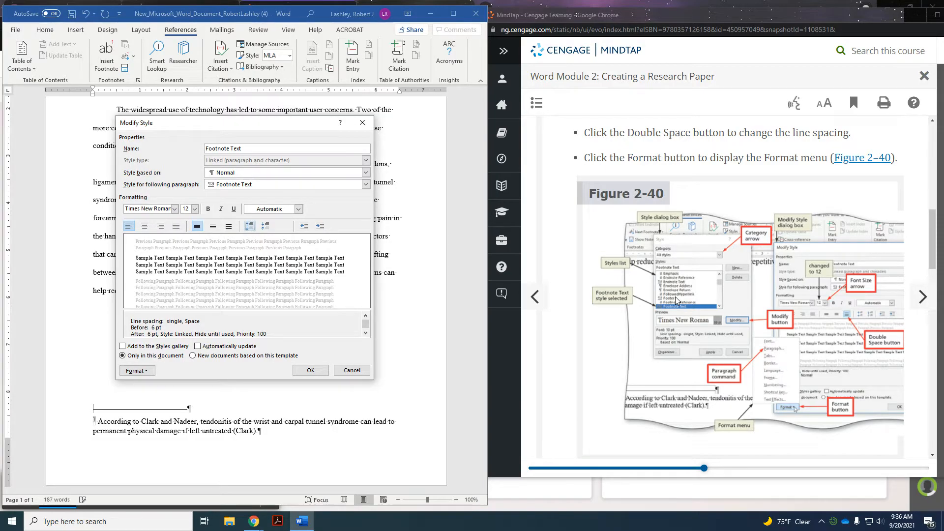
{"action": "scroll", "coordinate": [675, 296], "scroll_direction": "down", "scroll_amount": 3}
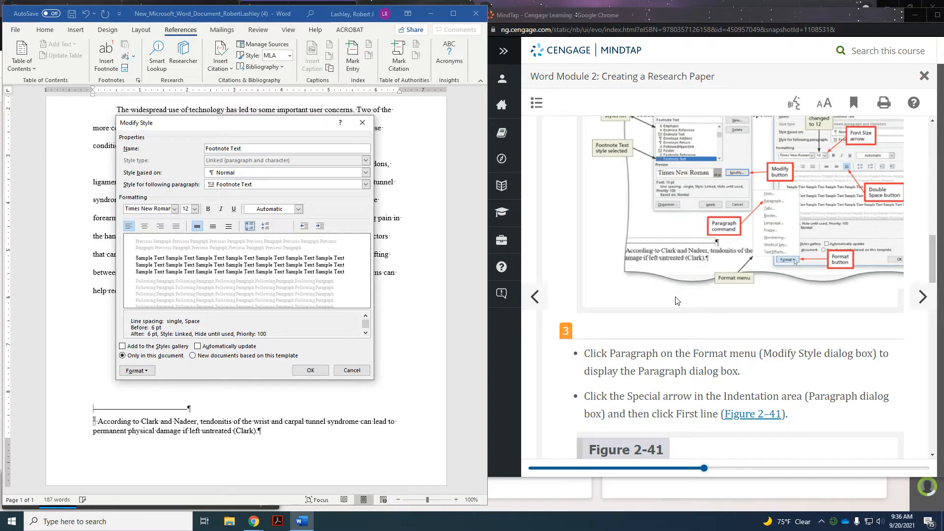
Step: Remove the Footnote Text style's spacing before and after paragraphs and set its line spacing to Double
{"action": "scroll", "coordinate": [674, 300], "scroll_direction": "up", "scroll_amount": 1}
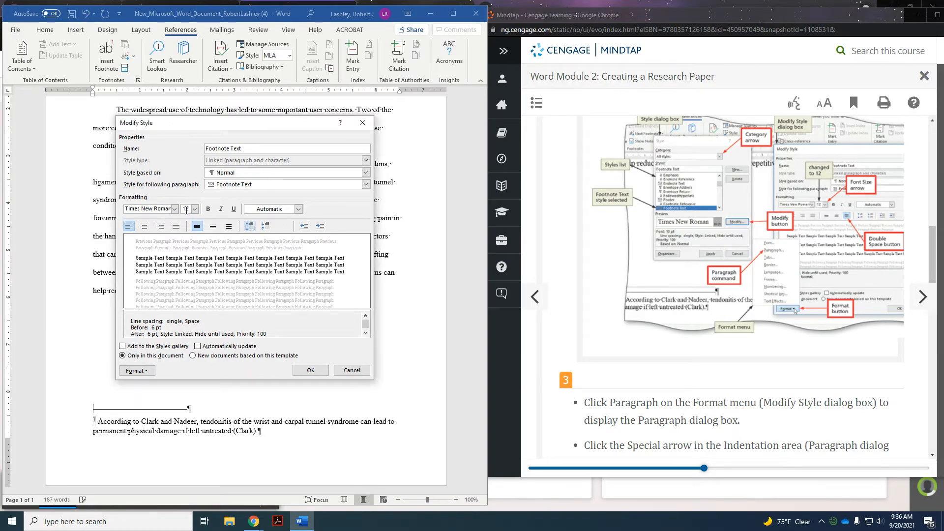
{"action": "left_click", "coordinate": [265, 226]}
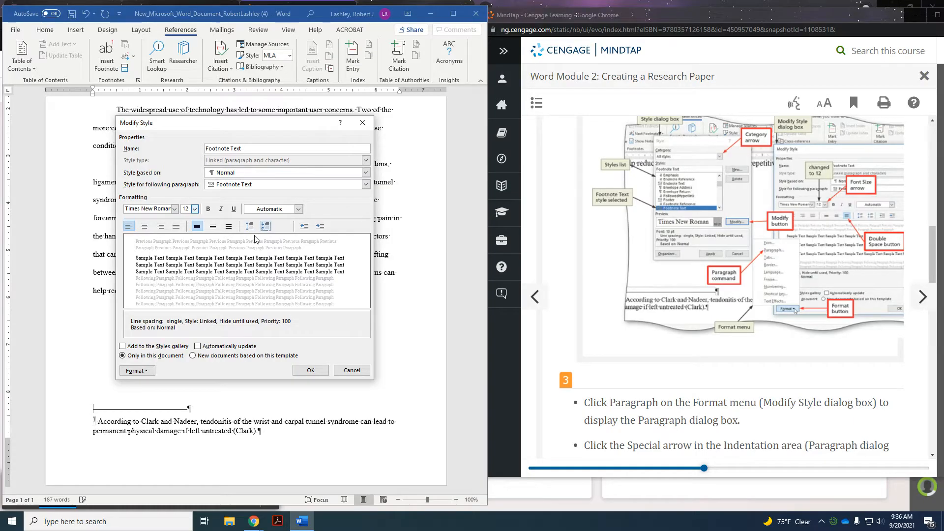
{"action": "left_click", "coordinate": [140, 372]}
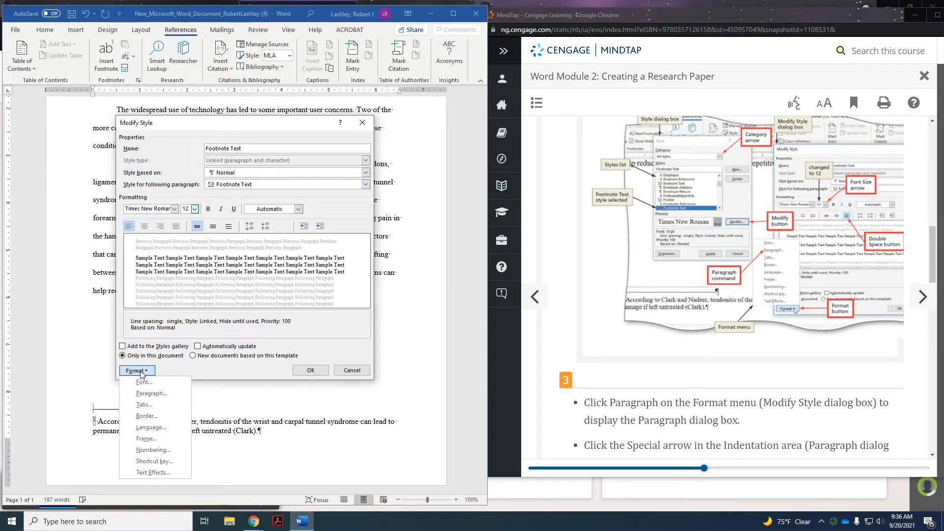
{"action": "left_click", "coordinate": [150, 393]}
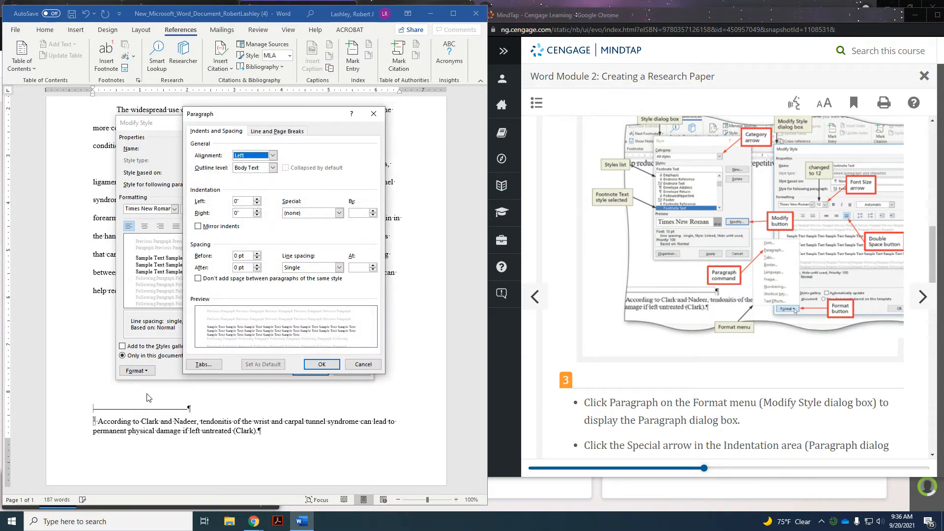
{"action": "left_click", "coordinate": [311, 269]}
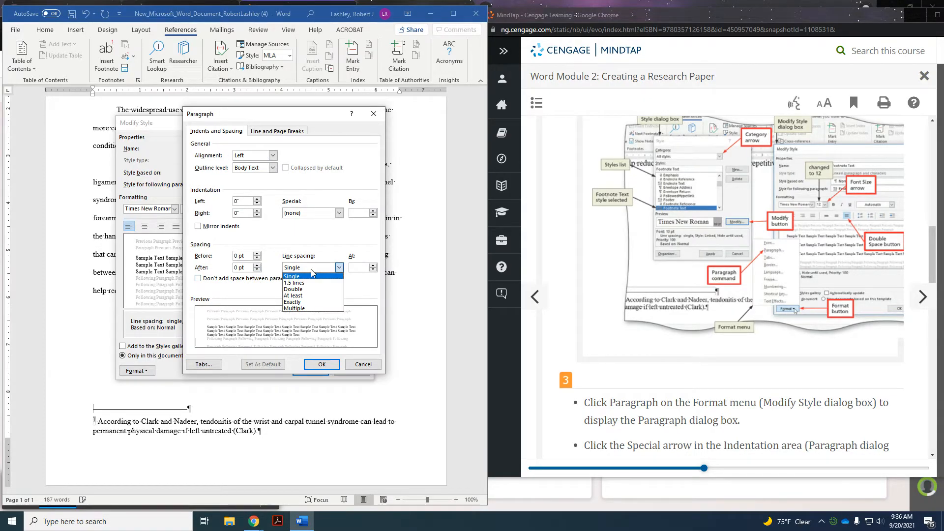
{"action": "left_click", "coordinate": [313, 289]}
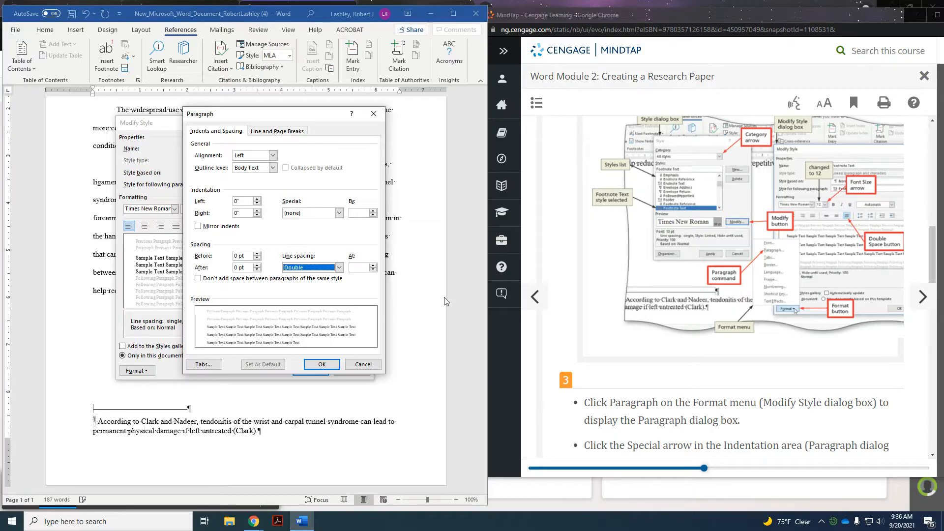
Step: Check the instructions and figures of steps 3 and 4, and apply the modified Footnote Text style to the footnote
{"action": "scroll", "coordinate": [710, 290], "scroll_direction": "down", "scroll_amount": 5}
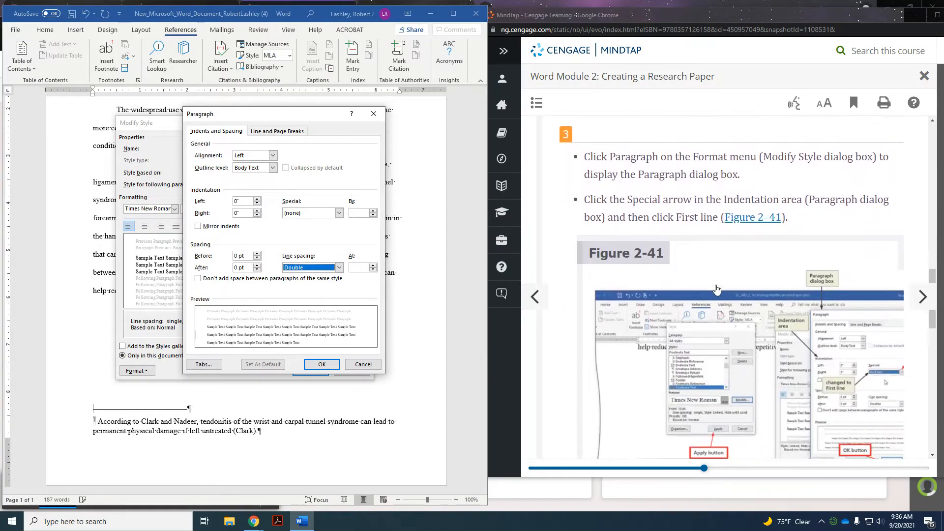
{"action": "scroll", "coordinate": [716, 289], "scroll_direction": "down", "scroll_amount": 1}
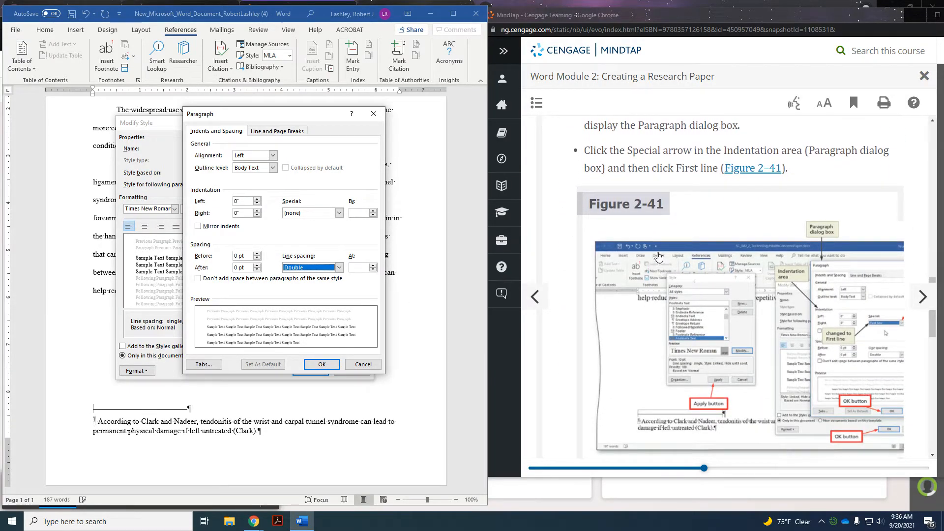
{"action": "scroll", "coordinate": [727, 241], "scroll_direction": "down", "scroll_amount": 1}
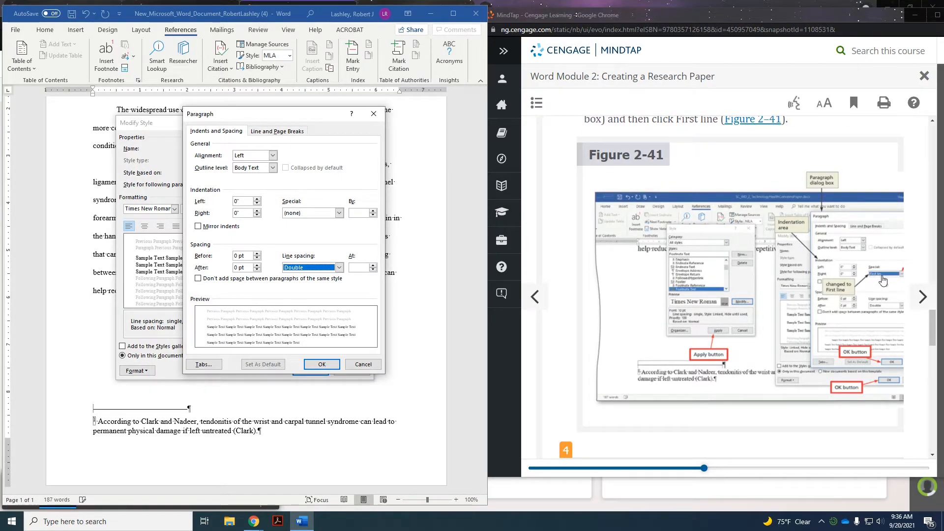
{"action": "scroll", "coordinate": [879, 282], "scroll_direction": "down", "scroll_amount": 3}
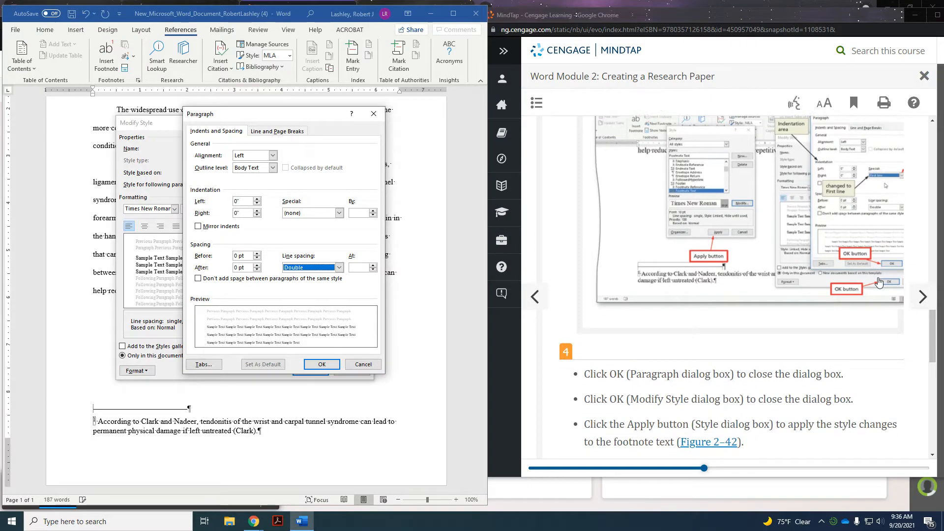
{"action": "scroll", "coordinate": [879, 281], "scroll_direction": "down", "scroll_amount": 2}
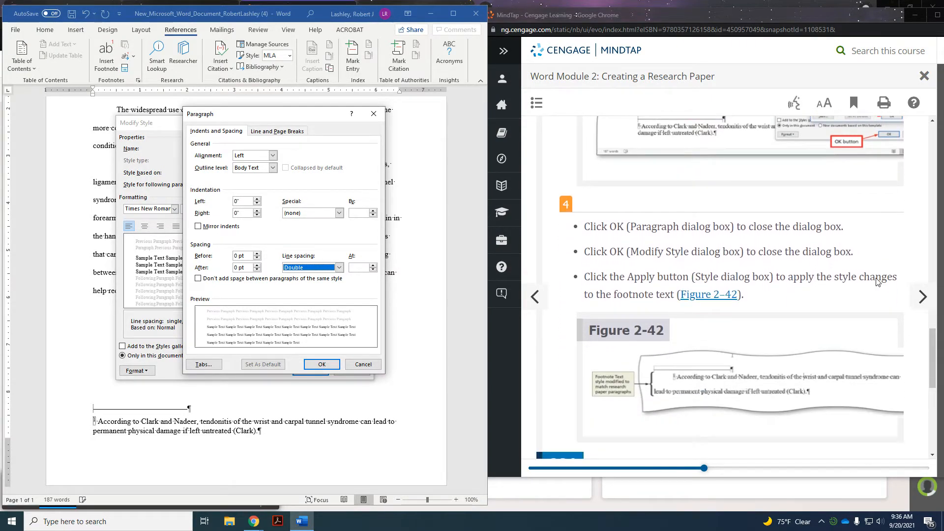
{"action": "scroll", "coordinate": [877, 281], "scroll_direction": "down", "scroll_amount": 1}
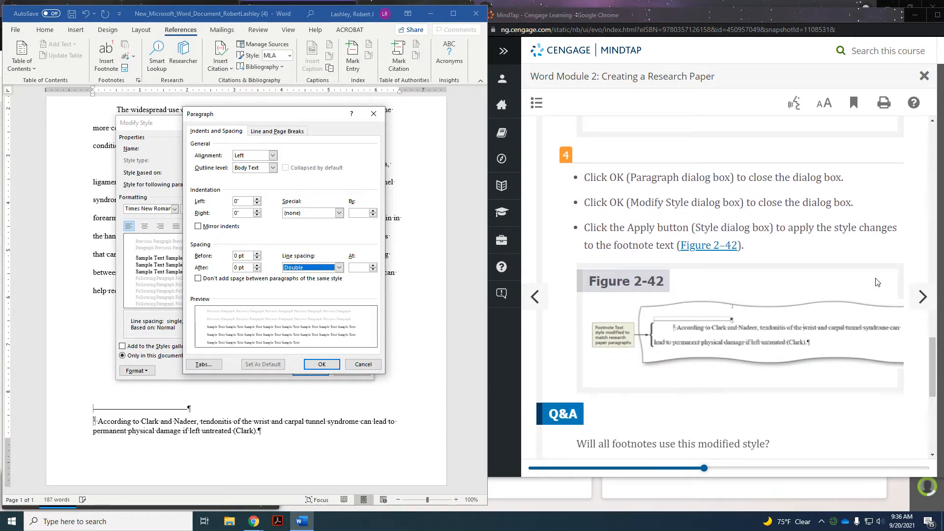
{"action": "scroll", "coordinate": [874, 281], "scroll_direction": "down", "scroll_amount": 2}
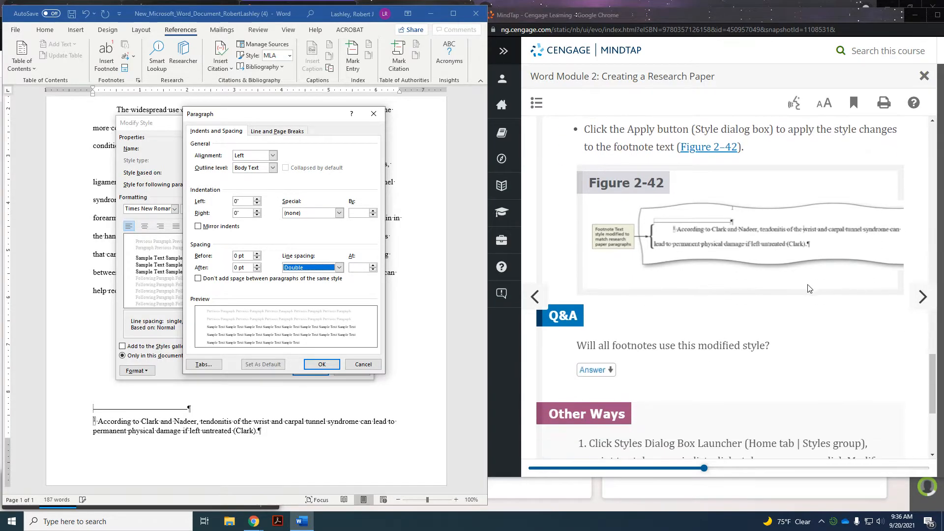
{"action": "left_click", "coordinate": [321, 367]}
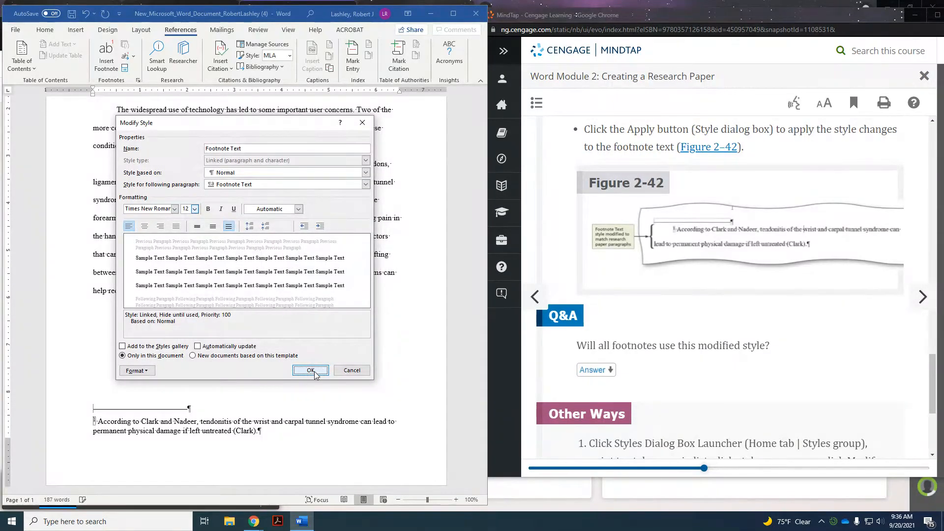
{"action": "left_click", "coordinate": [314, 371]}
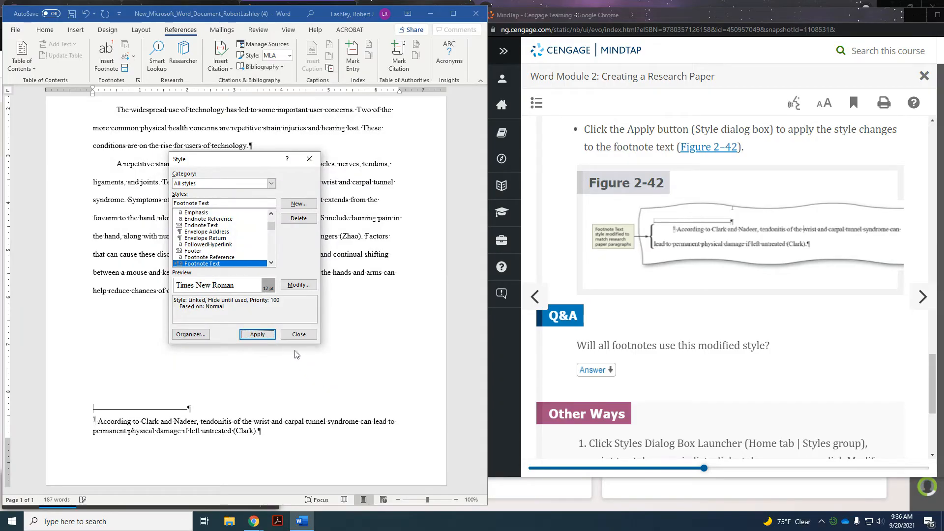
{"action": "left_click", "coordinate": [261, 334]}
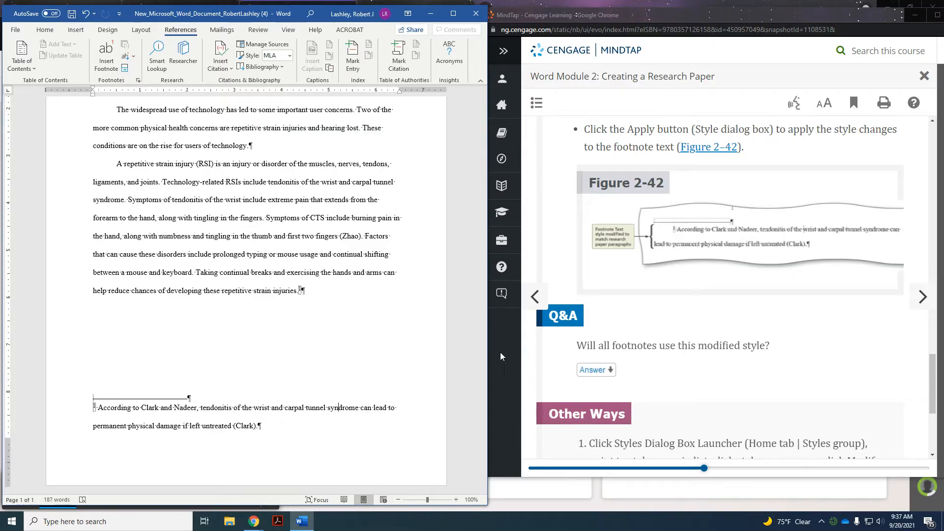
Step: Following step 3, set the Footnote Text style's special indentation to First line and save the style change
{"action": "scroll", "coordinate": [656, 335], "scroll_direction": "up", "scroll_amount": 2}
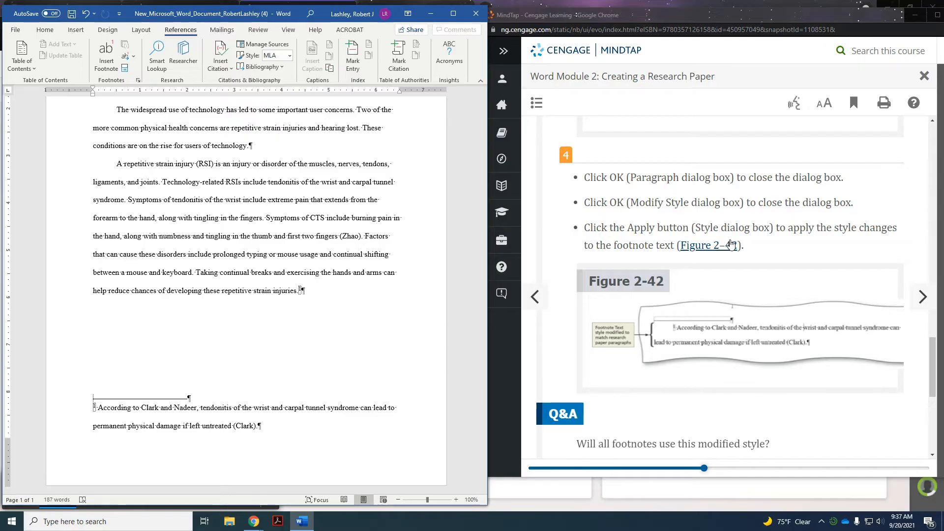
{"action": "scroll", "coordinate": [731, 243], "scroll_direction": "up", "scroll_amount": 5}
{"action": "scroll", "coordinate": [731, 243], "scroll_direction": "up", "scroll_amount": 3}
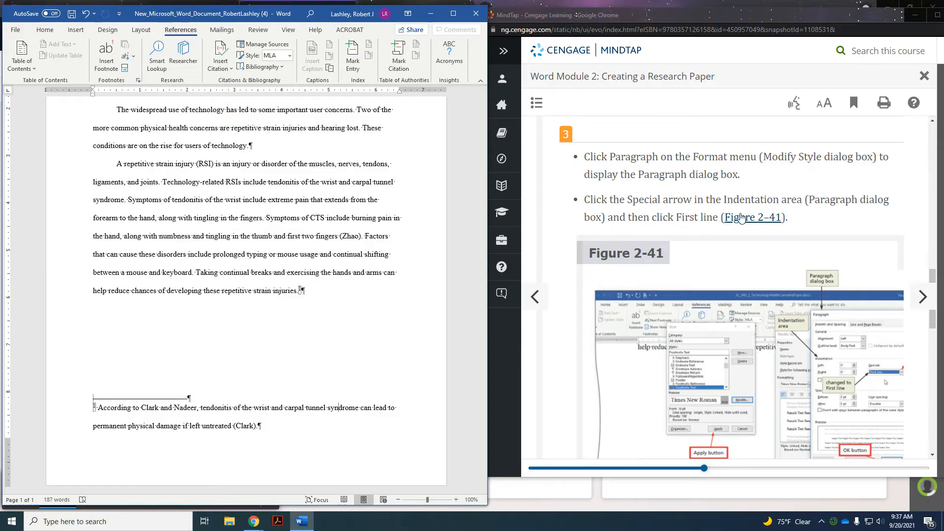
{"action": "right_click", "coordinate": [268, 412]}
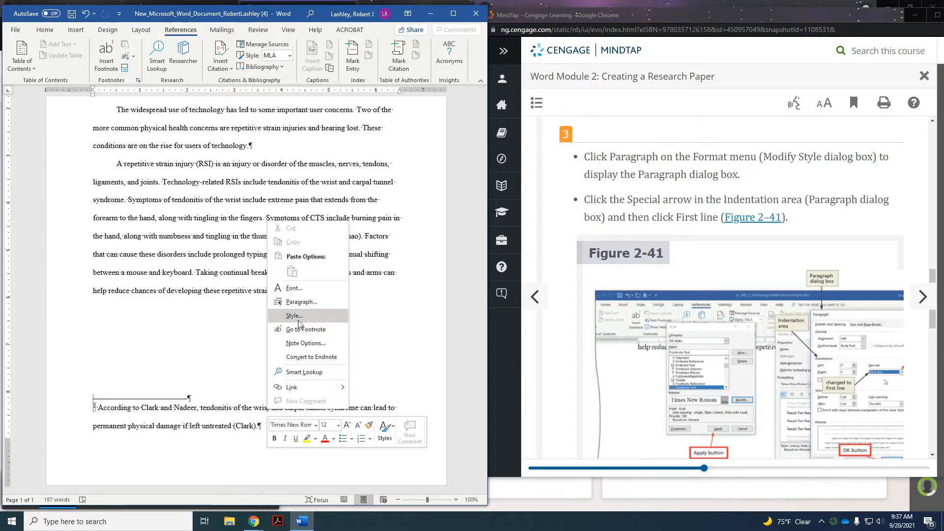
{"action": "left_click", "coordinate": [295, 316]}
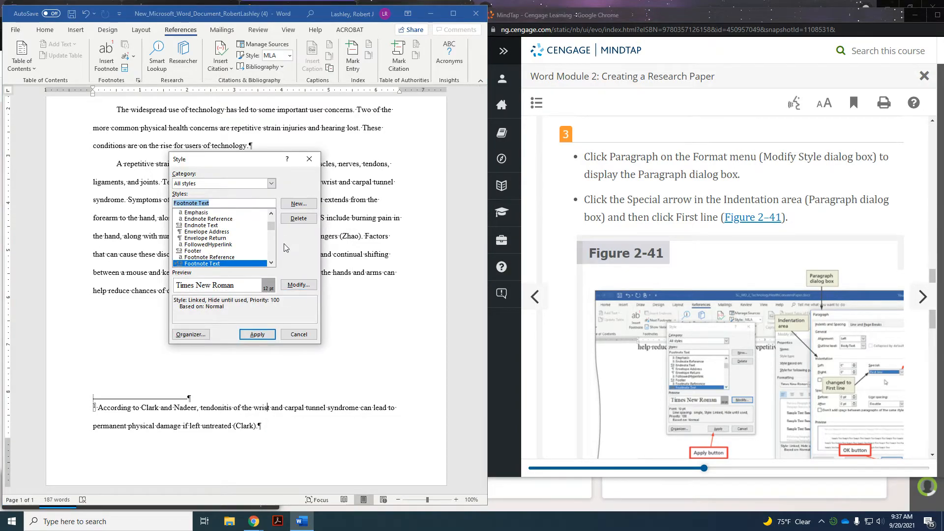
{"action": "left_click", "coordinate": [295, 285]}
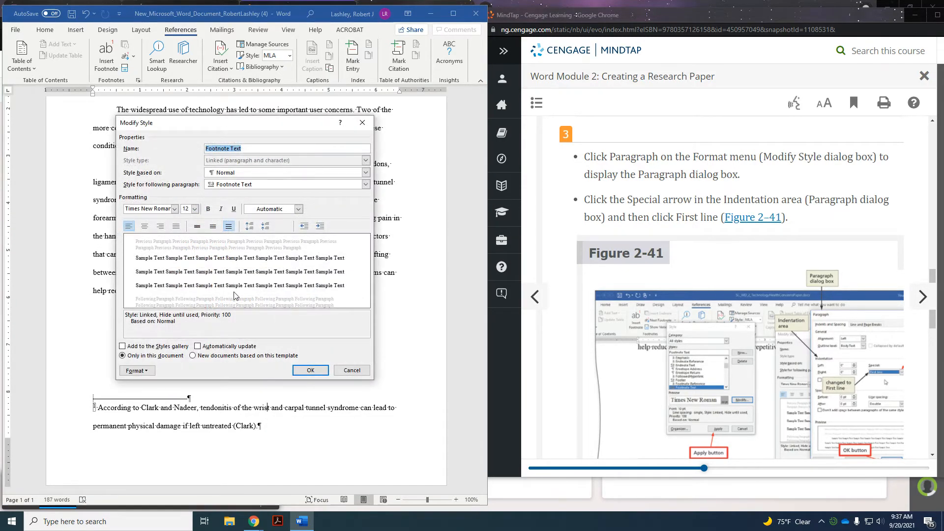
{"action": "left_click", "coordinate": [136, 370]}
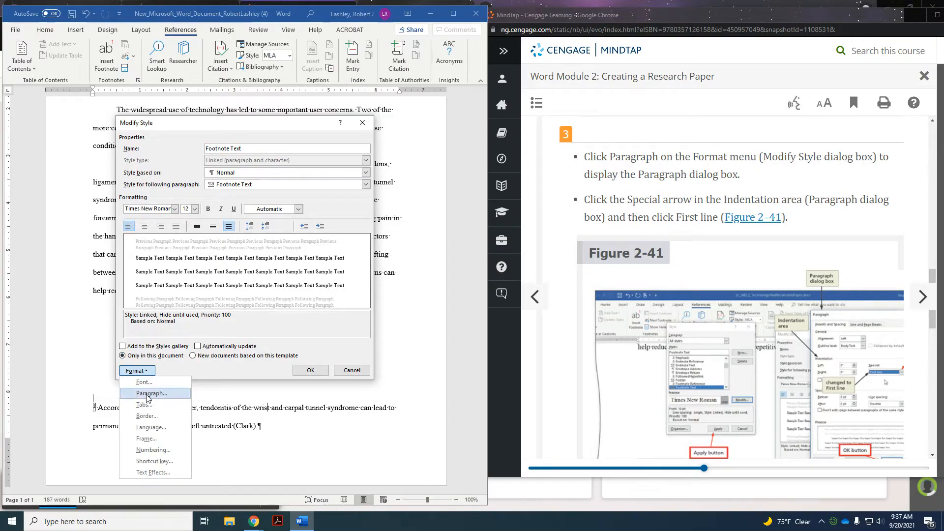
{"action": "left_click", "coordinate": [147, 394]}
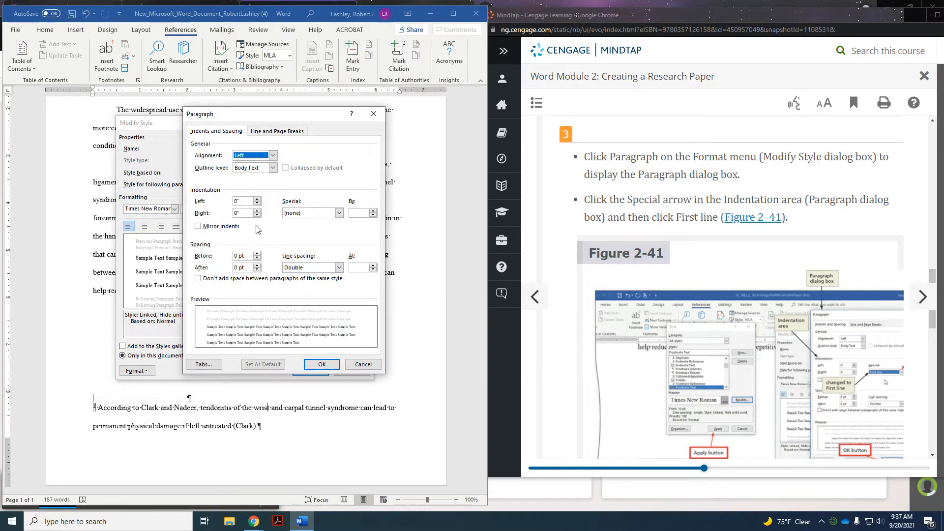
{"action": "left_click", "coordinate": [340, 213]}
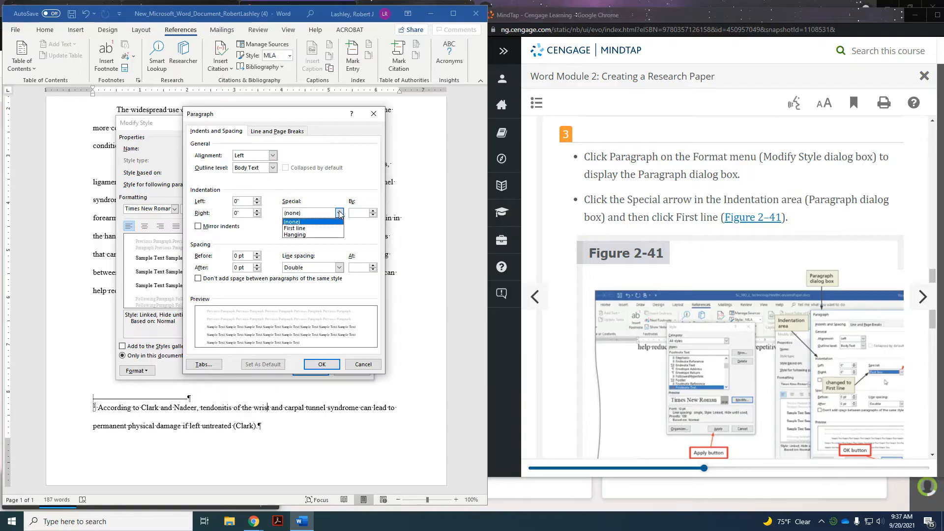
{"action": "left_click", "coordinate": [320, 228]}
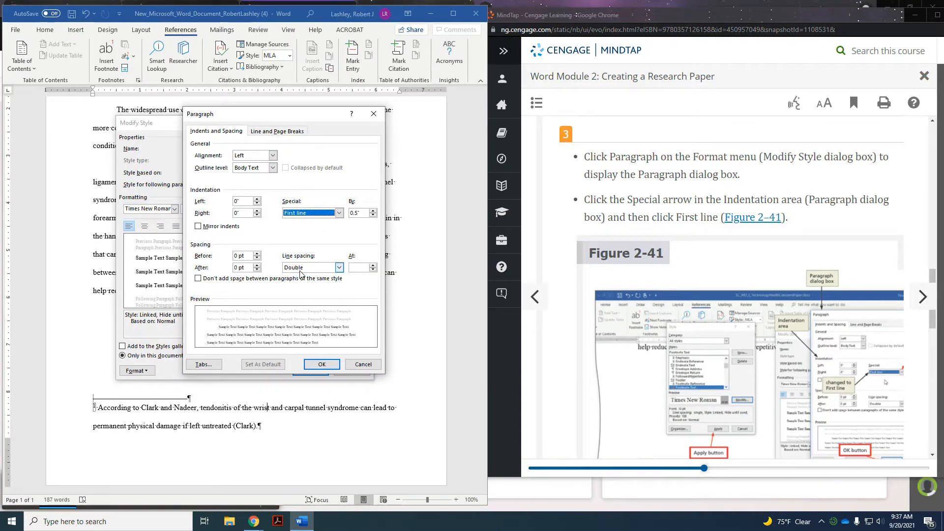
{"action": "left_click", "coordinate": [311, 367]}
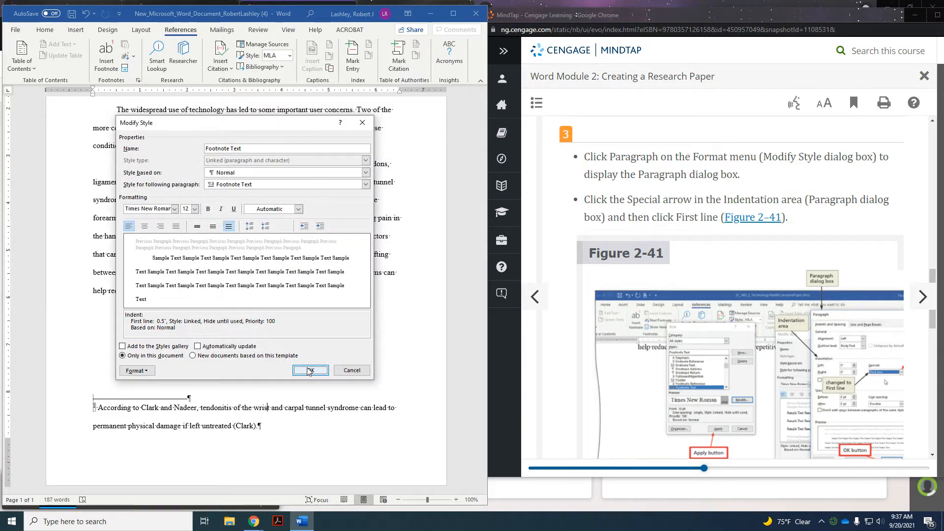
{"action": "left_click", "coordinate": [310, 371]}
{"action": "left_click", "coordinate": [309, 333]}
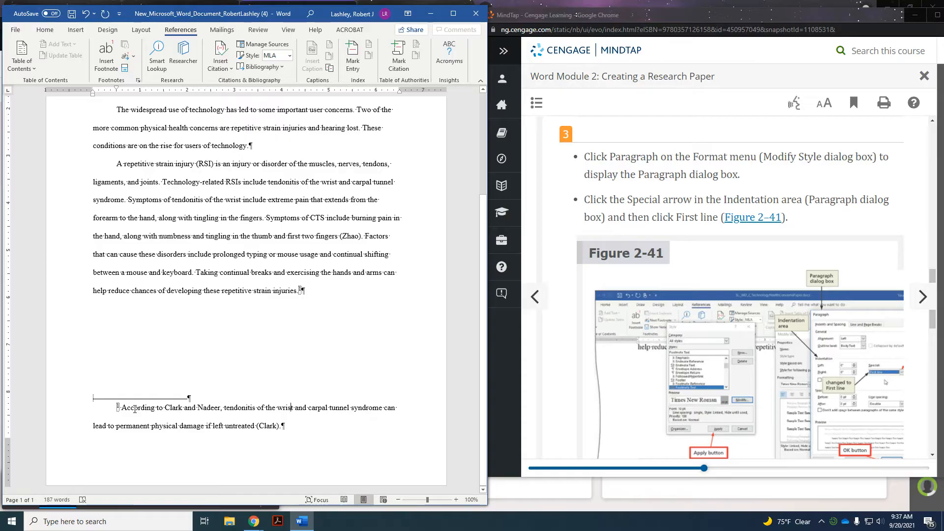
Step: Compare the footnote with Figure 2-42, and read the introduction and step 1 of section WD 2-4u on editing a source
{"action": "scroll", "coordinate": [736, 352], "scroll_direction": "down", "scroll_amount": 4}
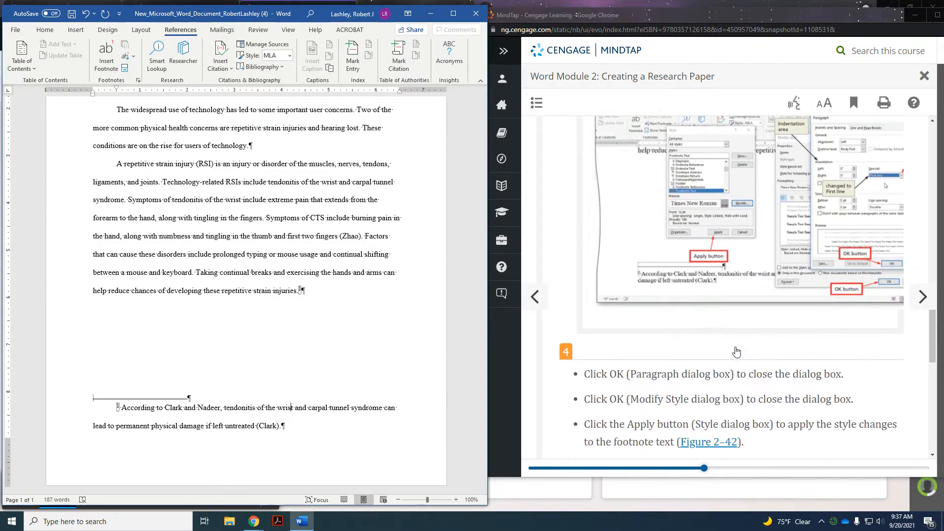
{"action": "scroll", "coordinate": [736, 353], "scroll_direction": "down", "scroll_amount": 3}
{"action": "scroll", "coordinate": [707, 313], "scroll_direction": "up", "scroll_amount": 2}
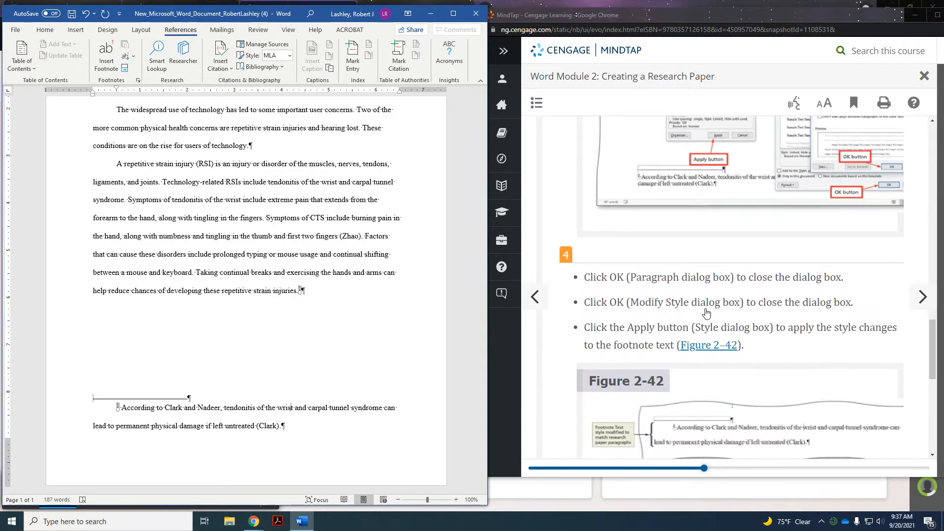
{"action": "scroll", "coordinate": [676, 286], "scroll_direction": "down", "scroll_amount": 3}
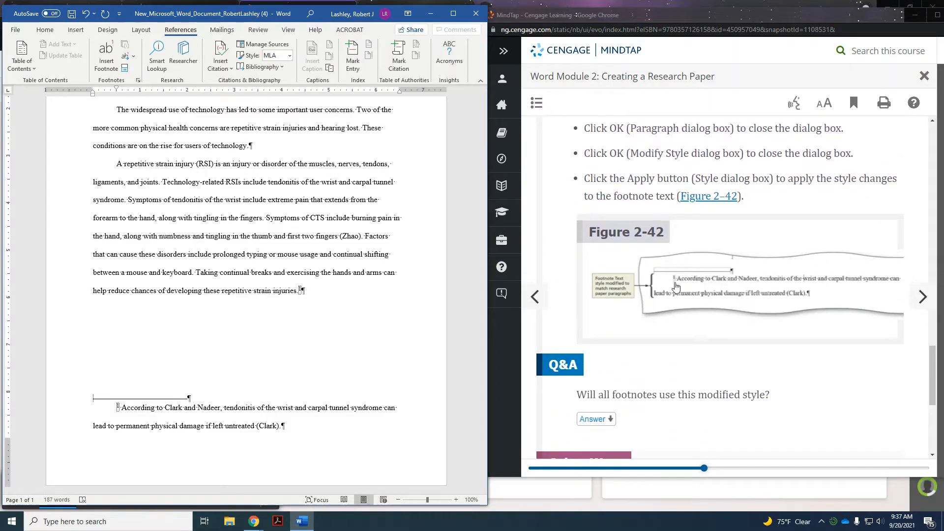
{"action": "scroll", "coordinate": [676, 290], "scroll_direction": "down", "scroll_amount": 4}
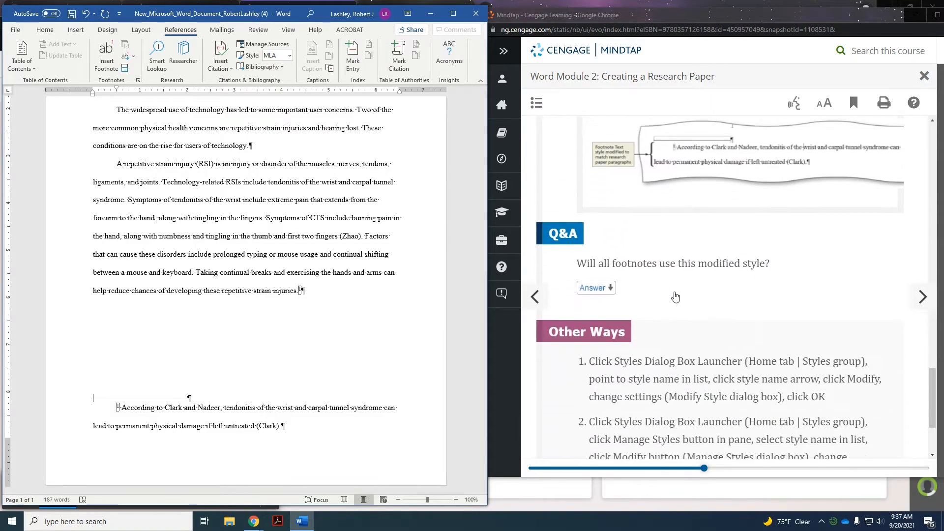
{"action": "left_click", "coordinate": [911, 301]}
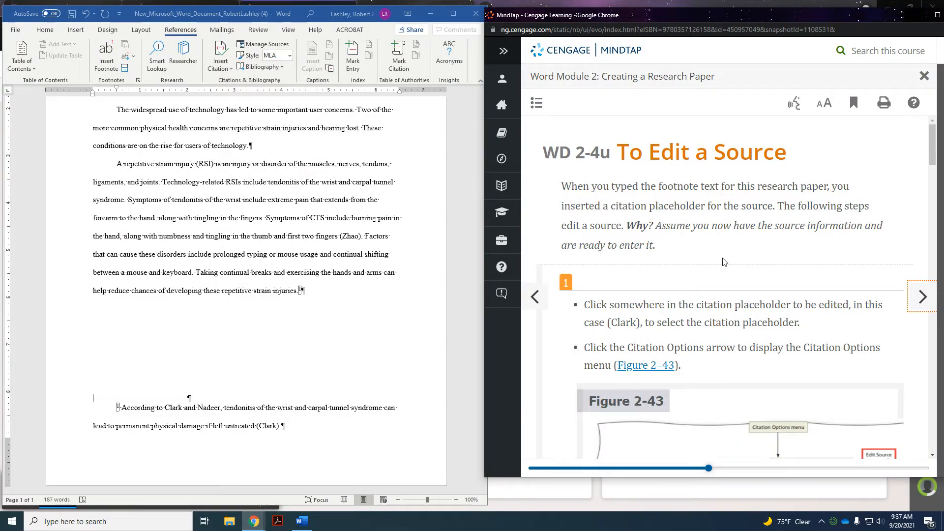
{"action": "scroll", "coordinate": [724, 262], "scroll_direction": "down", "scroll_amount": 2}
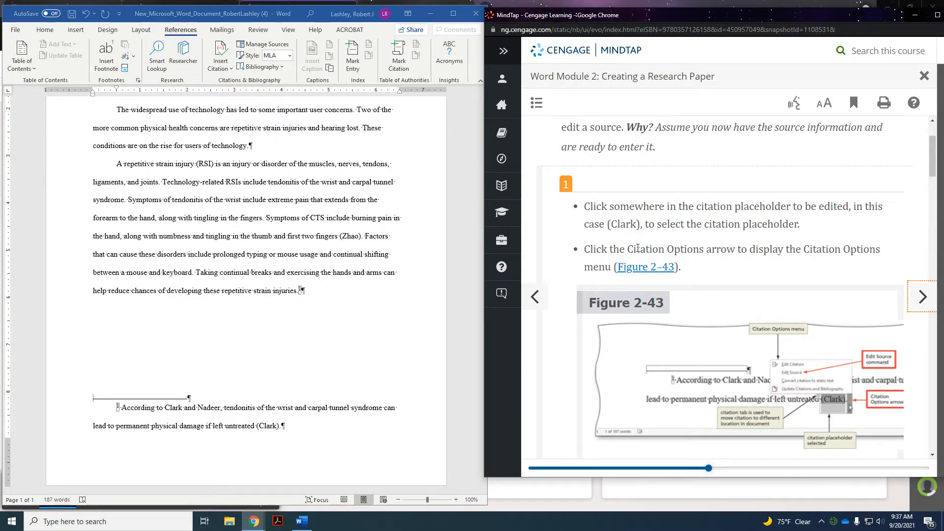
{"action": "scroll", "coordinate": [715, 264], "scroll_direction": "down", "scroll_amount": 3}
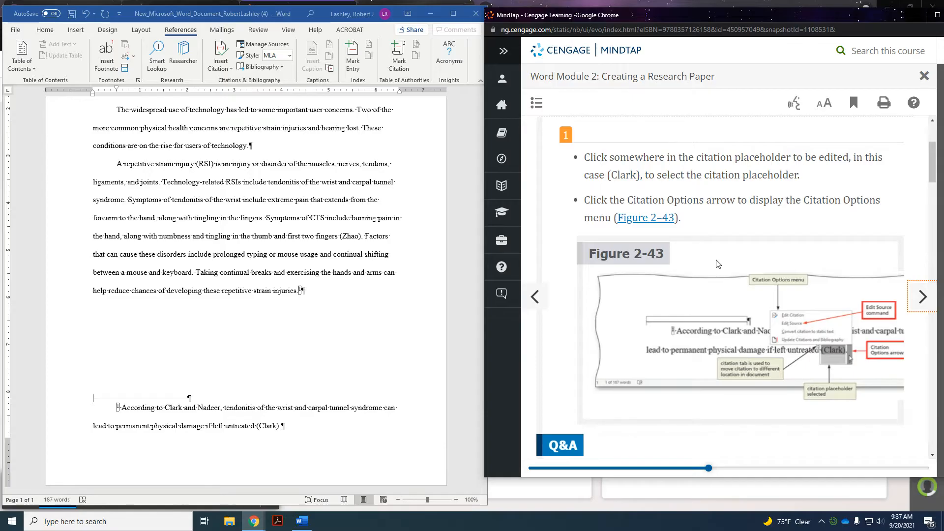
{"action": "scroll", "coordinate": [717, 264], "scroll_direction": "down", "scroll_amount": 2}
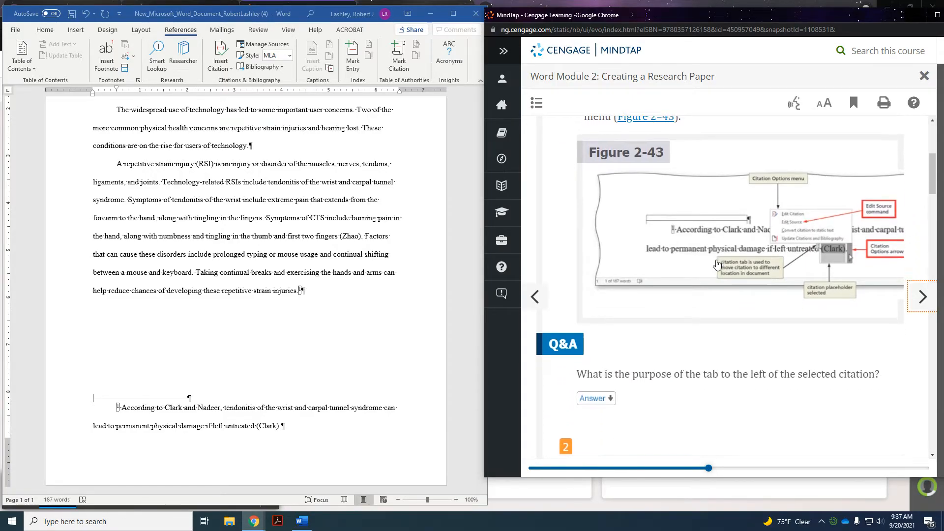
Step: Following step 2, open the source of the footnote's citation for editing and set its type to Book
{"action": "scroll", "coordinate": [700, 297], "scroll_direction": "down", "scroll_amount": 3}
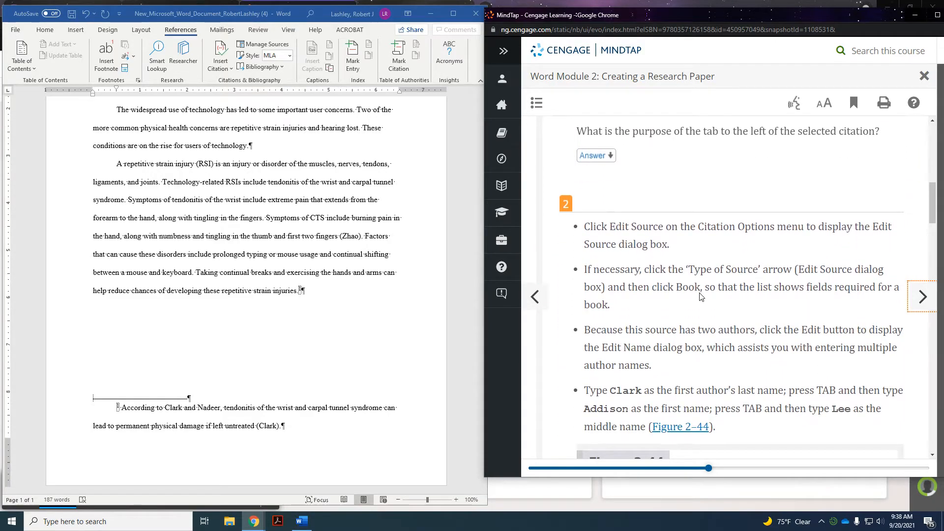
{"action": "left_click", "coordinate": [272, 431]}
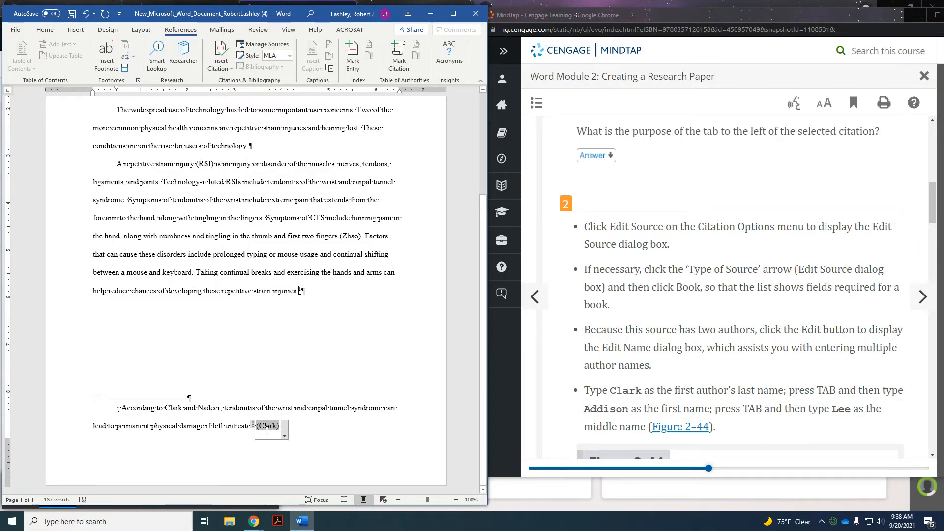
{"action": "left_click", "coordinate": [284, 434]}
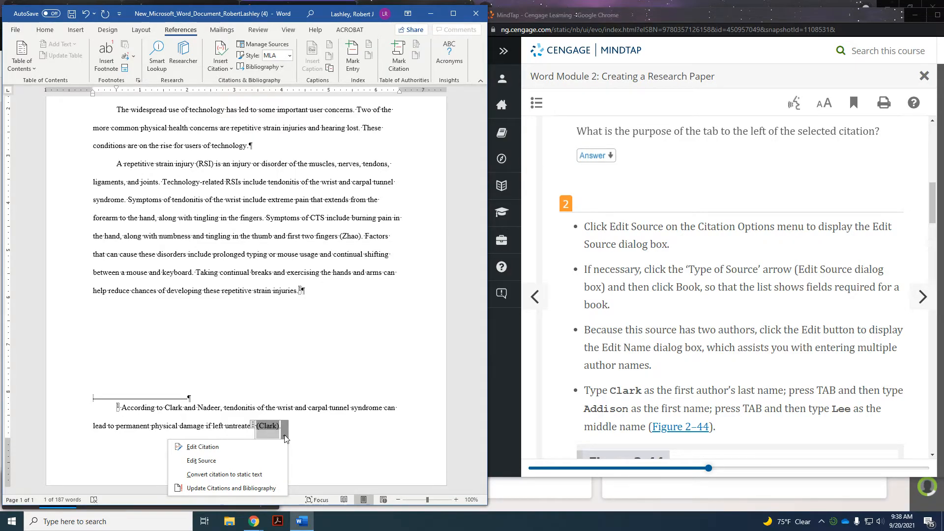
{"action": "left_click", "coordinate": [224, 461]}
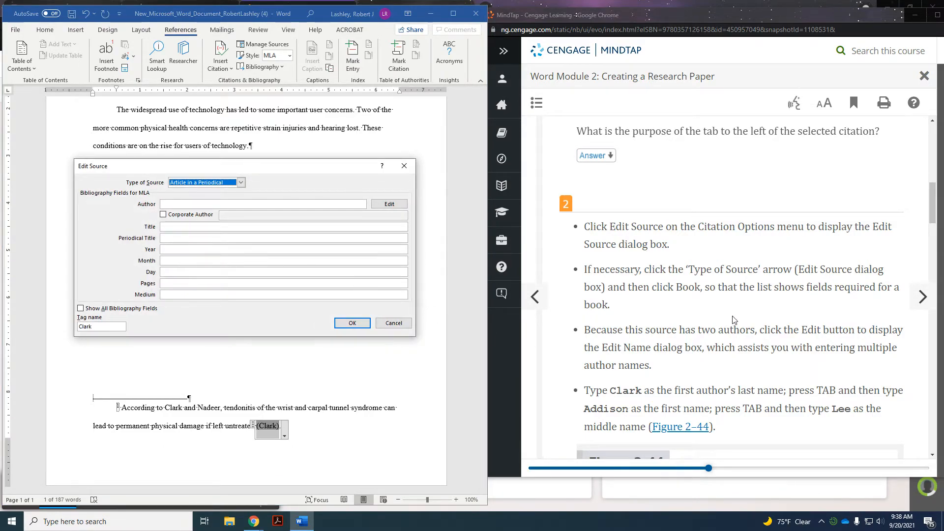
{"action": "scroll", "coordinate": [733, 320], "scroll_direction": "down", "scroll_amount": 3}
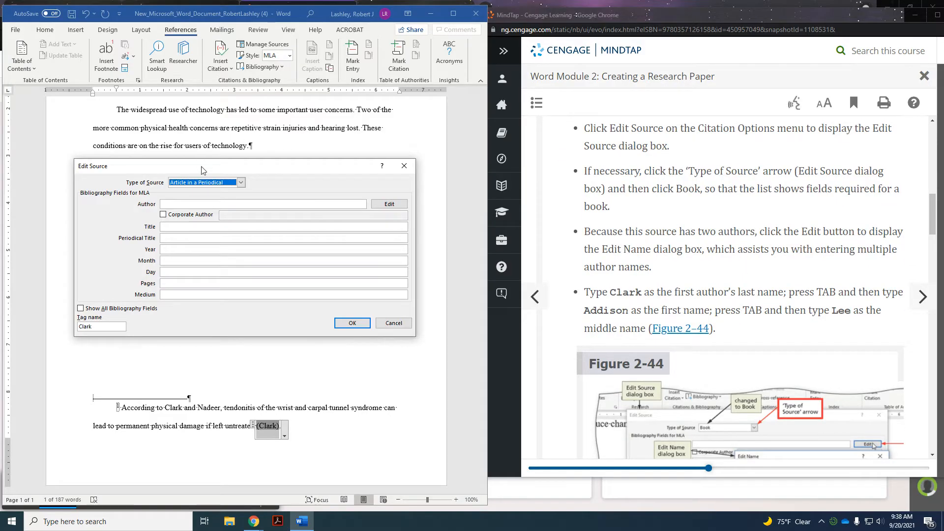
{"action": "left_click", "coordinate": [241, 182]}
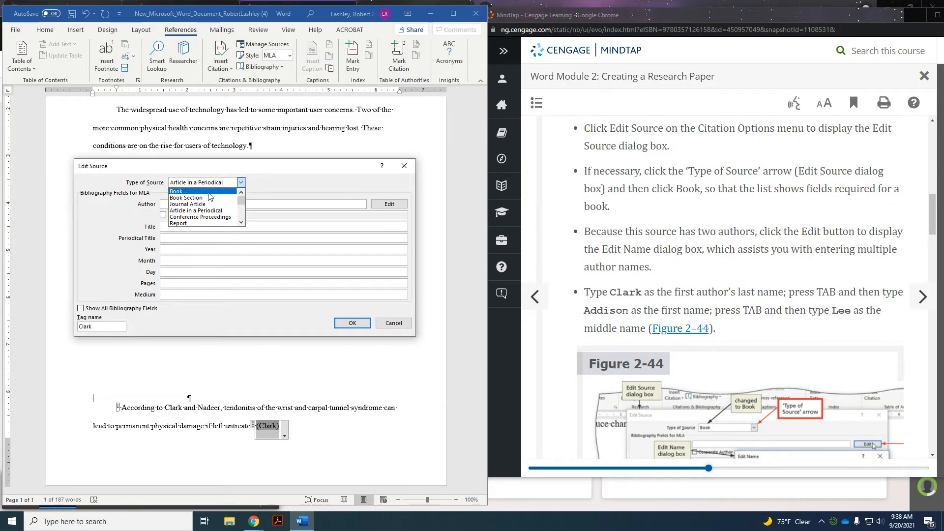
{"action": "left_click", "coordinate": [210, 196]}
Step: Add the first author's last, first and middle names from step 2 to the source's list of author names
{"action": "scroll", "coordinate": [679, 184], "scroll_direction": "down", "scroll_amount": 1}
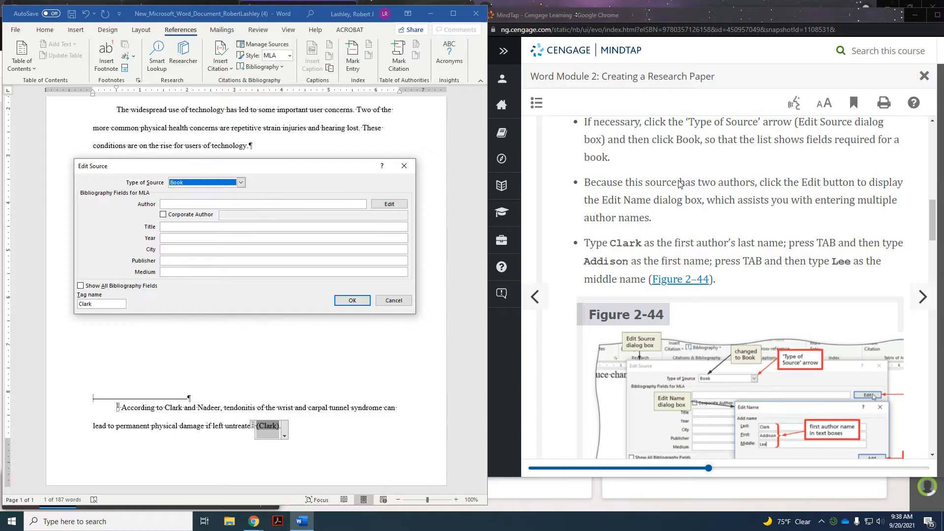
{"action": "scroll", "coordinate": [679, 183], "scroll_direction": "down", "scroll_amount": 1}
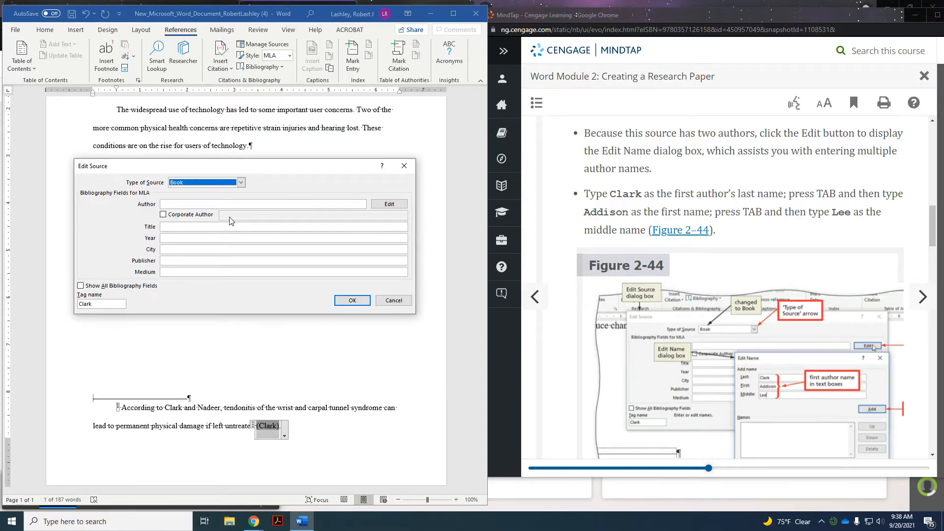
{"action": "left_click", "coordinate": [383, 206]}
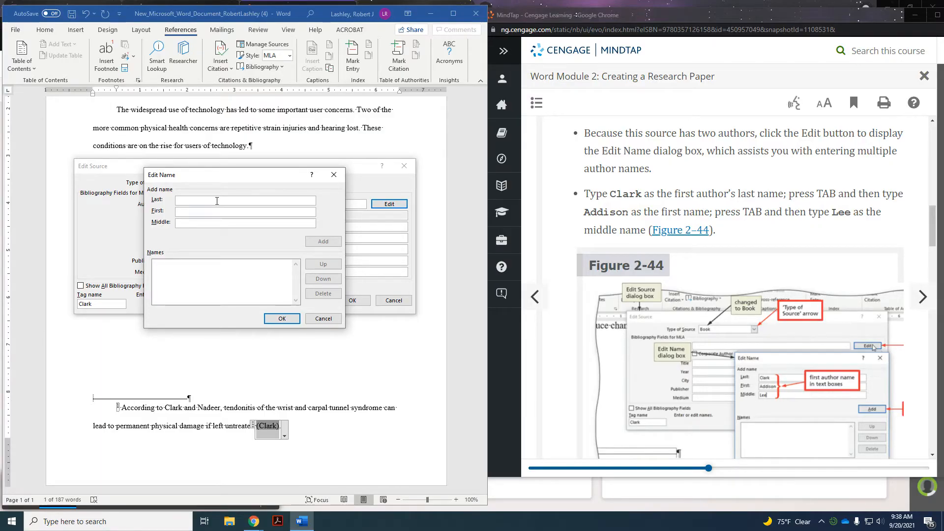
{"action": "type", "text": "Clark"}
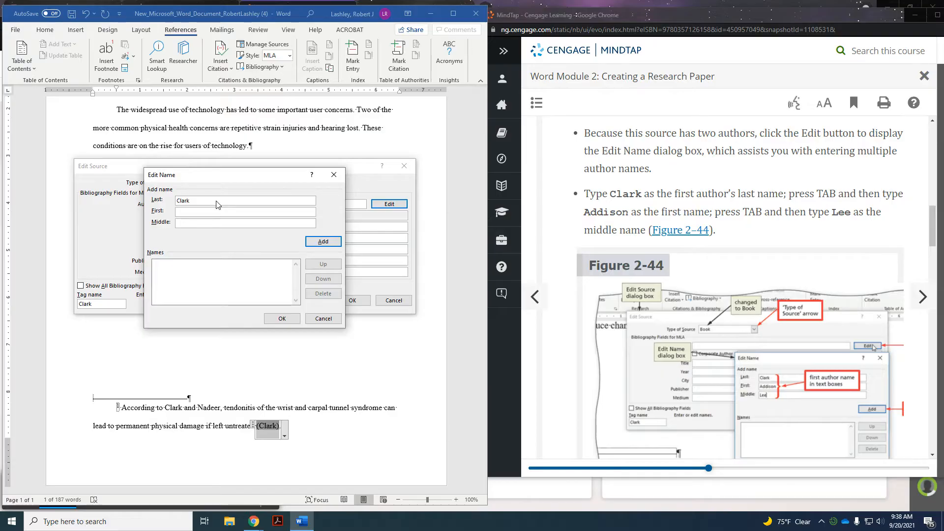
{"action": "key", "text": "Tab"}
{"action": "type", "text": "Addison"}
{"action": "key", "text": "Tab"}
{"action": "scroll", "coordinate": [733, 265], "scroll_direction": "down", "scroll_amount": 5}
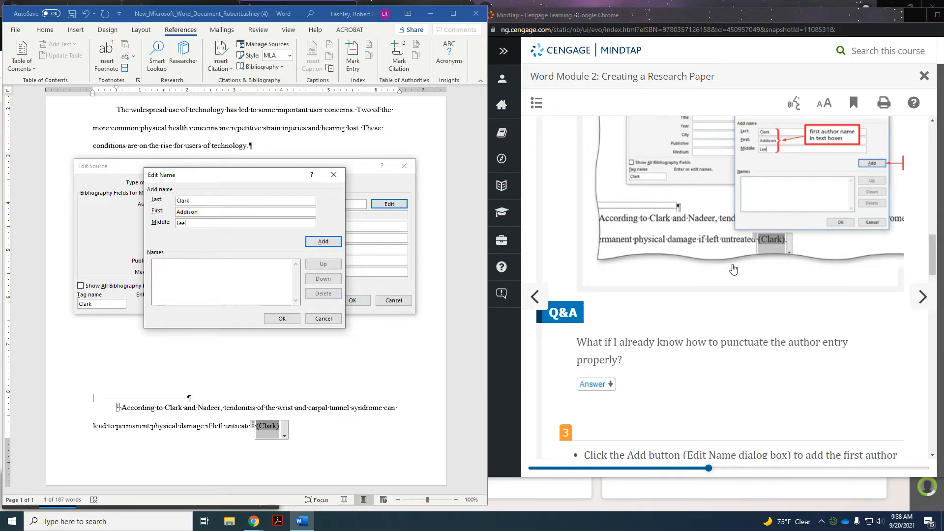
{"action": "scroll", "coordinate": [733, 270], "scroll_direction": "down", "scroll_amount": 6}
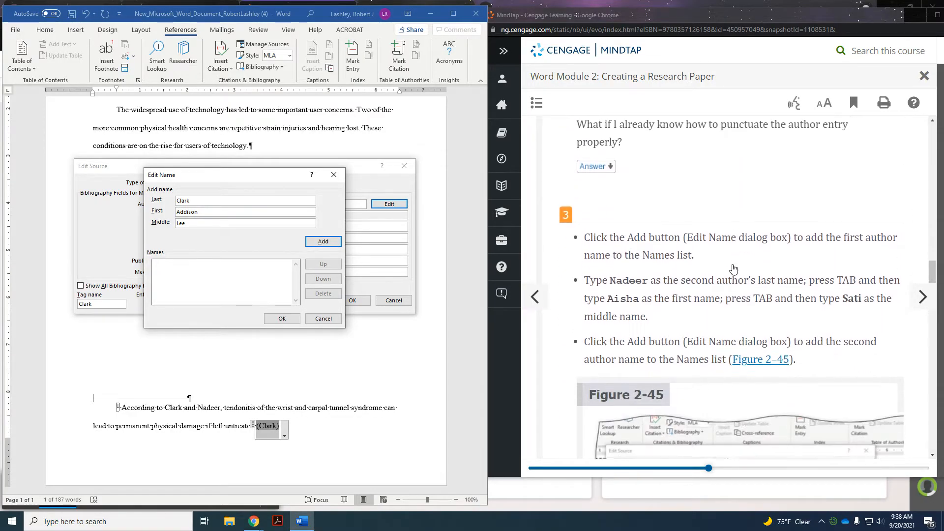
{"action": "left_click", "coordinate": [323, 241]}
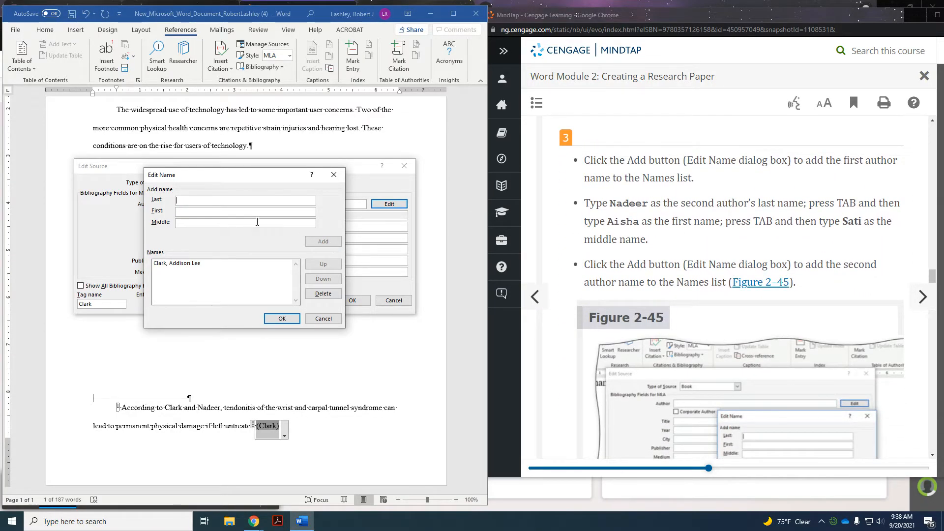
Step: Add the second author's full name from step 3 and save both names as the source's authors
{"action": "type", "text": "Nadeer"}
{"action": "key", "text": "Tab"}
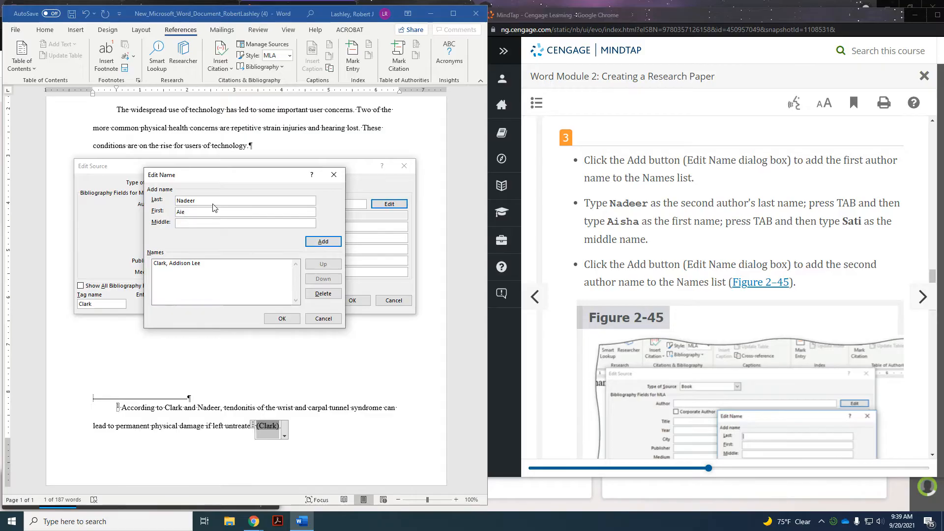
{"action": "key", "text": "BackSpace"}
{"action": "type", "text": "sha"}
{"action": "key", "text": "Tab"}
{"action": "type", "text": "Sat"}
{"action": "left_click", "coordinate": [317, 243]}
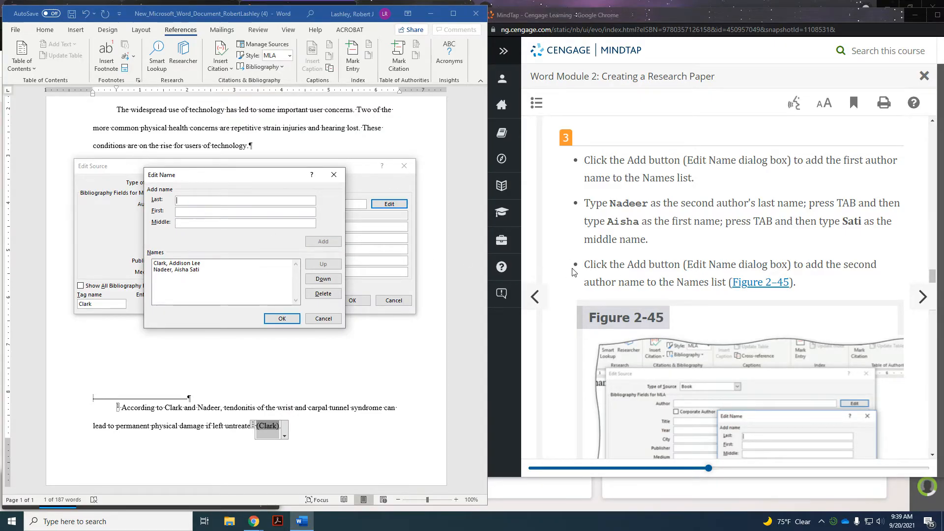
{"action": "scroll", "coordinate": [568, 272], "scroll_direction": "down", "scroll_amount": 5}
{"action": "scroll", "coordinate": [587, 270], "scroll_direction": "down", "scroll_amount": 4}
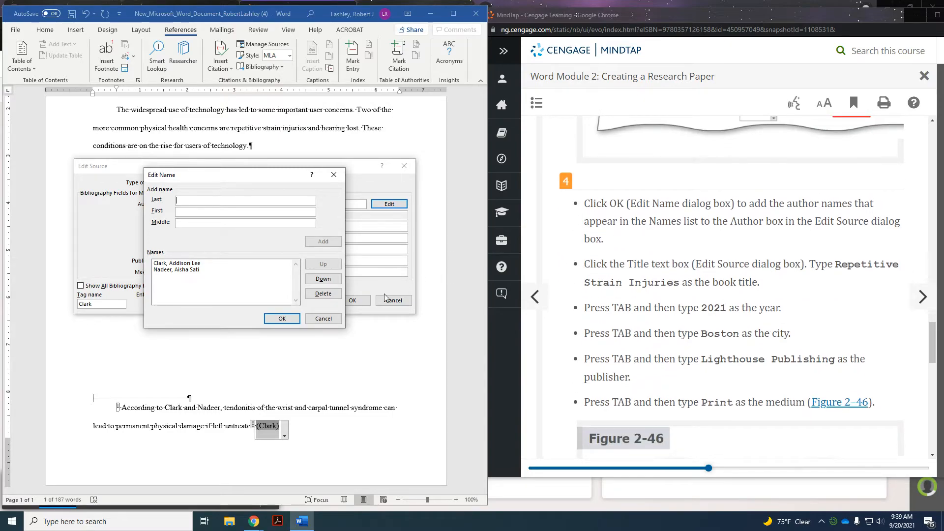
{"action": "left_click", "coordinate": [283, 320]}
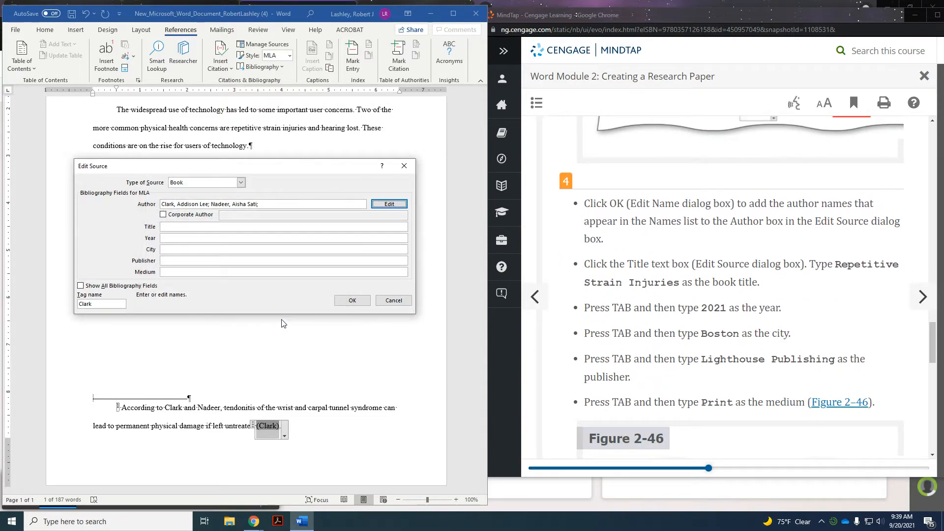
Step: Following step 4, enter Repetitive Strain Injuries as the book title, 2021 as the year and Boston as the city
{"action": "left_click", "coordinate": [231, 226]}
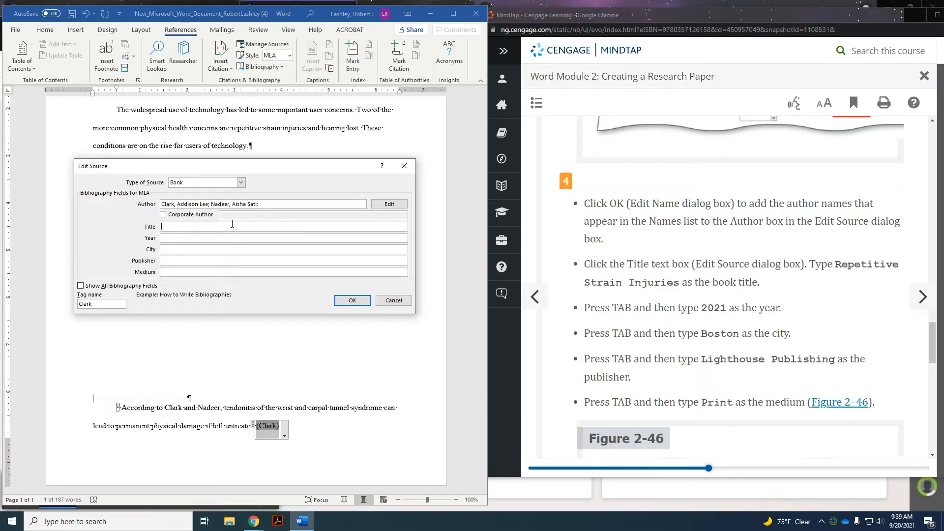
{"action": "type", "text": "Repetitive Strain Injuries"}
{"action": "key", "text": "Tab"}
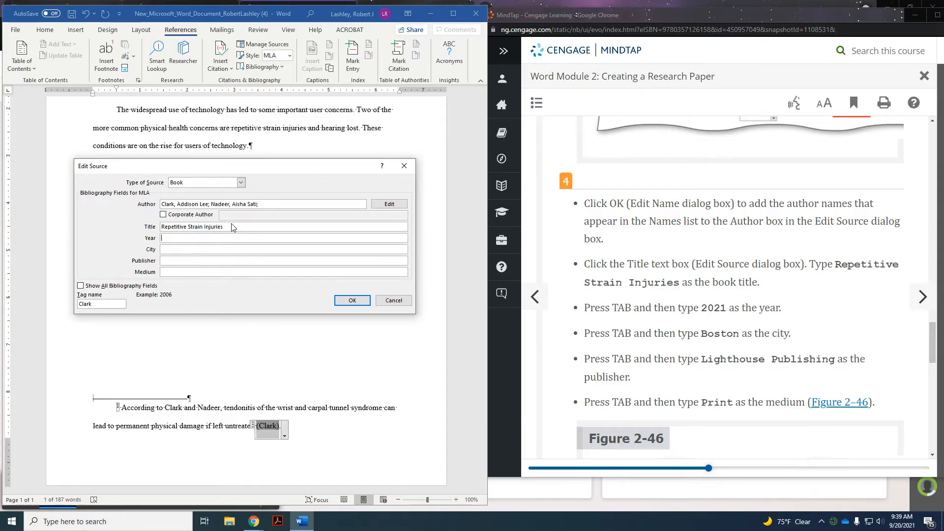
{"action": "key", "text": "Tab"}
{"action": "type", "text": "Boston"}
Step: Set the publisher to Lighthouse Publishing and the medium to Print, and save the edited source
{"action": "key", "text": "Tab"}
{"action": "type", "text": "Lighthouse "}
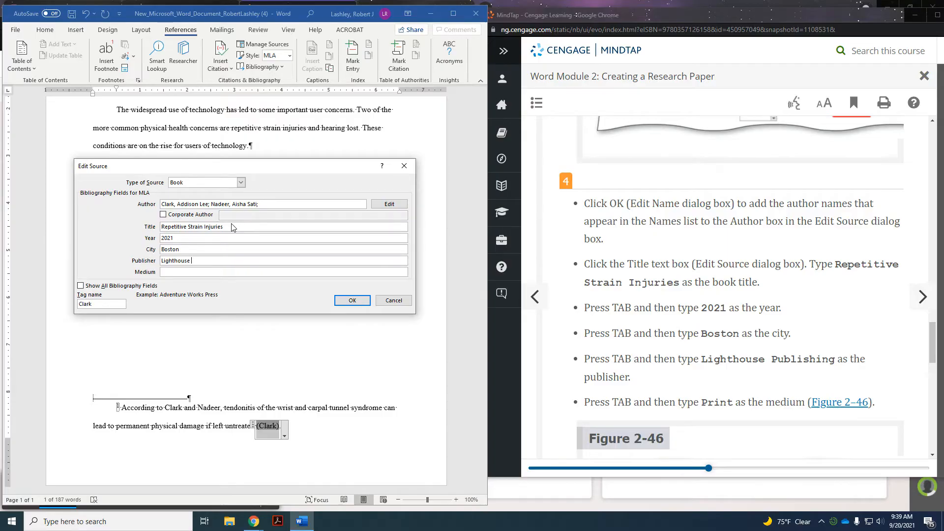
{"action": "type", "text": "Publishing"}
{"action": "key", "text": "Tab"}
{"action": "type", "text": "Print"}
{"action": "scroll", "coordinate": [664, 209], "scroll_direction": "down", "scroll_amount": 5}
{"action": "scroll", "coordinate": [664, 209], "scroll_direction": "down", "scroll_amount": 9}
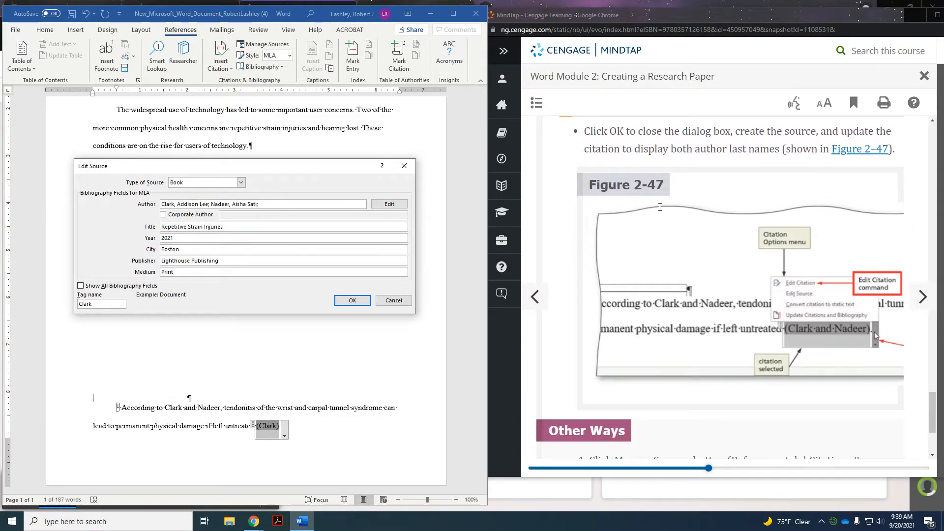
{"action": "scroll", "coordinate": [660, 207], "scroll_direction": "up", "scroll_amount": 1}
{"action": "left_click", "coordinate": [352, 301]}
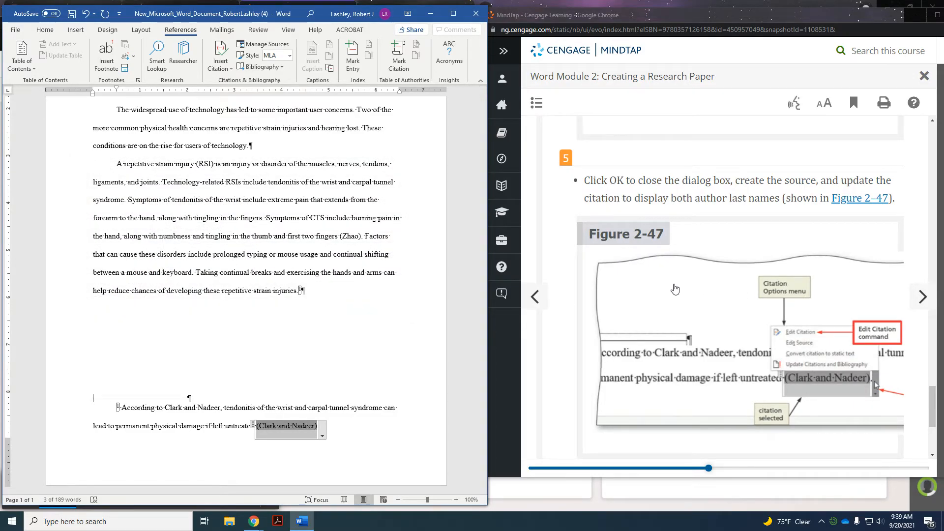
Step: Compare the footnote's citation with Figure 2-47 and read the Other Ways note on editing a source
{"action": "scroll", "coordinate": [675, 290], "scroll_direction": "down", "scroll_amount": 3}
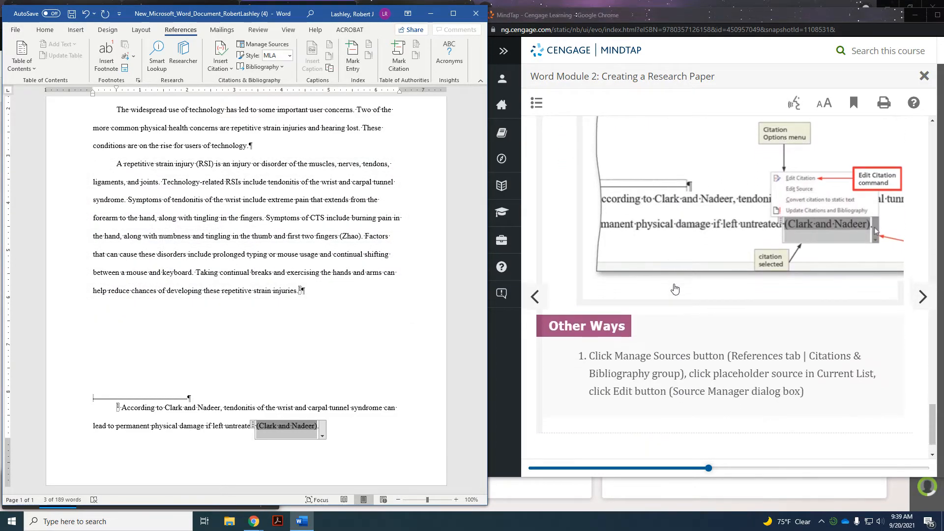
{"action": "scroll", "coordinate": [675, 289], "scroll_direction": "down", "scroll_amount": 1}
{"action": "scroll", "coordinate": [675, 289], "scroll_direction": "up", "scroll_amount": 2}
{"action": "scroll", "coordinate": [674, 289], "scroll_direction": "up", "scroll_amount": 2}
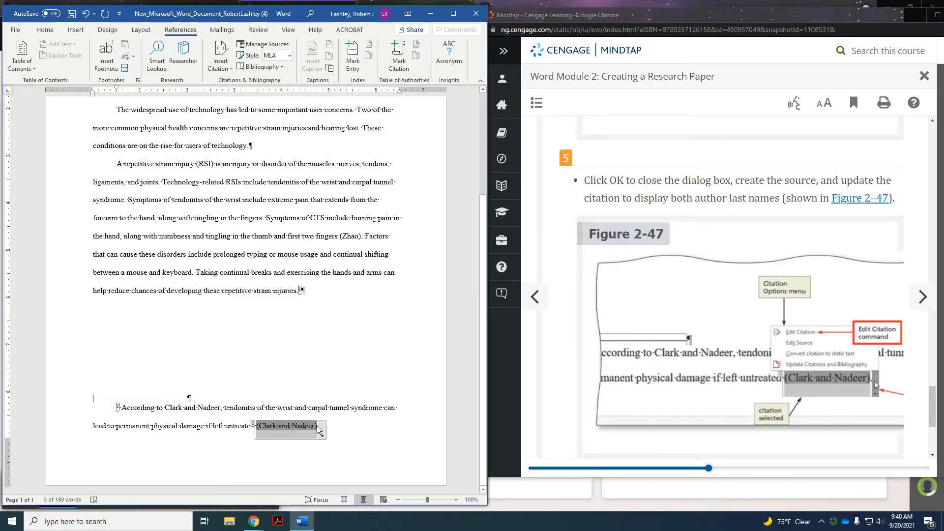
{"action": "scroll", "coordinate": [762, 311], "scroll_direction": "down", "scroll_amount": 3}
{"action": "scroll", "coordinate": [762, 310], "scroll_direction": "down", "scroll_amount": 1}
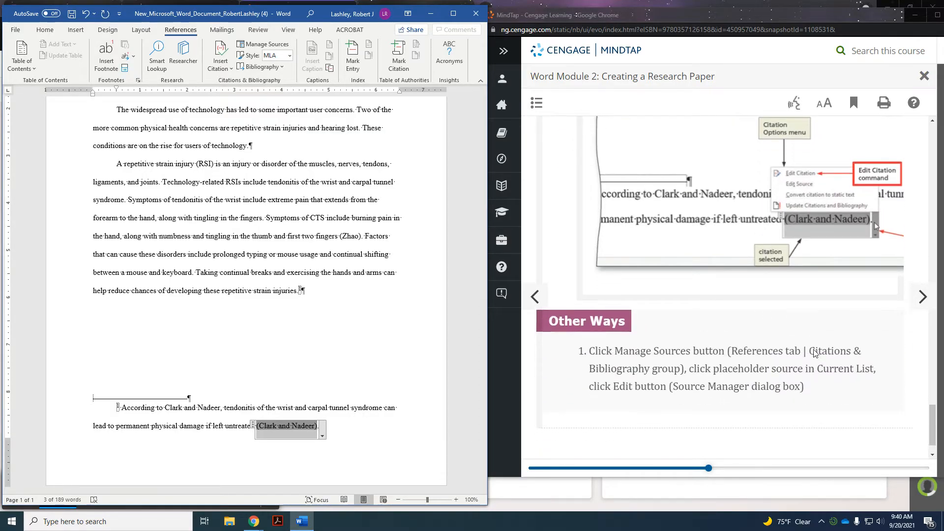
Step: Go to section WD 2-4v on editing a citation and read its introduction, steps 1 and 2, and Figure 2-48
{"action": "left_click", "coordinate": [923, 297]}
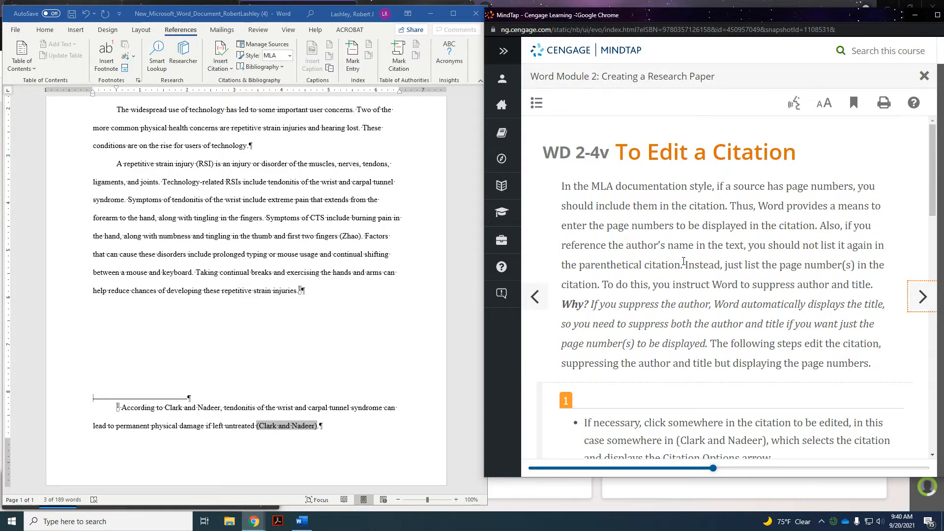
{"action": "scroll", "coordinate": [683, 261], "scroll_direction": "down", "scroll_amount": 2}
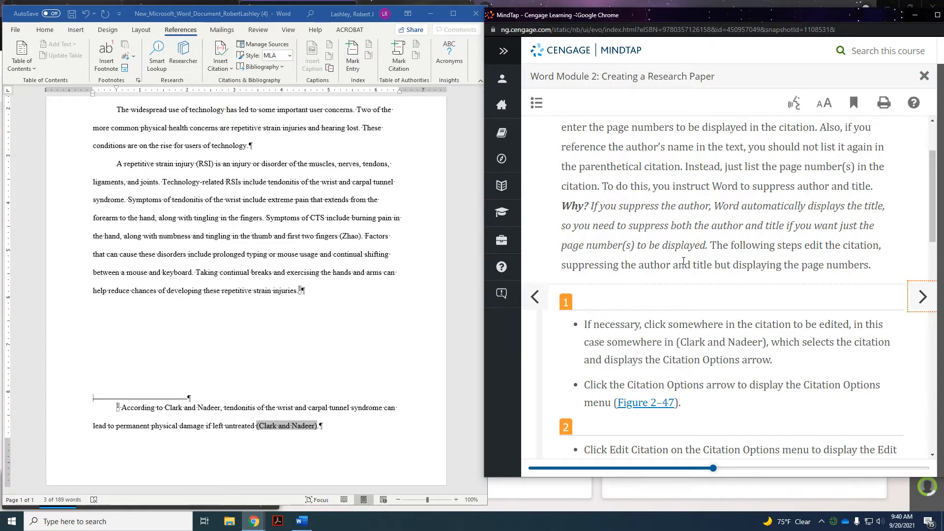
{"action": "scroll", "coordinate": [683, 261], "scroll_direction": "up", "scroll_amount": 1}
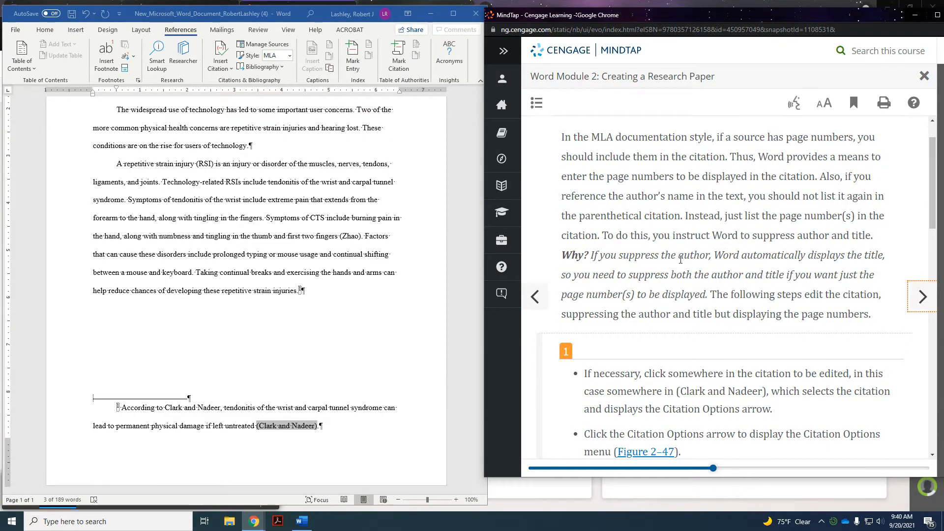
{"action": "scroll", "coordinate": [702, 322], "scroll_direction": "down", "scroll_amount": 2}
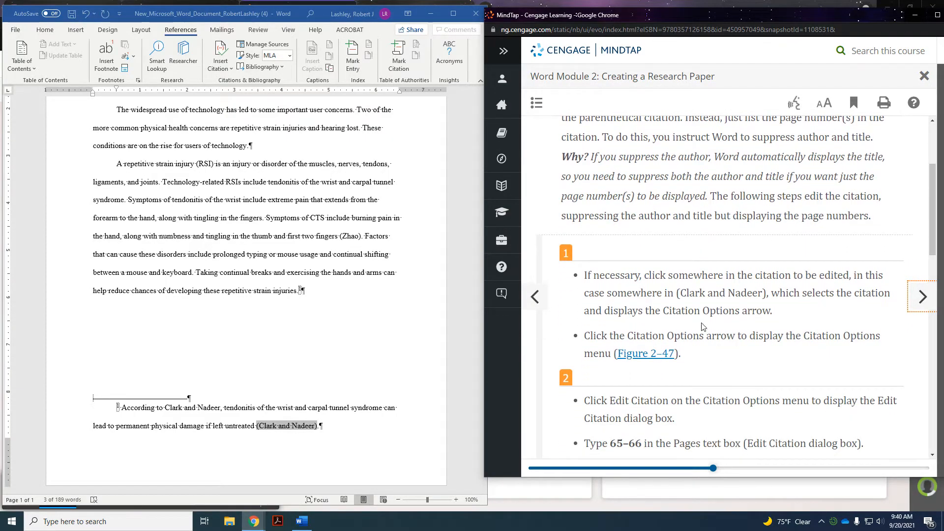
{"action": "scroll", "coordinate": [709, 319], "scroll_direction": "down", "scroll_amount": 1}
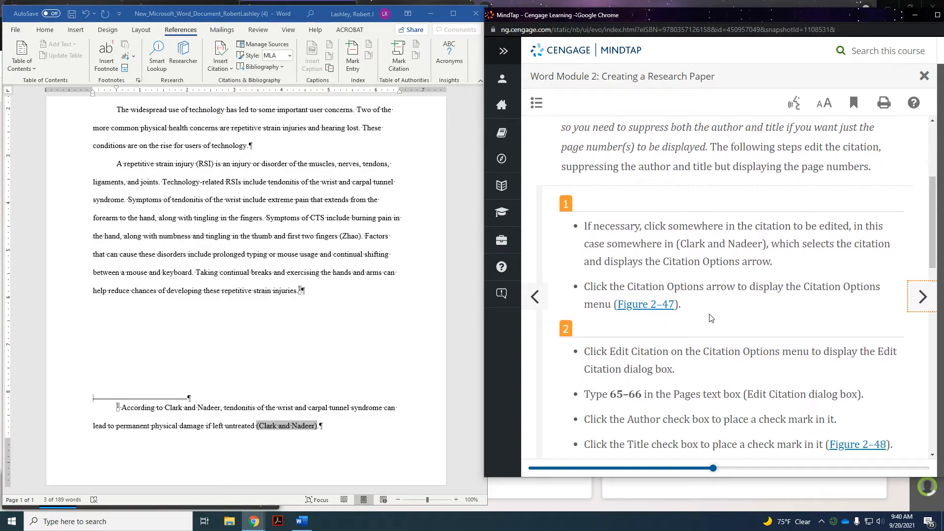
{"action": "scroll", "coordinate": [711, 319], "scroll_direction": "down", "scroll_amount": 1}
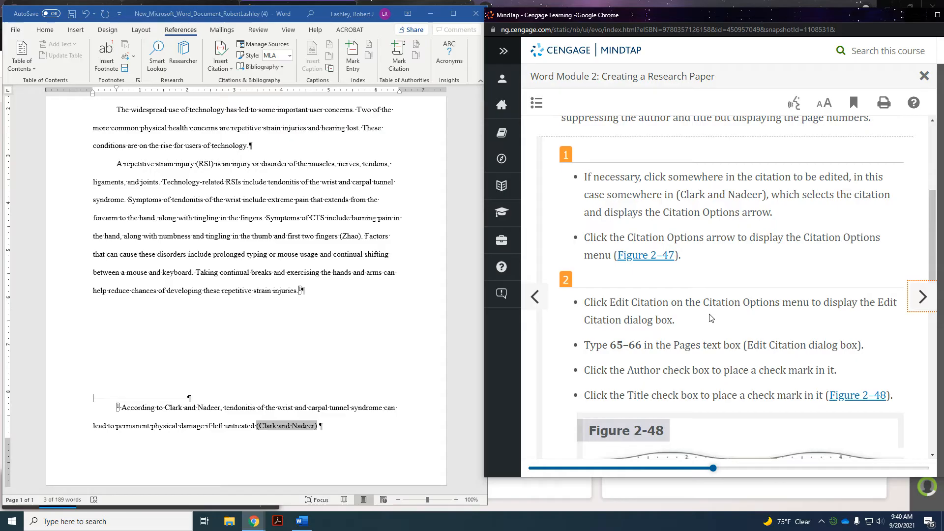
{"action": "scroll", "coordinate": [769, 306], "scroll_direction": "down", "scroll_amount": 2}
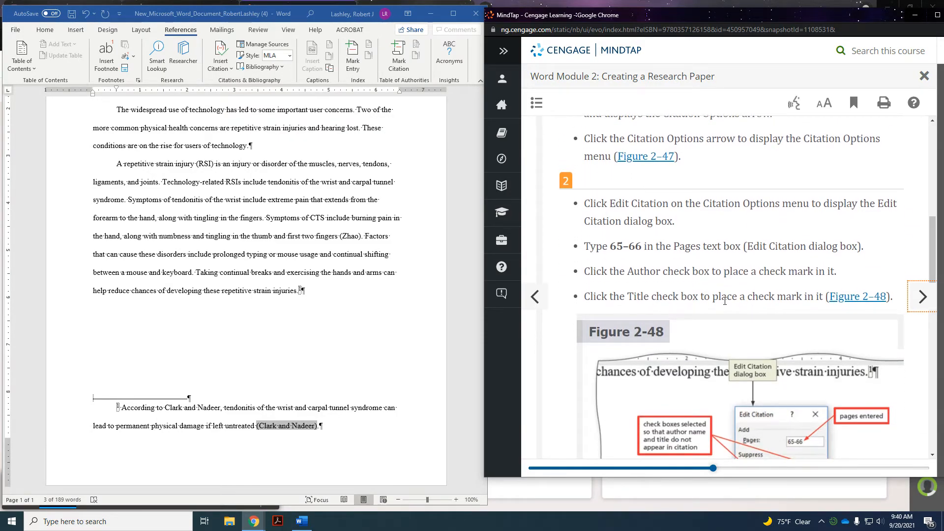
{"action": "scroll", "coordinate": [721, 300], "scroll_direction": "down", "scroll_amount": 2}
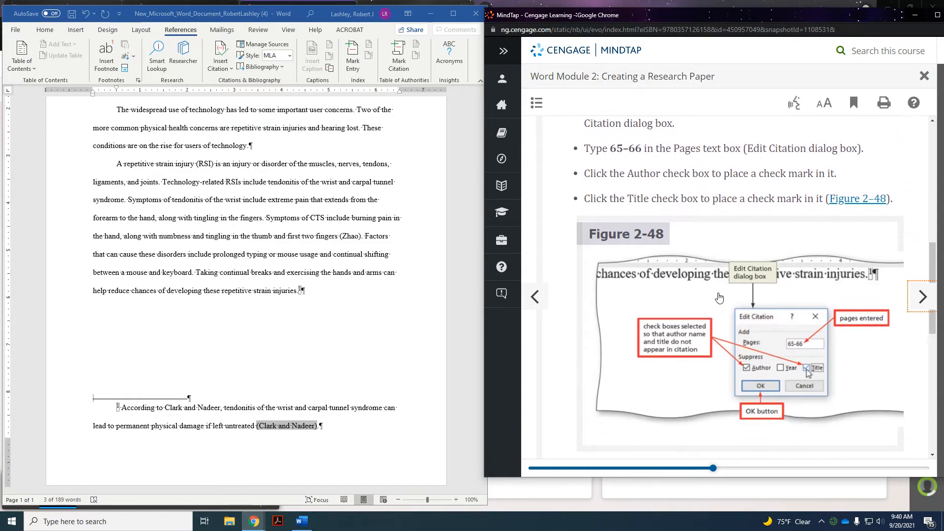
Step: Edit the footnote's citation to add pages 65-66 and suppress the author and title
{"action": "left_click", "coordinate": [320, 428]}
{"action": "right_click", "coordinate": [320, 428]}
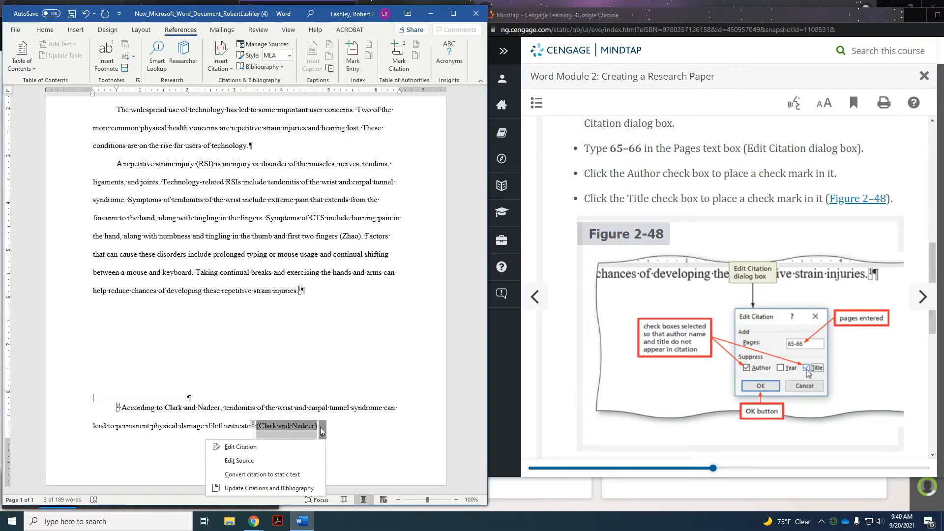
{"action": "left_click", "coordinate": [283, 450]}
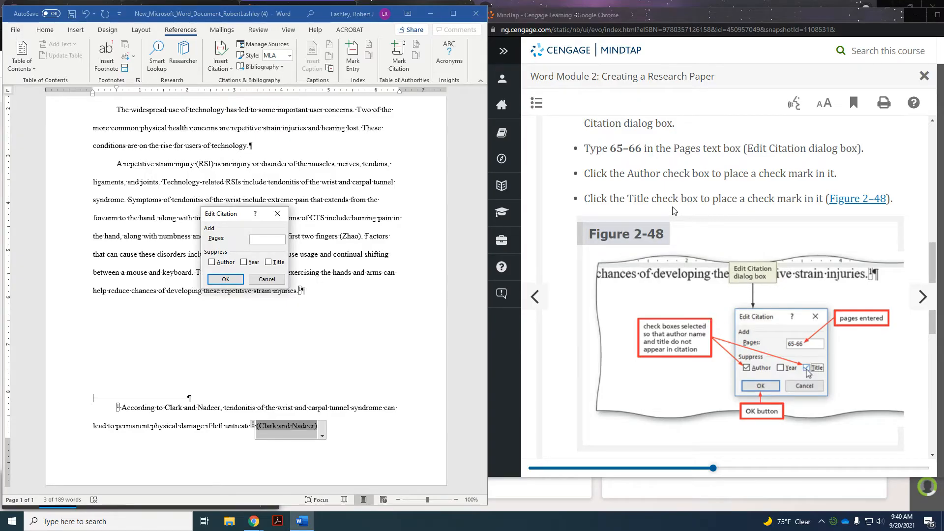
{"action": "left_click", "coordinate": [268, 262]}
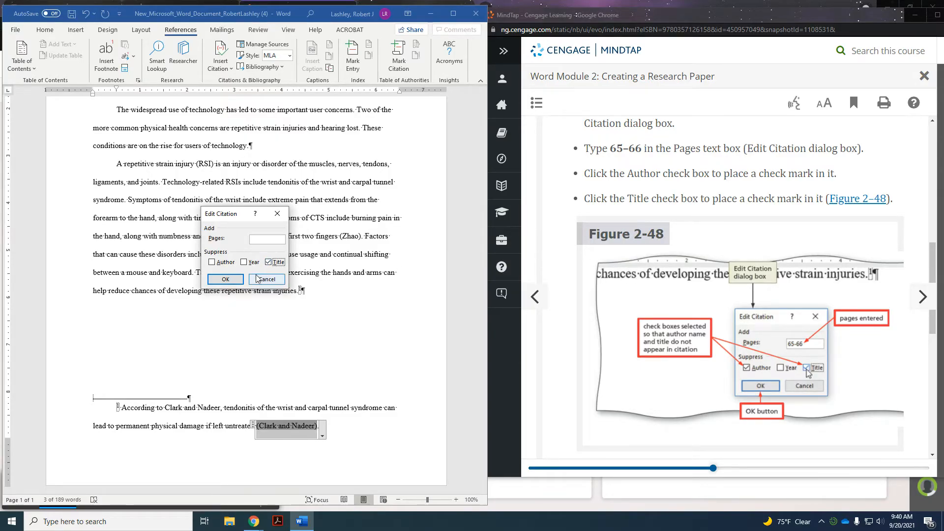
{"action": "left_click", "coordinate": [212, 262]}
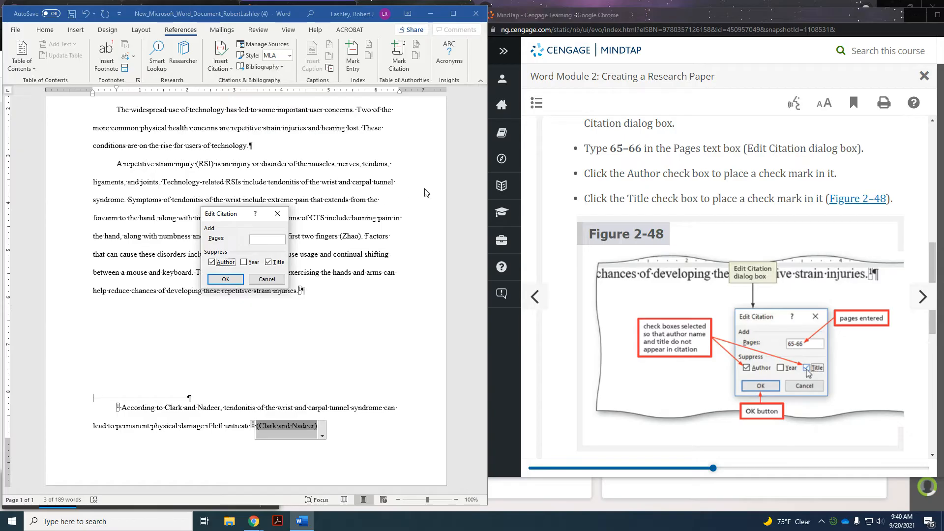
{"action": "left_click", "coordinate": [275, 238]}
{"action": "type", "text": "65-66"}
{"action": "scroll", "coordinate": [637, 217], "scroll_direction": "down", "scroll_amount": 1}
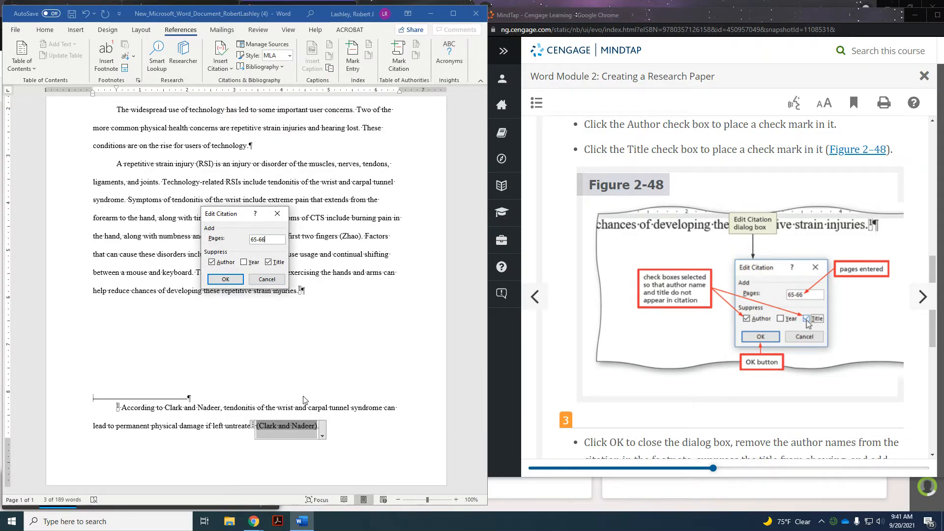
{"action": "scroll", "coordinate": [712, 229], "scroll_direction": "down", "scroll_amount": 3}
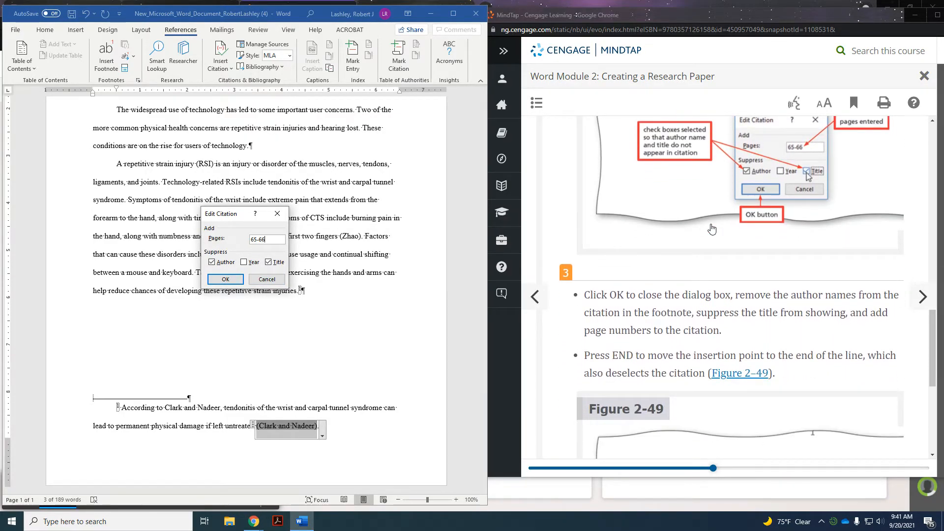
{"action": "scroll", "coordinate": [712, 229], "scroll_direction": "down", "scroll_amount": 1}
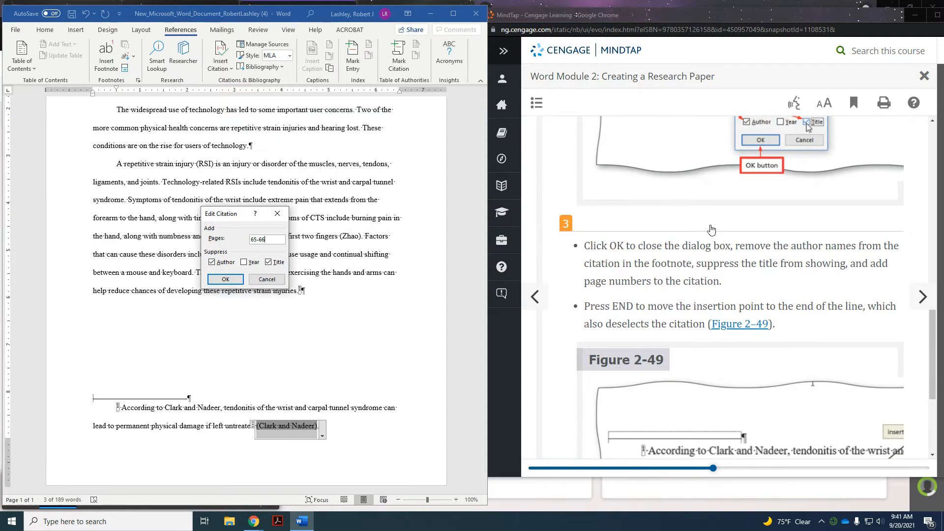
{"action": "left_click", "coordinate": [230, 284]}
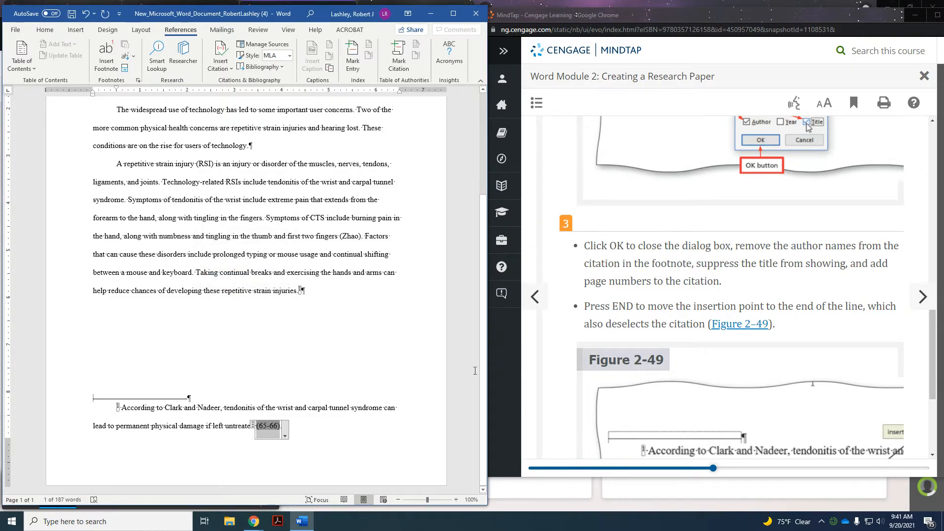
Step: Compare the footnote with Figure 2-49 and read section WD 2-4w on working with footnotes and endnotes
{"action": "scroll", "coordinate": [707, 297], "scroll_direction": "down", "scroll_amount": 3}
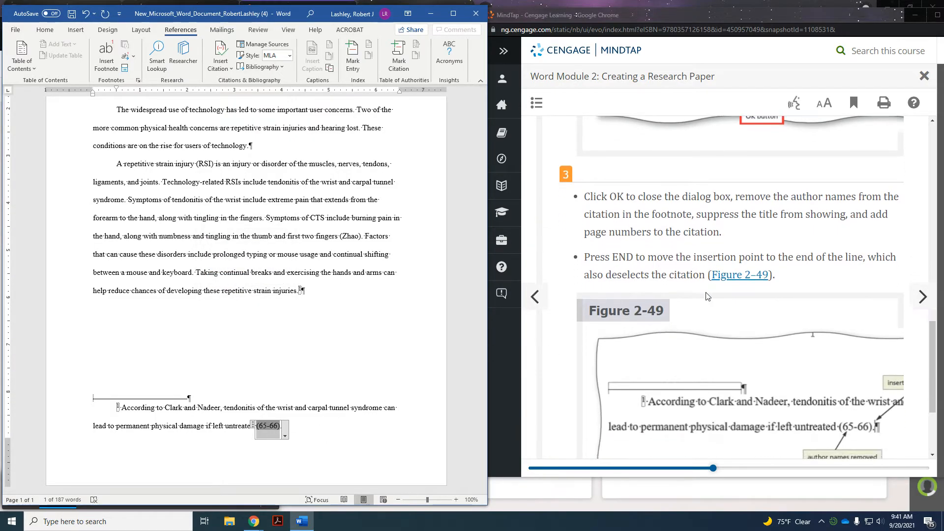
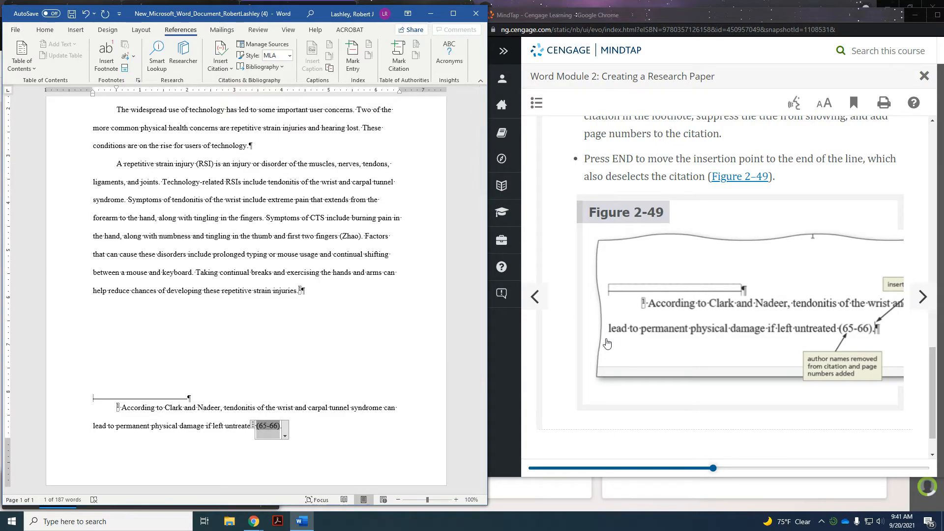
{"action": "left_click", "coordinate": [915, 299]}
{"action": "left_click", "coordinate": [914, 299]}
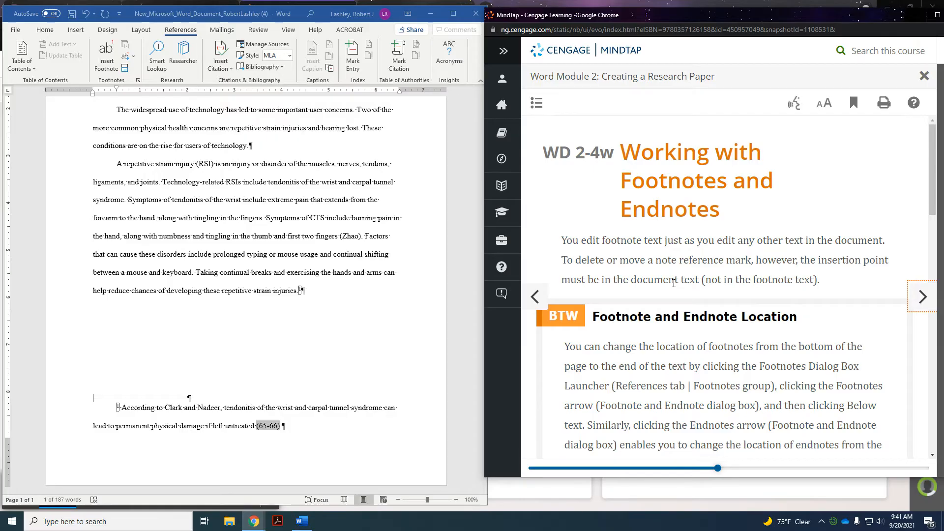
{"action": "scroll", "coordinate": [673, 283], "scroll_direction": "down", "scroll_amount": 4}
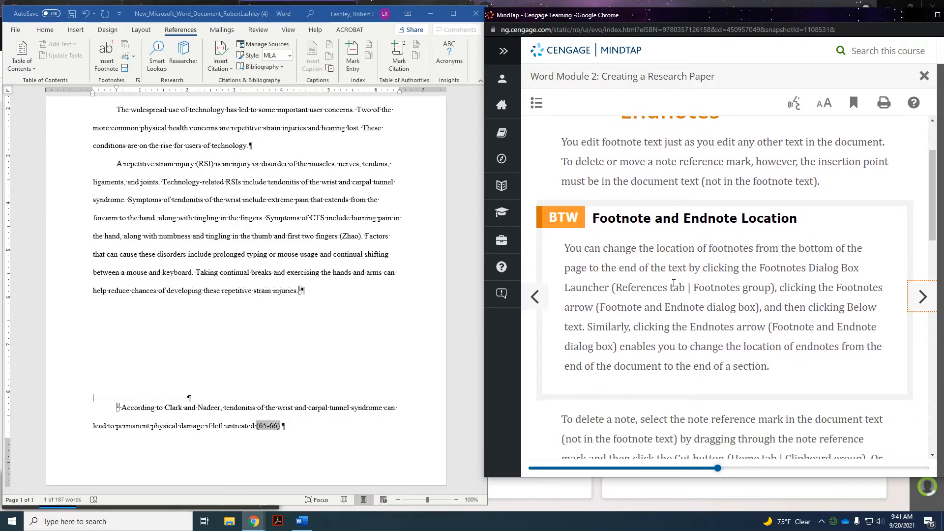
{"action": "scroll", "coordinate": [674, 283], "scroll_direction": "down", "scroll_amount": 3}
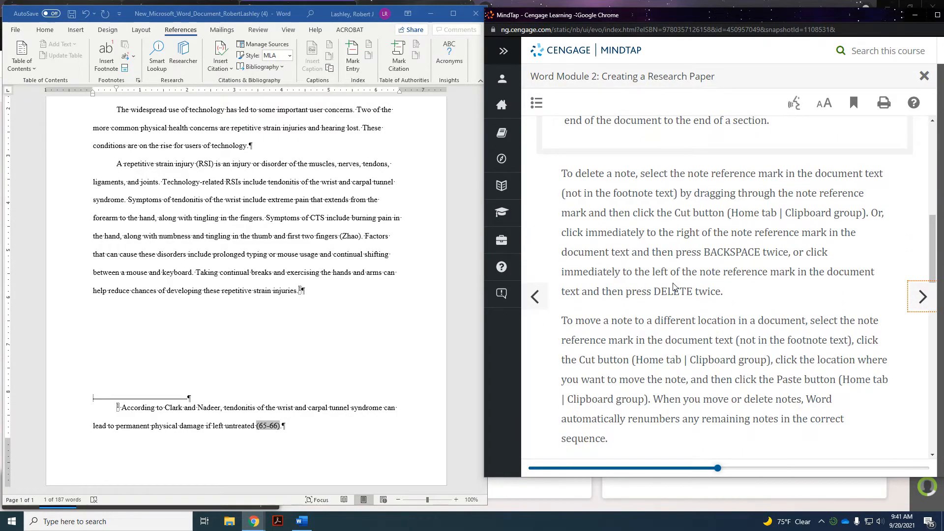
{"action": "scroll", "coordinate": [673, 287], "scroll_direction": "down", "scroll_amount": 6}
{"action": "scroll", "coordinate": [675, 288], "scroll_direction": "up", "scroll_amount": 3}
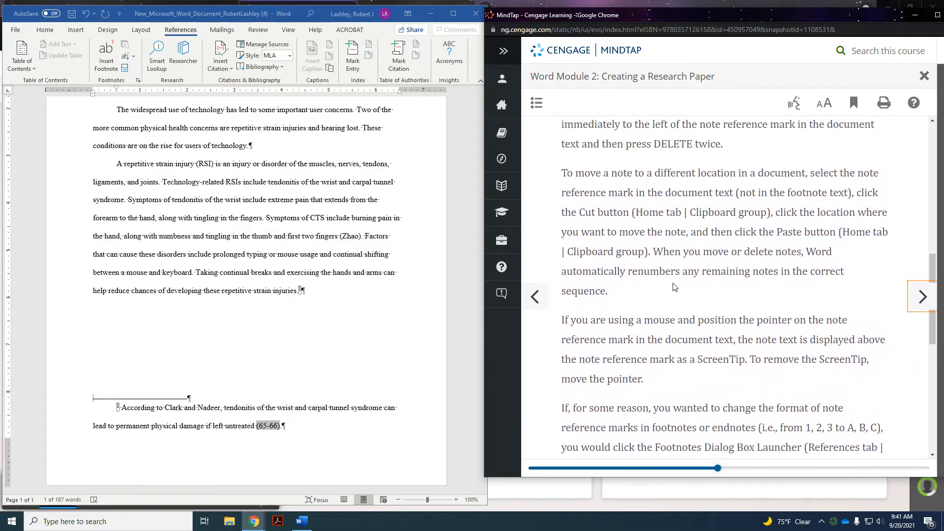
{"action": "scroll", "coordinate": [689, 226], "scroll_direction": "down", "scroll_amount": 5}
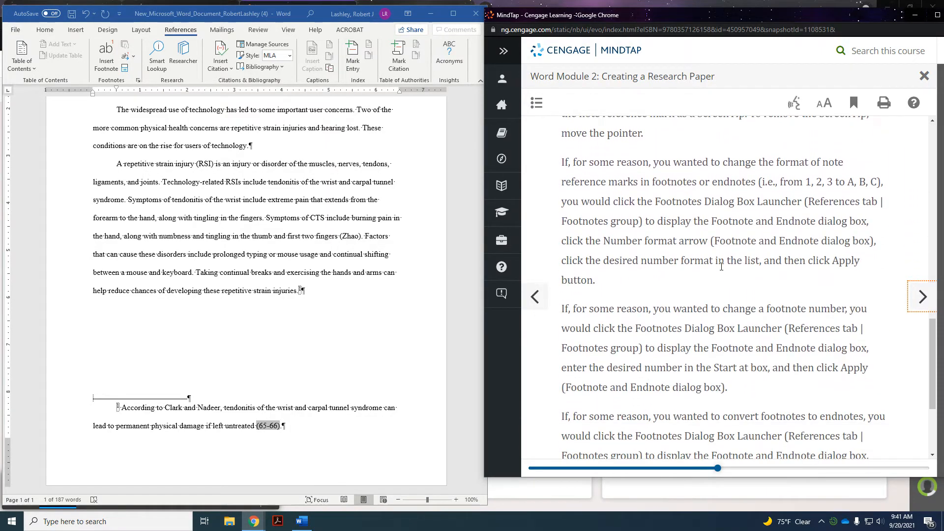
{"action": "scroll", "coordinate": [721, 267], "scroll_direction": "down", "scroll_amount": 1}
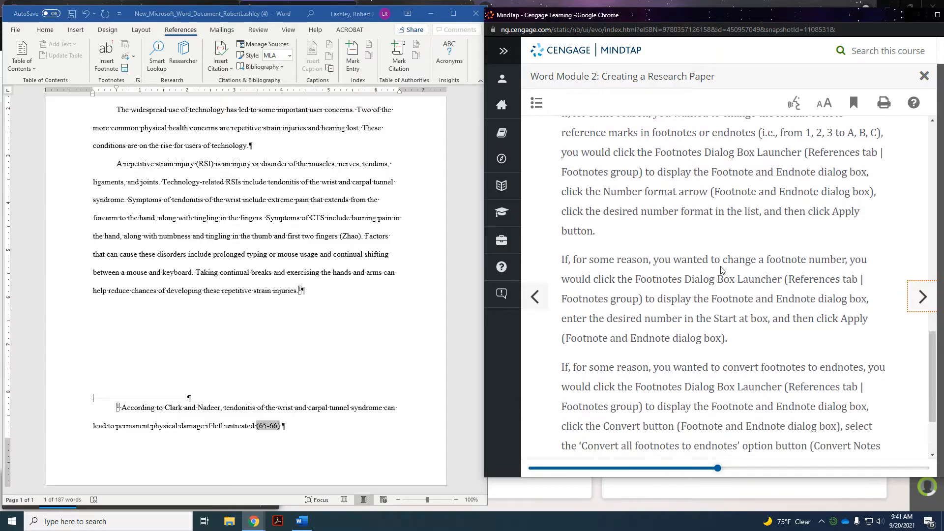
{"action": "scroll", "coordinate": [722, 269], "scroll_direction": "down", "scroll_amount": 2}
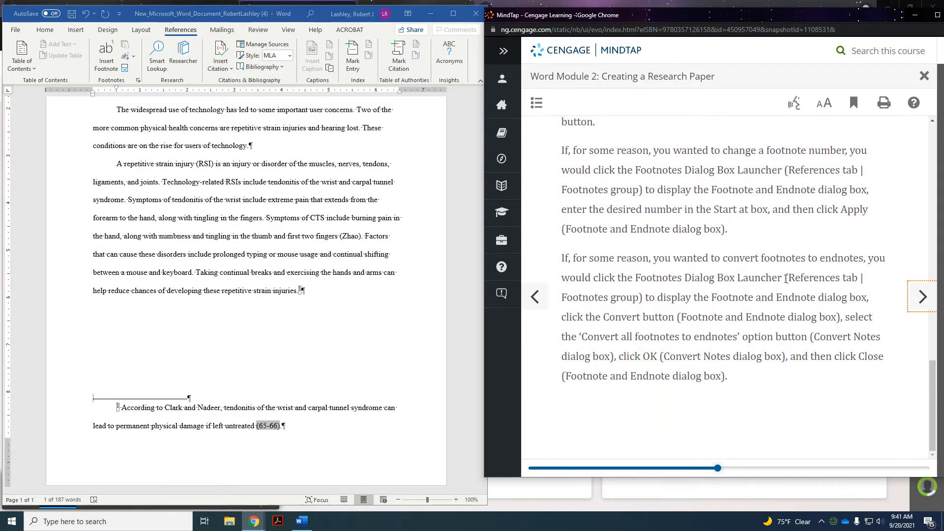
Step: Go to section WD 2-4x and, following step 1, start a new paragraph after the note reference mark in the body text
{"action": "left_click", "coordinate": [928, 298]}
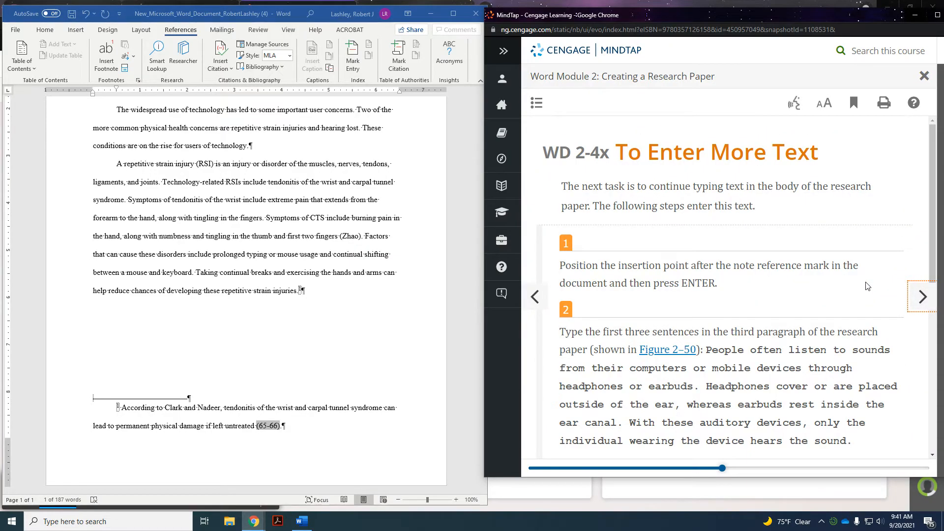
{"action": "scroll", "coordinate": [867, 286], "scroll_direction": "down", "scroll_amount": 1}
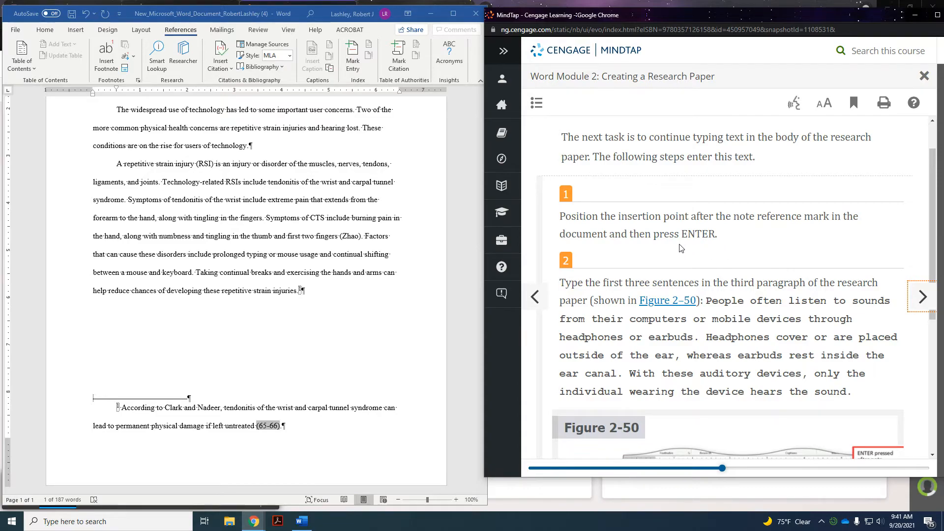
{"action": "left_click", "coordinate": [321, 294]}
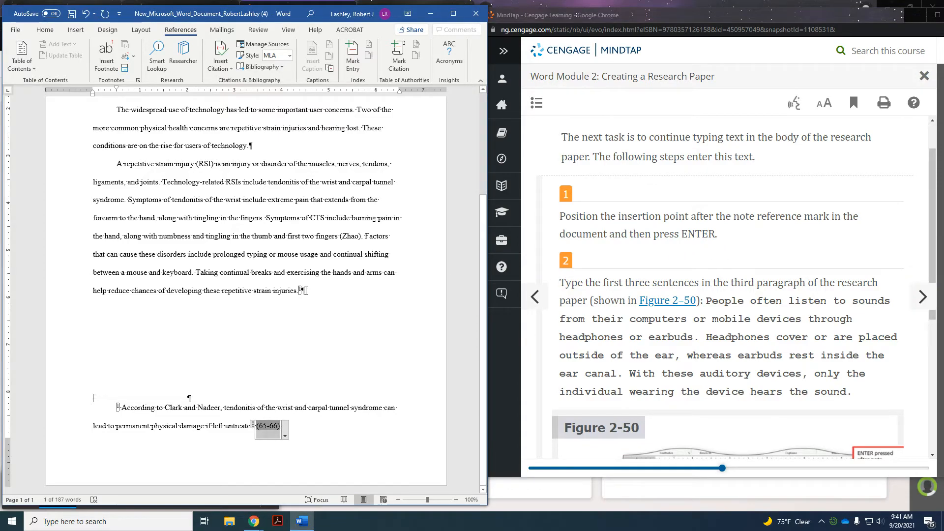
{"action": "key", "text": "Return"}
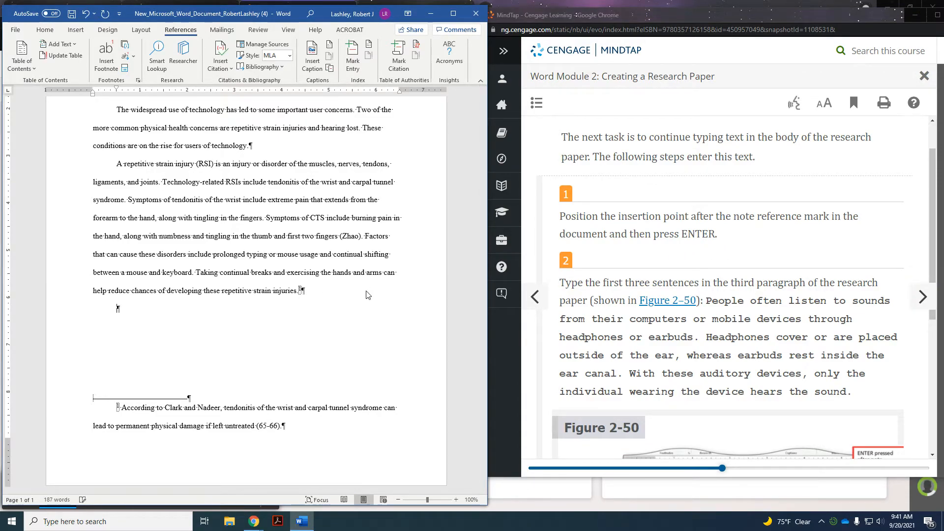
Step: Begin the third paragraph with "People often listen to sounds from their computers or mobile devices through headphones or earbuds."
{"action": "type", "text": "People "}
{"action": "type", "text": "often list"}
{"action": "type", "text": "en to scounds from their"}
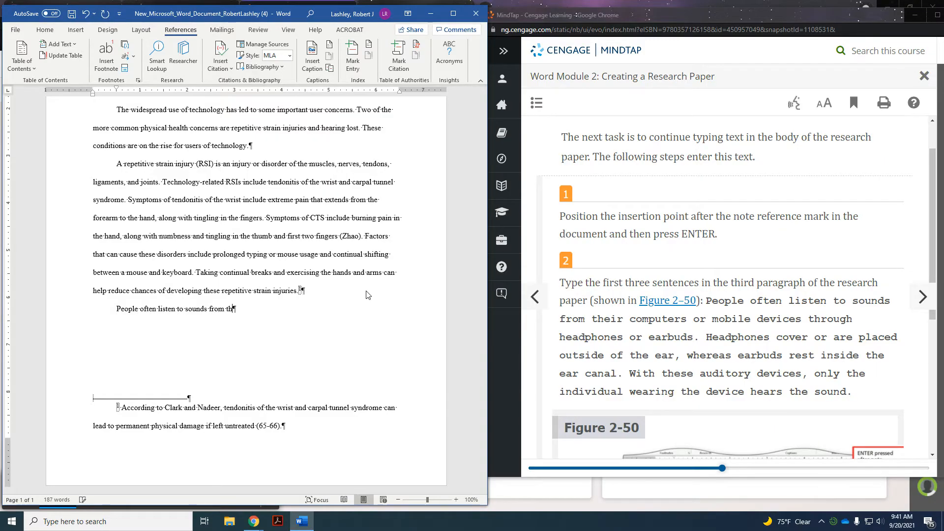
{"action": "type", "text": " computers or"}
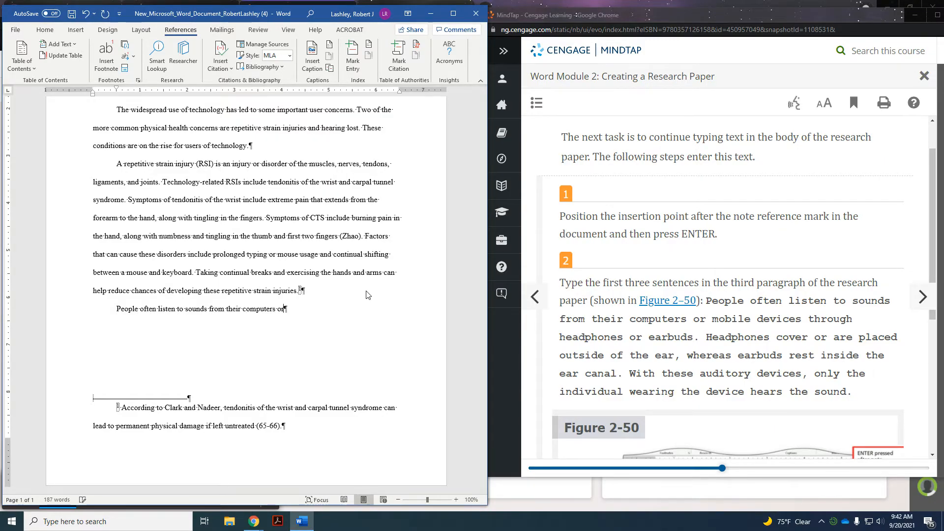
{"action": "type", "text": " mobile de"}
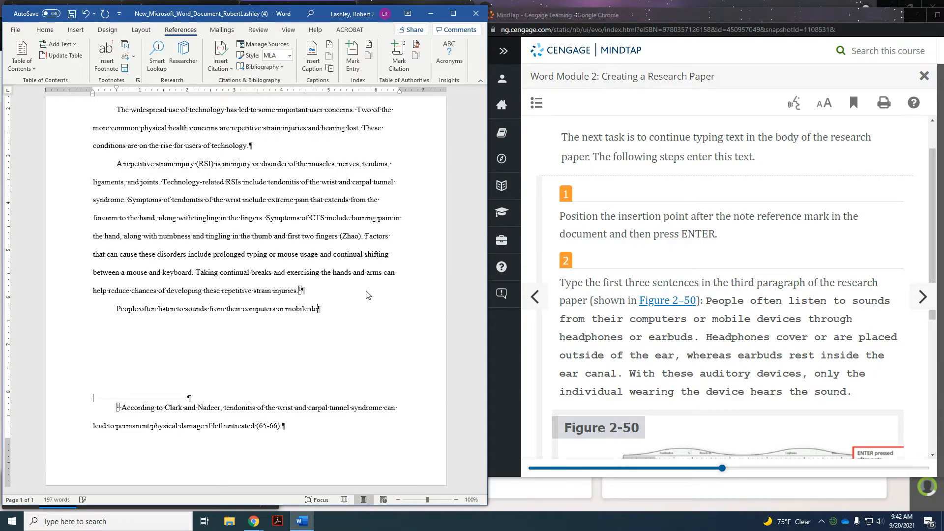
{"action": "type", "text": "vices through headphones or e"}
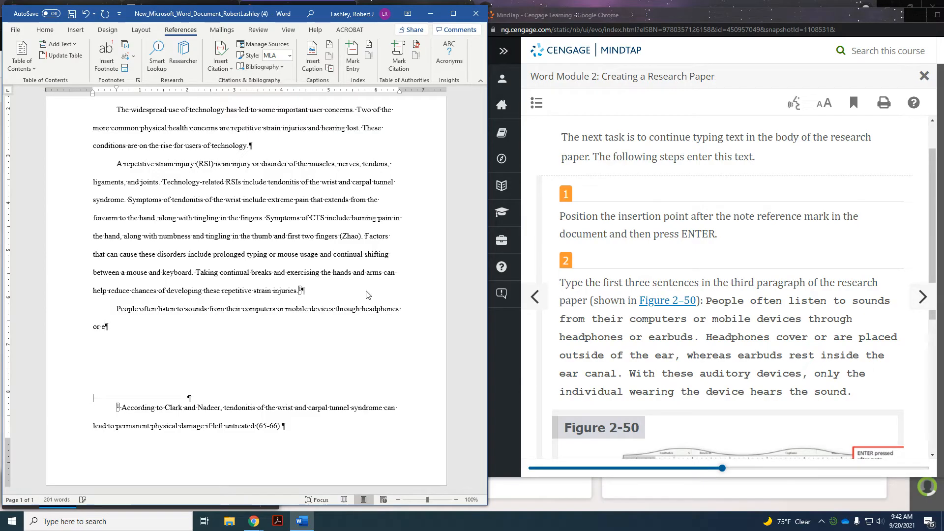
{"action": "type", "text": "arbuds. He"}
Step: Continue the third paragraph with "Headphones cover or are placed outside of the ear, whereas earbuds rest inside the ear"
{"action": "type", "text": "adphone"}
{"action": "type", "text": "s cover or are "}
{"action": "type", "text": "placed outside"}
{"action": "type", "text": " of the ear"}
{"action": "type", "text": ", whera"}
{"action": "type", "text": "s e"}
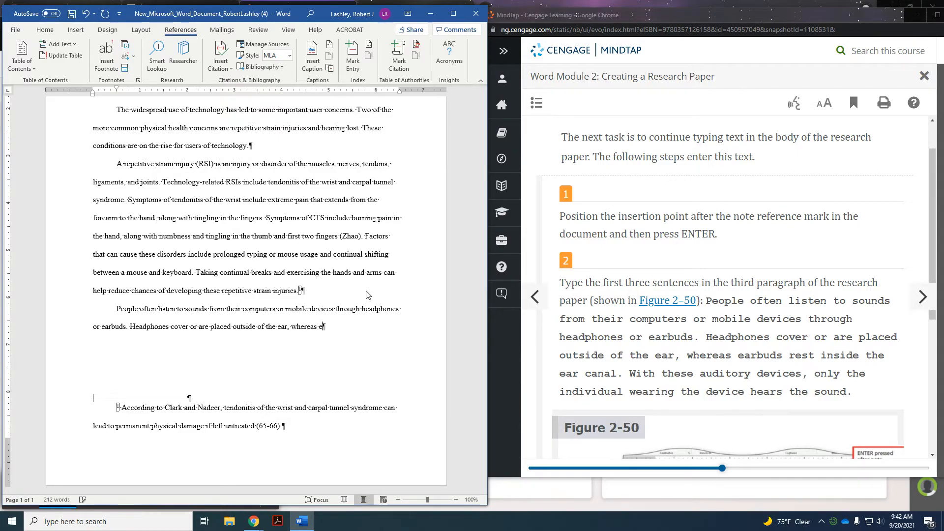
{"action": "type", "text": "arbuds rest inside"}
{"action": "type", "text": "ar "}
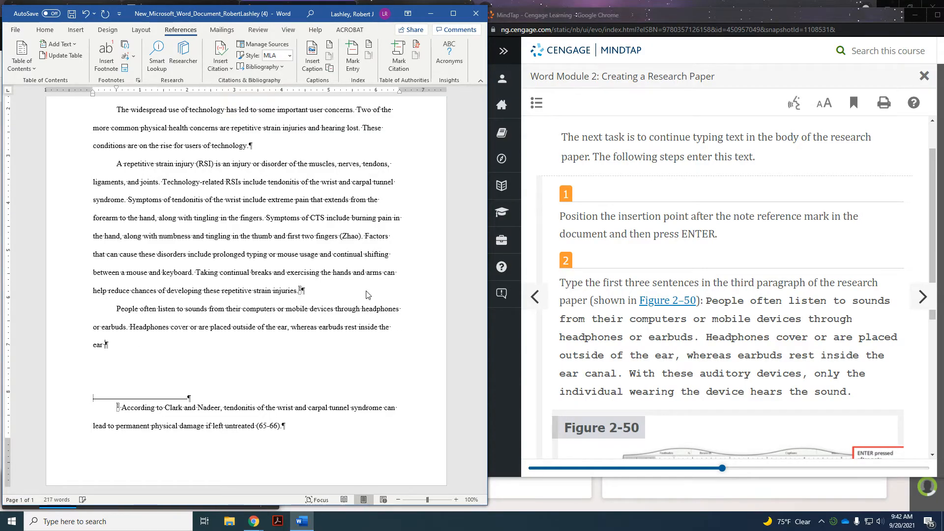
Step: End the sentence with "canal.", add "With these auditory devices, only the individual waring the device hears the sound." and check Figure 2-50
{"action": "type", "text": "canal. With these auditory devices, only the individual wari"}
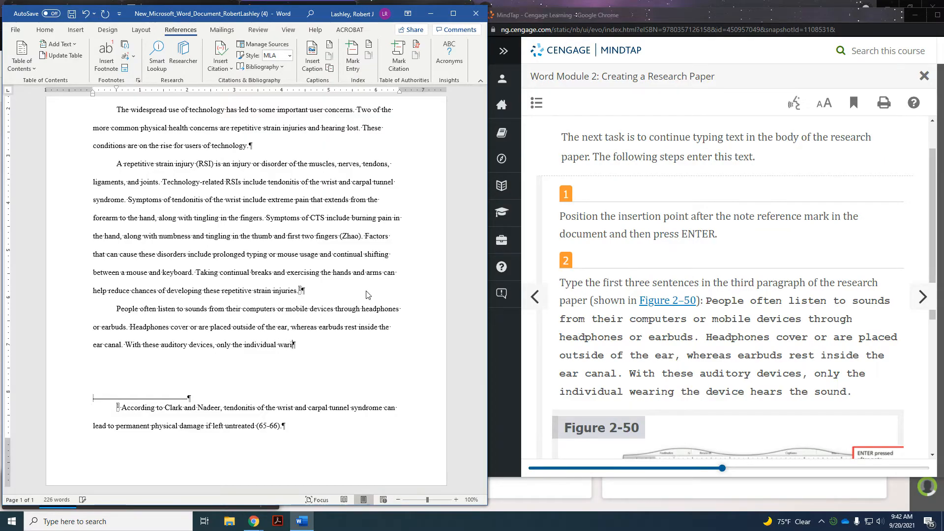
{"action": "type", "text": "ng the devic"}
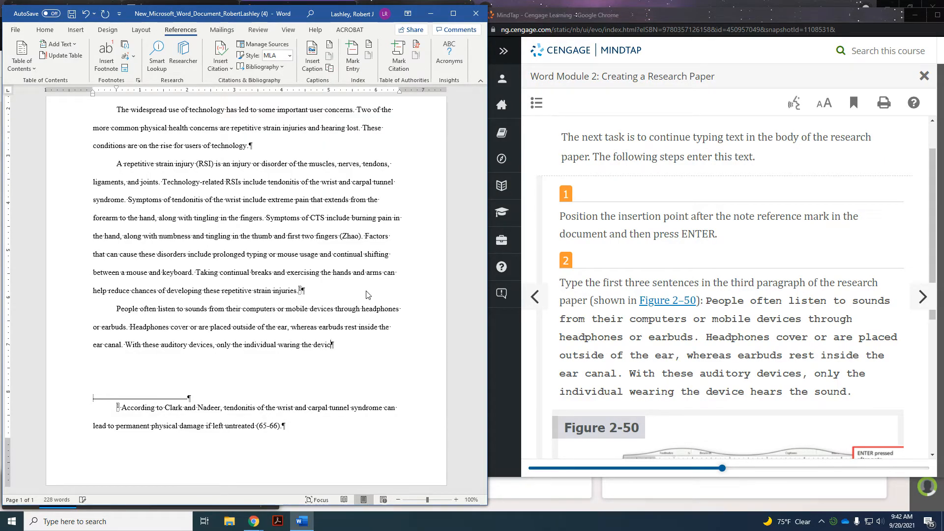
{"action": "type", "text": "e hears the sound."}
{"action": "scroll", "coordinate": [731, 252], "scroll_direction": "down", "scroll_amount": 4}
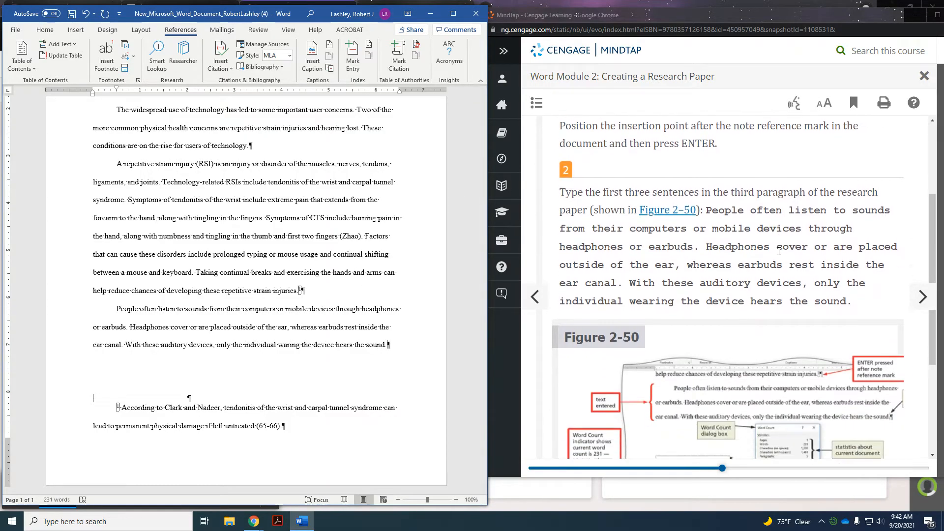
{"action": "scroll", "coordinate": [730, 252], "scroll_direction": "down", "scroll_amount": 1}
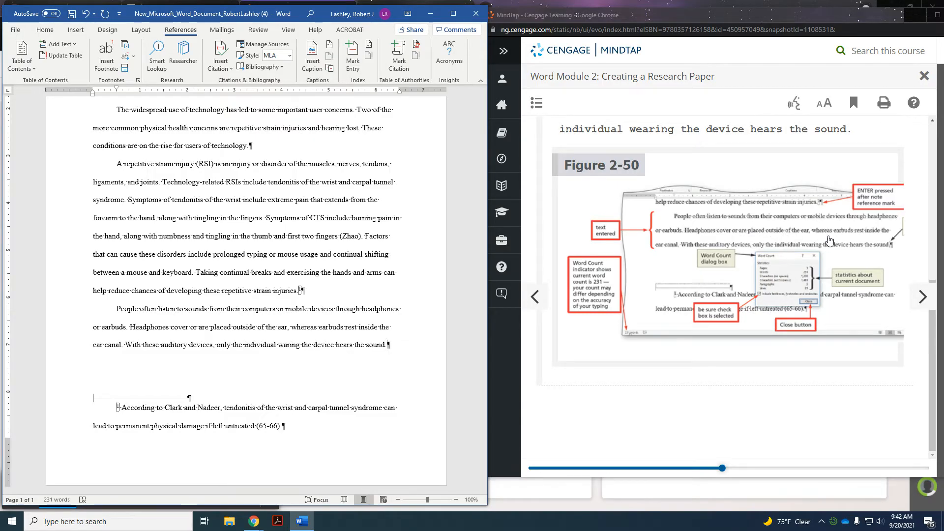
Step: Go to section WD 2-4y, read the instructions on counting words, and display the paper's word count statistics
{"action": "left_click", "coordinate": [920, 304]}
{"action": "left_click", "coordinate": [920, 304]}
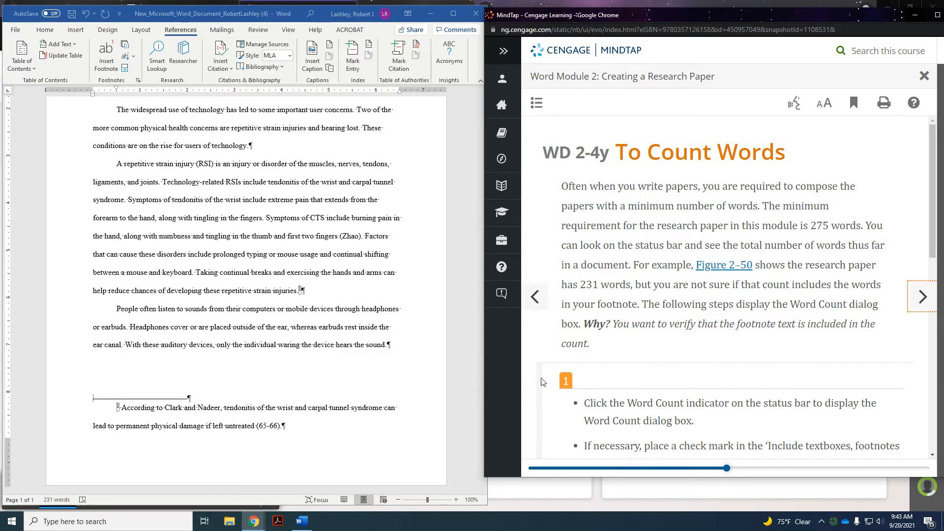
{"action": "scroll", "coordinate": [753, 326], "scroll_direction": "down", "scroll_amount": 2}
{"action": "scroll", "coordinate": [753, 326], "scroll_direction": "down", "scroll_amount": 1}
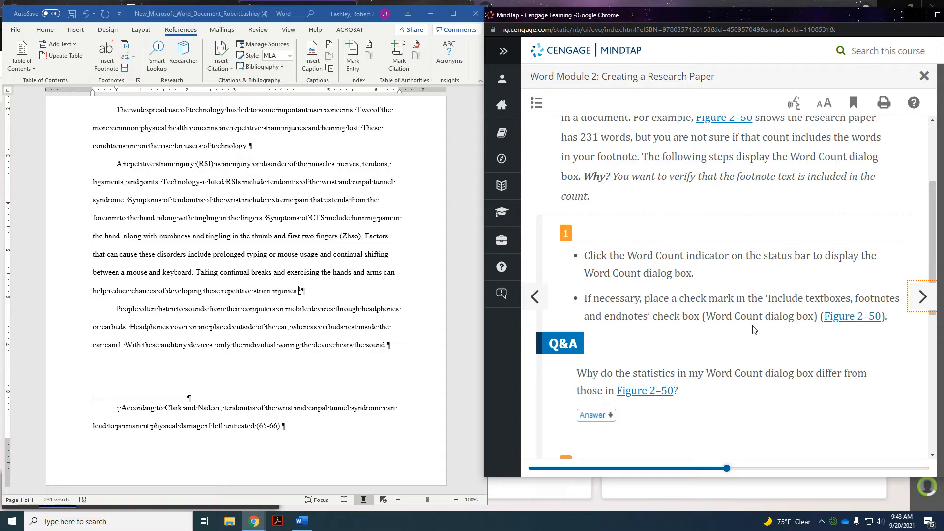
{"action": "scroll", "coordinate": [731, 280], "scroll_direction": "down", "scroll_amount": 2}
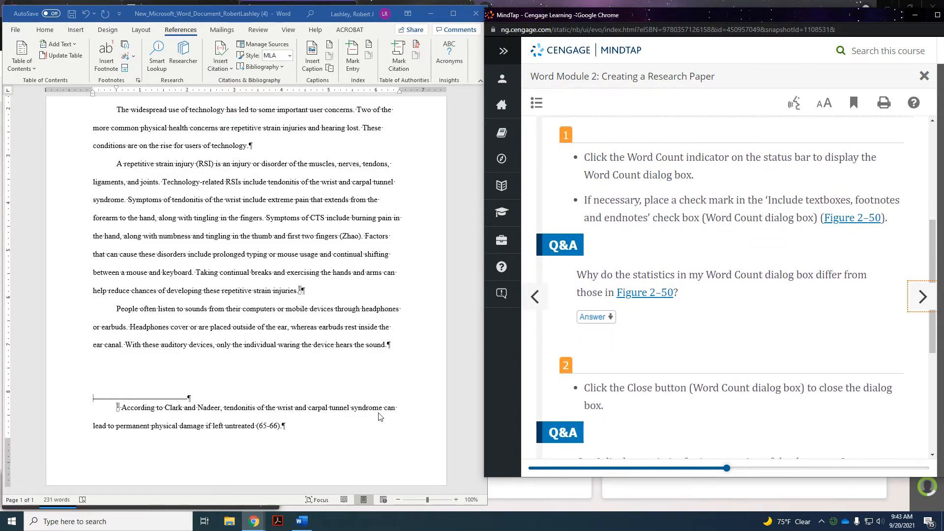
{"action": "left_click", "coordinate": [65, 501]}
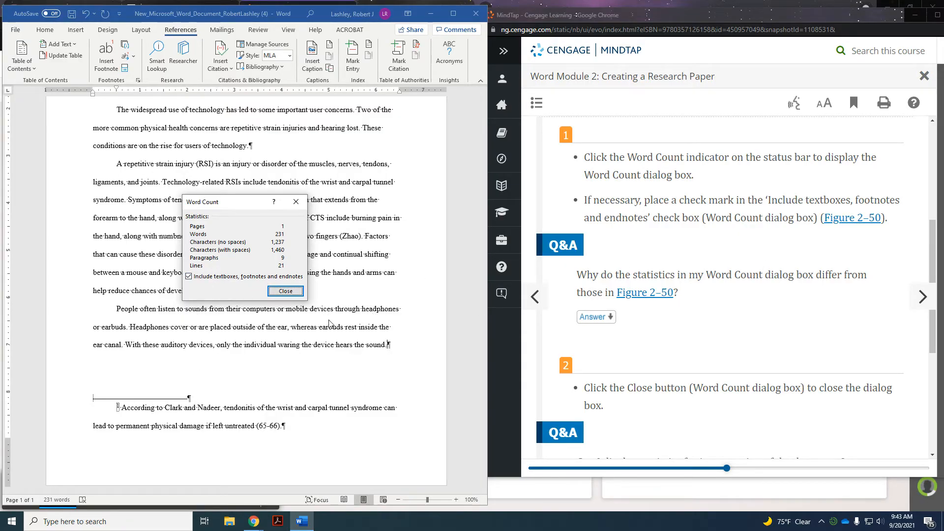
Step: Exclude textboxes, footnotes and endnotes from the word count, advance the module to section WD 2-4z, and close the Word Count statistics
{"action": "left_click", "coordinate": [191, 278]}
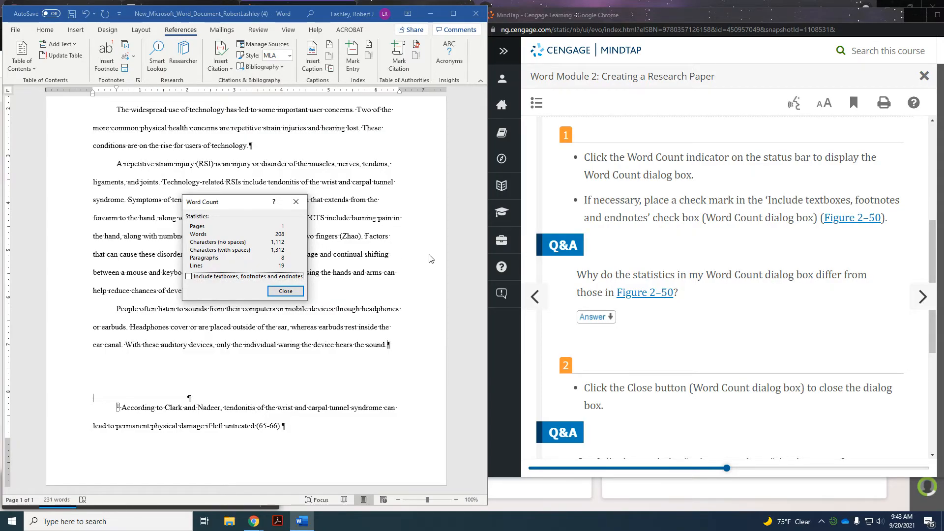
{"action": "scroll", "coordinate": [733, 271], "scroll_direction": "down", "scroll_amount": 3}
{"action": "scroll", "coordinate": [733, 271], "scroll_direction": "down", "scroll_amount": 2}
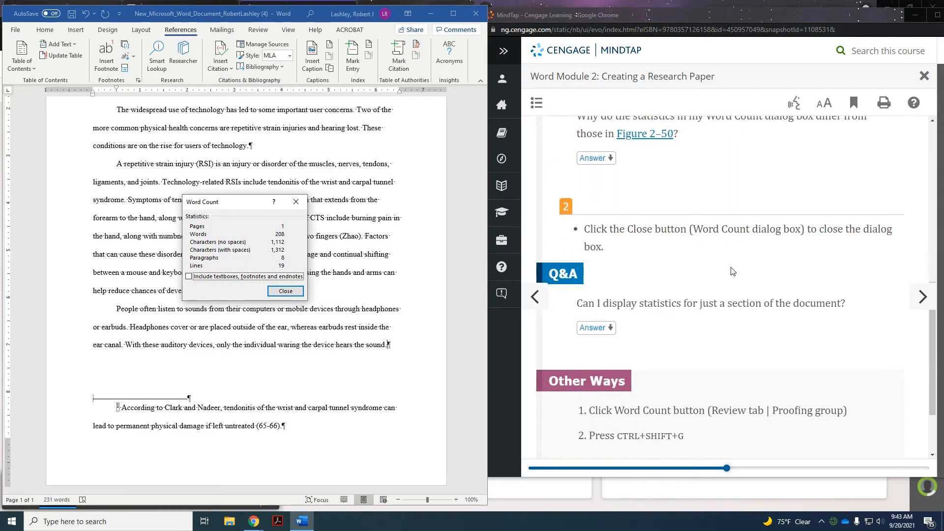
{"action": "left_click", "coordinate": [913, 305]}
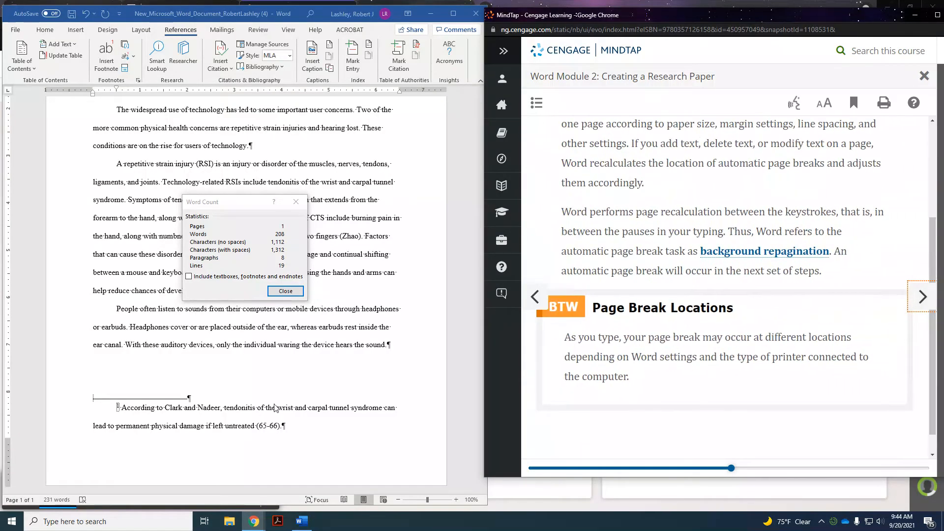
{"action": "left_click", "coordinate": [285, 290]}
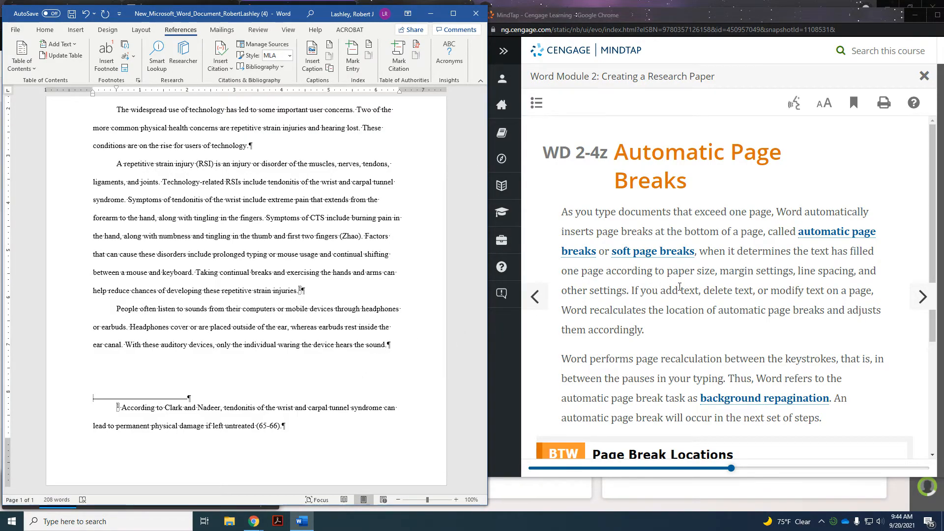
Step: Read section WD 2-4z on automatic page breaks and go to the text-entry instructions in section WD 2-4aa
{"action": "scroll", "coordinate": [679, 288], "scroll_direction": "down", "scroll_amount": 2}
{"action": "scroll", "coordinate": [680, 291], "scroll_direction": "down", "scroll_amount": 2}
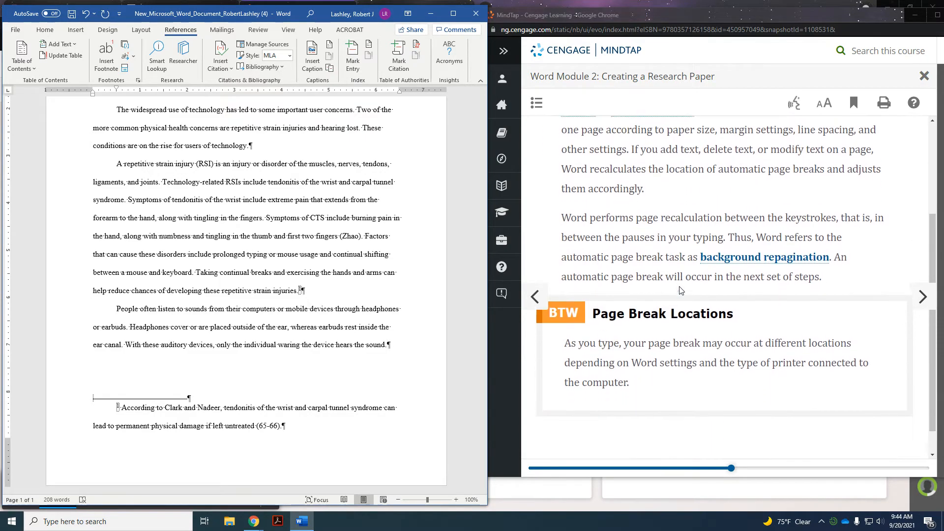
{"action": "left_click", "coordinate": [923, 297]}
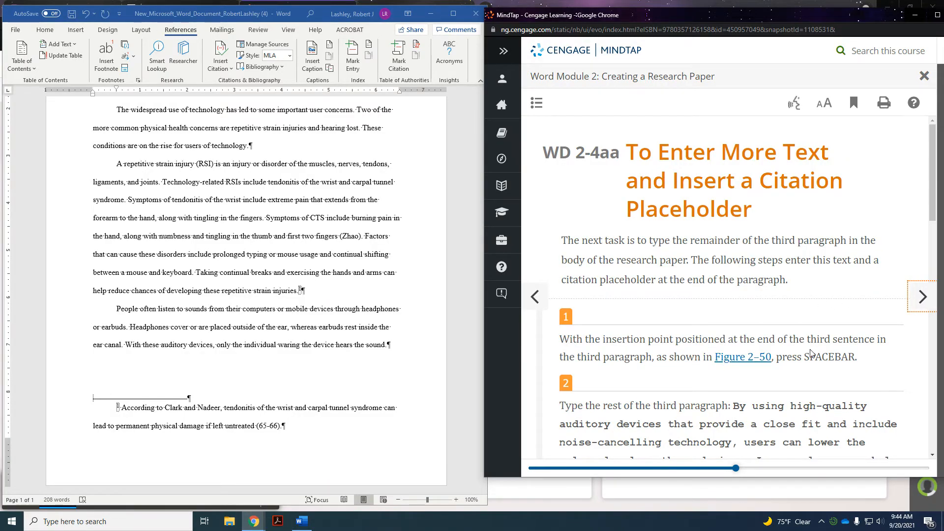
{"action": "scroll", "coordinate": [810, 357], "scroll_direction": "down", "scroll_amount": 2}
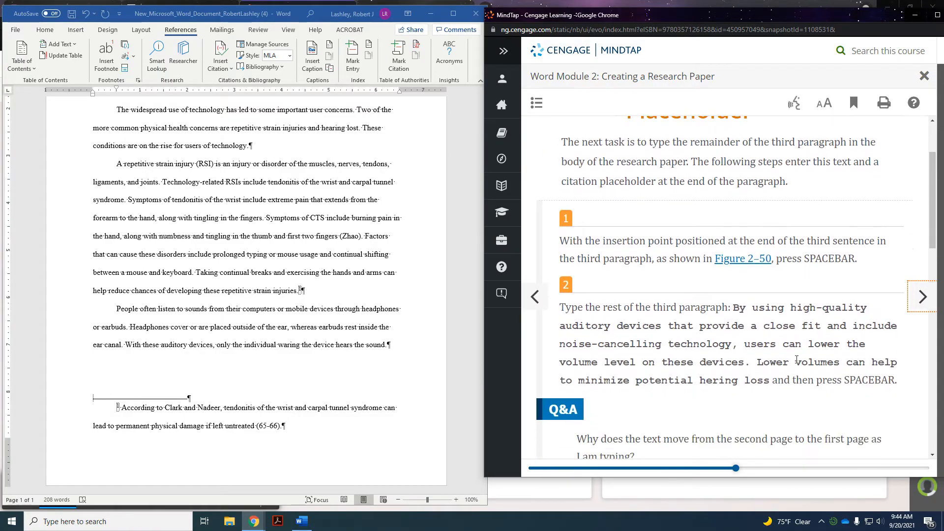
Step: Add "By usinging high-quality auditory devices that provide a close fit and include noise-cancelling technology" at the end of the third paragraph
{"action": "left_click", "coordinate": [388, 347]}
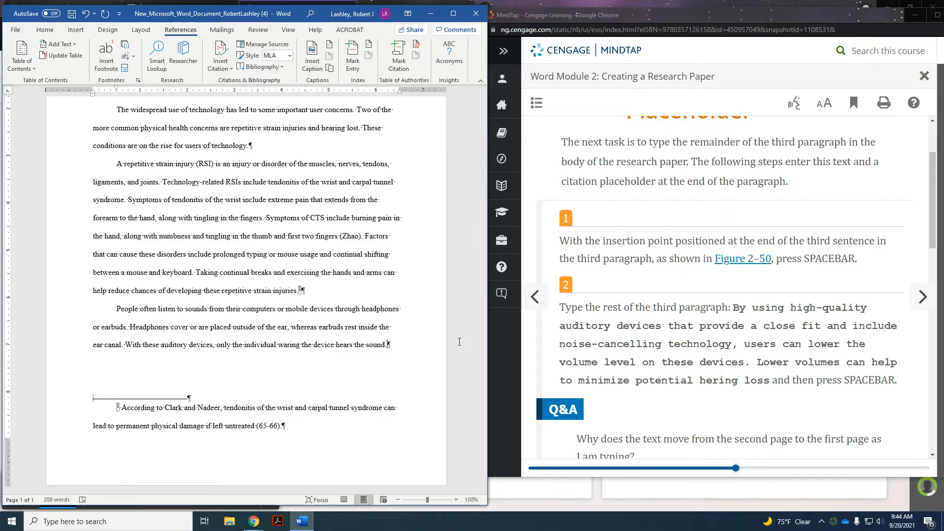
{"action": "type", "text": "By usinging "}
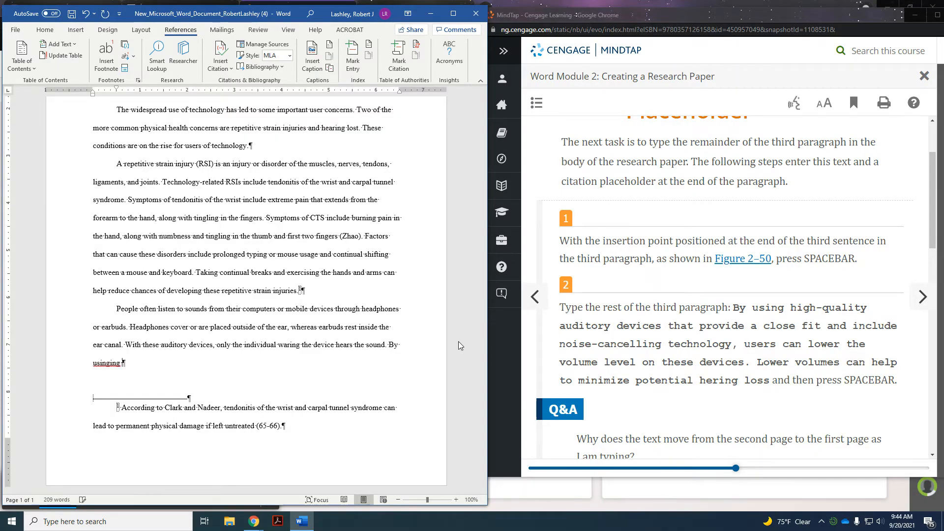
{"action": "type", "text": "high-quality"}
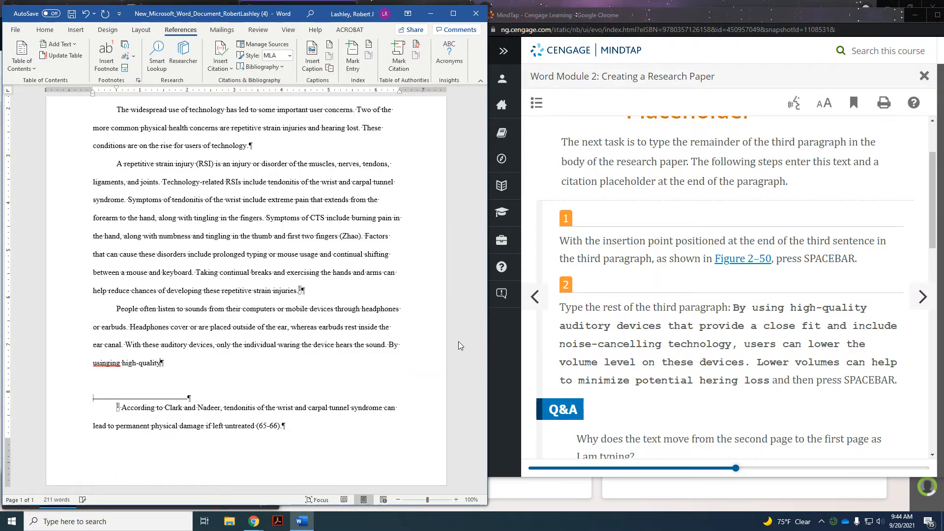
{"action": "type", "text": " auditory "}
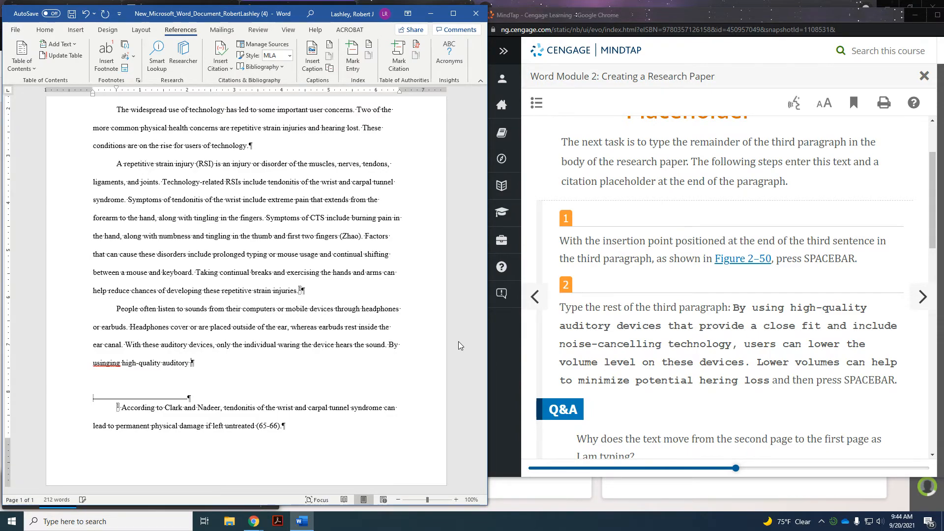
{"action": "type", "text": "devices that prove"}
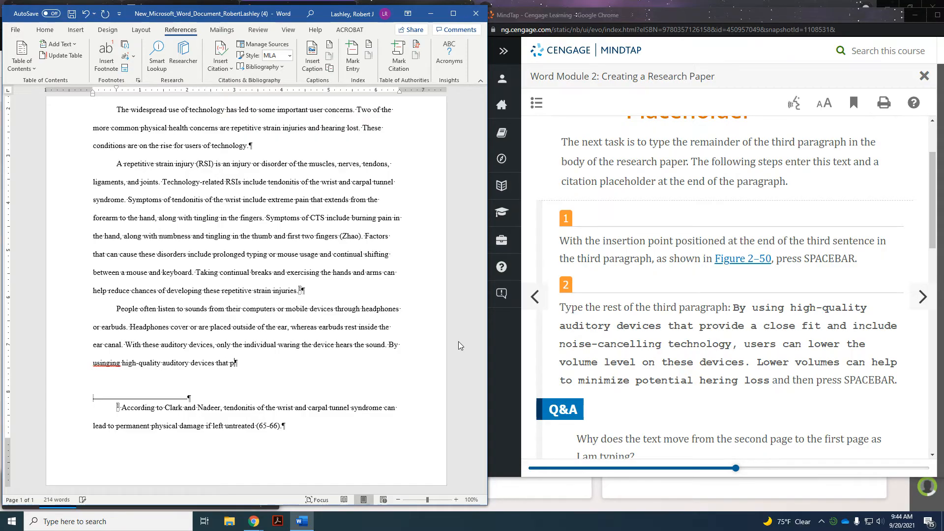
{"action": "key", "text": "BackSpace"}
{"action": "key", "text": "BackSpace"}
{"action": "type", "text": "ide a close fit and include nois"}
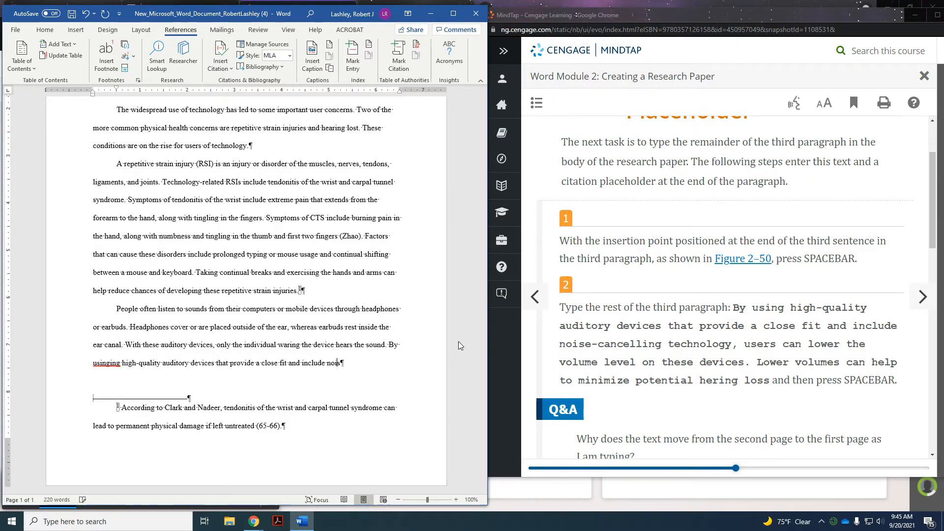
{"action": "type", "text": "e-cancellin"}
{"action": "type", "text": "g technolog"}
{"action": "type", "text": "y"}
Step: Continue with ", useras can lower the volume level on these devices. Lower volumes can help to minimize potential hearing loss."
{"action": "type", "text": ", useras "}
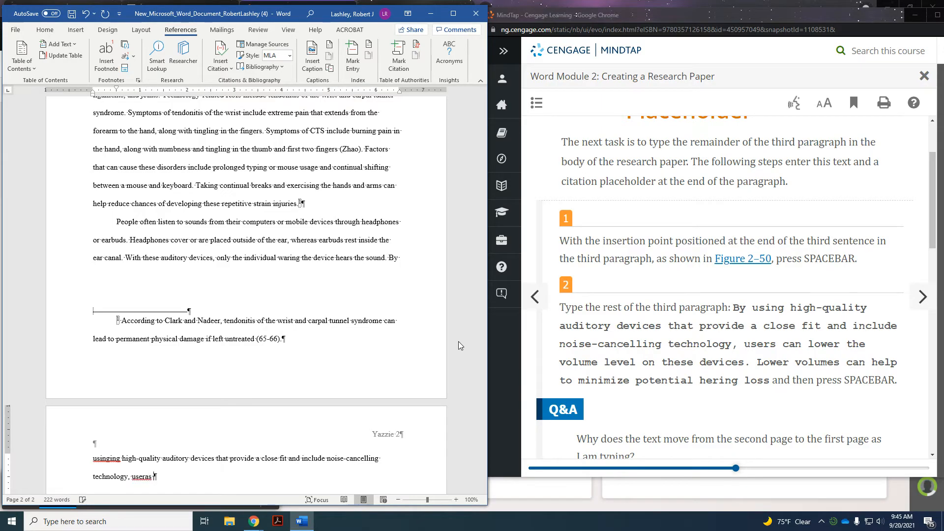
{"action": "type", "text": "can lower the v"}
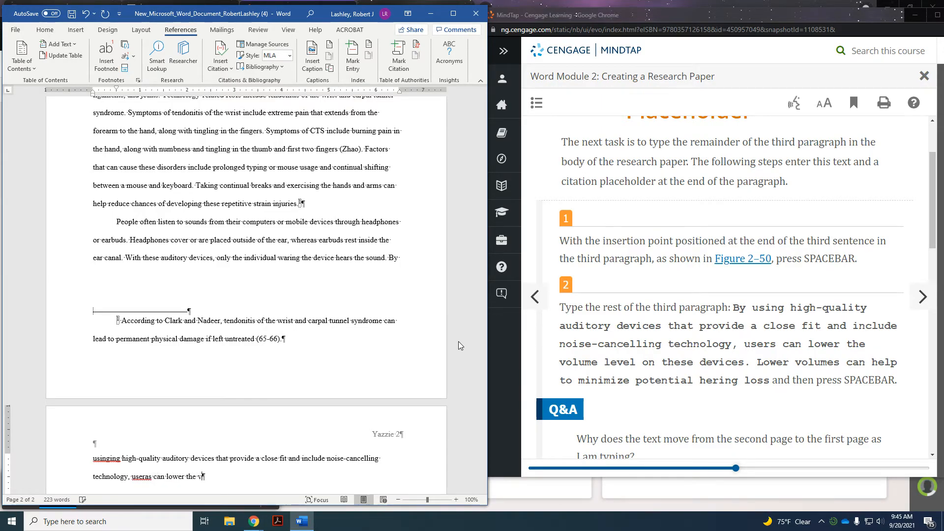
{"action": "type", "text": "olume level on these devices. Lower"}
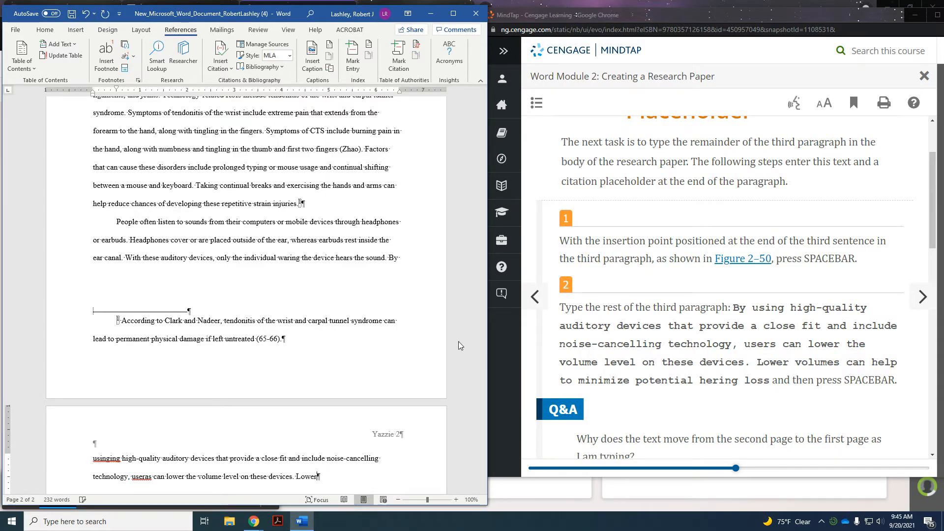
{"action": "type", "text": " volumes can help to mini"}
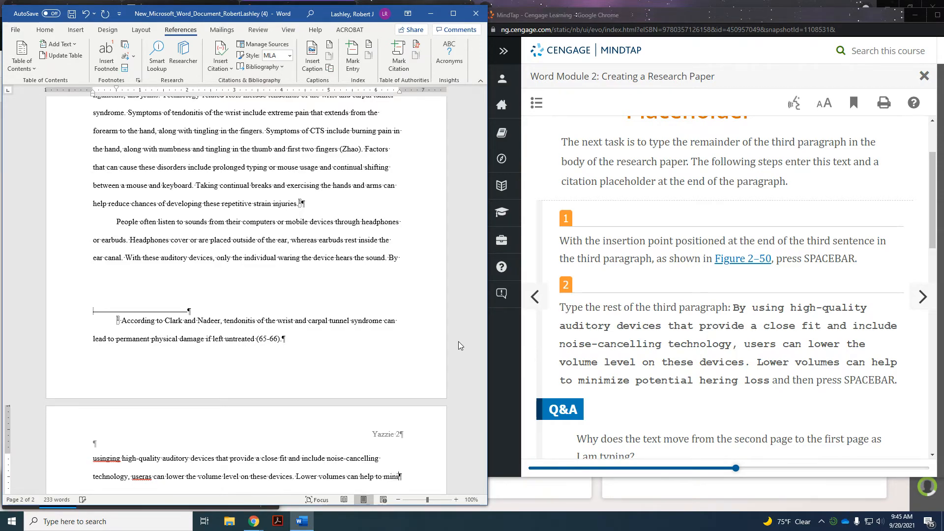
{"action": "type", "text": "mize poten"}
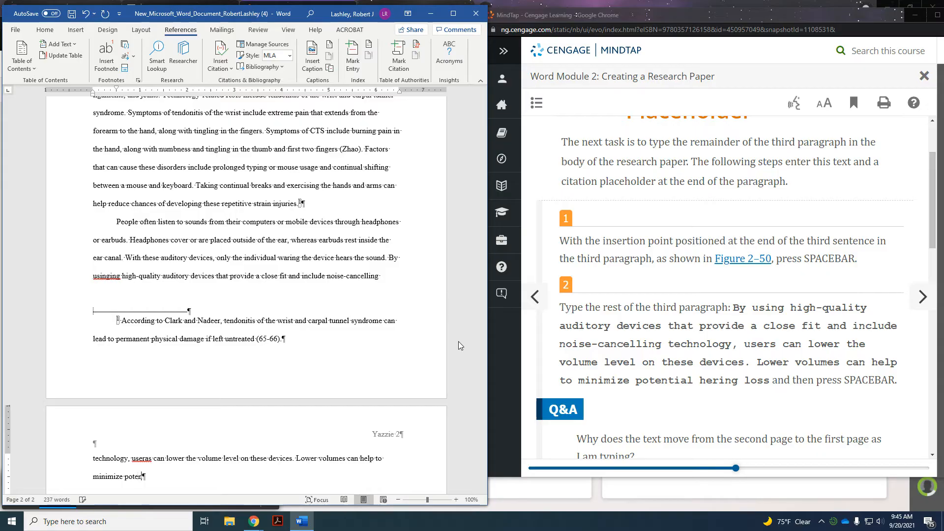
{"action": "type", "text": "tial hearing loss."}
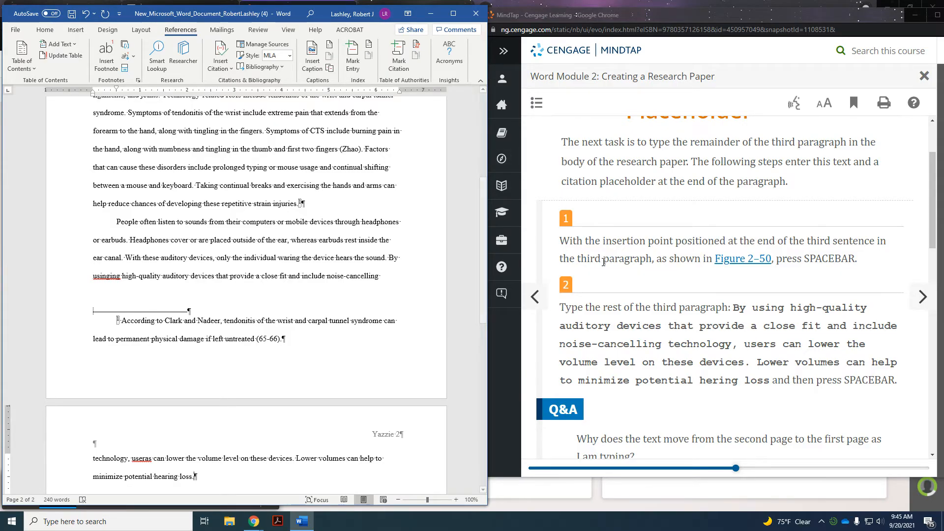
Step: Correct the misspelled words "useras" to "users" and "usinging" to "using" in the third paragraph with the spelling suggestions
{"action": "scroll", "coordinate": [665, 375], "scroll_direction": "down", "scroll_amount": 2}
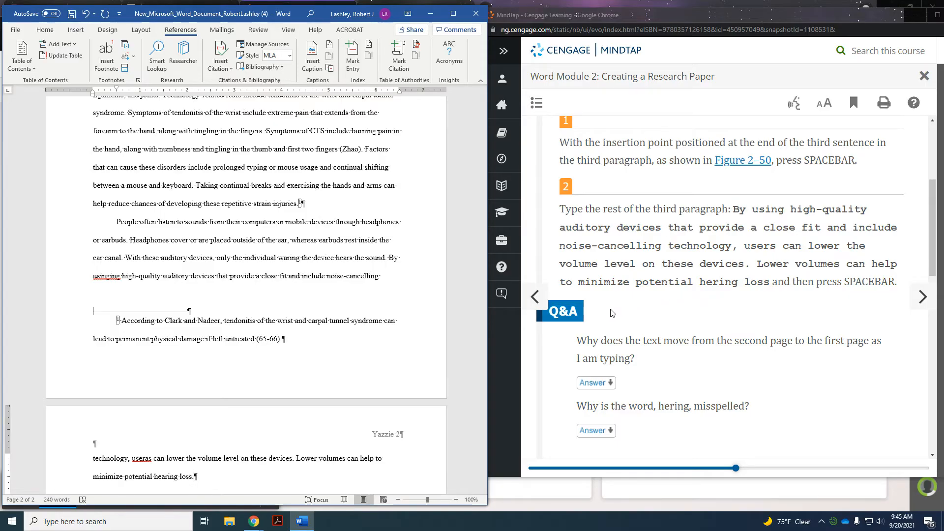
{"action": "right_click", "coordinate": [140, 458]}
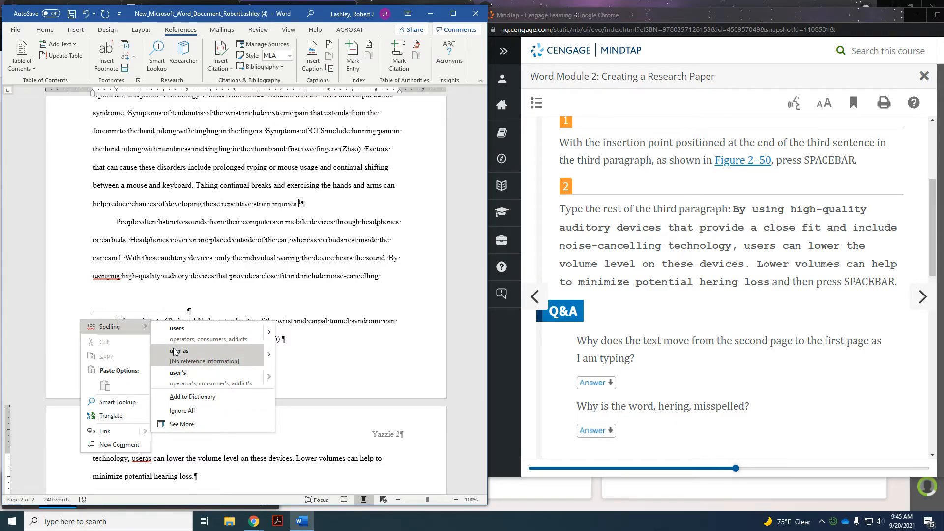
{"action": "left_click", "coordinate": [177, 330]}
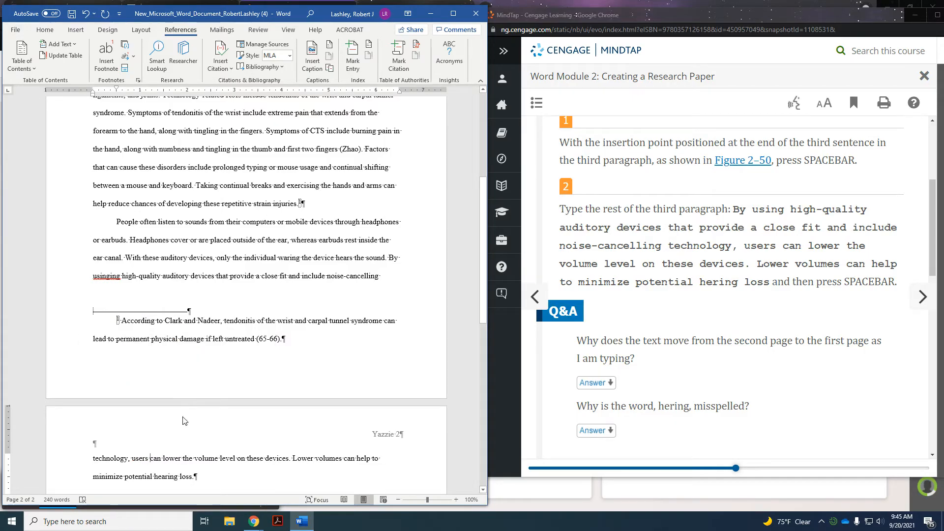
{"action": "scroll", "coordinate": [107, 316], "scroll_direction": "up", "scroll_amount": 1}
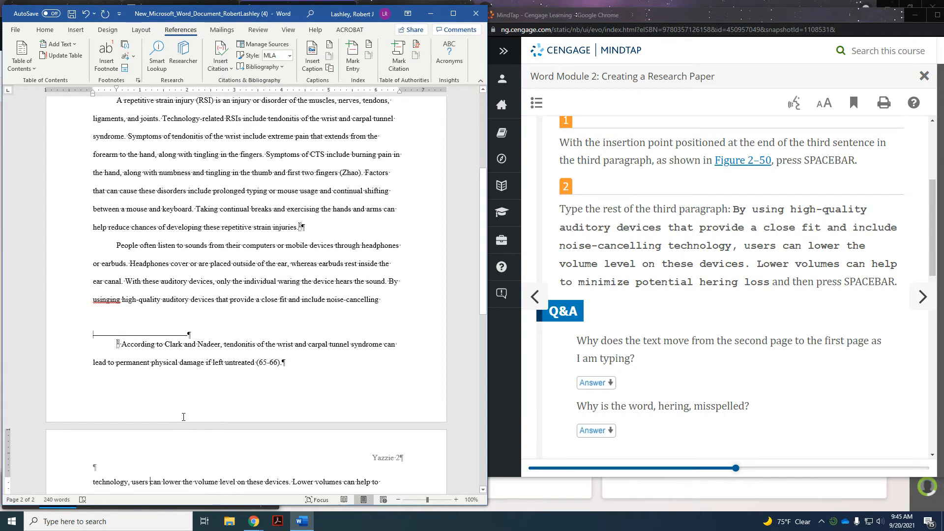
{"action": "right_click", "coordinate": [107, 301]}
{"action": "left_click", "coordinate": [147, 317]}
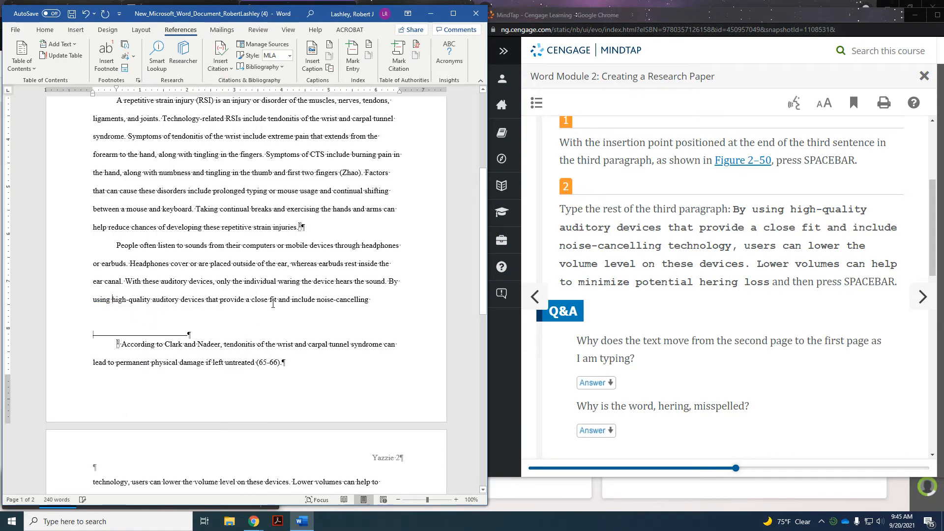
Step: Insert a citation placeholder at the end of the third paragraph, with the source tag name given in instruction 4
{"action": "scroll", "coordinate": [254, 277], "scroll_direction": "down", "scroll_amount": 1}
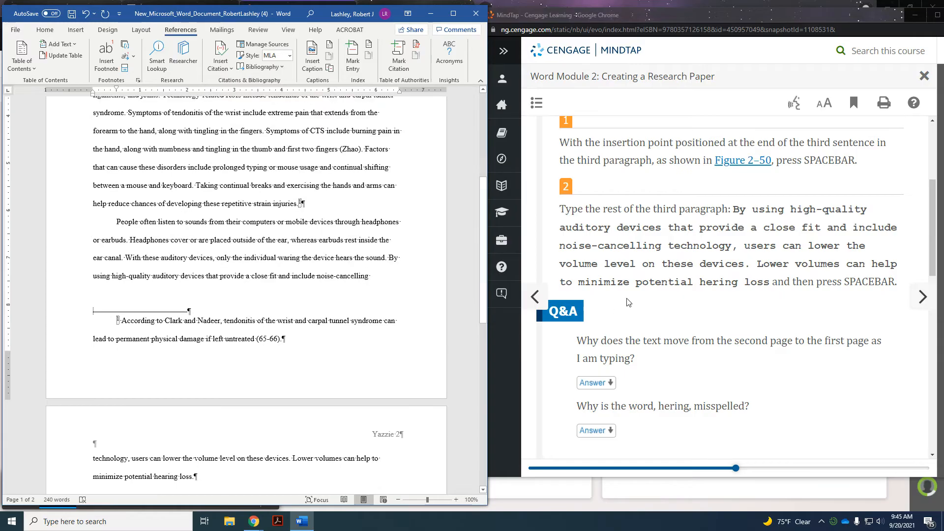
{"action": "scroll", "coordinate": [605, 290], "scroll_direction": "down", "scroll_amount": 4}
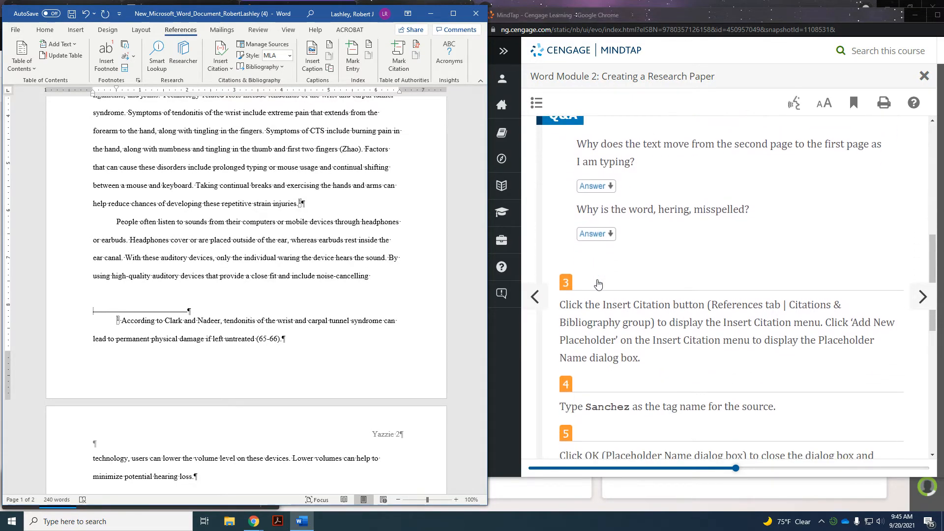
{"action": "scroll", "coordinate": [598, 284], "scroll_direction": "down", "scroll_amount": 1}
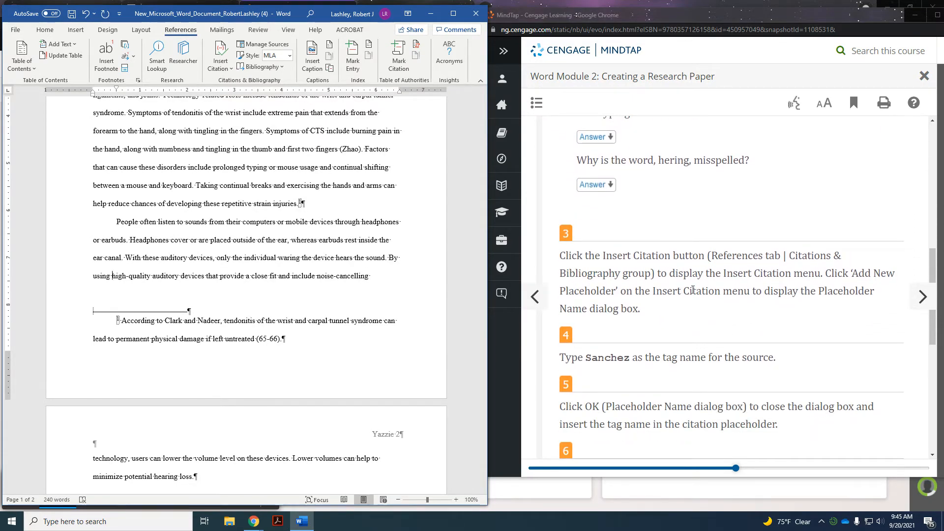
{"action": "scroll", "coordinate": [688, 291], "scroll_direction": "down", "scroll_amount": 1}
{"action": "left_click", "coordinate": [196, 477]}
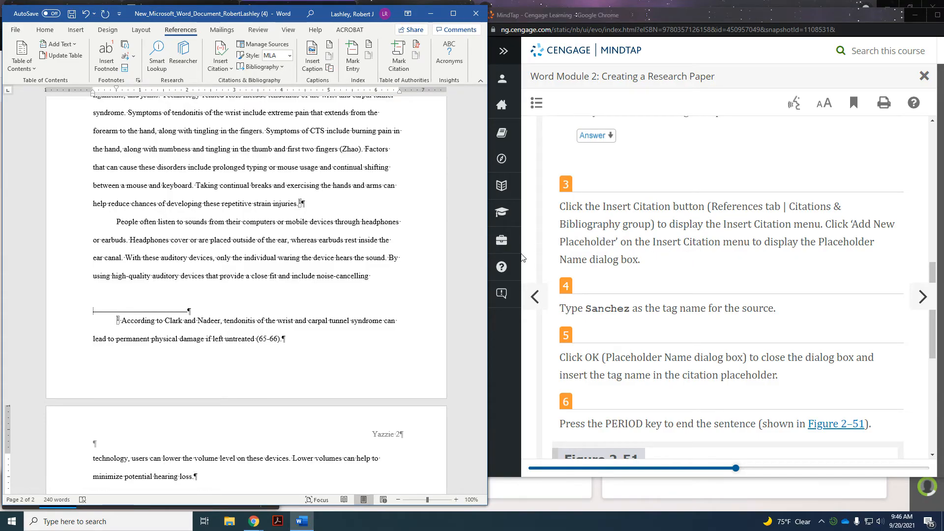
{"action": "left_click", "coordinate": [221, 63]}
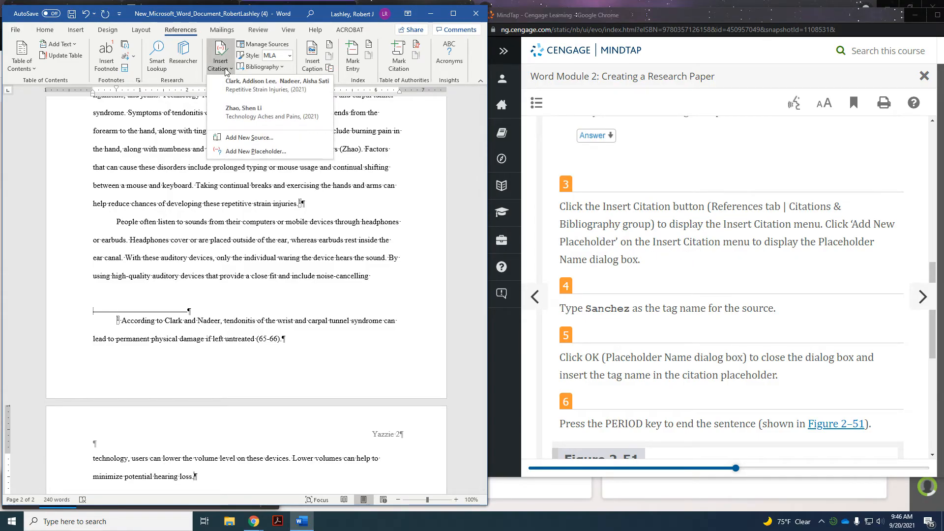
{"action": "left_click", "coordinate": [248, 151]}
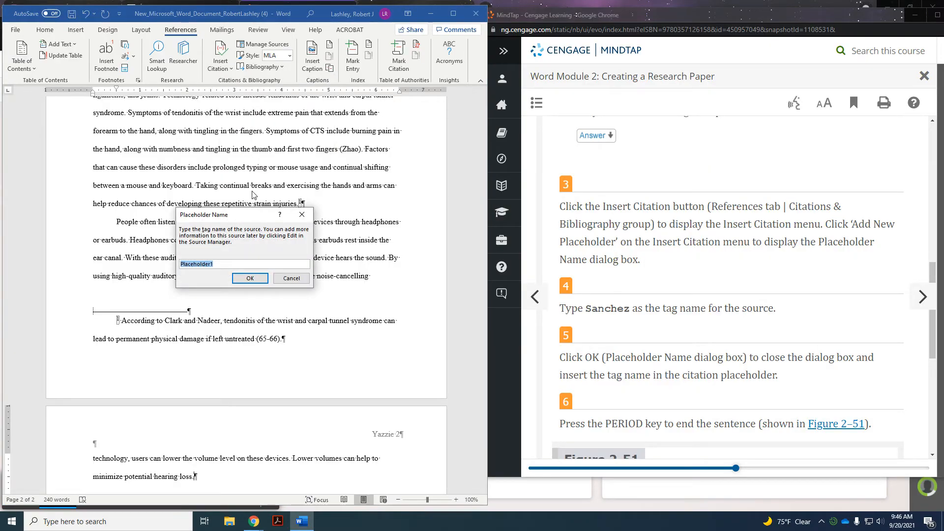
{"action": "type", "text": "Sanchez"}
{"action": "left_click", "coordinate": [248, 278]}
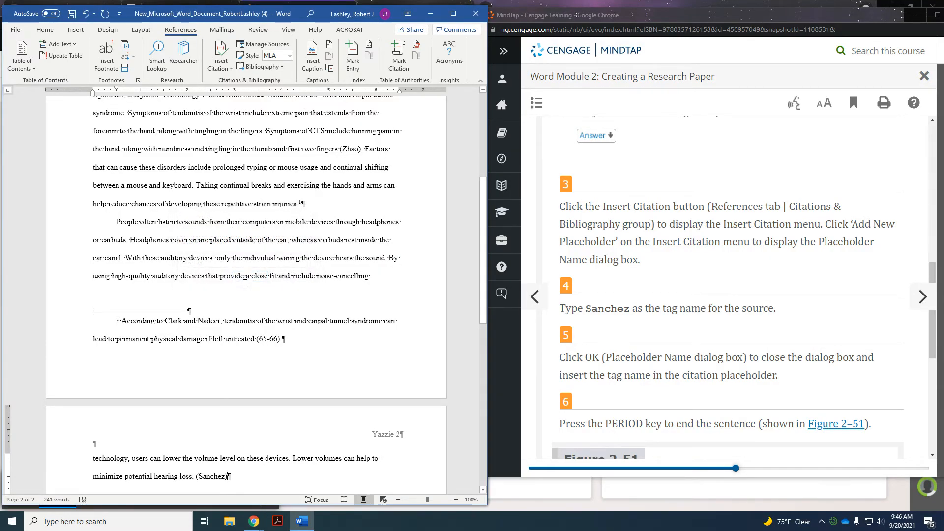
Step: End the sentence with a period after the citation placeholder and delete the period that follows "hearing loss"
{"action": "type", "text": "."}
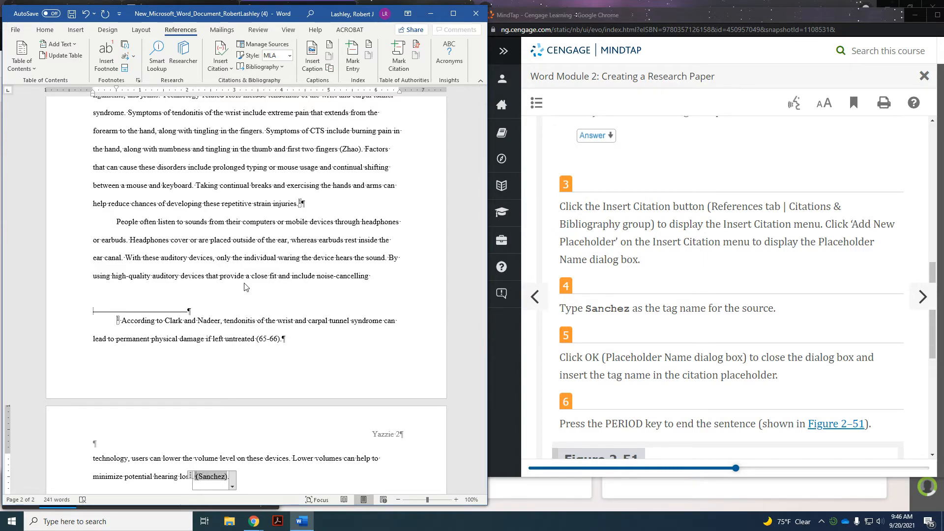
{"action": "key", "text": "Left"}
{"action": "key", "text": "Left"}
{"action": "key", "text": "BackSpace"}
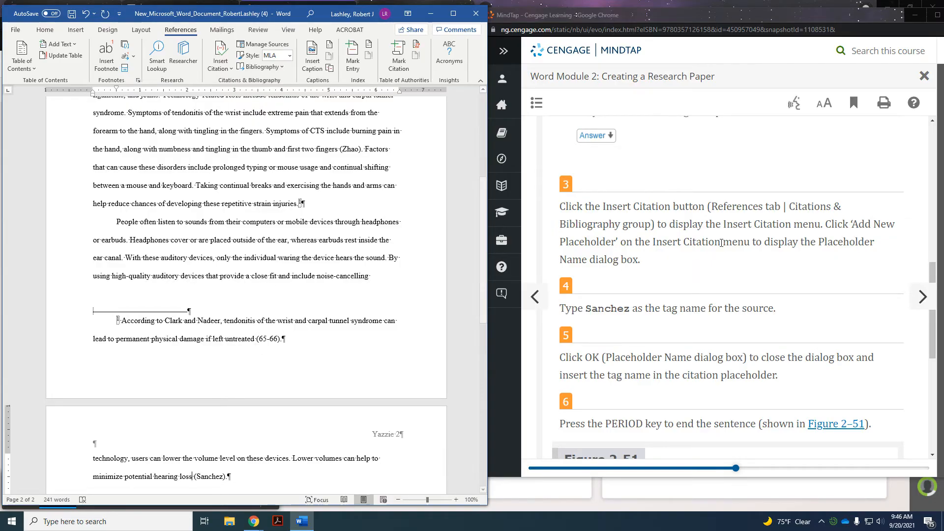
Step: Compare the end of the third paragraph and its citation placeholder with Figure 2-51
{"action": "scroll", "coordinate": [803, 323], "scroll_direction": "down", "scroll_amount": 4}
{"action": "scroll", "coordinate": [804, 323], "scroll_direction": "down", "scroll_amount": 2}
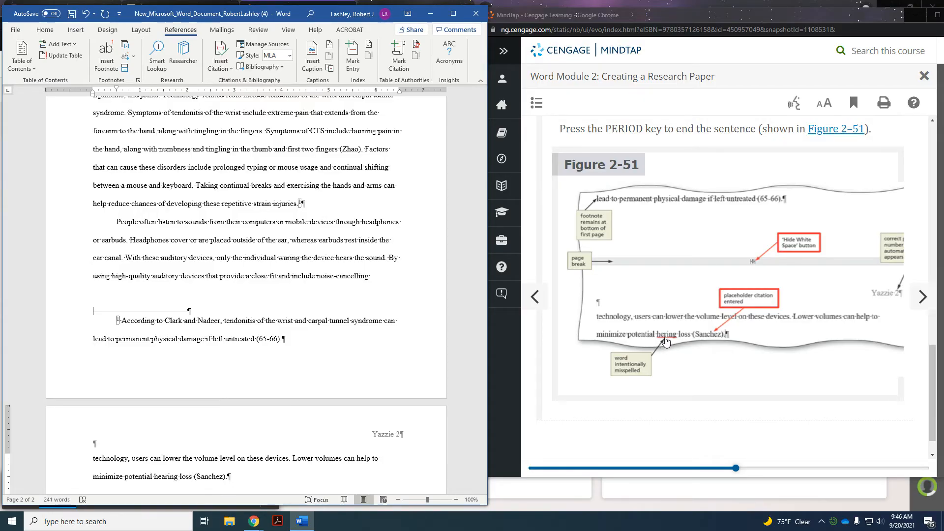
{"action": "scroll", "coordinate": [674, 340], "scroll_direction": "down", "scroll_amount": 1}
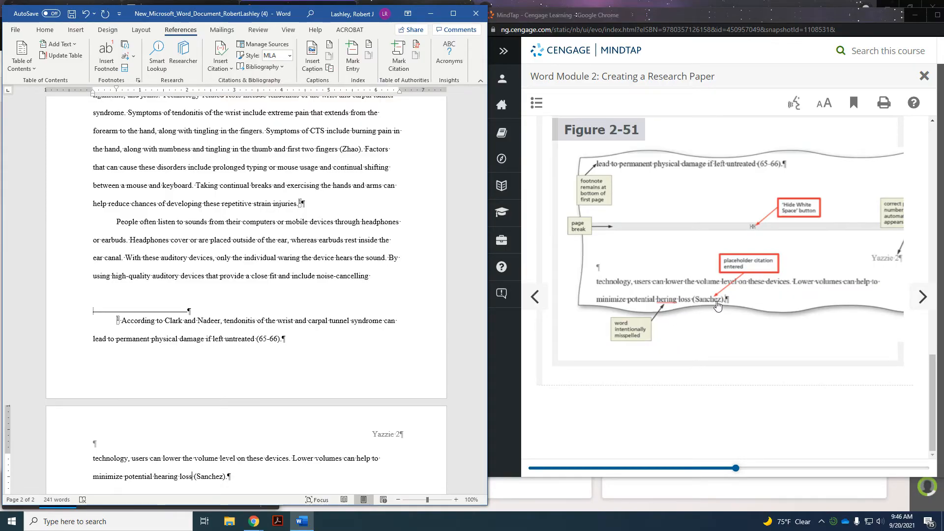
Step: Hide the white space between pages 1 and 2 as WD 2-4ab instructs, and show it again
{"action": "left_click", "coordinate": [923, 297]}
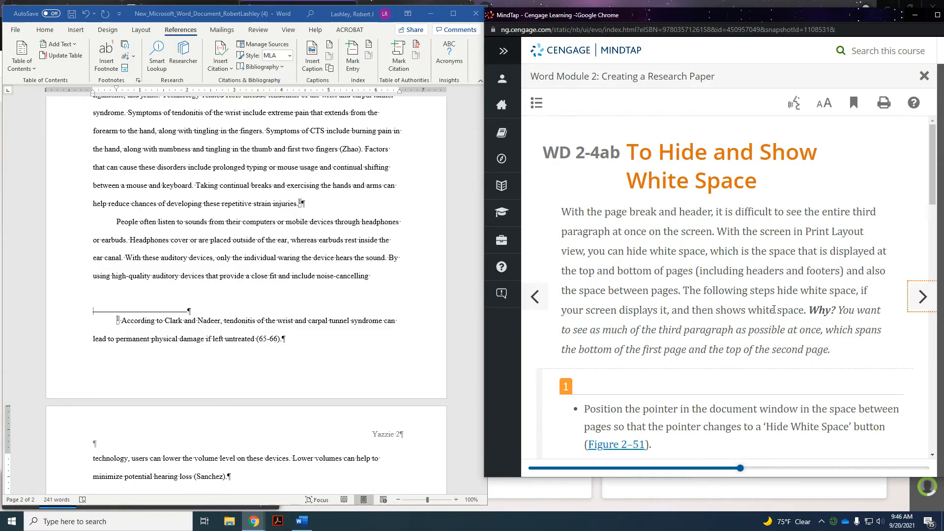
{"action": "scroll", "coordinate": [777, 245], "scroll_direction": "down", "scroll_amount": 1}
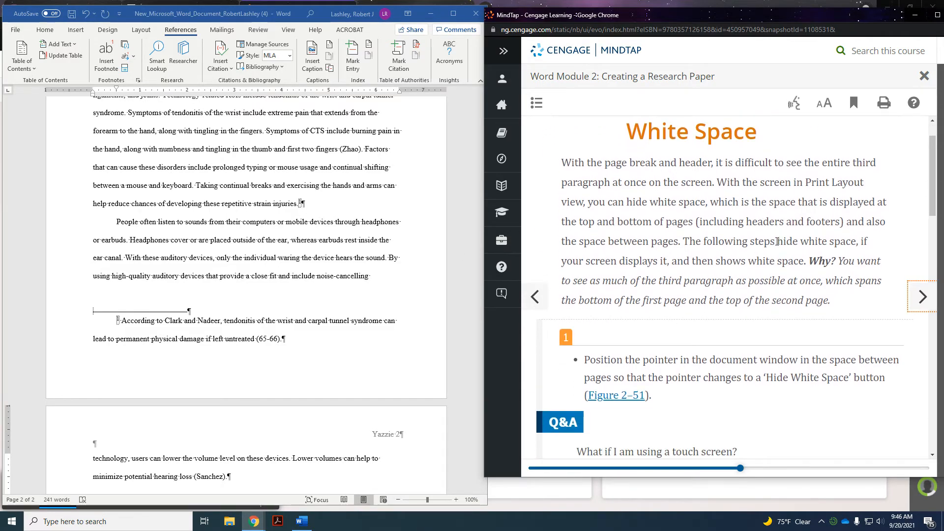
{"action": "scroll", "coordinate": [777, 241], "scroll_direction": "down", "scroll_amount": 4}
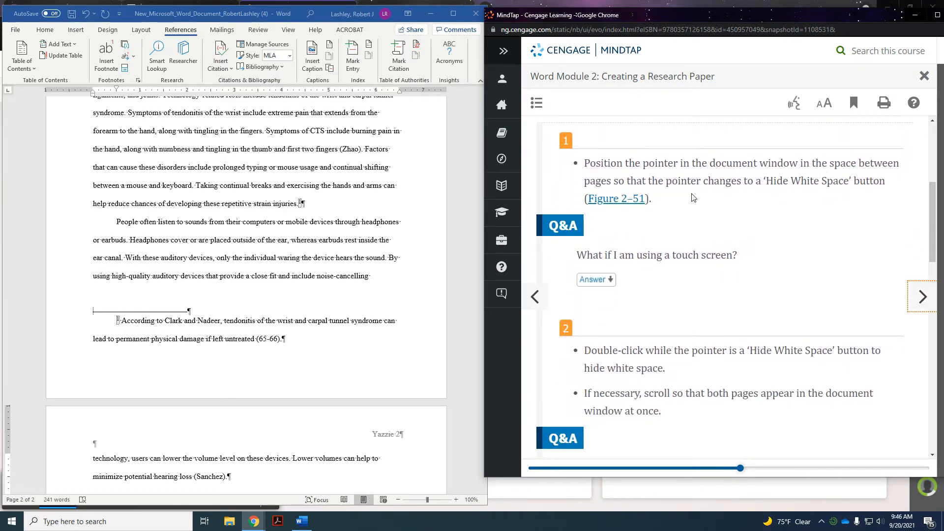
{"action": "double_click", "coordinate": [374, 406]}
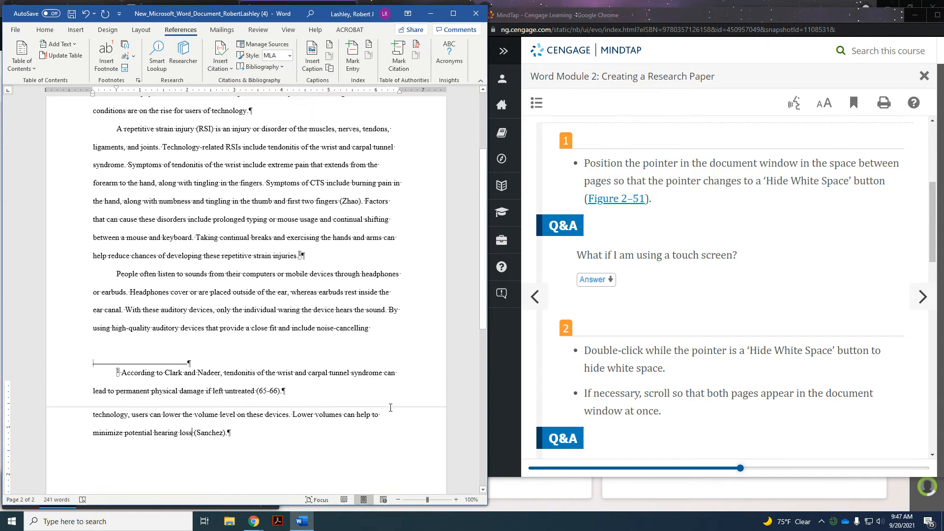
{"action": "scroll", "coordinate": [391, 407], "scroll_direction": "down", "scroll_amount": 1}
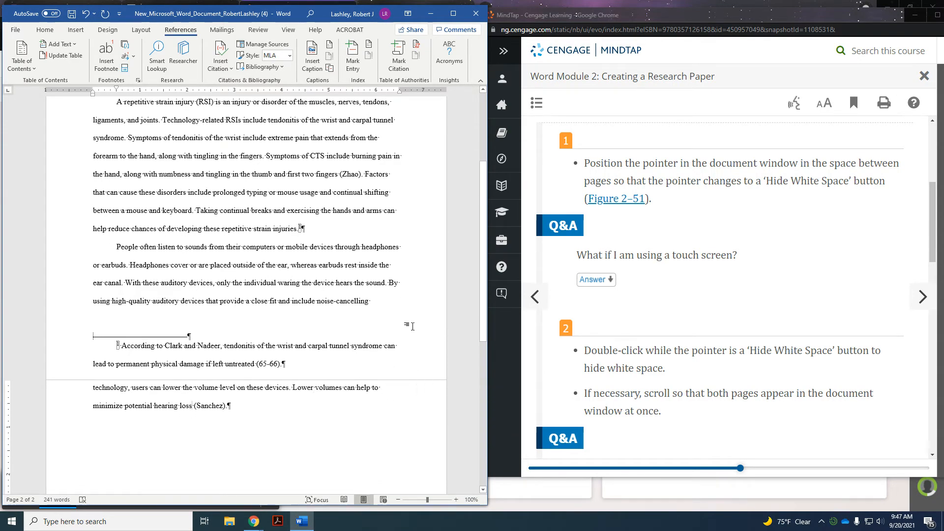
{"action": "double_click", "coordinate": [397, 381]}
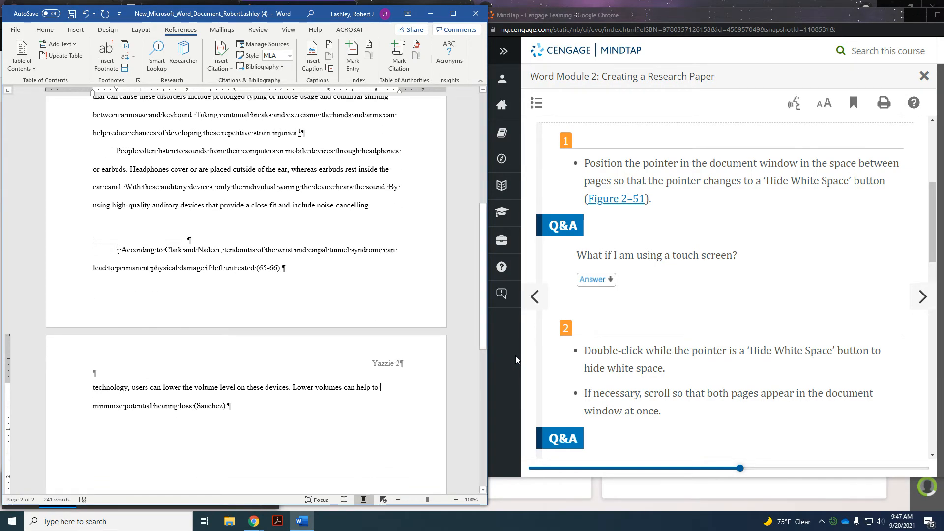
Step: Review the remaining white space instructions with Figure 2-52 and the first instructions of WD 2-4ac on editing a source
{"action": "scroll", "coordinate": [826, 384], "scroll_direction": "down", "scroll_amount": 4}
{"action": "scroll", "coordinate": [826, 384], "scroll_direction": "down", "scroll_amount": 3}
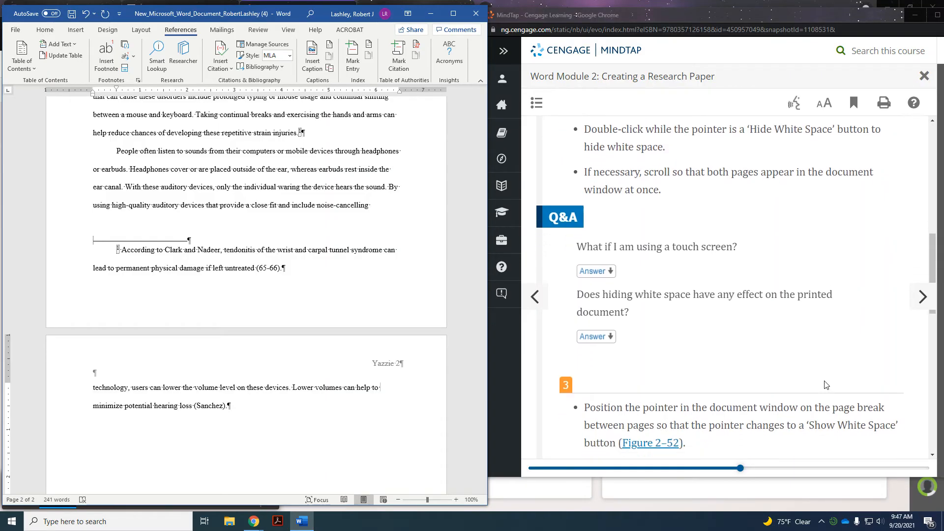
{"action": "scroll", "coordinate": [824, 381], "scroll_direction": "down", "scroll_amount": 1}
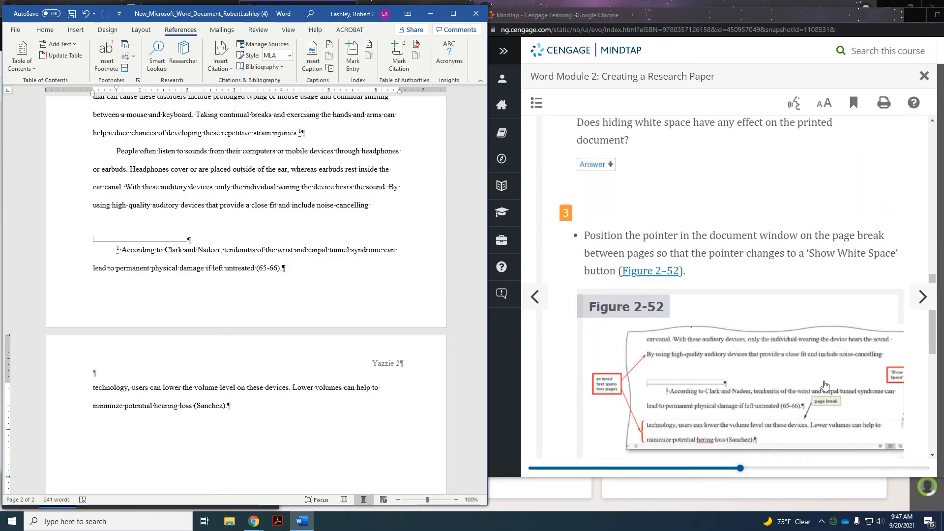
{"action": "scroll", "coordinate": [825, 385], "scroll_direction": "down", "scroll_amount": 3}
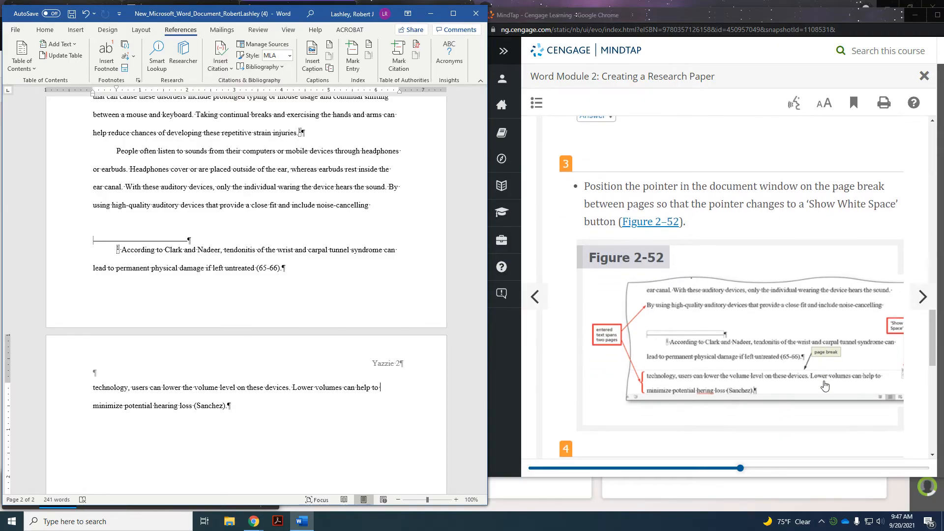
{"action": "scroll", "coordinate": [825, 385], "scroll_direction": "down", "scroll_amount": 5}
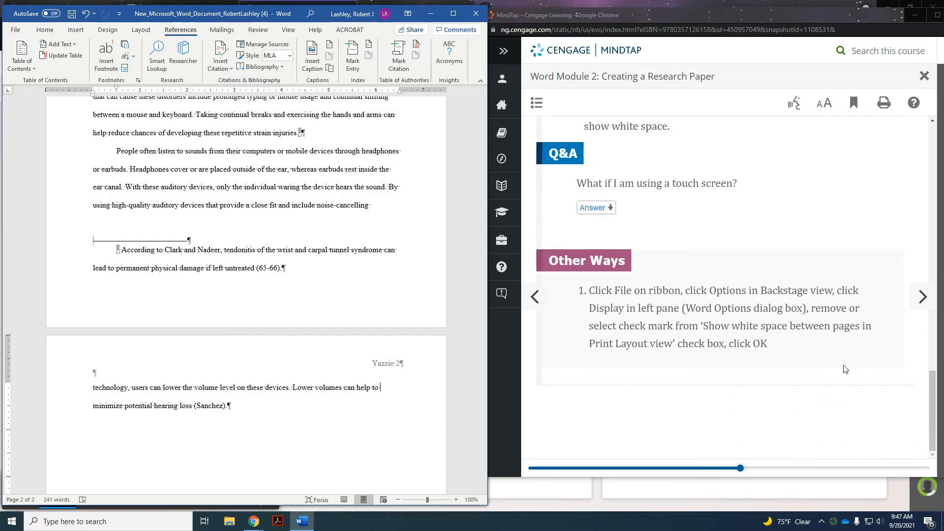
{"action": "left_click", "coordinate": [923, 297]}
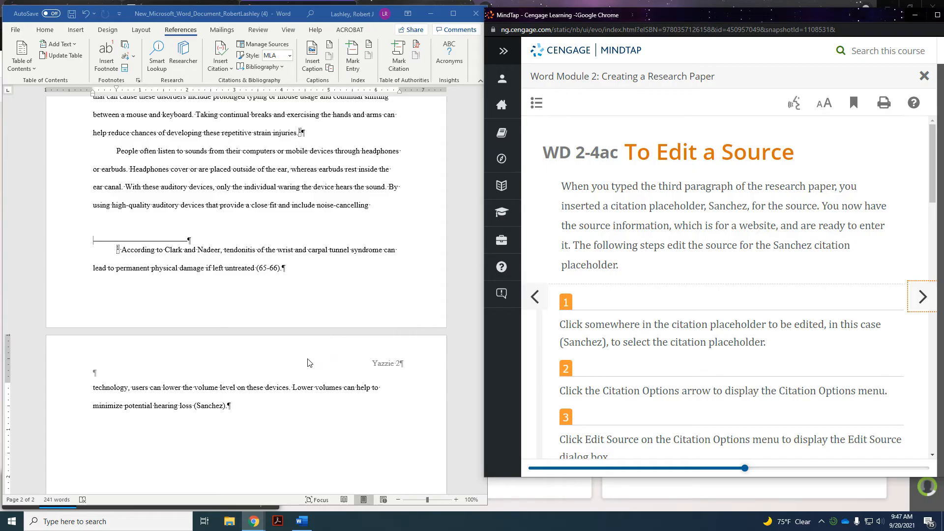
{"action": "scroll", "coordinate": [600, 315], "scroll_direction": "down", "scroll_amount": 2}
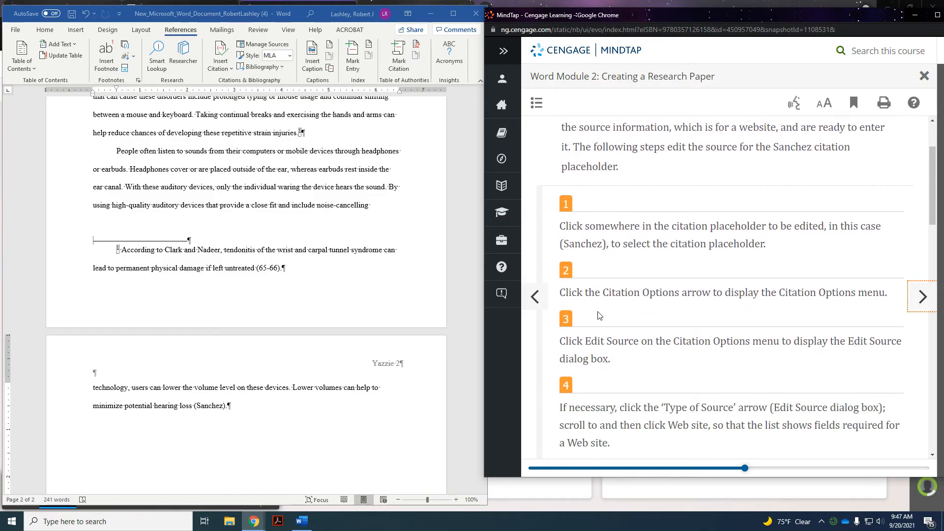
{"action": "scroll", "coordinate": [599, 316], "scroll_direction": "down", "scroll_amount": 2}
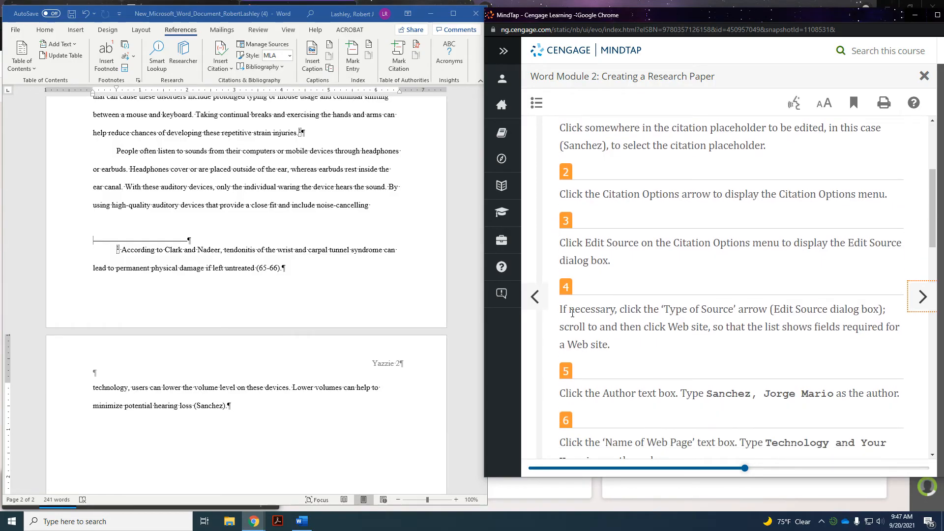
Step: Edit the source of the citation placeholder at the end of the third paragraph and set its source type to Web site
{"action": "left_click", "coordinate": [223, 411]}
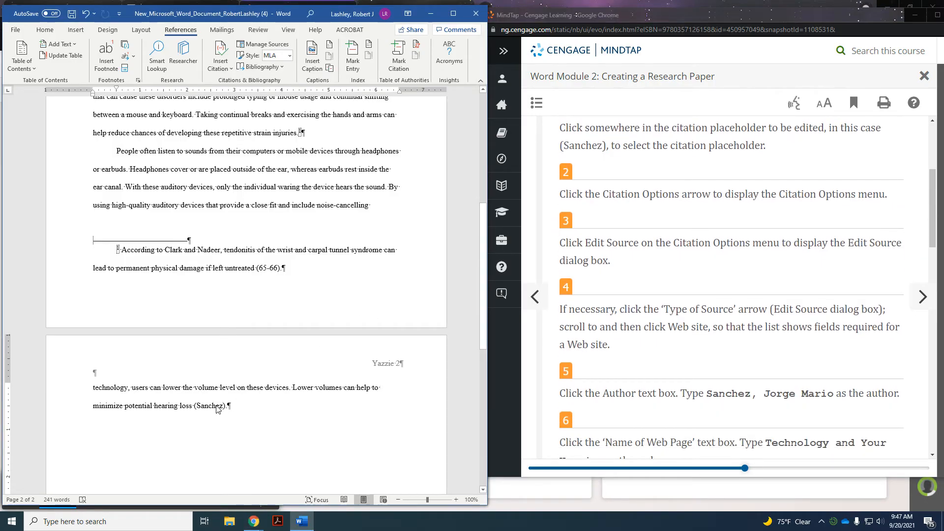
{"action": "left_click", "coordinate": [230, 416]}
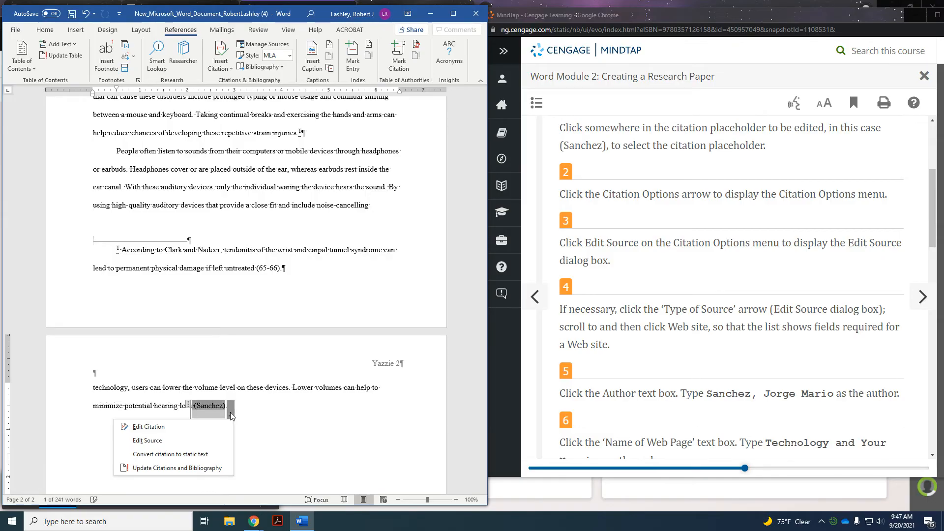
{"action": "left_click", "coordinate": [208, 438]}
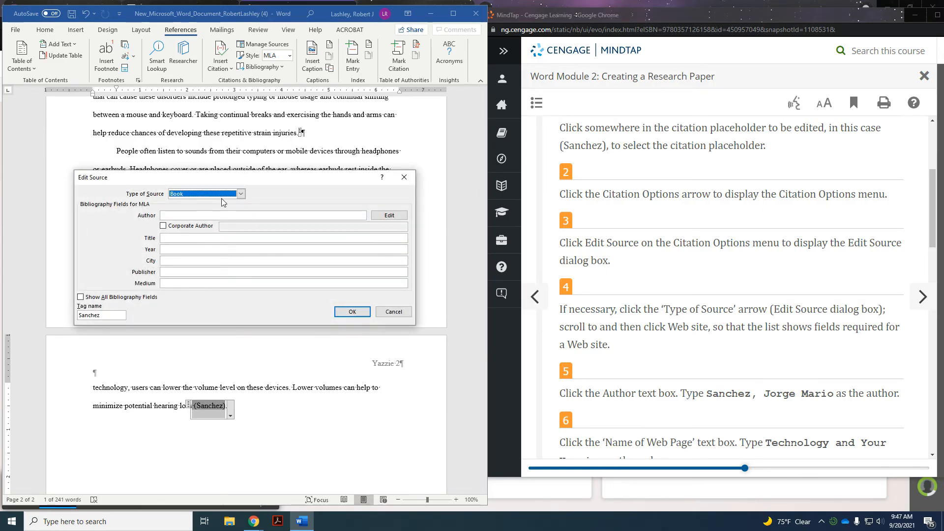
{"action": "left_click", "coordinate": [240, 194]}
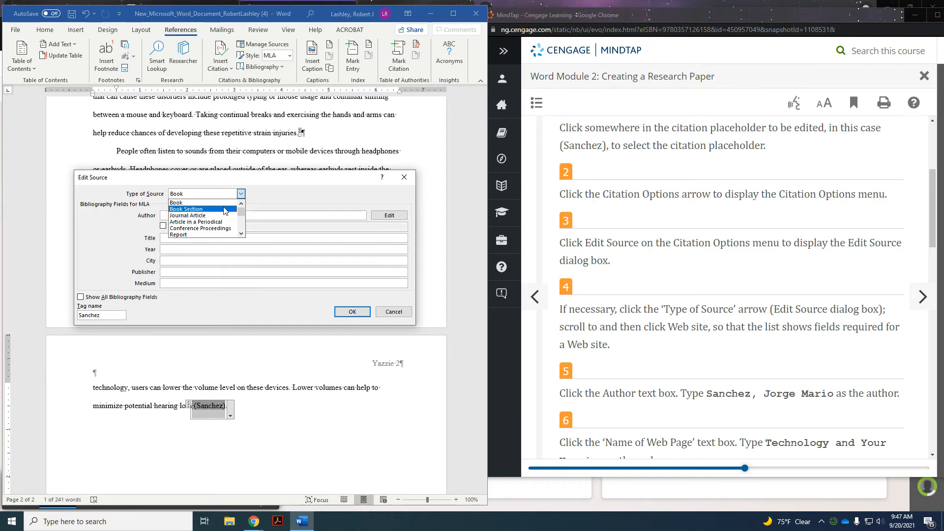
{"action": "left_click", "coordinate": [241, 234]}
{"action": "left_click", "coordinate": [241, 233]}
{"action": "left_click", "coordinate": [241, 234]}
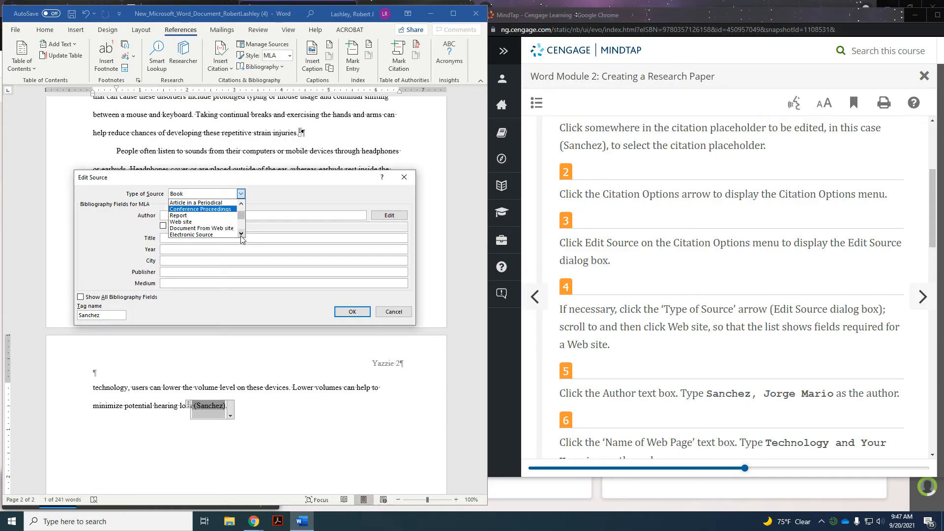
{"action": "left_click", "coordinate": [201, 222]}
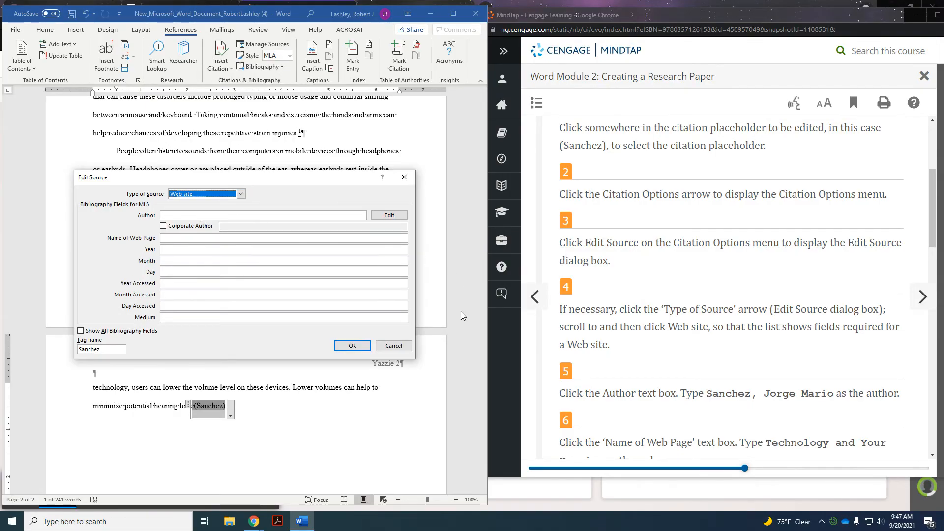
Step: Enter the author's full name for the website source as given in instruction 5
{"action": "scroll", "coordinate": [820, 313], "scroll_direction": "down", "scroll_amount": 5}
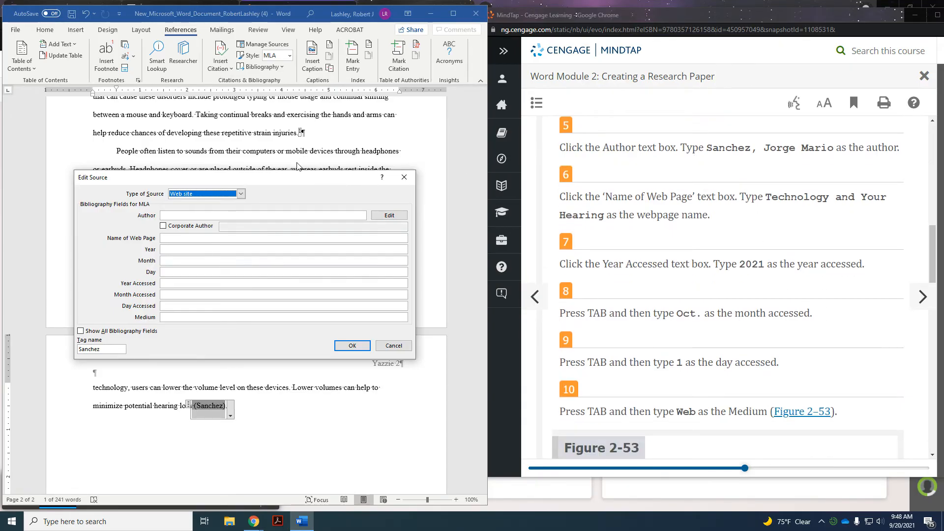
{"action": "left_click", "coordinate": [268, 214]}
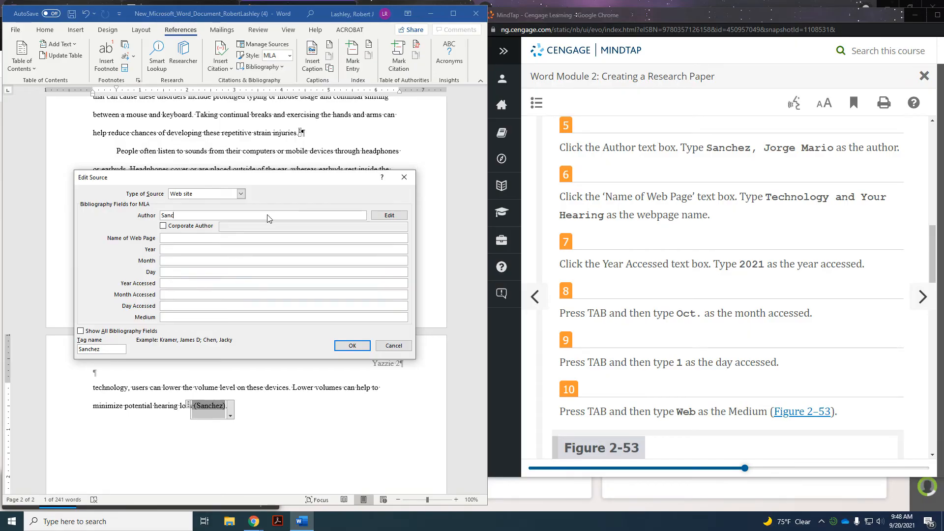
{"action": "type", "text": "Sanchez, Jo"}
{"action": "type", "text": "re Mar"}
{"action": "key", "text": "Left"}
{"action": "key", "text": "Left"}
{"action": "key", "text": "Left"}
{"action": "key", "text": "Left"}
{"action": "key", "text": "Left"}
{"action": "type", "text": "g"}
{"action": "key", "text": "Tab"}
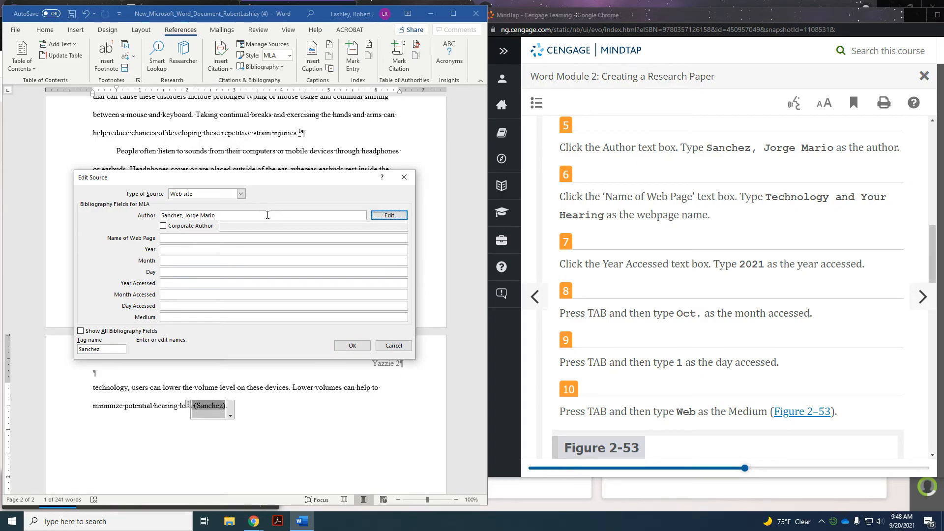
Step: Enter "Technology and Your Hearing" as the source's web page name
{"action": "key", "text": "Tab"}
{"action": "key", "text": "Tab"}
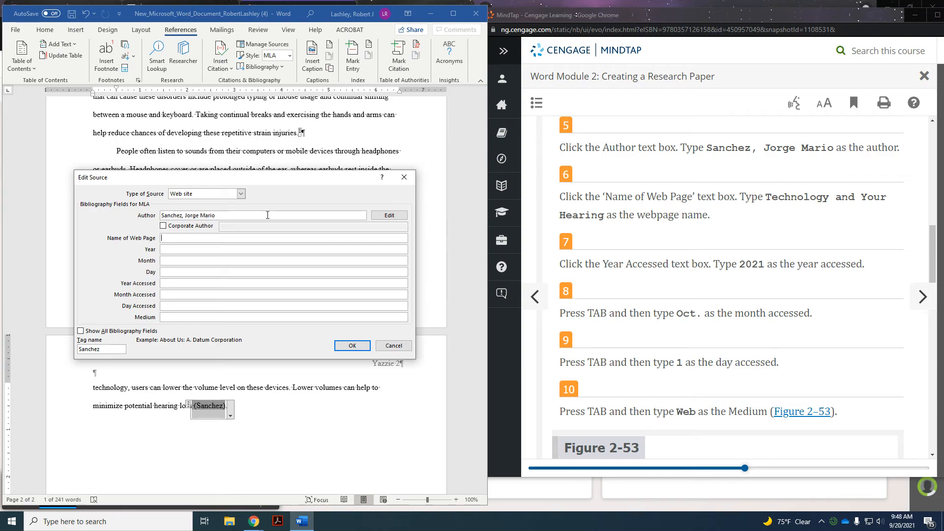
{"action": "type", "text": "Technology and Your Hearing"}
{"action": "key", "text": "Tab"}
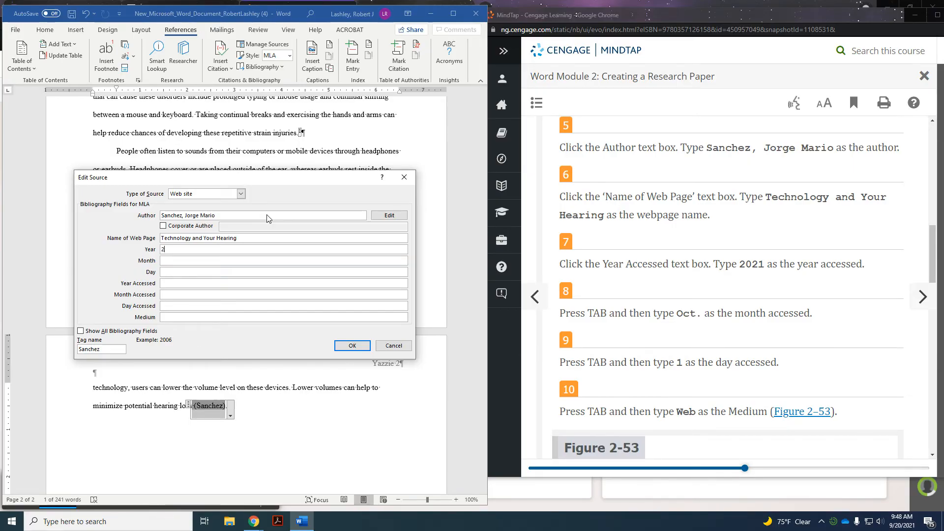
{"action": "type", "text": "2020"}
{"action": "type", "text": "1"}
{"action": "key", "text": "Tab"}
{"action": "type", "text": "Oct."}
{"action": "key", "text": "Tab"}
{"action": "type", "text": "1"}
{"action": "left_click_drag", "start_coordinate": [183, 249], "coordinate": [155, 247]}
{"action": "key", "text": "BackSpace"}
{"action": "key", "text": "Tab"}
{"action": "key", "text": "Tab"}
{"action": "key", "text": "BackSpace"}
Step: Set the source's access date to year 2021, month Oct. and day 1, enter Web as the medium, and save the source
{"action": "type", "text": "2021"}
{"action": "key", "text": "Tab"}
{"action": "key", "text": "Tab"}
{"action": "left_click", "coordinate": [169, 317]}
{"action": "type", "text": "Web"}
{"action": "scroll", "coordinate": [614, 342], "scroll_direction": "down", "scroll_amount": 5}
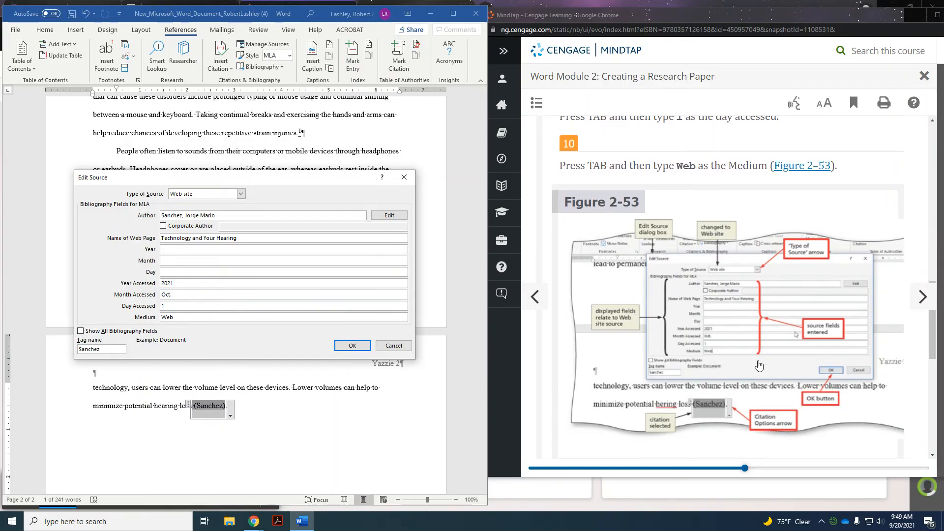
{"action": "scroll", "coordinate": [759, 366], "scroll_direction": "down", "scroll_amount": 6}
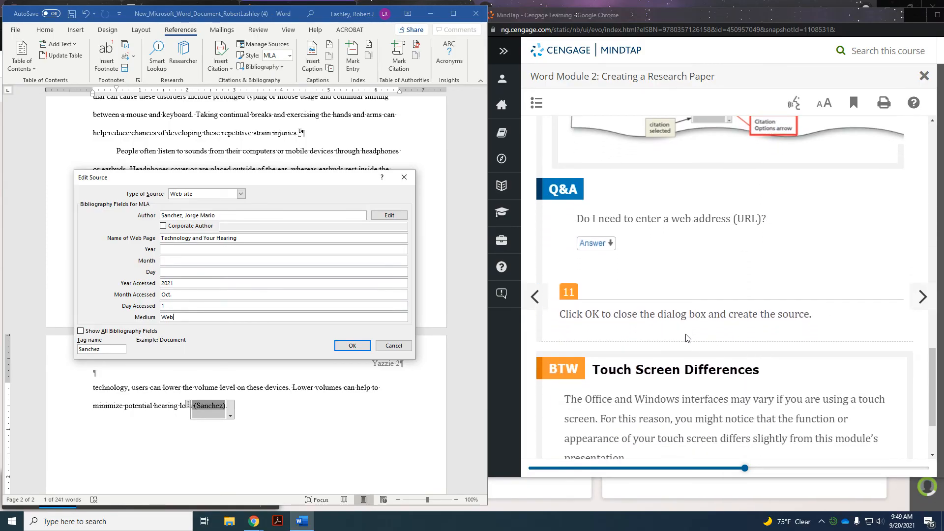
{"action": "left_click", "coordinate": [353, 346]}
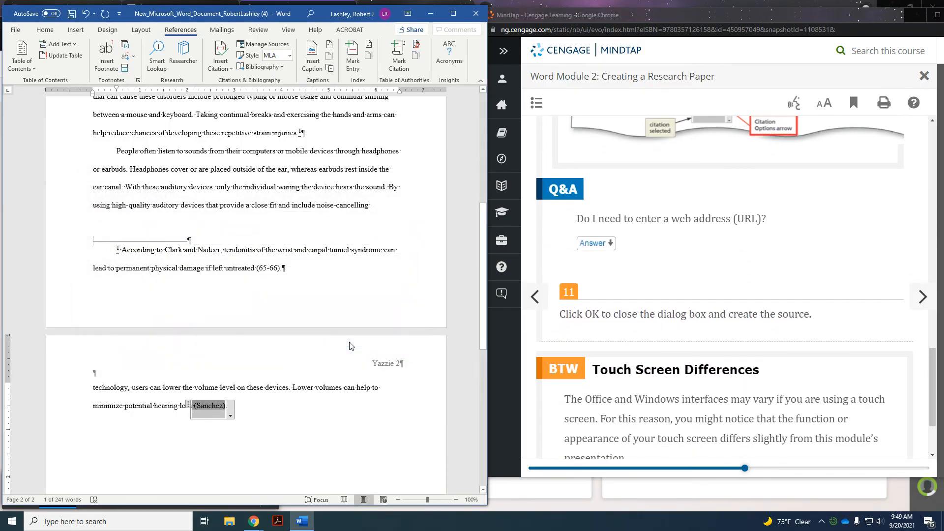
Step: Advance the MindTap module to section WD 2-4ad, To Enter More Text, and read its first two instructions
{"action": "scroll", "coordinate": [903, 372], "scroll_direction": "down", "scroll_amount": 2}
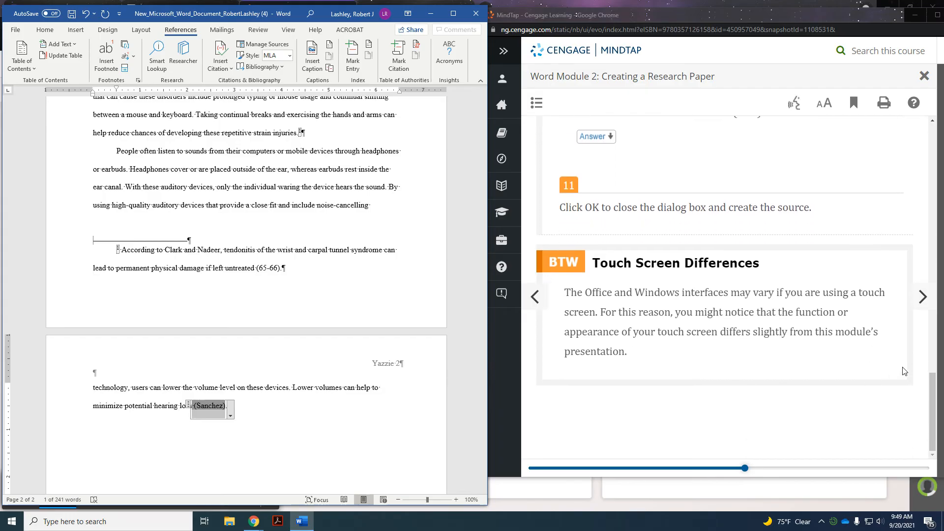
{"action": "left_click", "coordinate": [923, 296]}
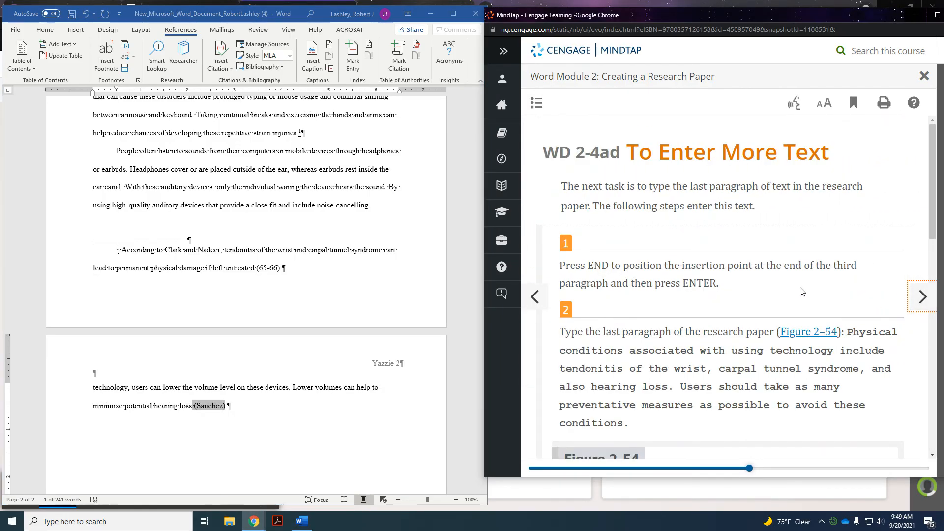
{"action": "scroll", "coordinate": [724, 280], "scroll_direction": "down", "scroll_amount": 1}
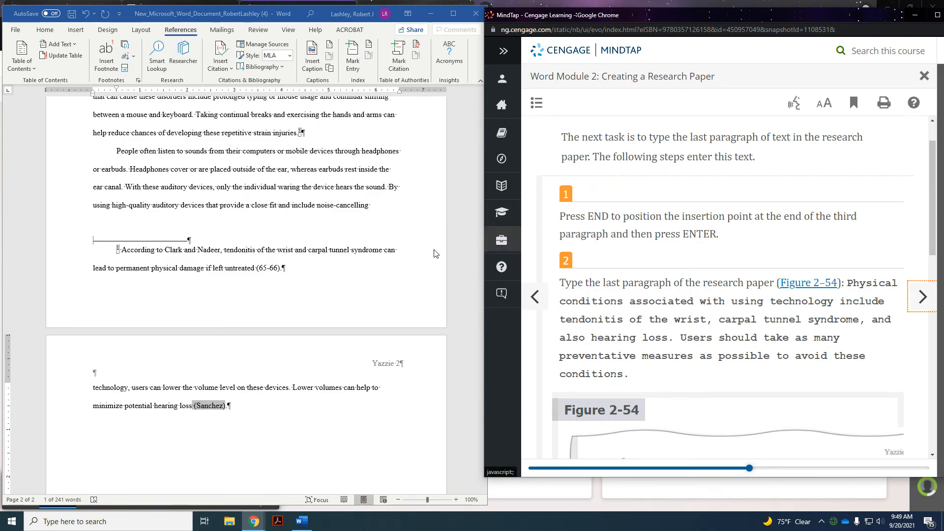
Step: Add a new paragraph after the third: "Physical conditions associated with using technology include tendonitis of the wrist, carpal tunnel syndrome, and also hearing loss."
{"action": "scroll", "coordinate": [371, 309], "scroll_direction": "down", "scroll_amount": 3}
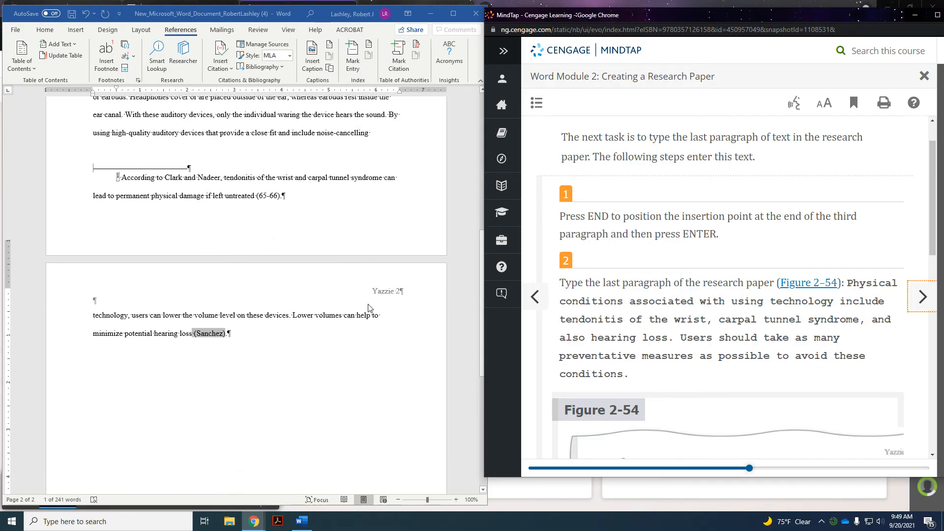
{"action": "left_click", "coordinate": [246, 289]}
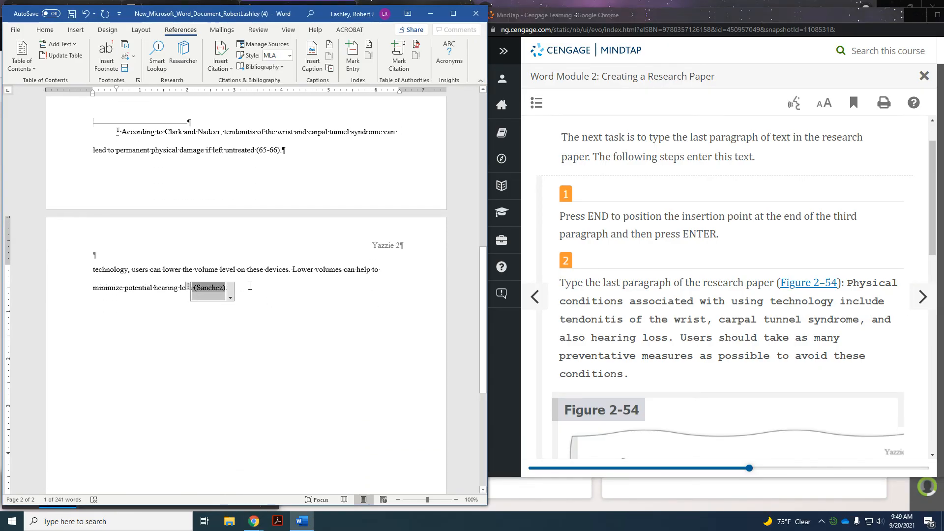
{"action": "key", "text": "End"}
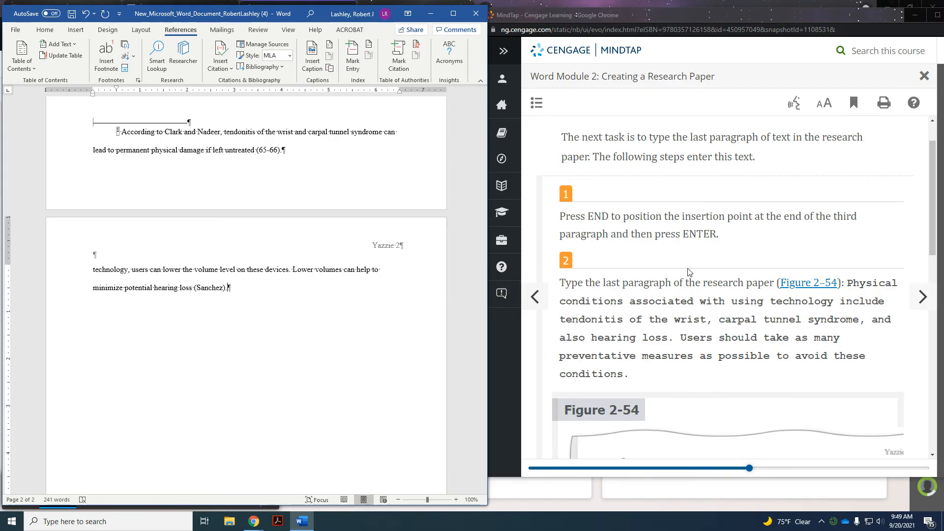
{"action": "key", "text": "Return"}
{"action": "type", "text": "Physical condi"}
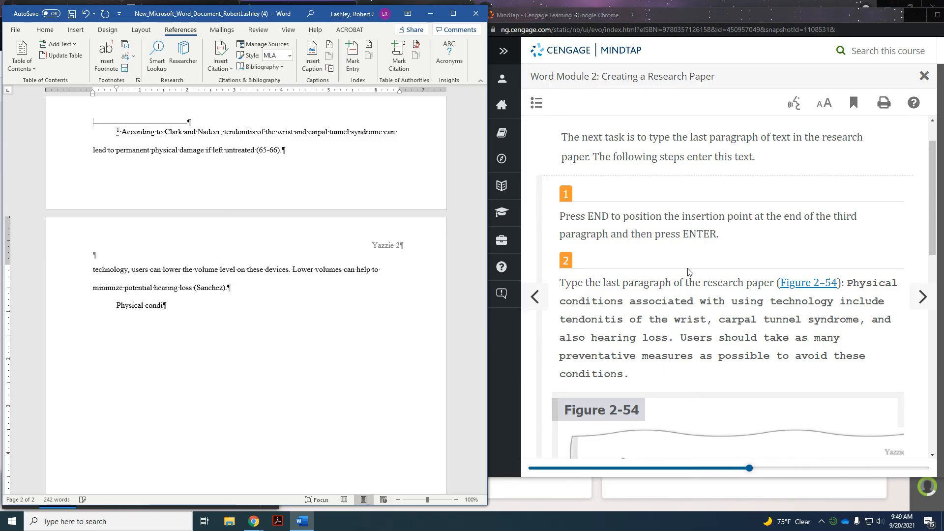
{"action": "type", "text": "tions associated with using "}
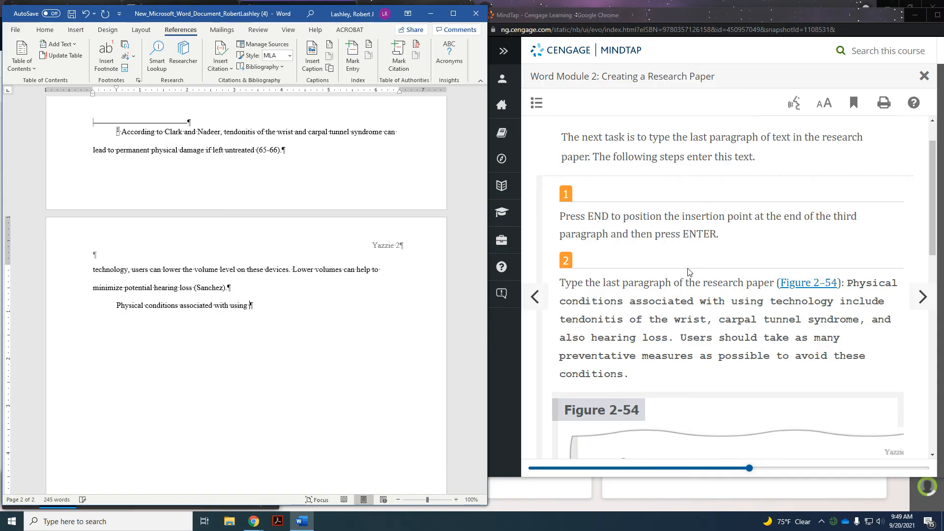
{"action": "type", "text": "technology include tendonitis o"}
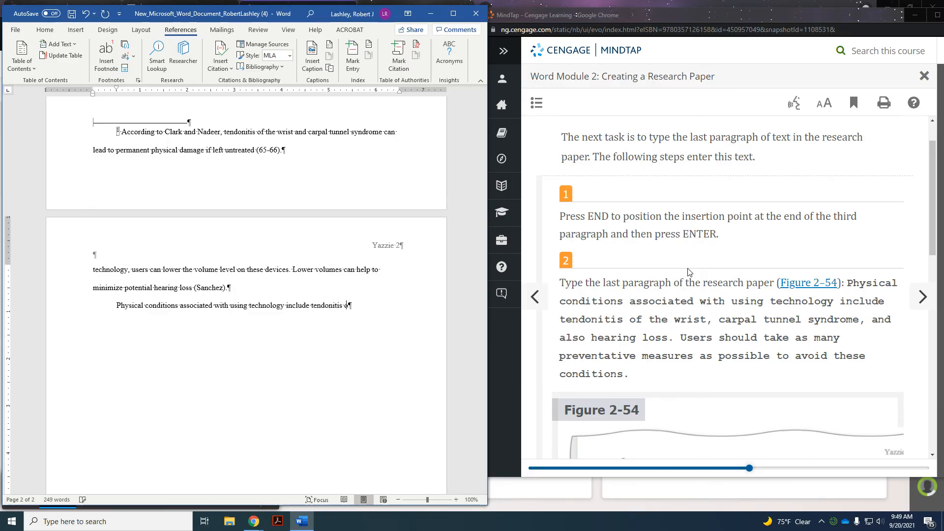
{"action": "type", "text": "f the wrist, carpal tunn"}
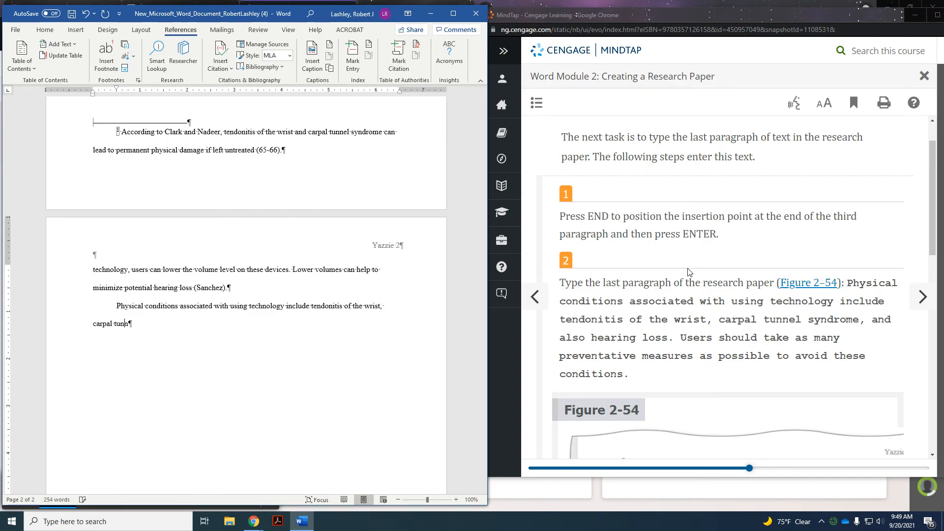
{"action": "type", "text": "el syndrome, a"}
{"action": "type", "text": "nd also hea"}
{"action": "type", "text": "ring loss. "}
Step: Complete the last paragraph with the sentence "Users should take as many preventative measure as possible to avoid these conditions."
{"action": "type", "text": "Users"}
{"action": "type", "text": " should take"}
{"action": "type", "text": " as many preventative "}
{"action": "type", "text": "measure as p"}
{"action": "type", "text": "ossible to avoi"}
{"action": "type", "text": "d these conditions."}
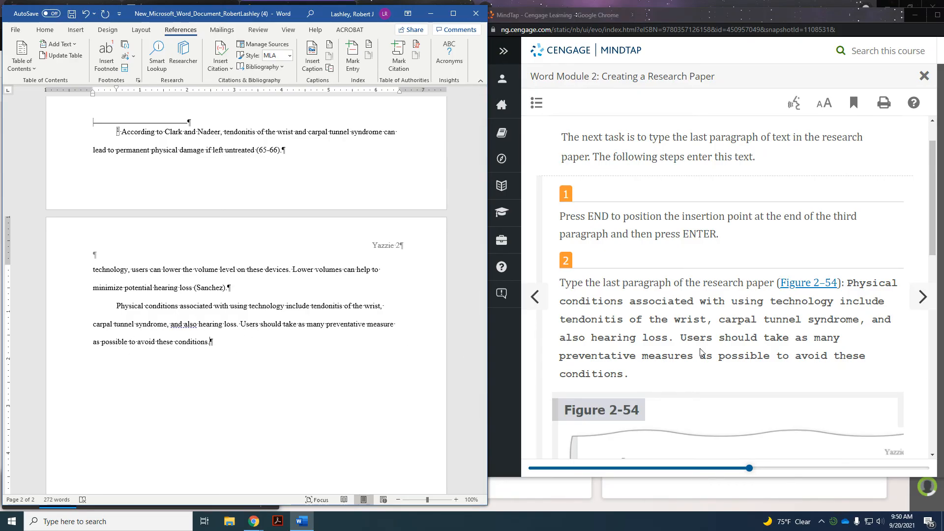
Step: Review Figure 2-54 and the remaining instructions of the section, and save the research paper under the same file name
{"action": "scroll", "coordinate": [702, 352], "scroll_direction": "down", "scroll_amount": 5}
{"action": "scroll", "coordinate": [701, 352], "scroll_direction": "down", "scroll_amount": 3}
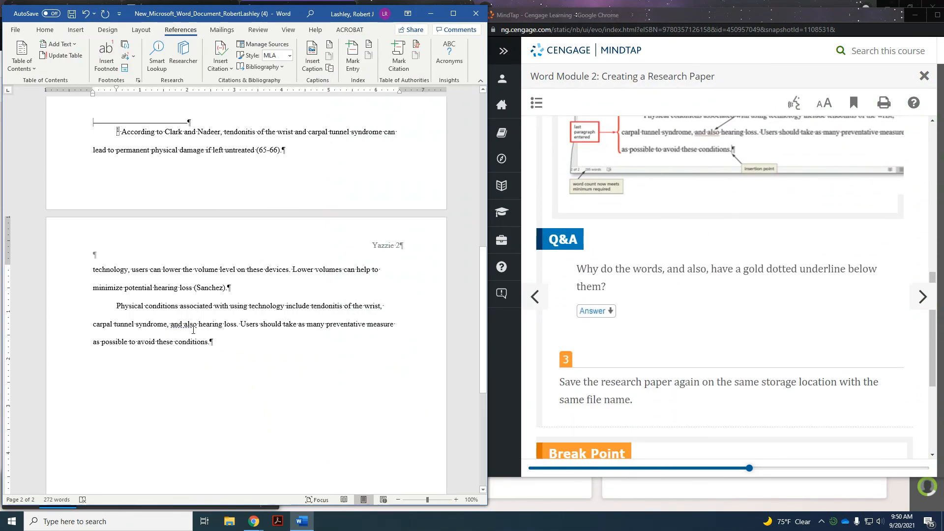
{"action": "scroll", "coordinate": [815, 327], "scroll_direction": "down", "scroll_amount": 4}
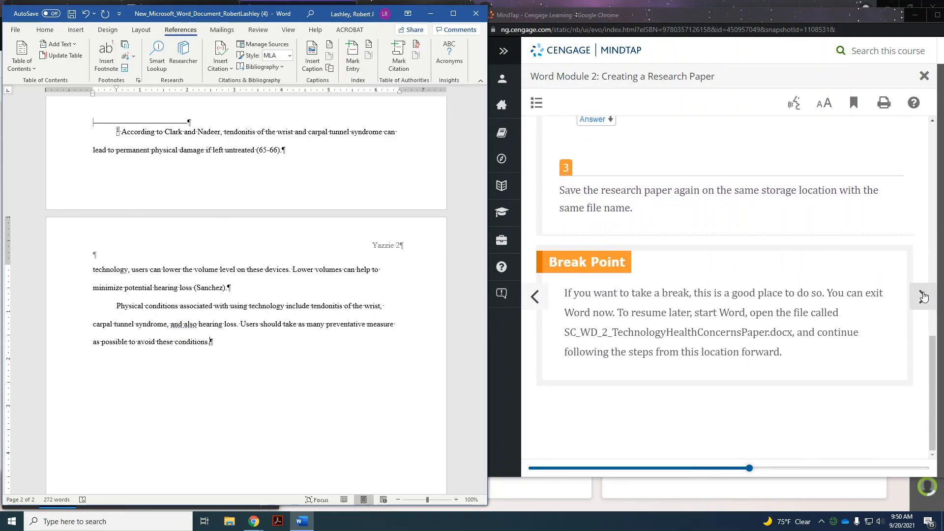
{"action": "scroll", "coordinate": [747, 244], "scroll_direction": "up", "scroll_amount": 4}
{"action": "scroll", "coordinate": [748, 244], "scroll_direction": "up", "scroll_amount": 2}
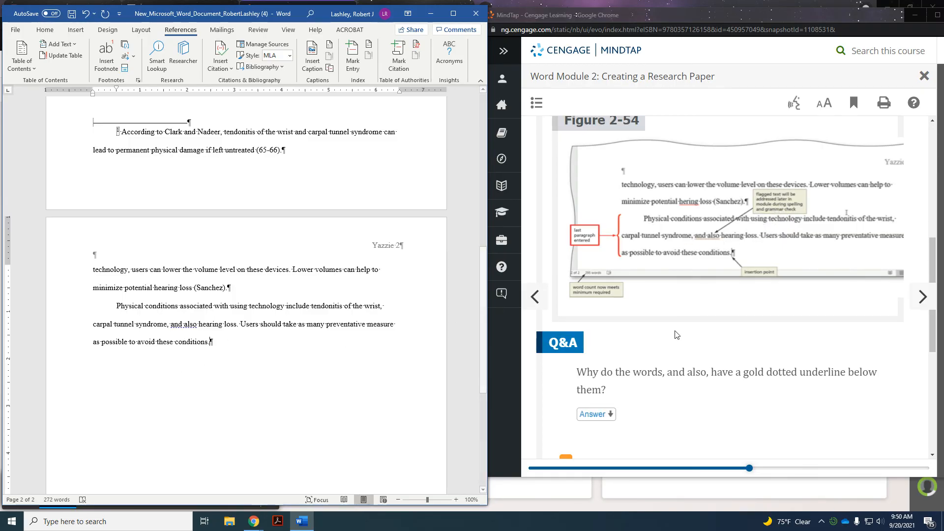
{"action": "scroll", "coordinate": [673, 334], "scroll_direction": "down", "scroll_amount": 4}
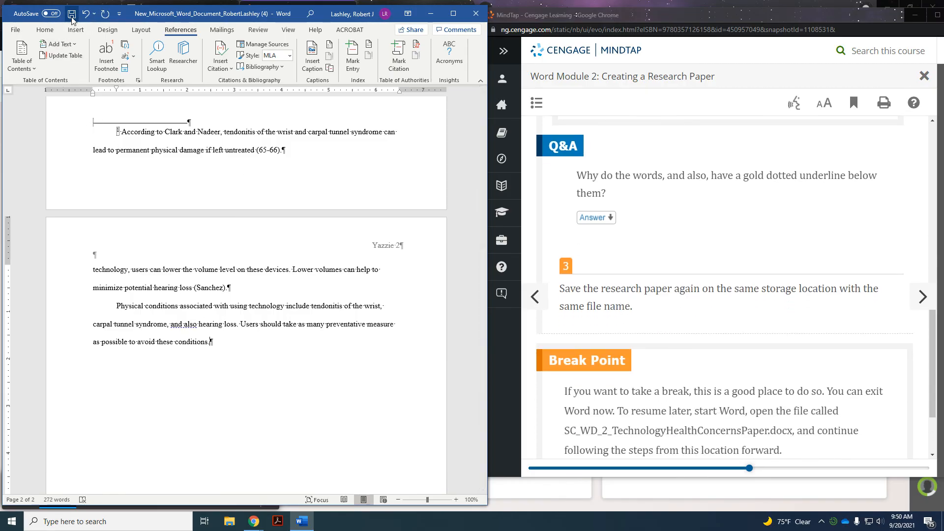
{"action": "scroll", "coordinate": [797, 314], "scroll_direction": "down", "scroll_amount": 2}
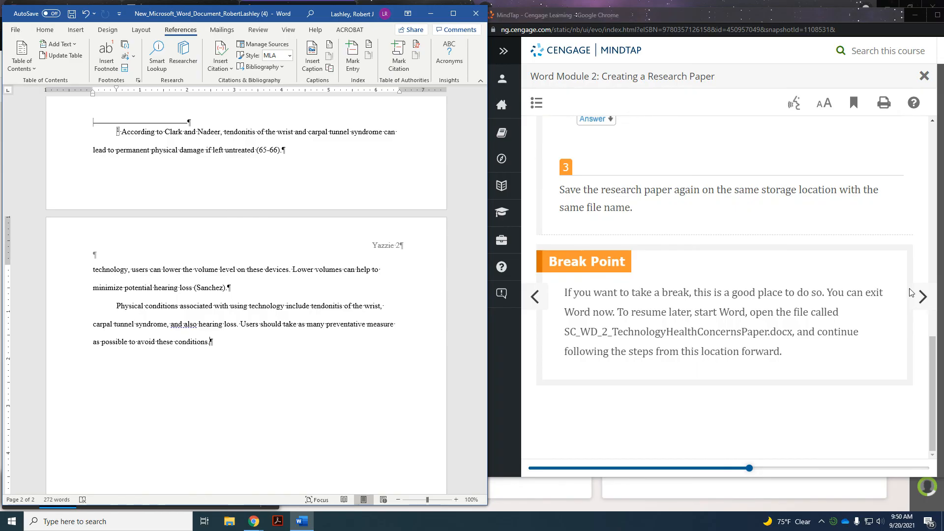